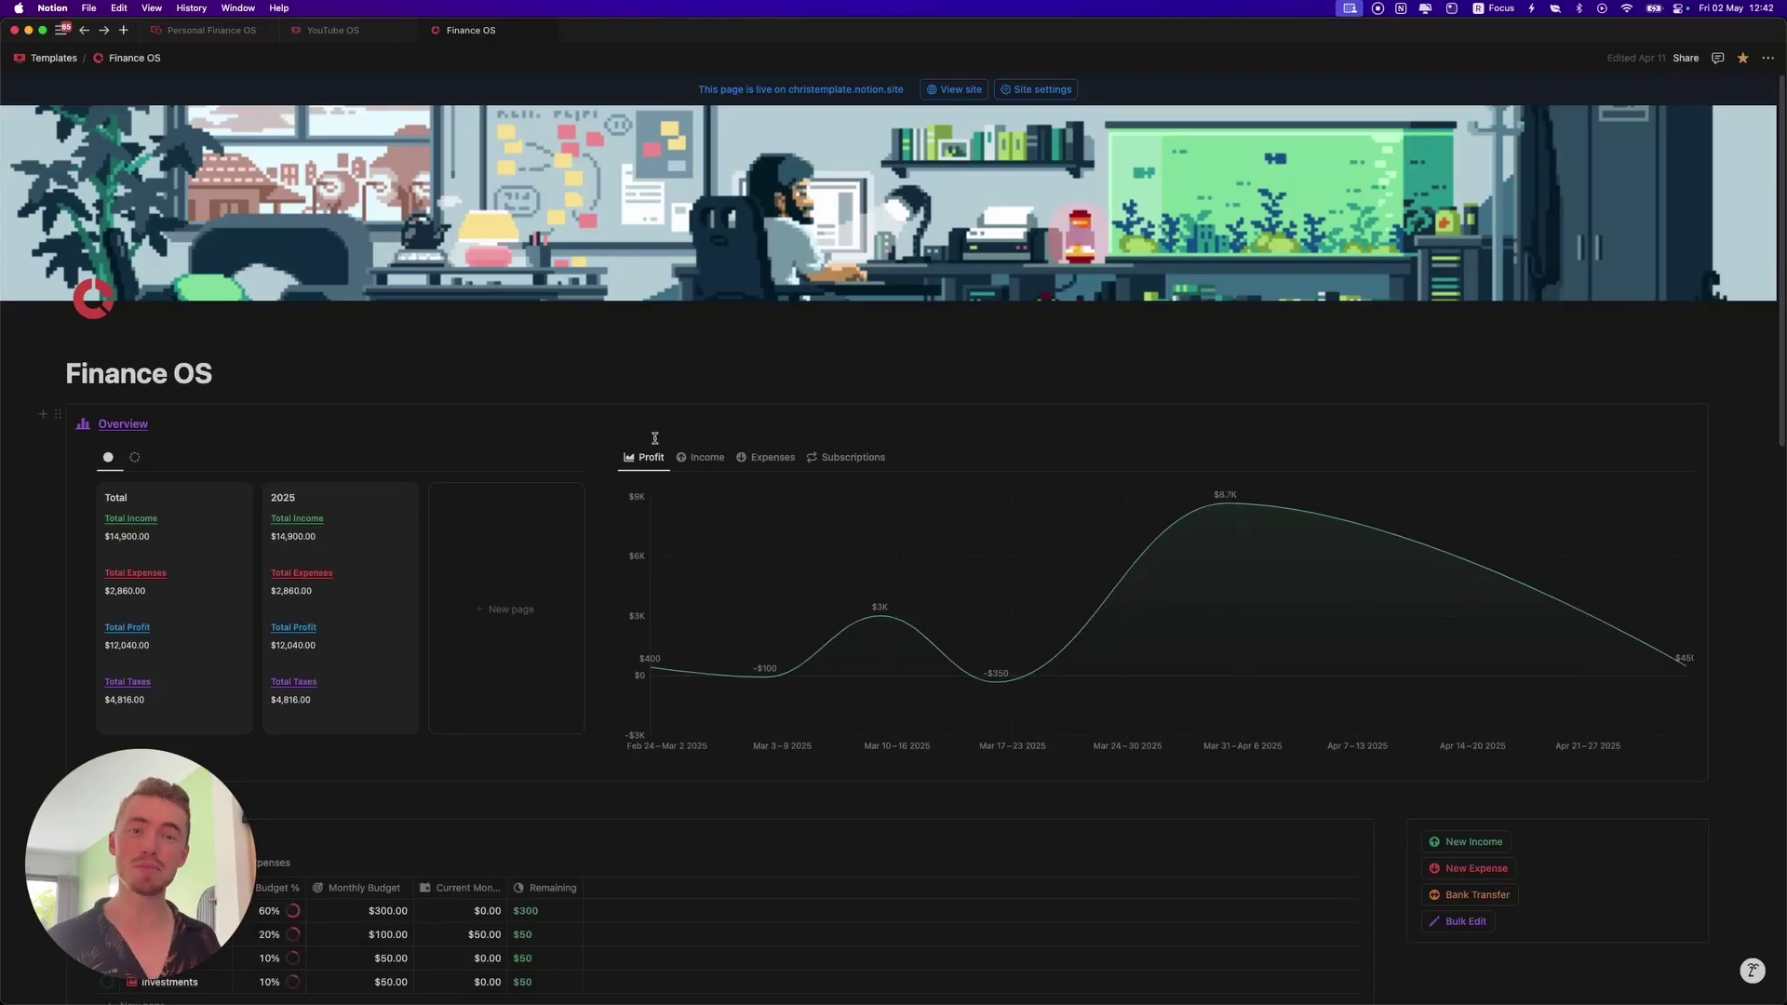
scroll(655, 438, "down", 10)
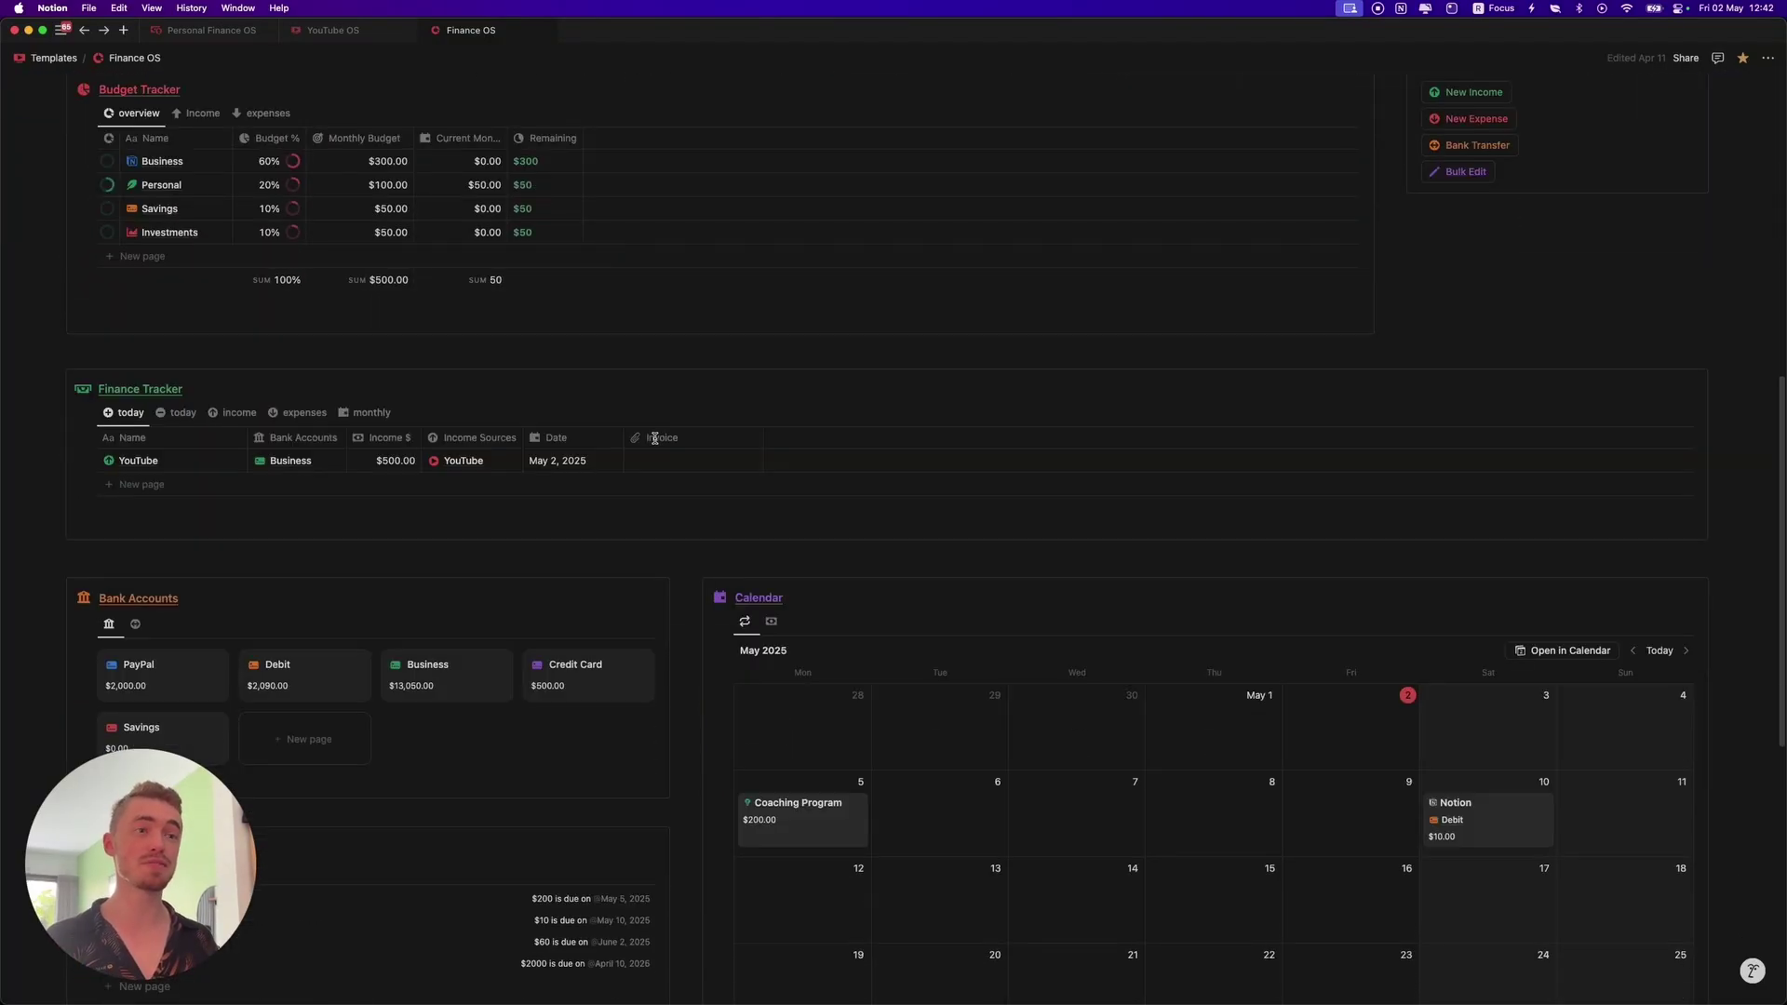
Look through the Income, Expenses and Subscriptions charts in the Finance OS Overview
scroll(652, 437, "up", 20)
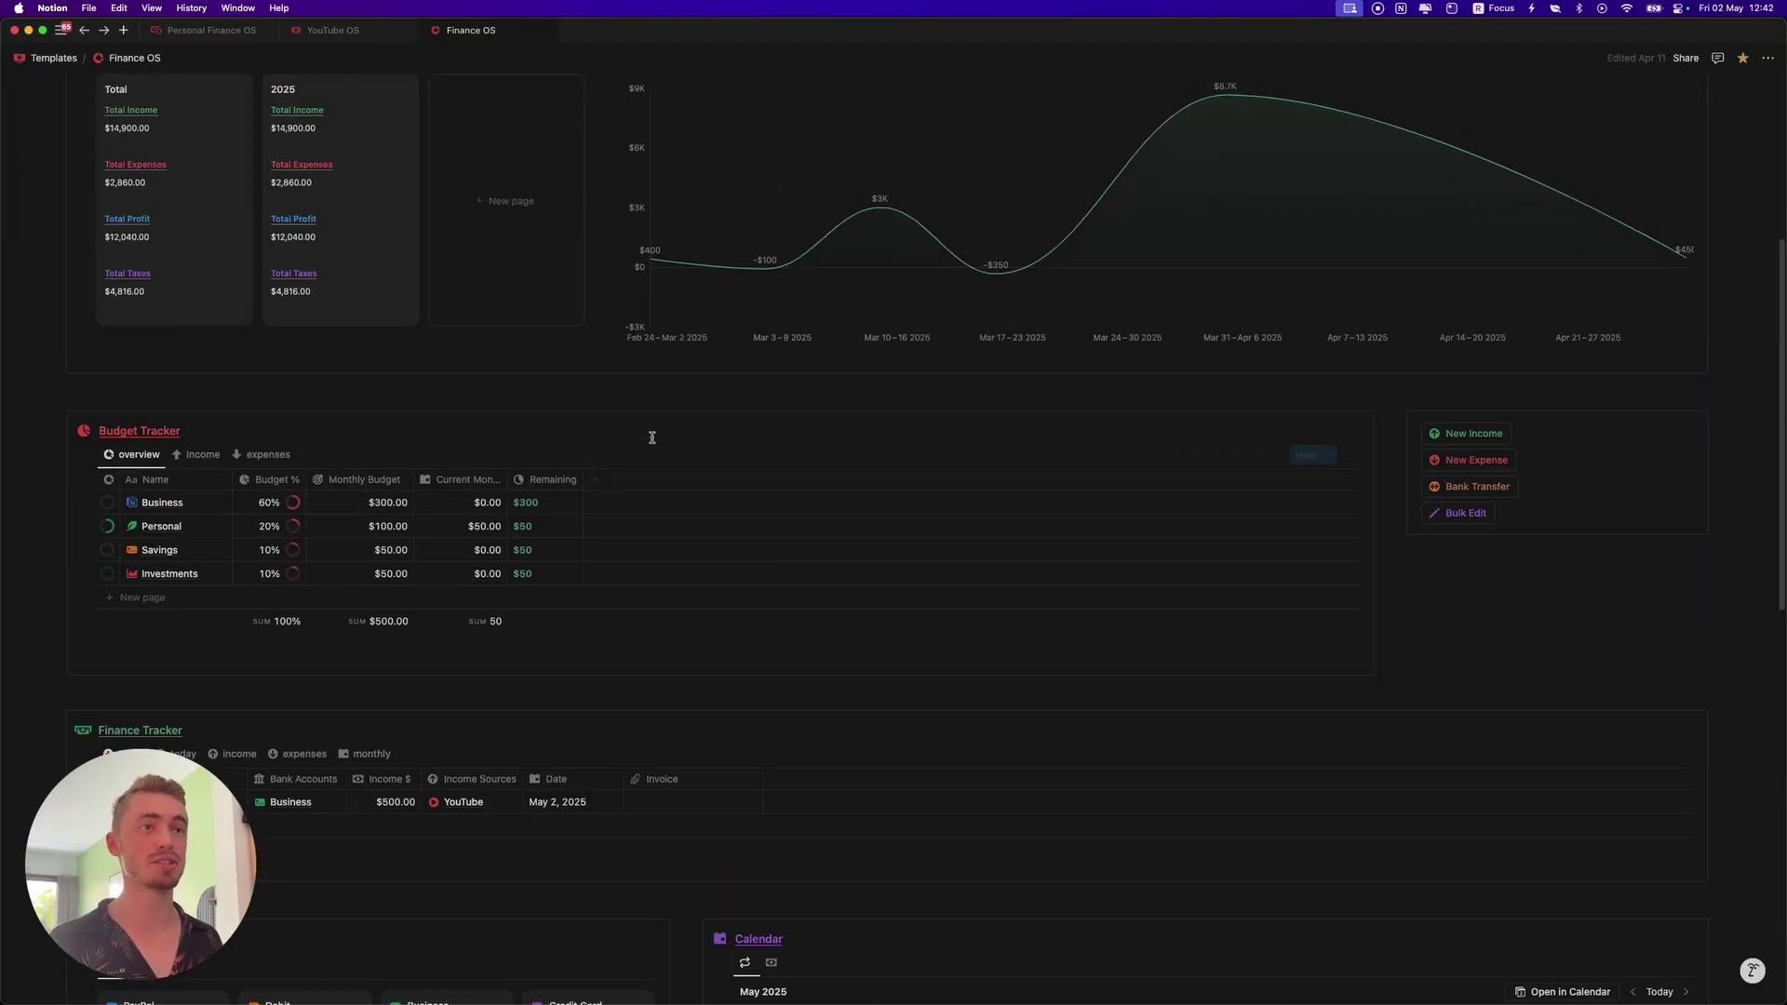
left_click(689, 456)
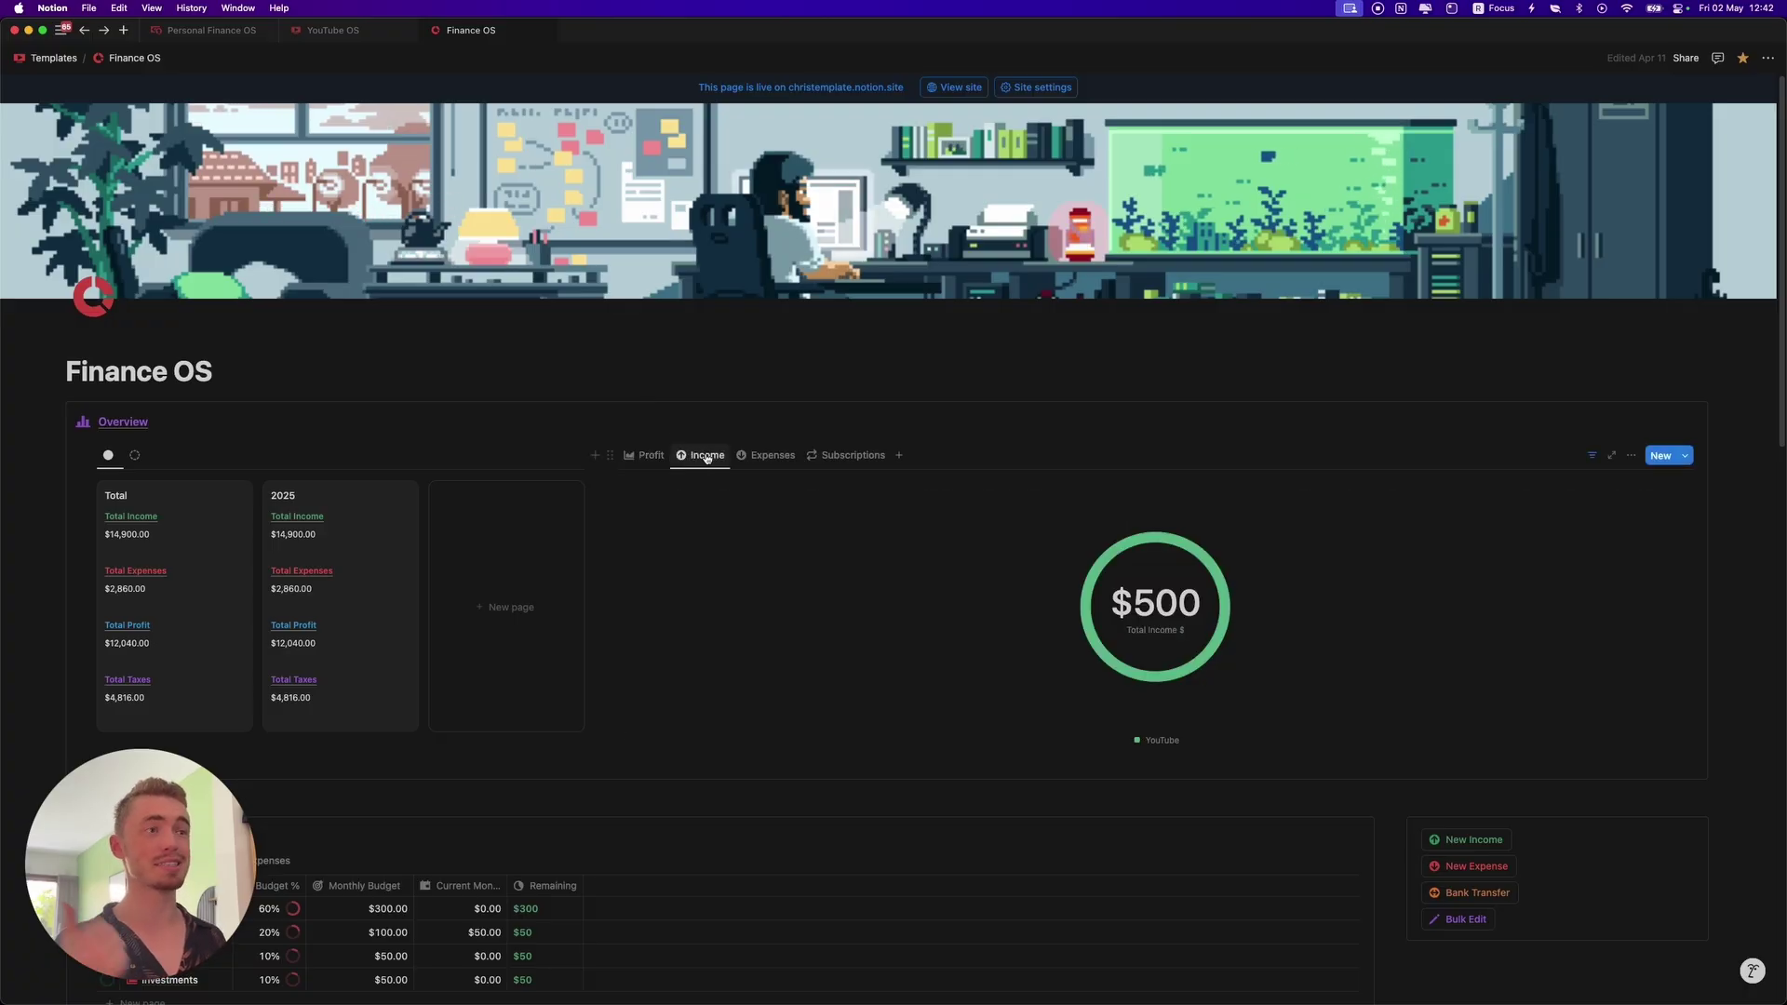
left_click(768, 456)
left_click(822, 456)
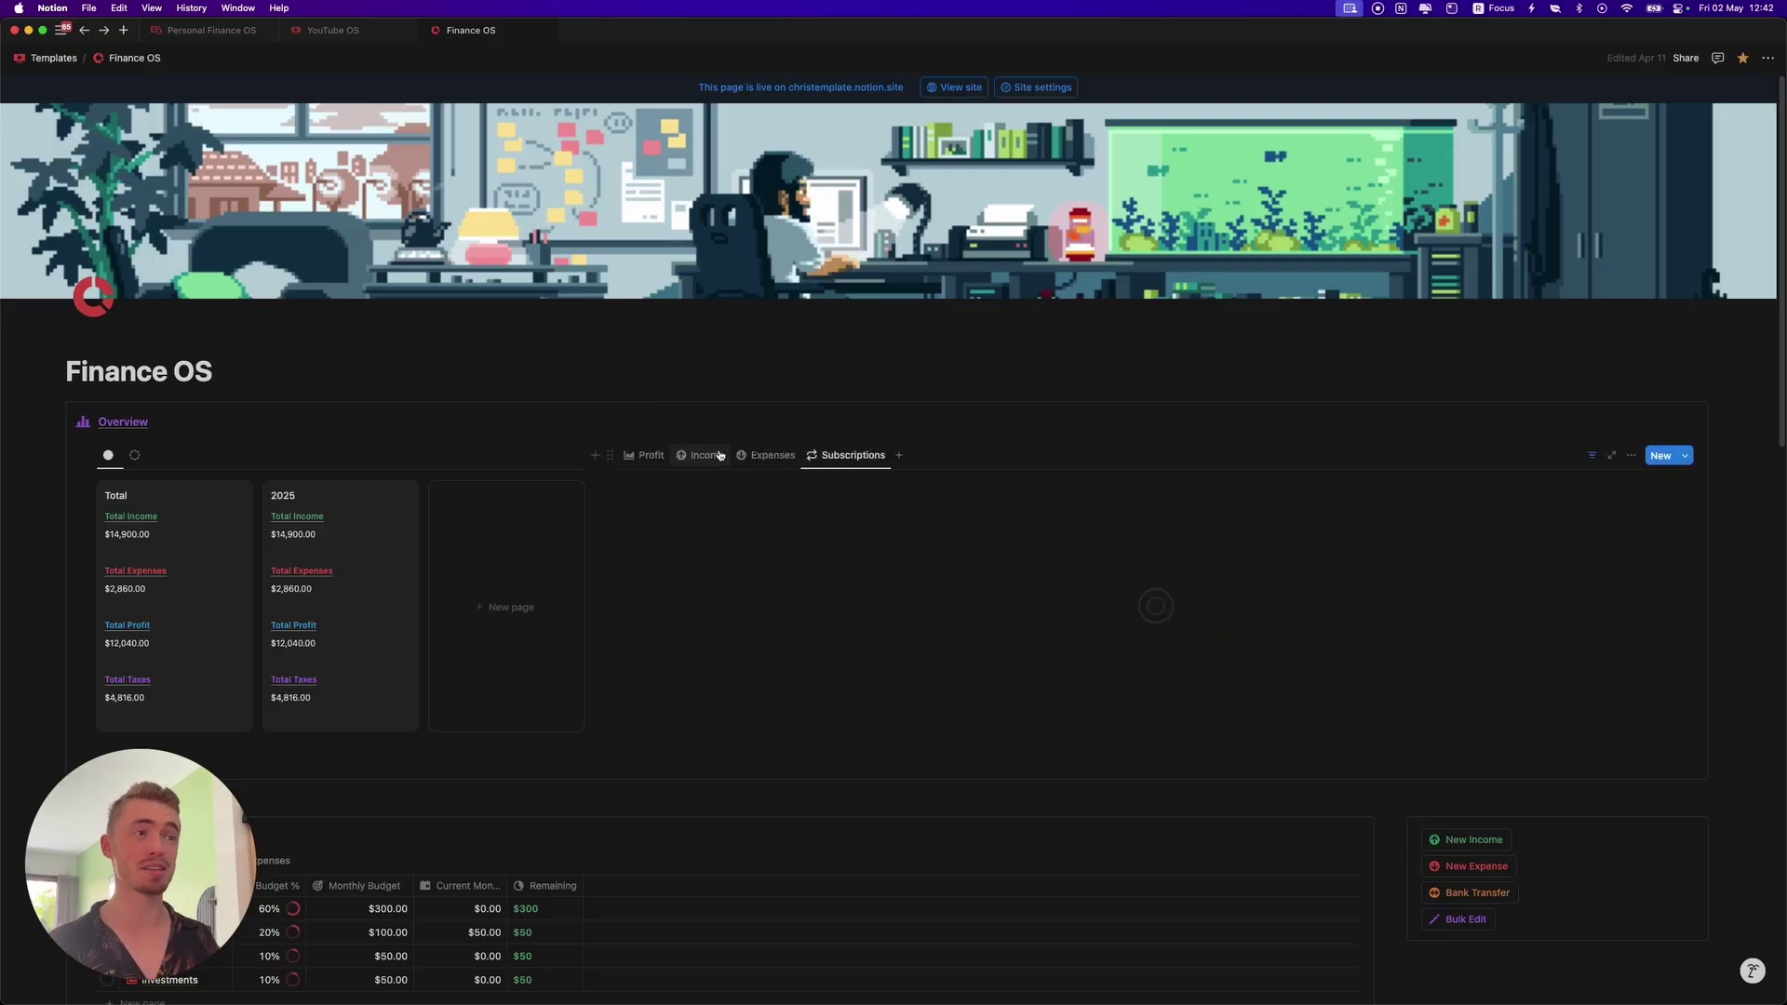
View the Budget Tracker's income sources and return the Overview chart to Profit
scroll(822, 463, "down", 10)
left_click(199, 368)
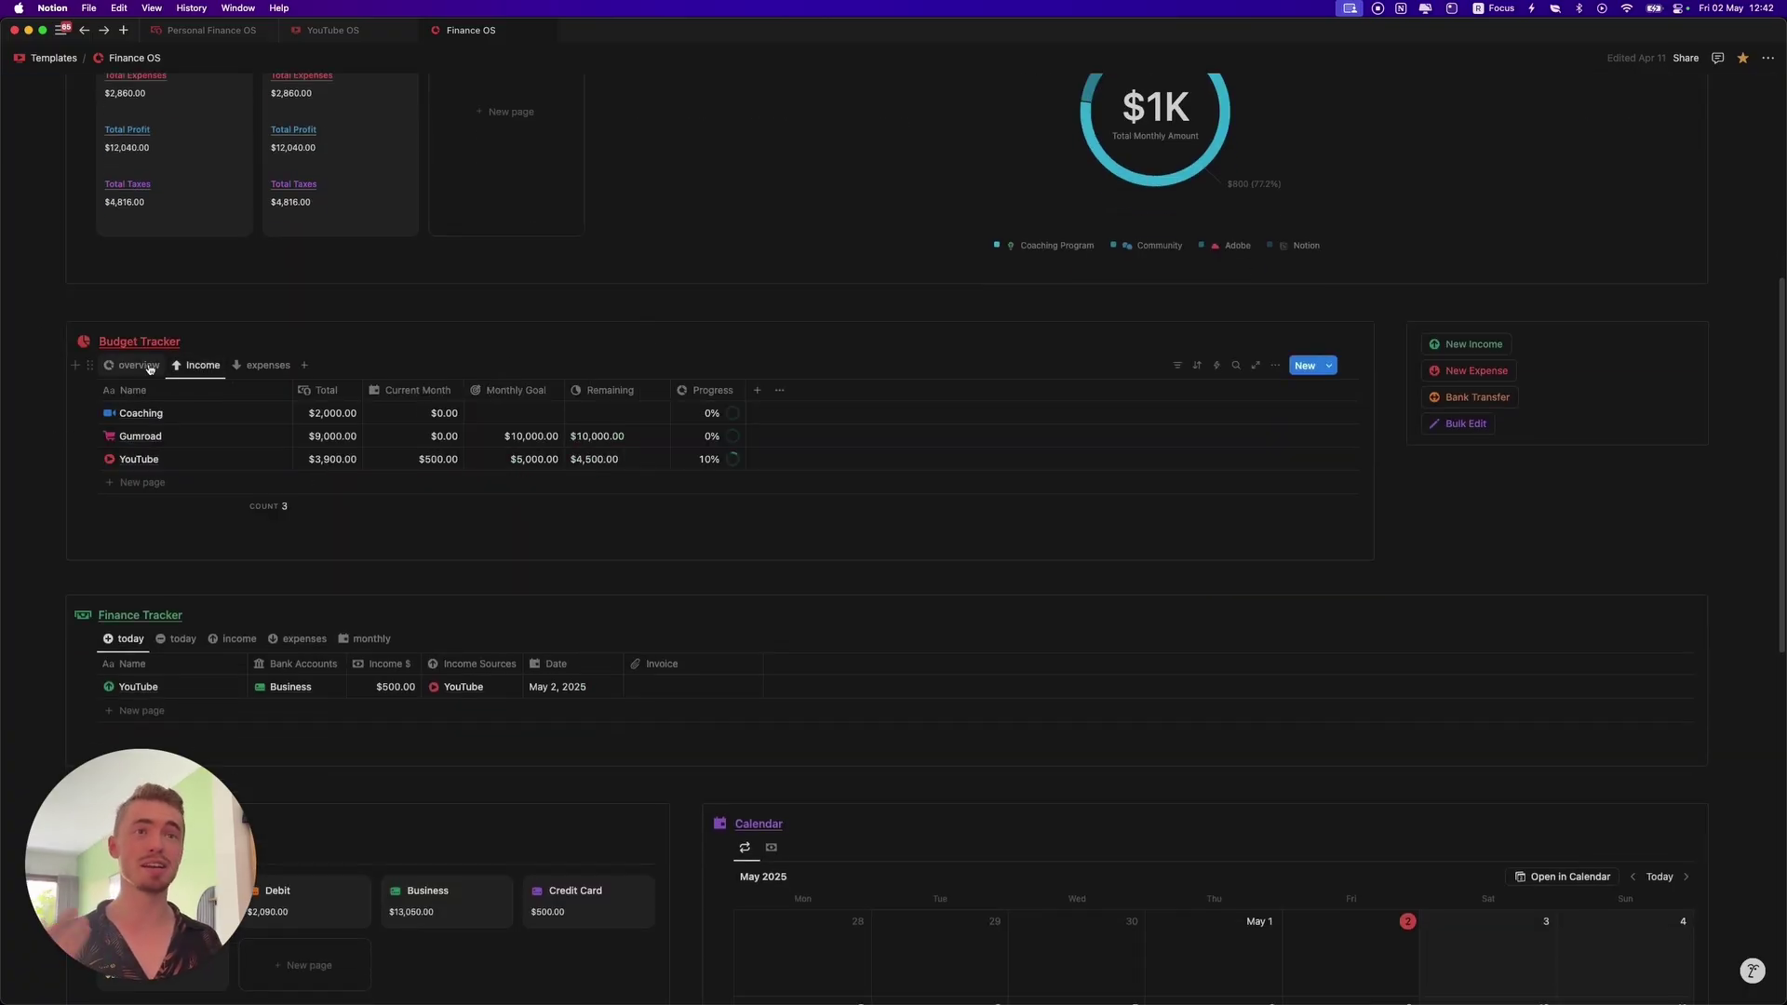
scroll(280, 377, "up", 3)
scroll(287, 384, "down", 5)
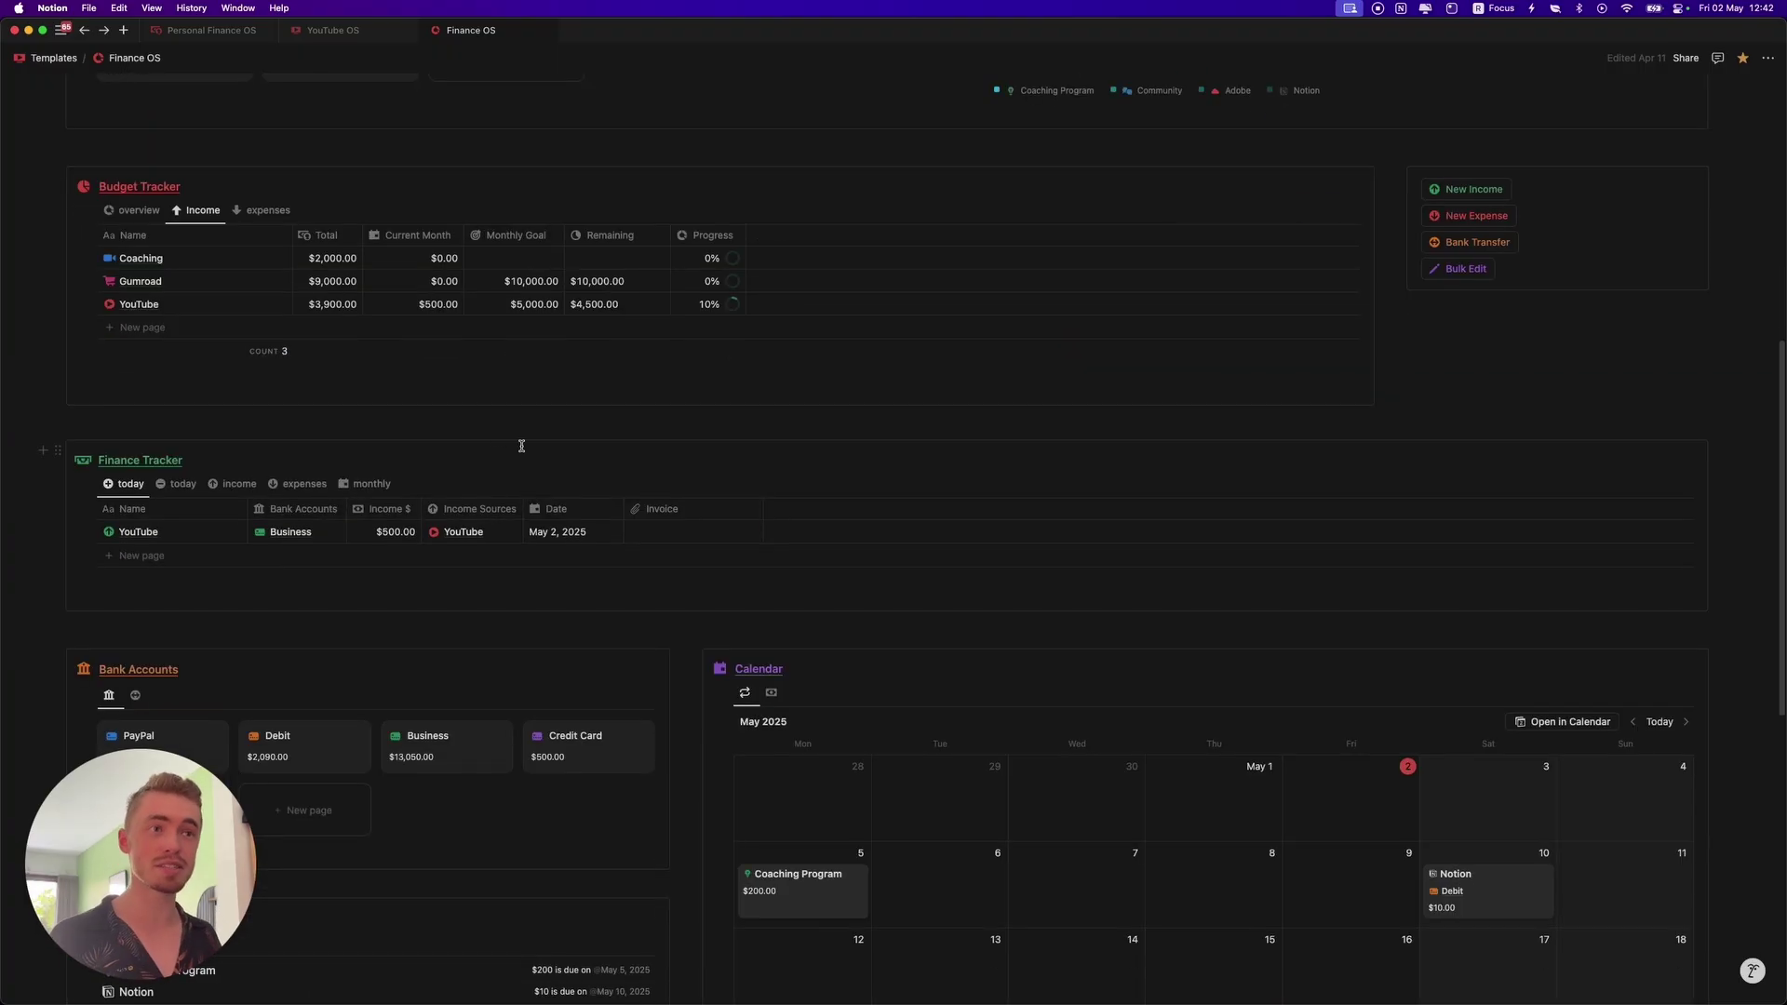
scroll(522, 446, "up", 7)
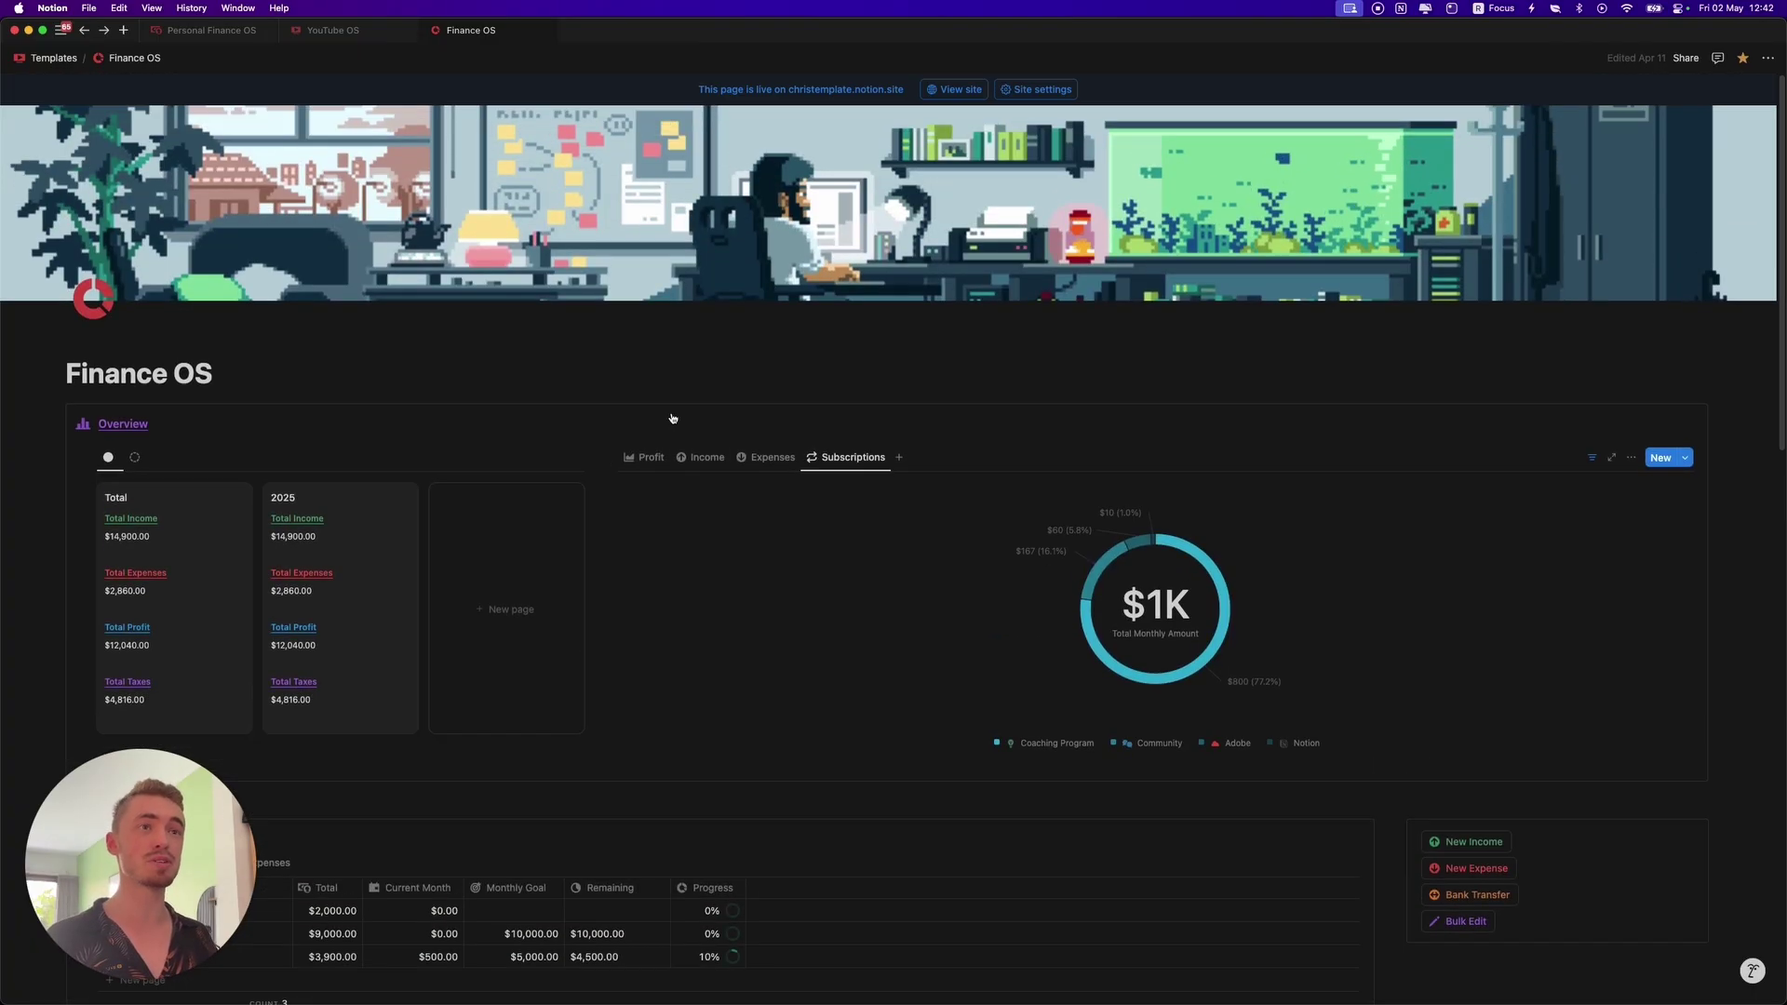
left_click(650, 460)
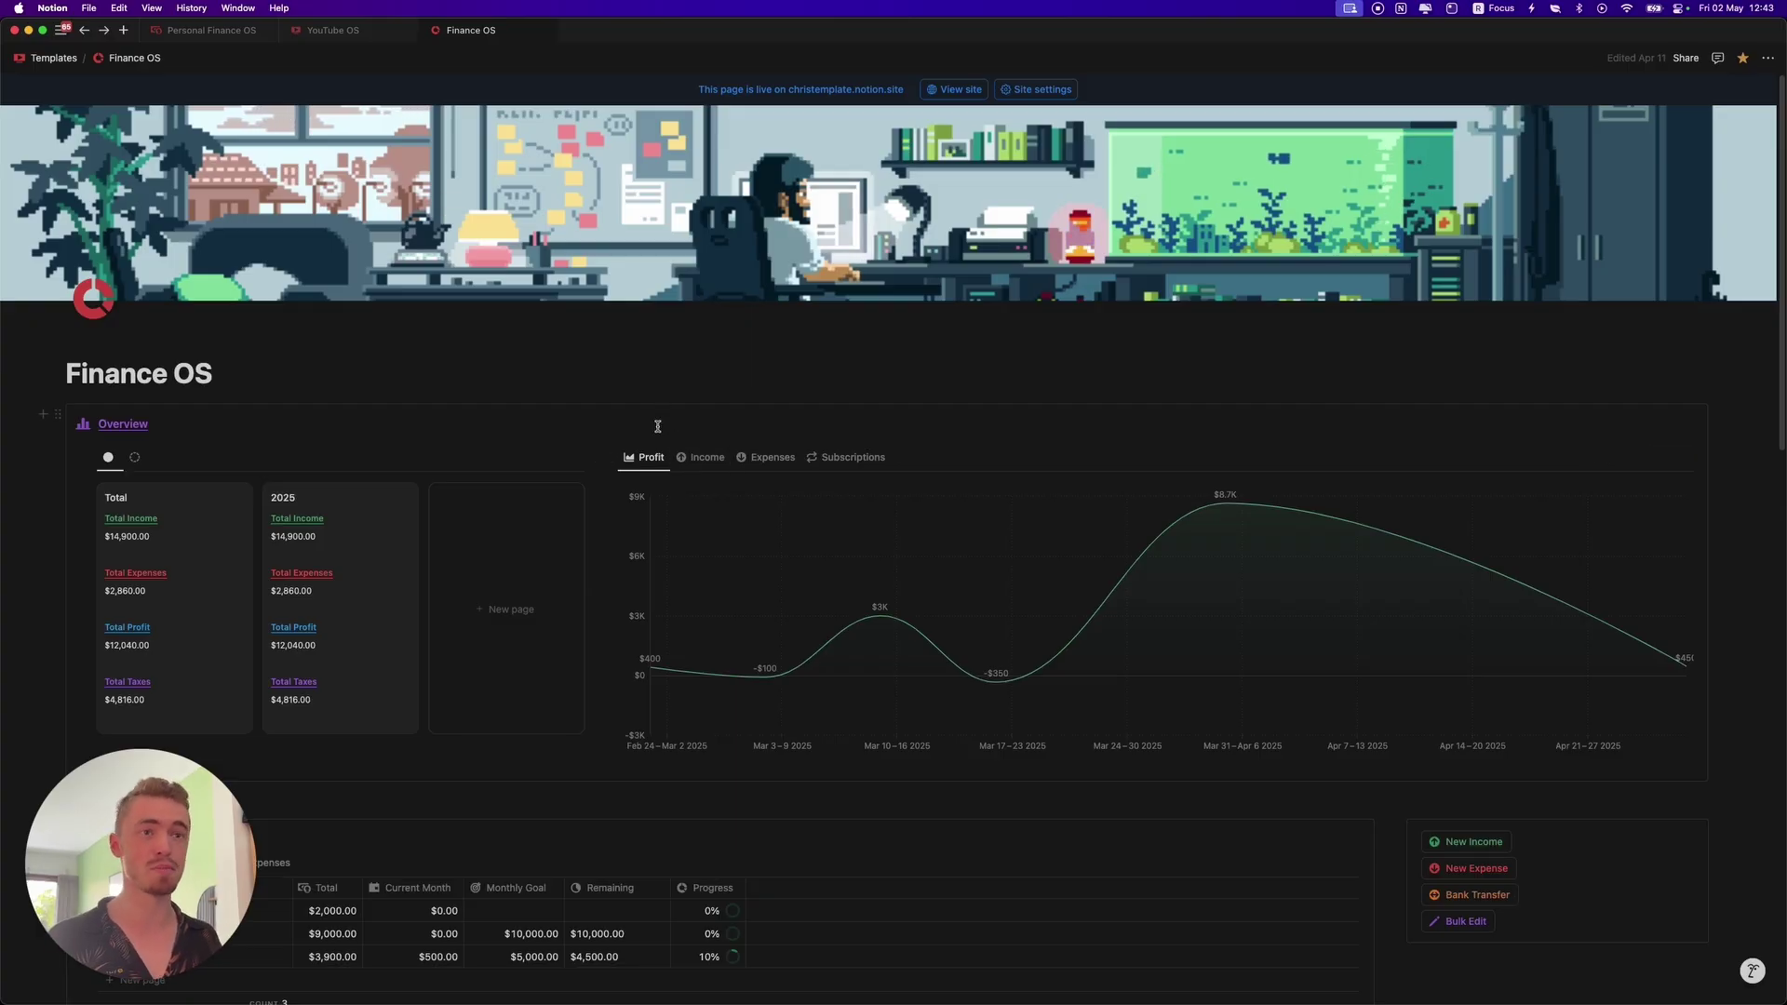
Look over the page's Finance Tracker, Bank Accounts, Subscriptions and Calendar sections
scroll(613, 400, "down", 5)
scroll(613, 400, "down", 15)
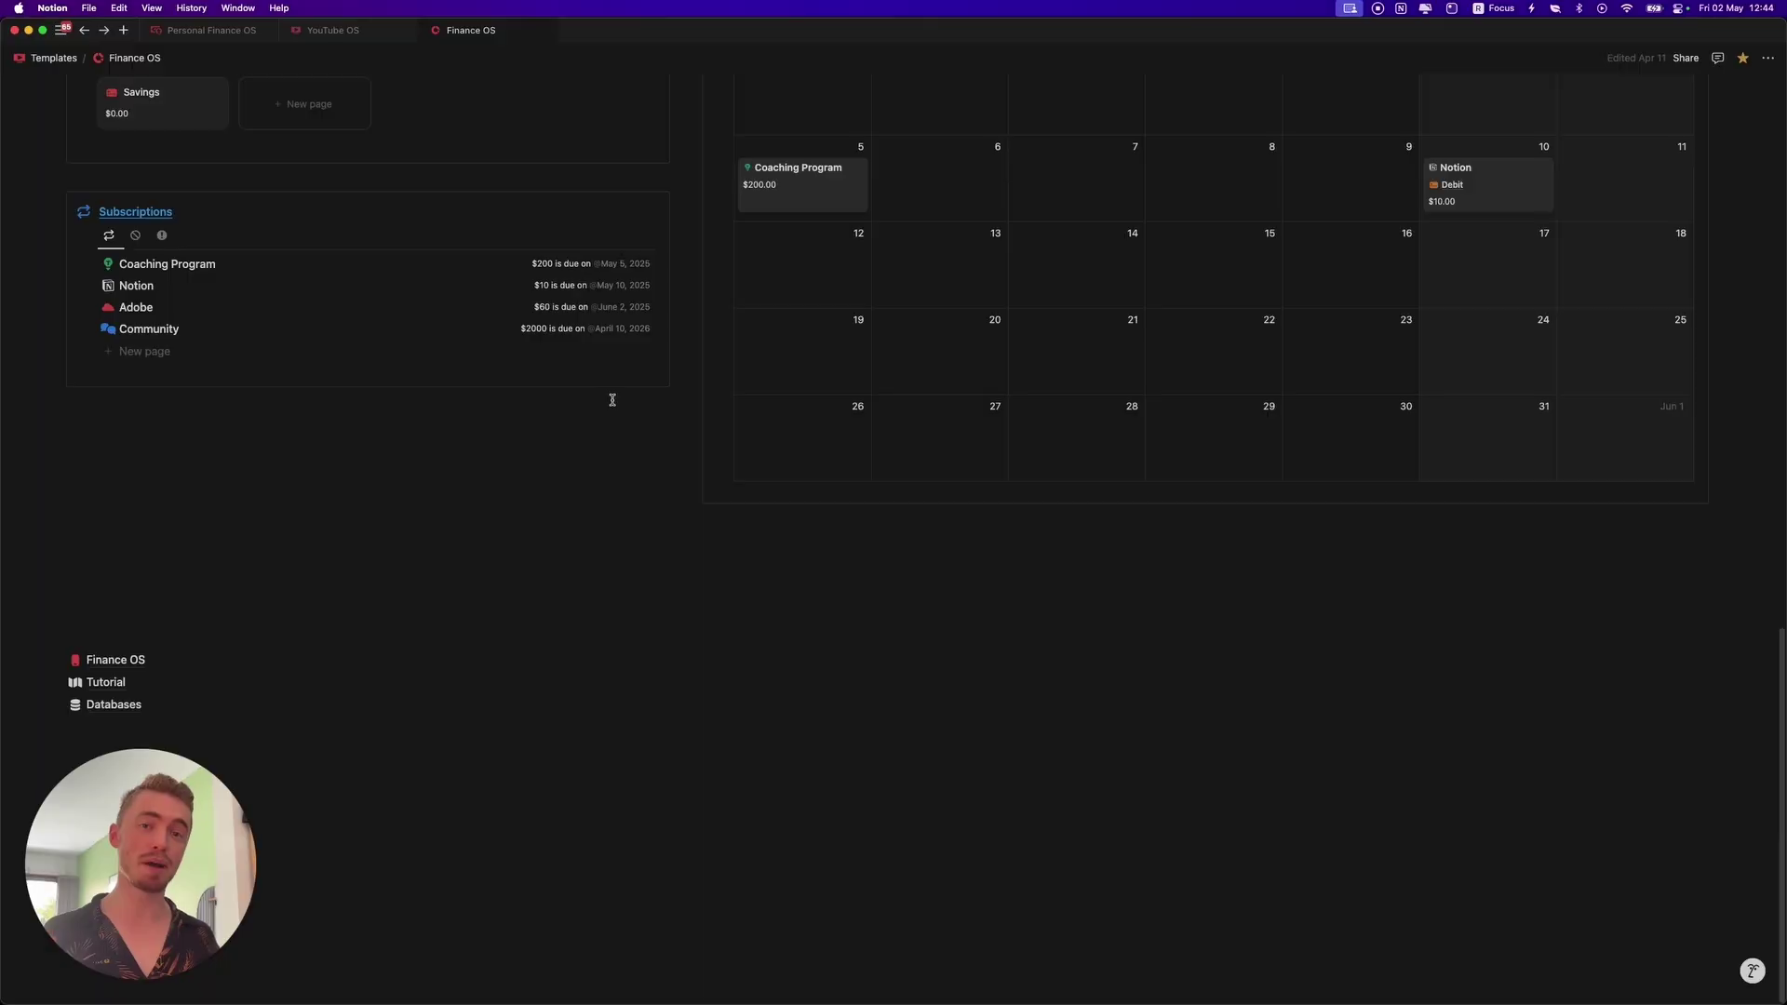
scroll(438, 570, "up", 7)
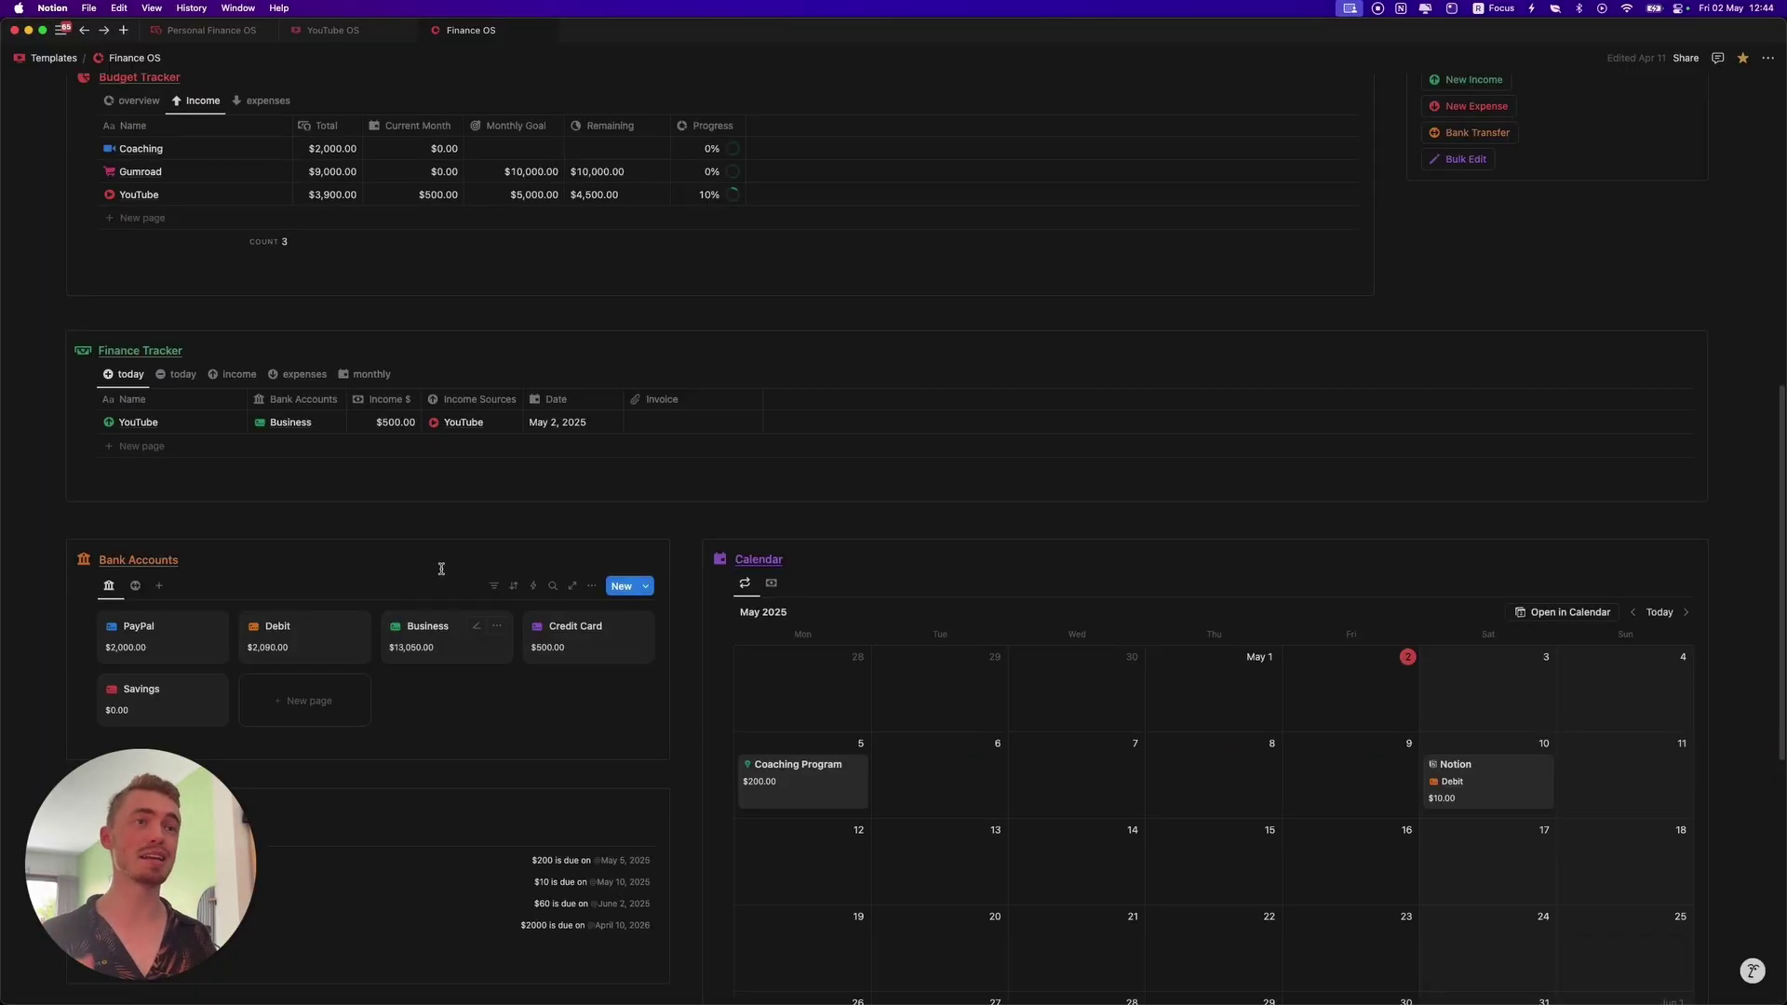
scroll(475, 470, "up", 10)
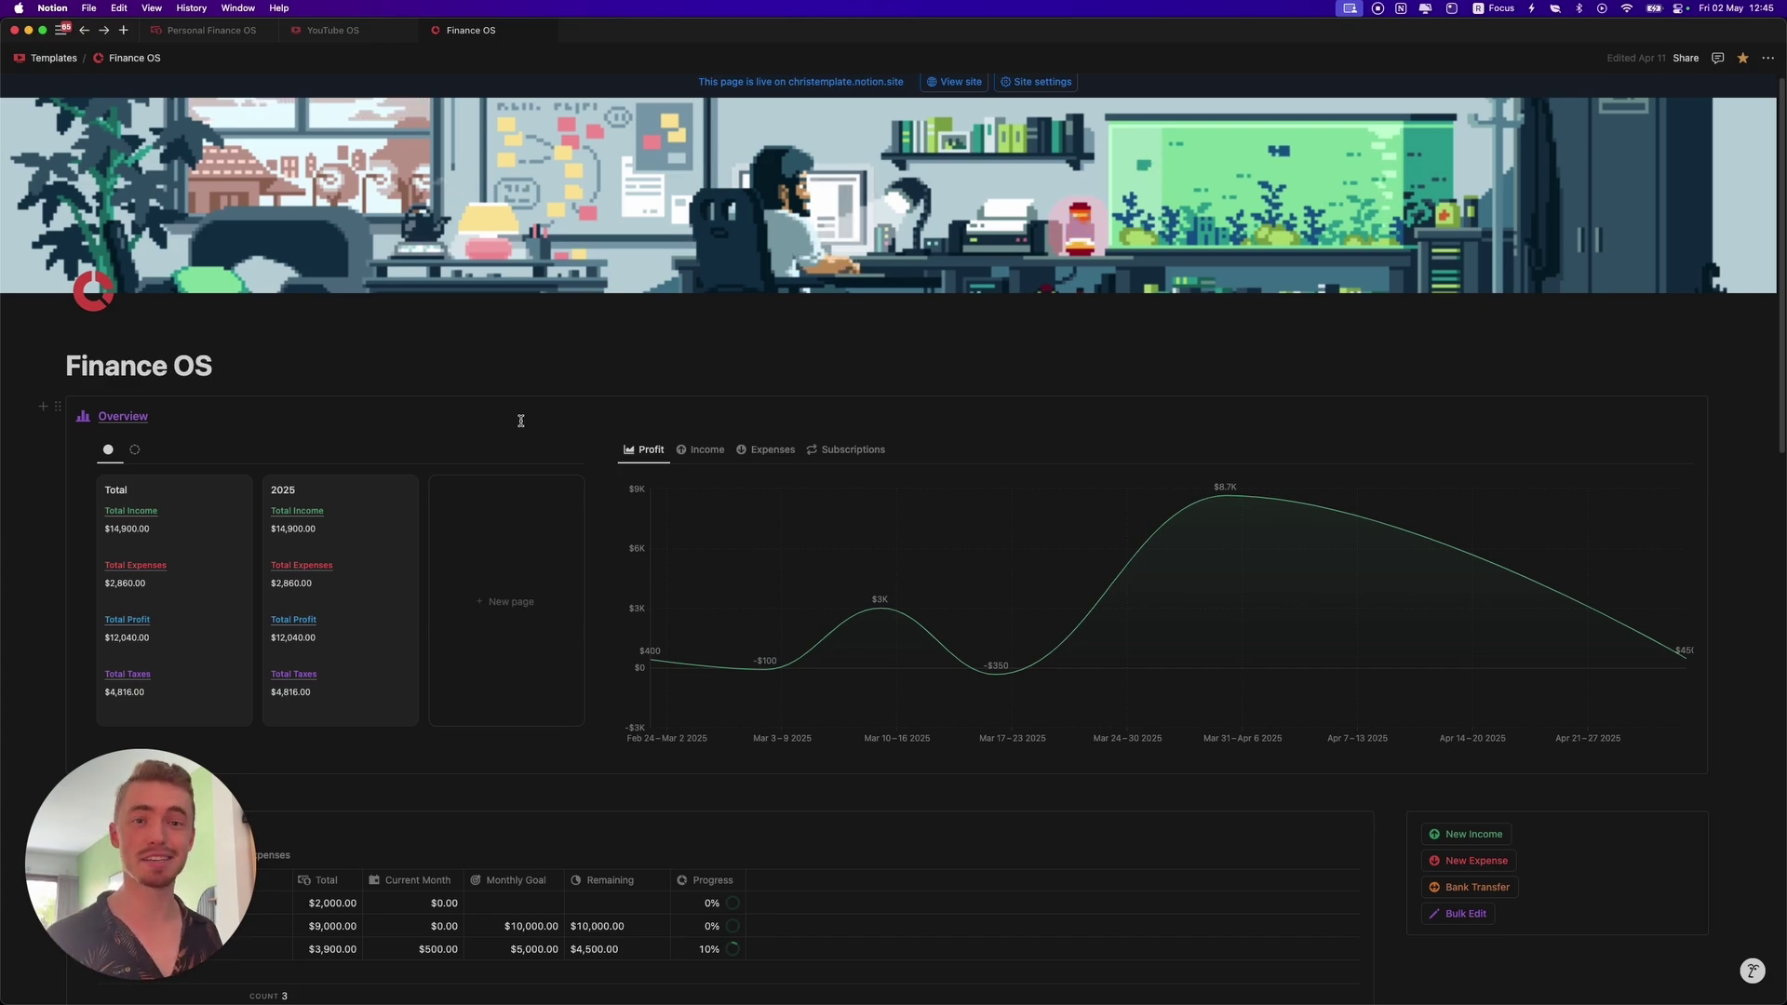
scroll(522, 420, "down", 12)
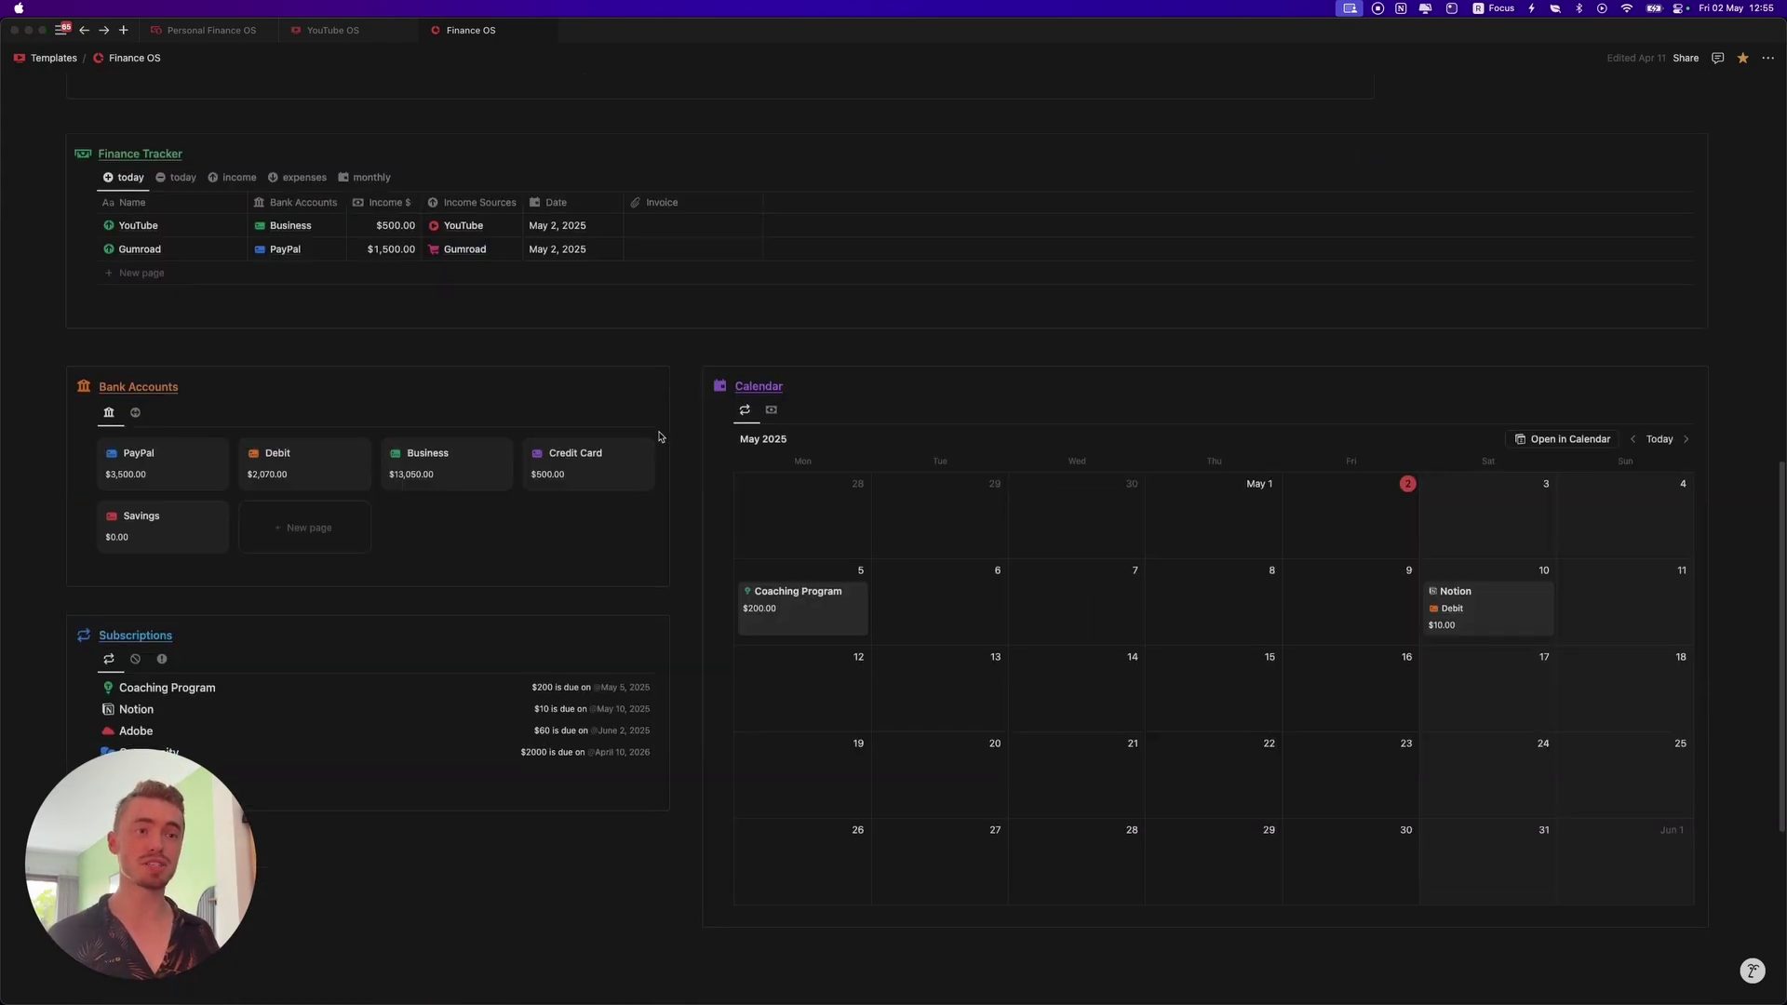
Examine the Overview's Expenses and Subscriptions charts, hiding and restoring Coaching Program in the subscriptions chart
scroll(647, 470, "up", 12)
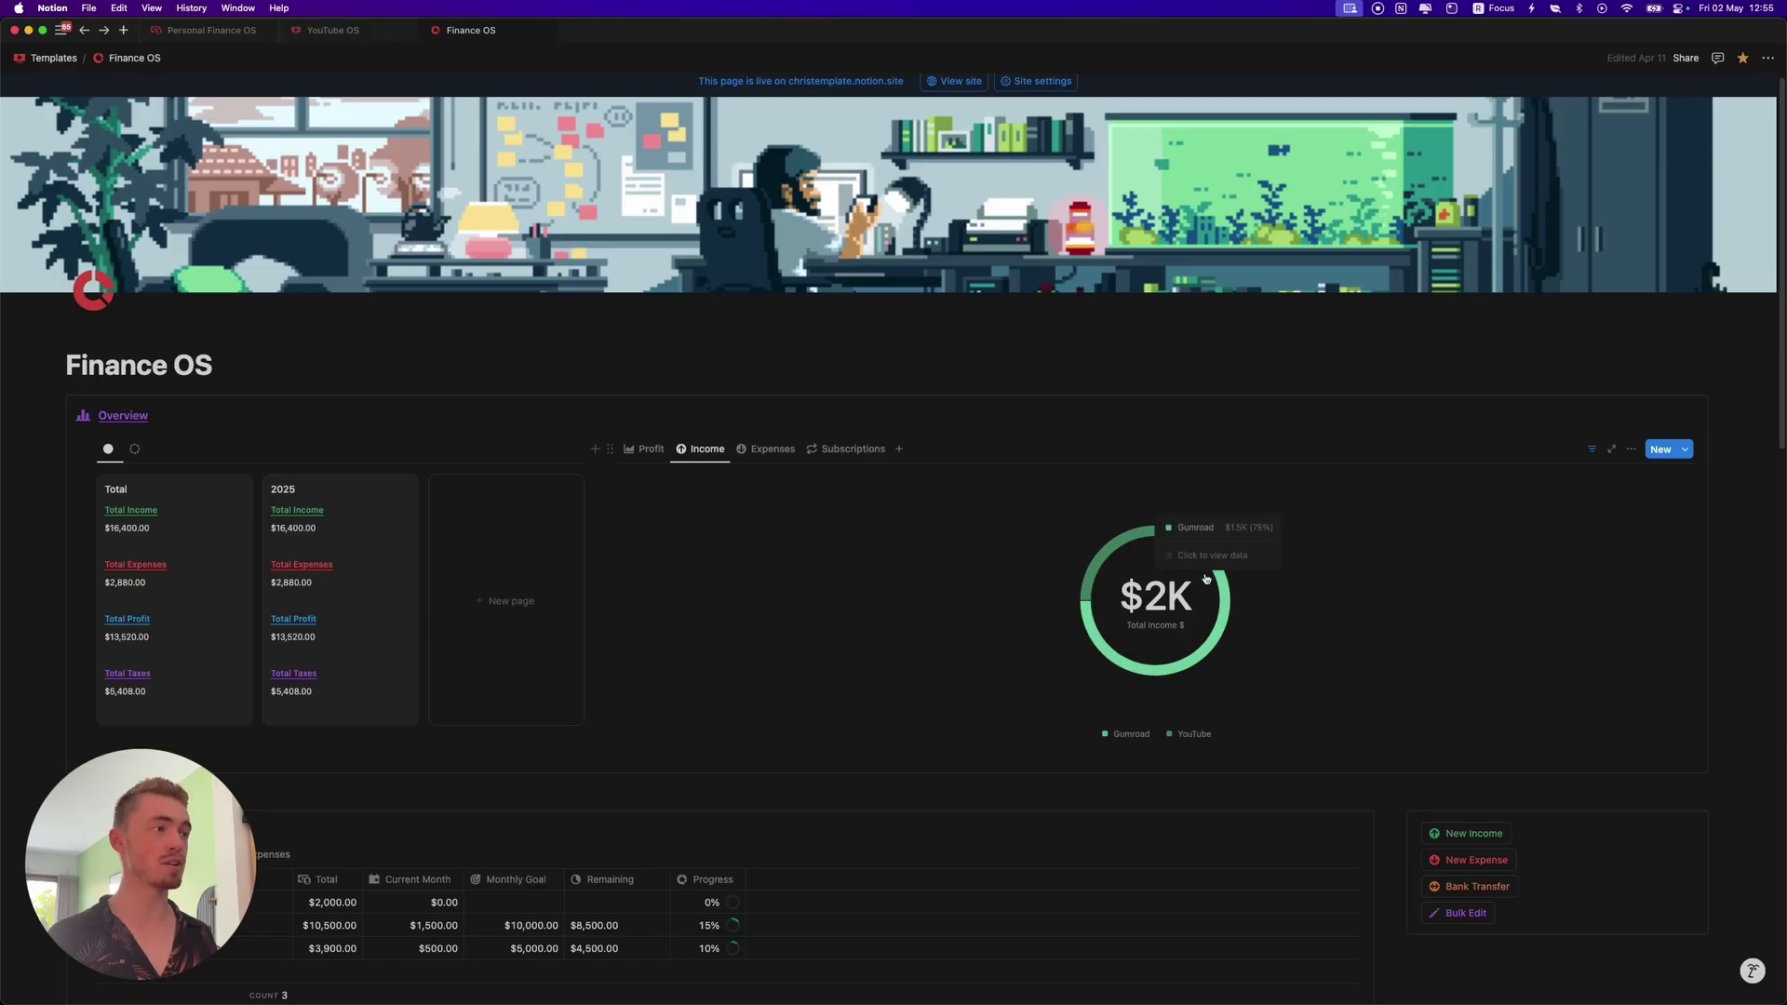
left_click(773, 449)
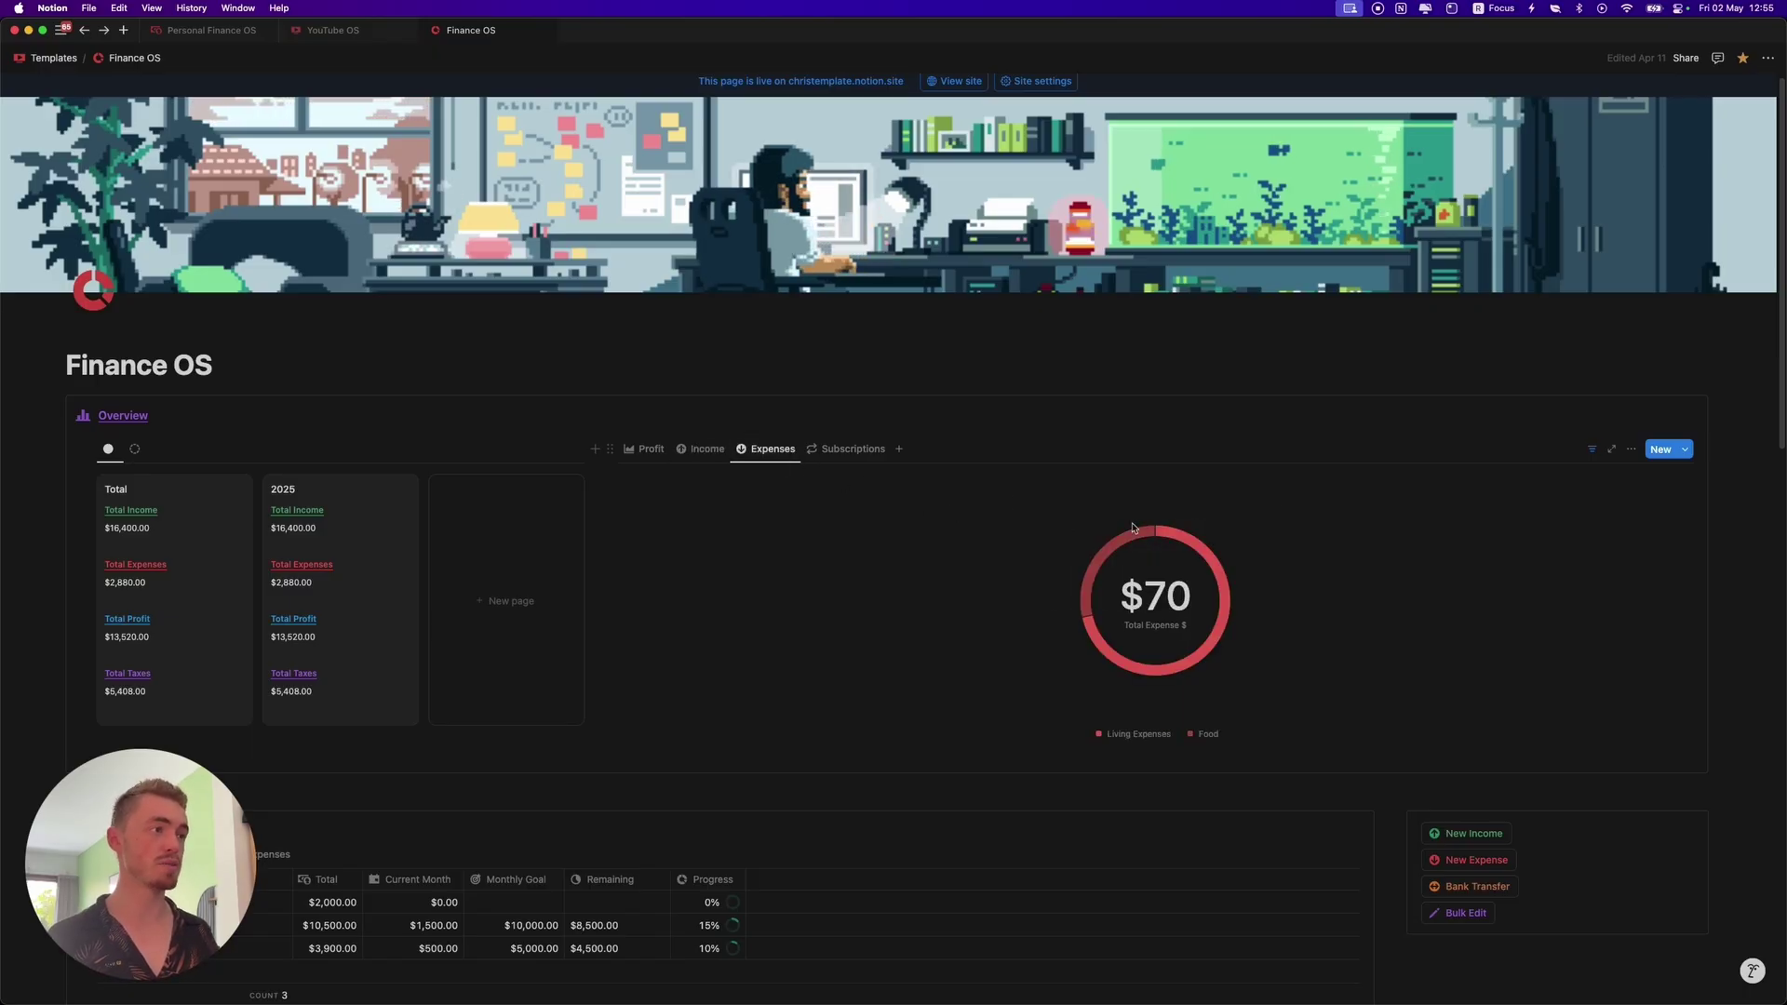
mouse_move(1170, 537)
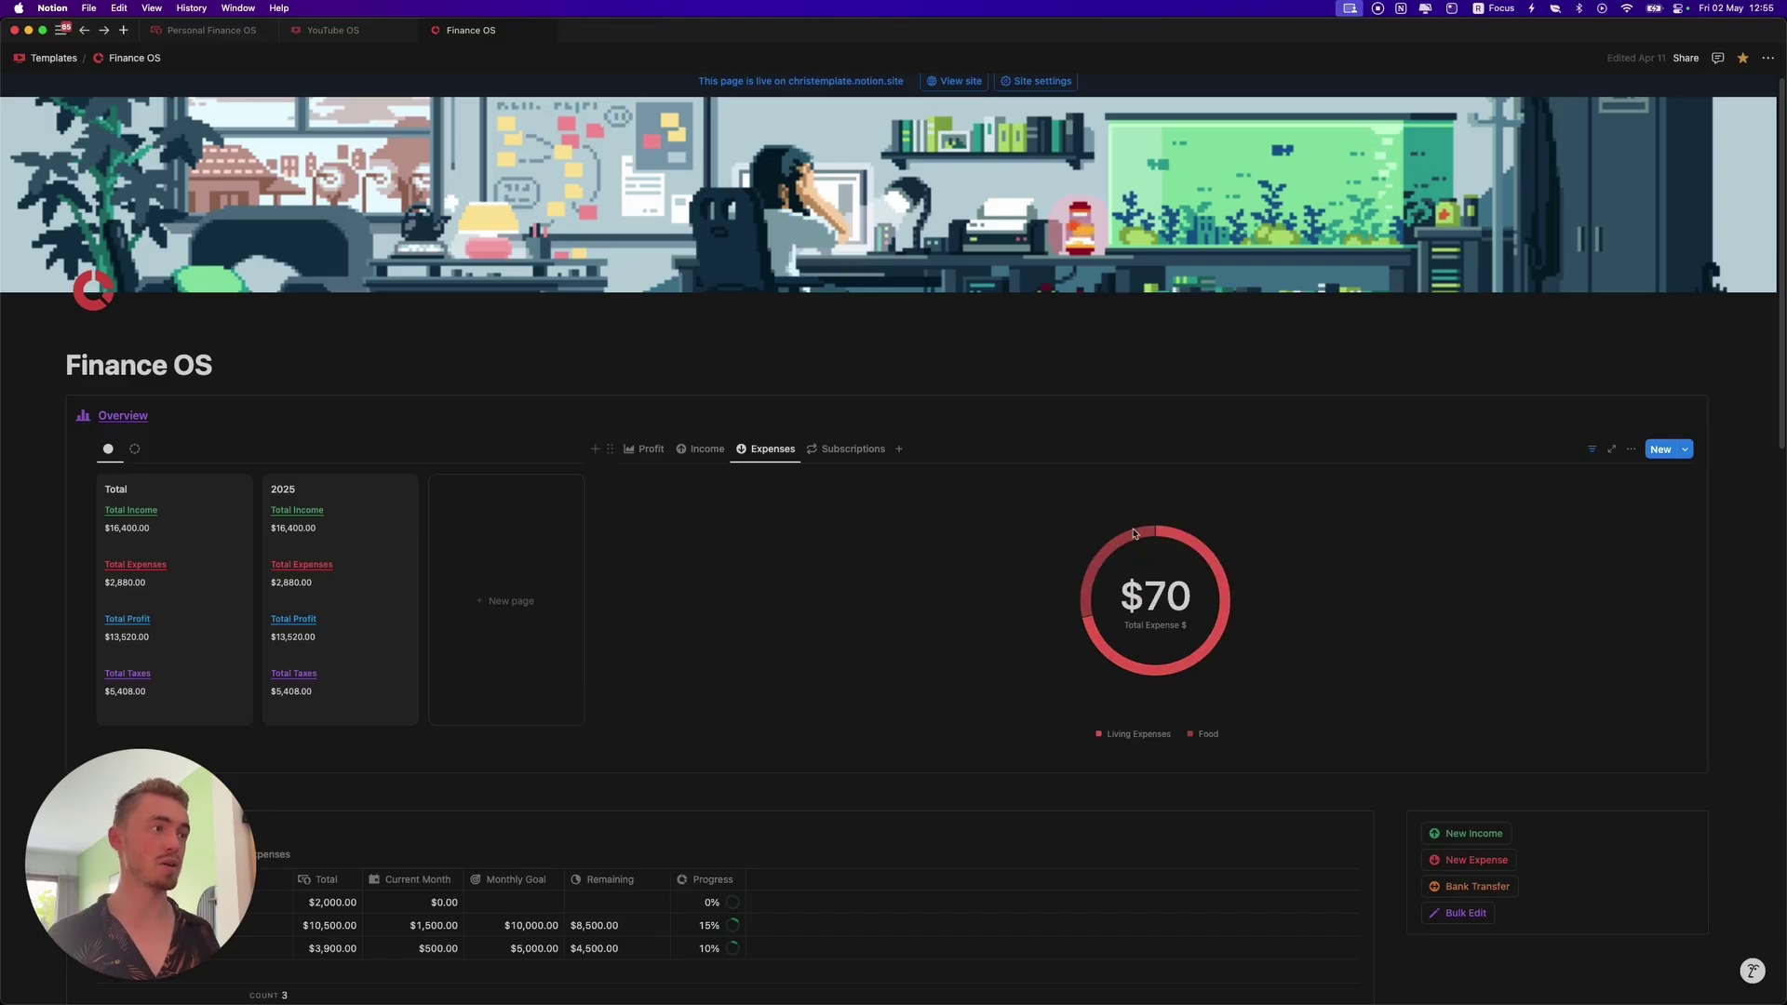
left_click(844, 451)
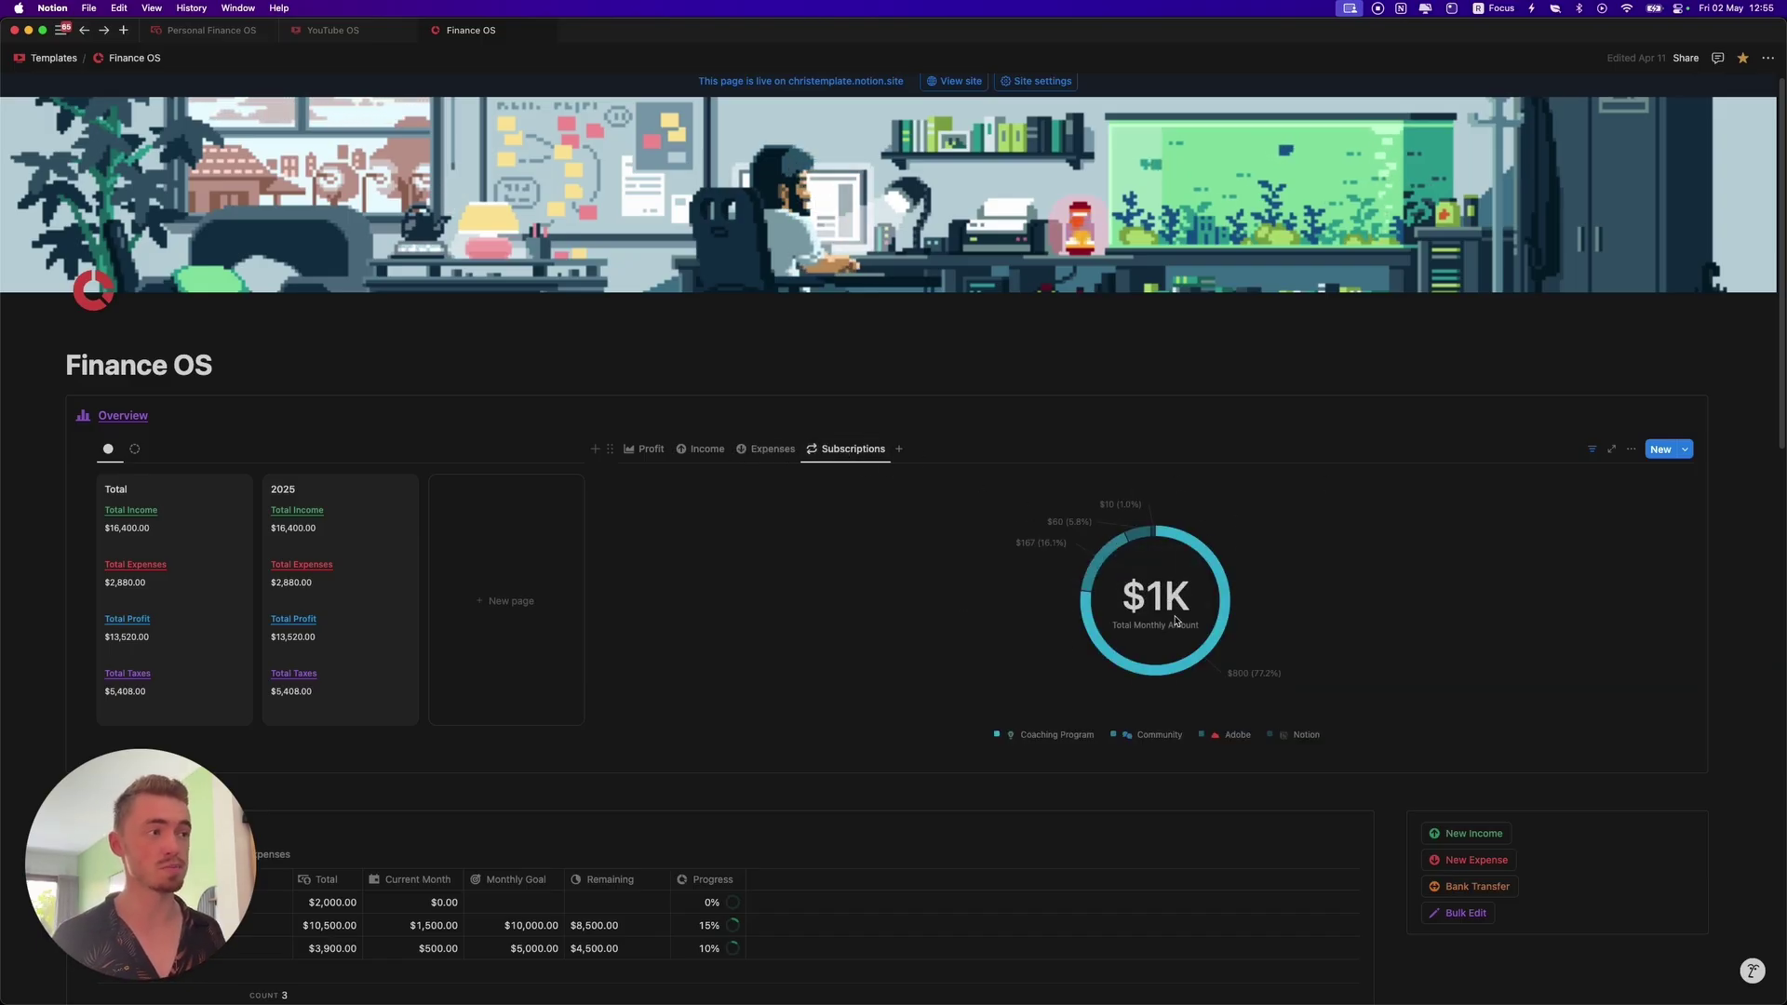
left_click(1042, 738)
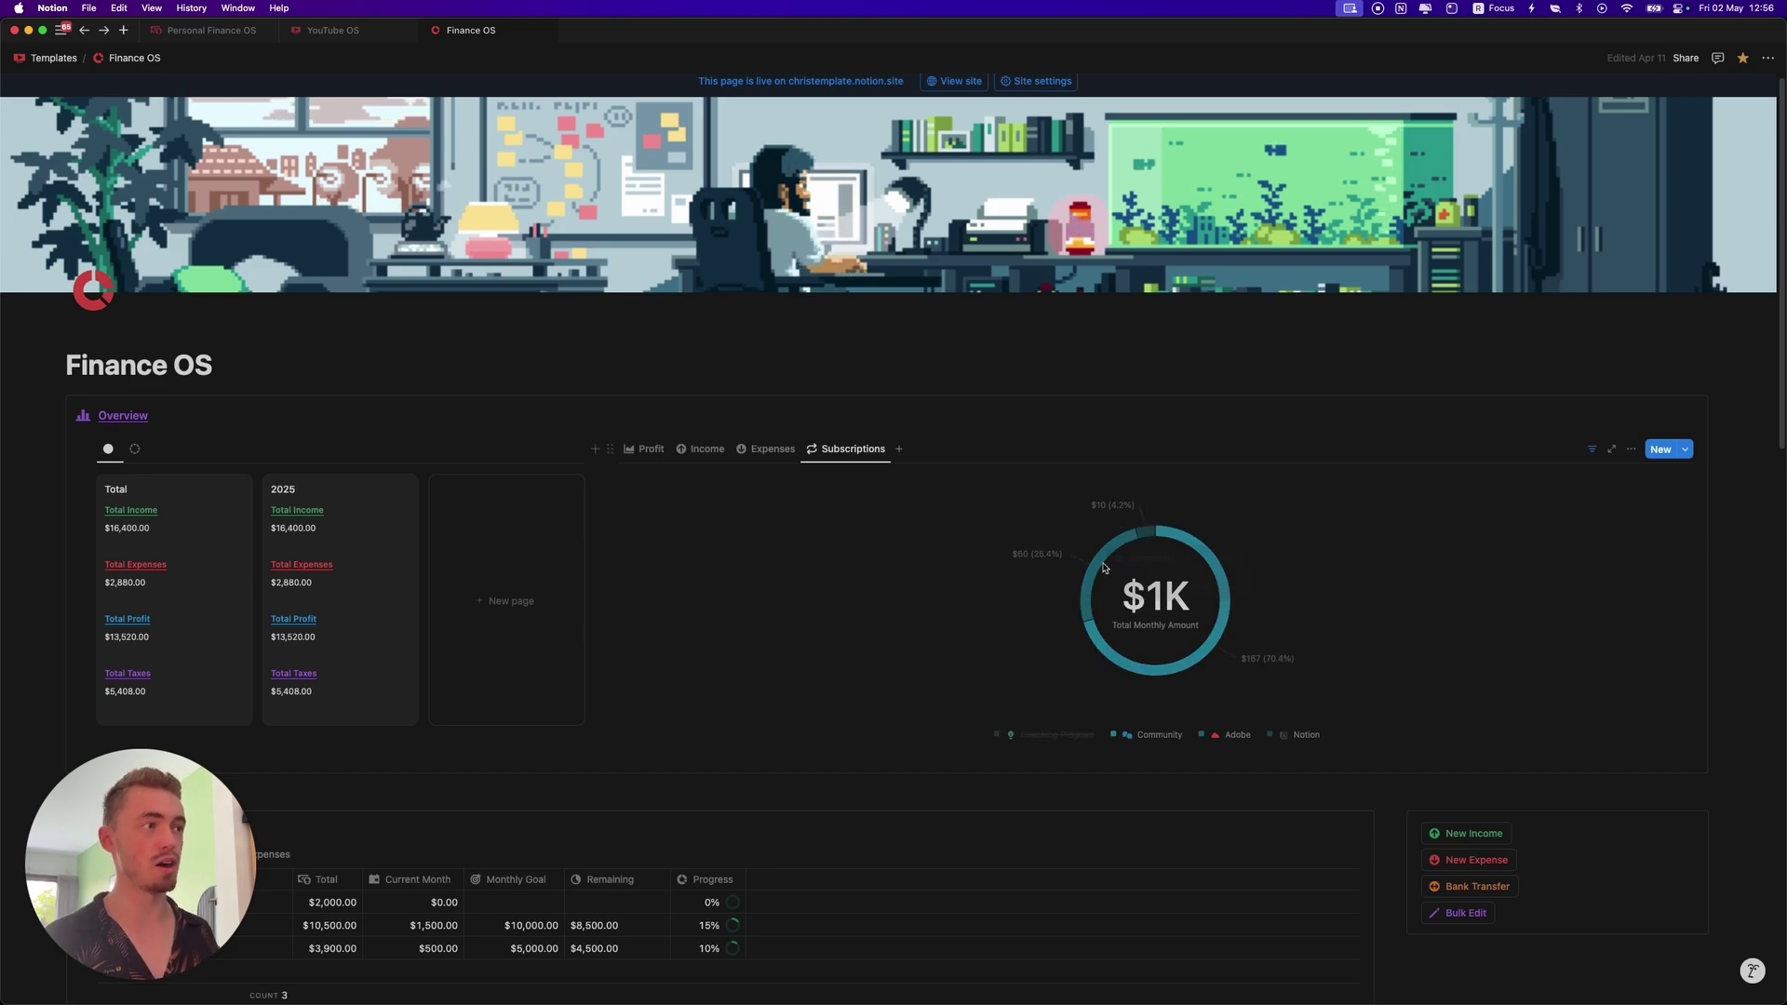
left_click(1054, 735)
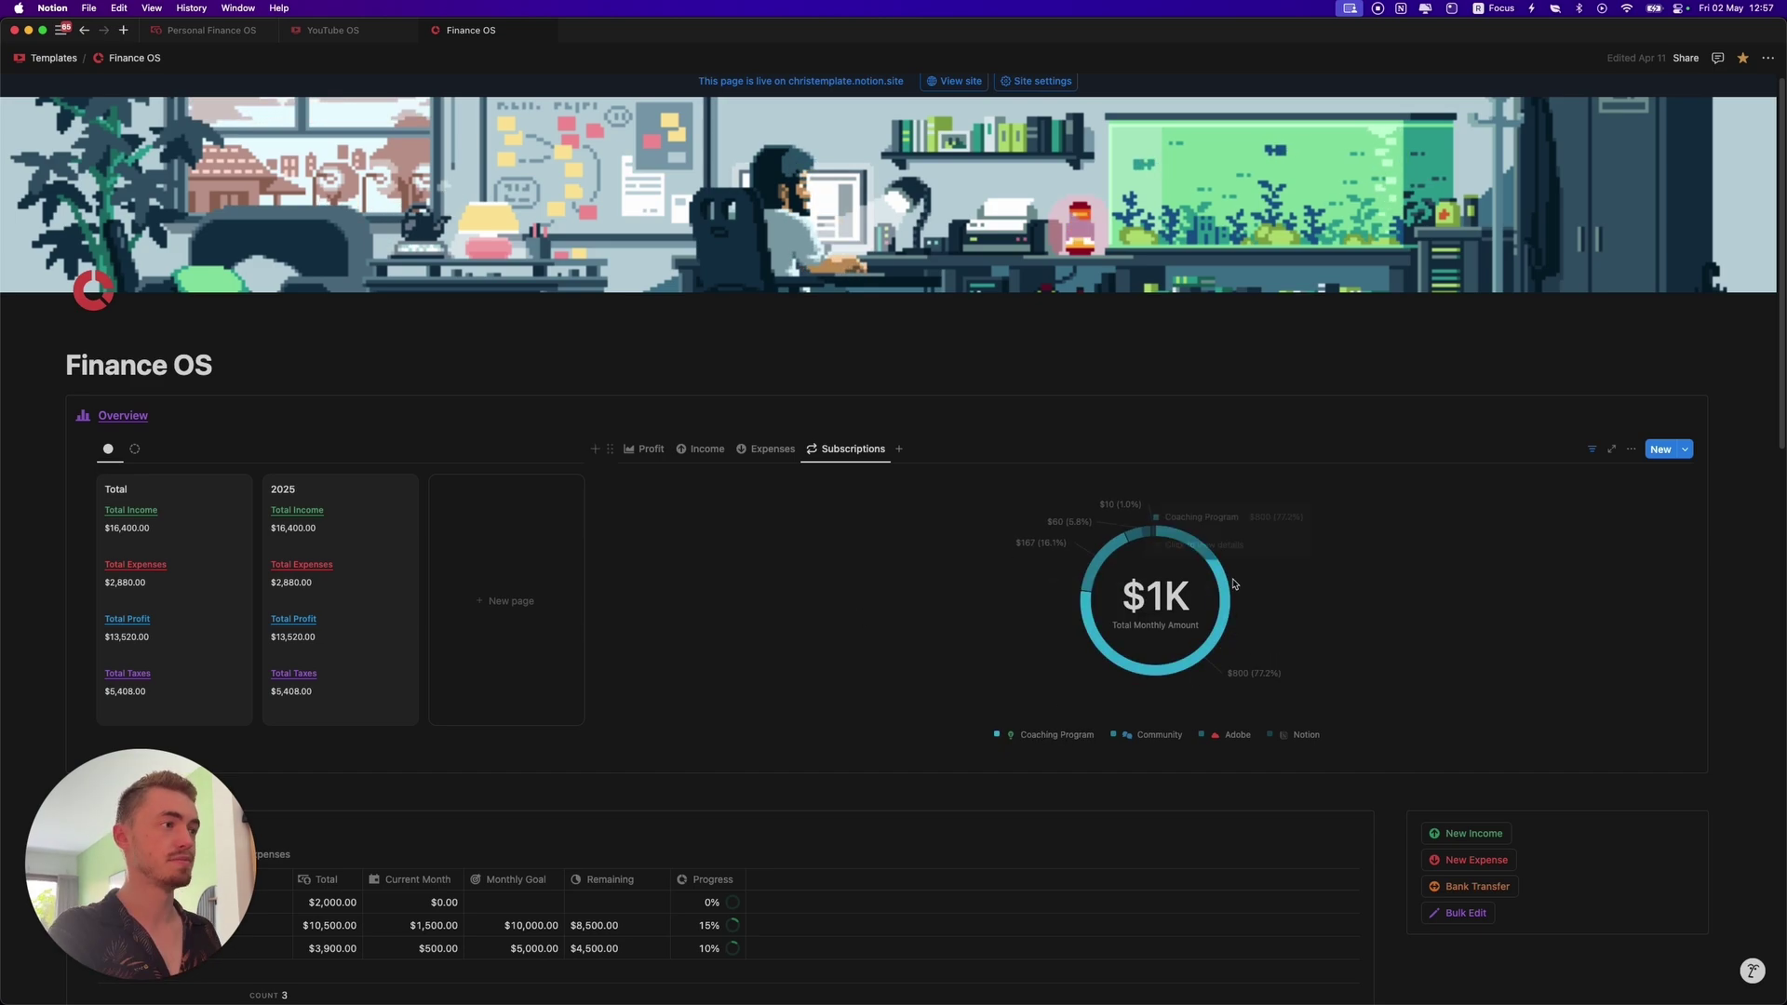
left_click(1196, 547)
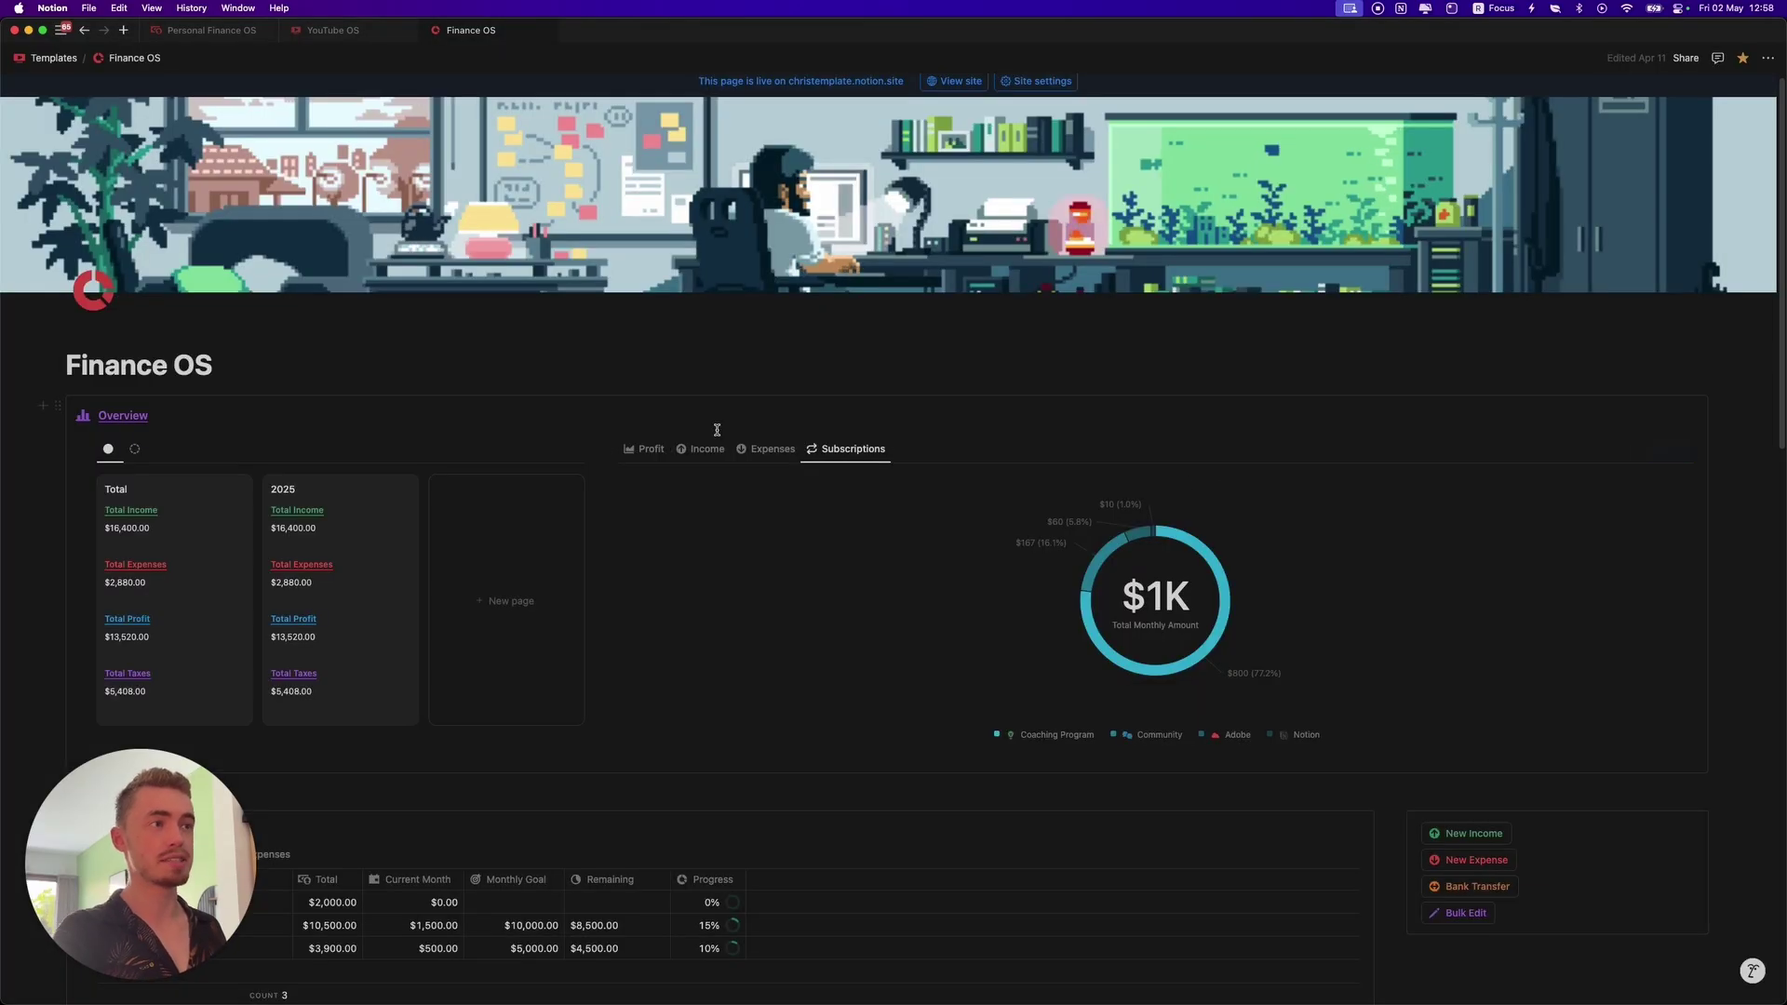
Inspect the entries behind the Living Expenses segment of the Overview's Expenses chart, and close the list
left_click(765, 448)
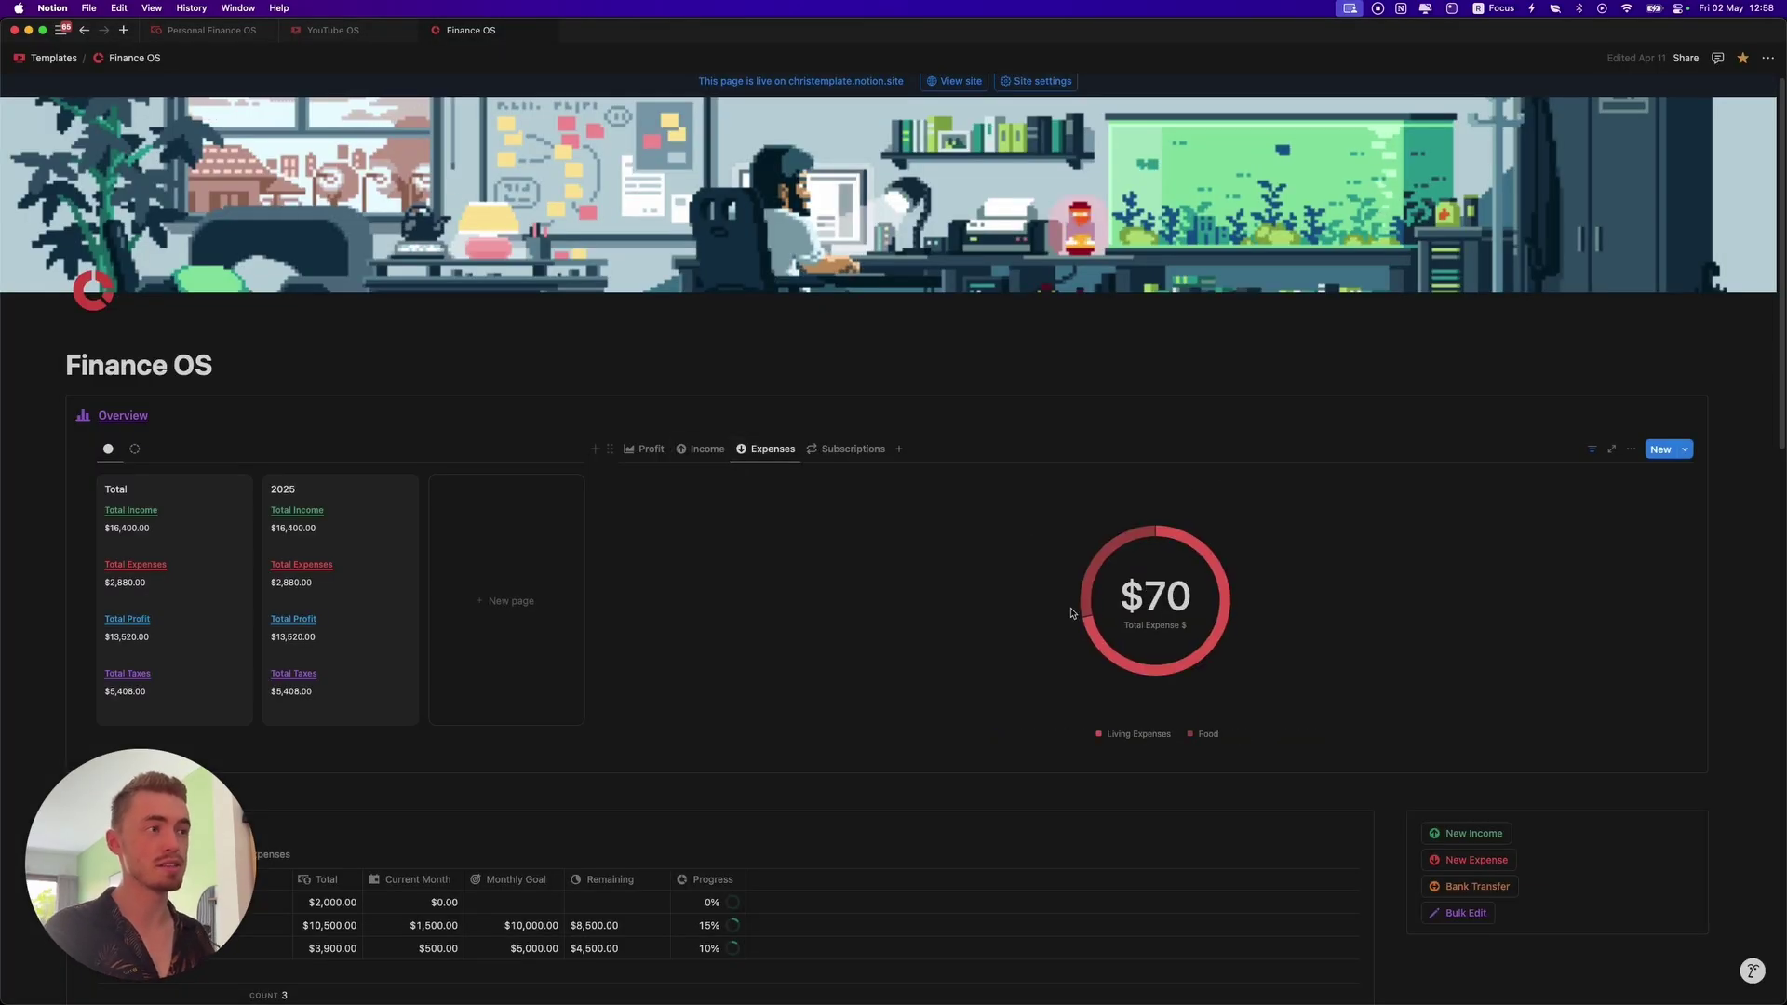
left_click(1210, 563)
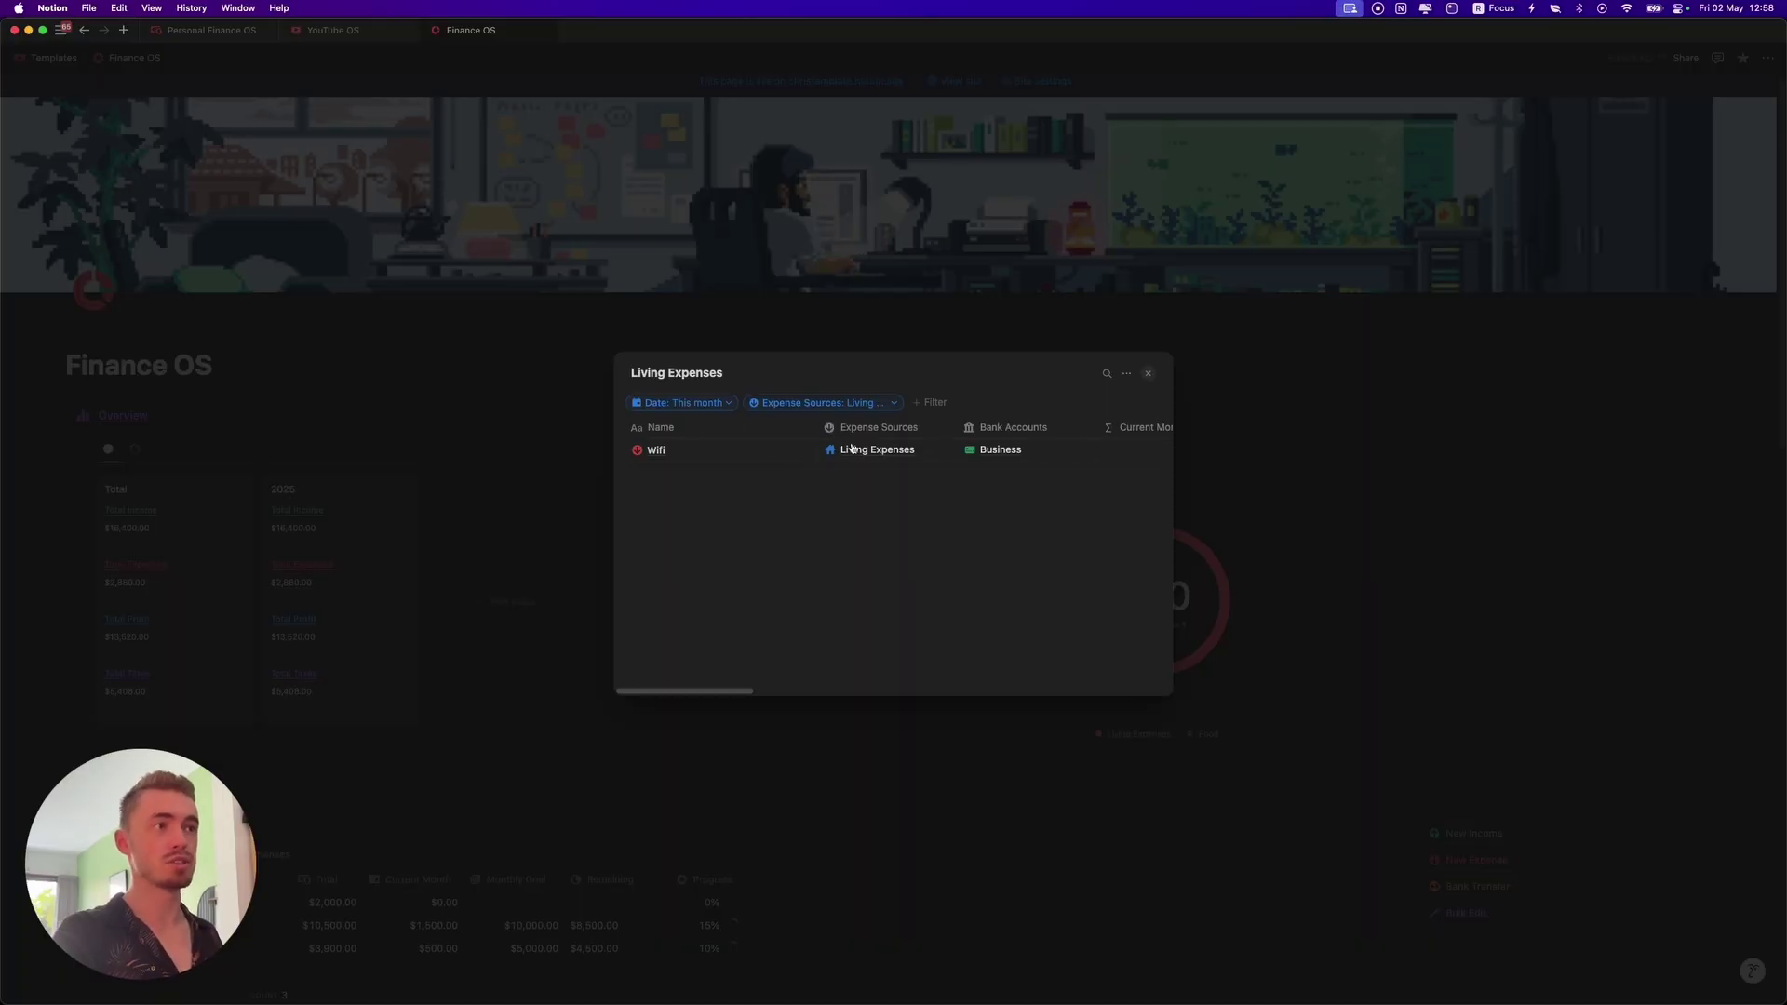
left_click(1276, 488)
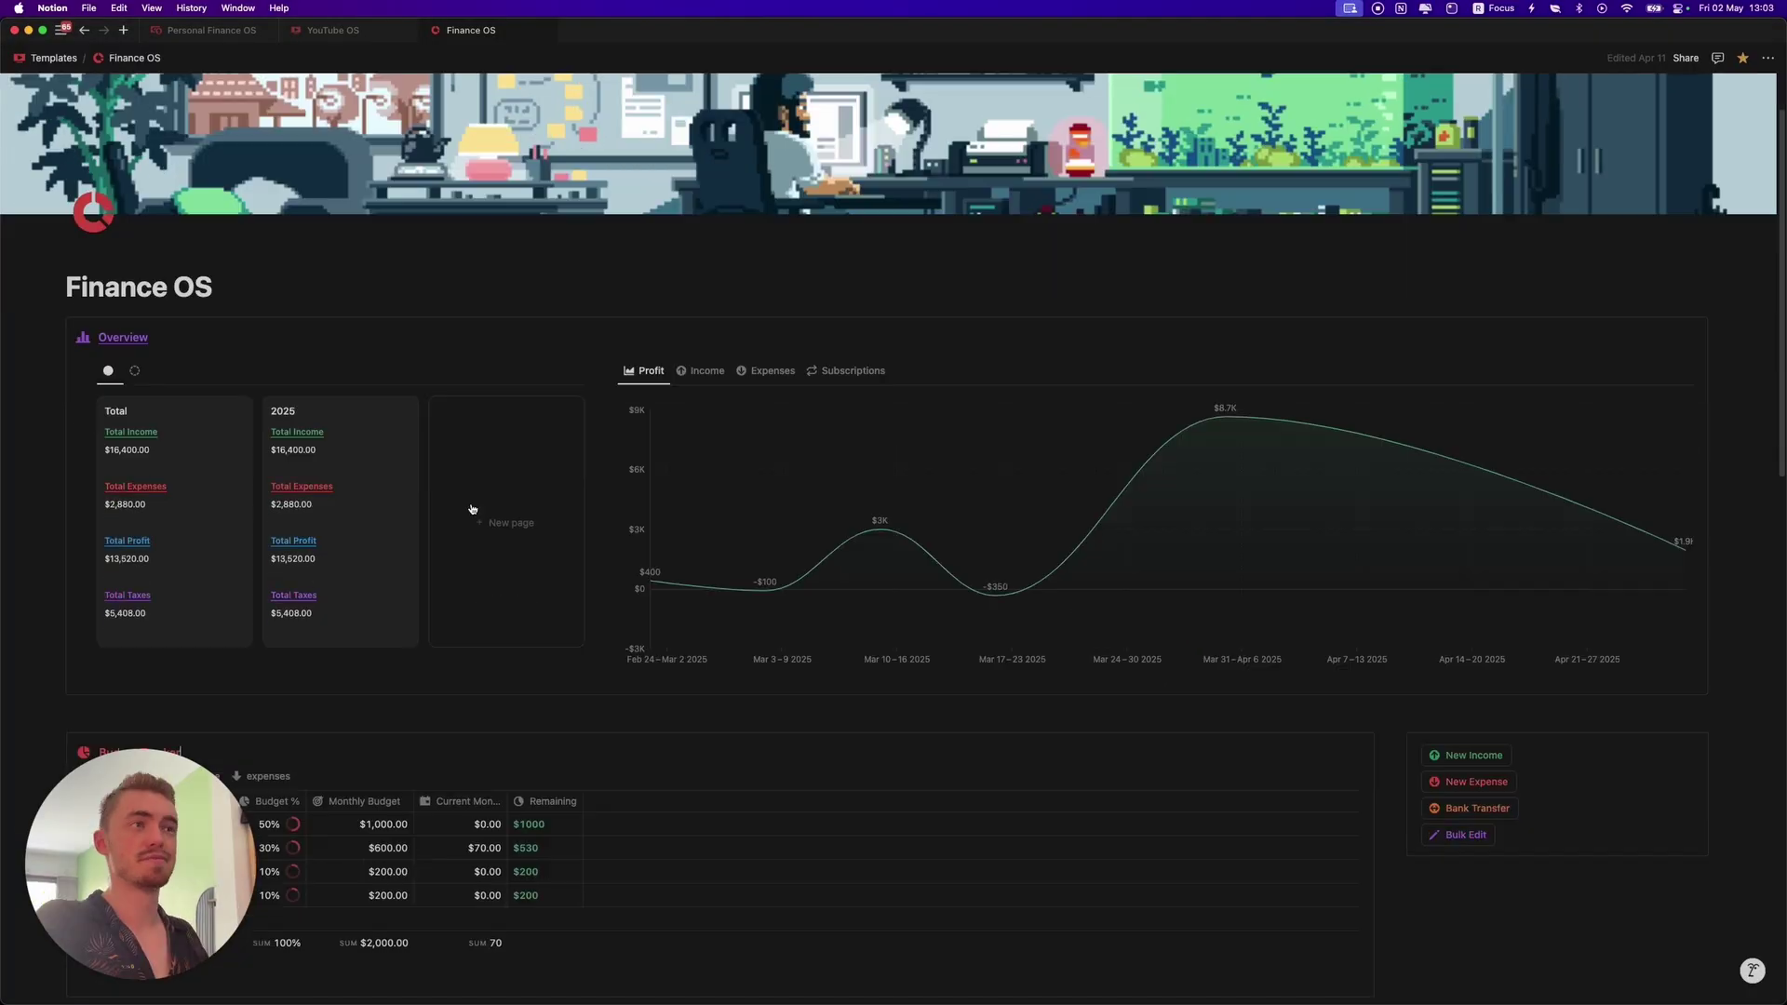
scroll(473, 507, "down", 5)
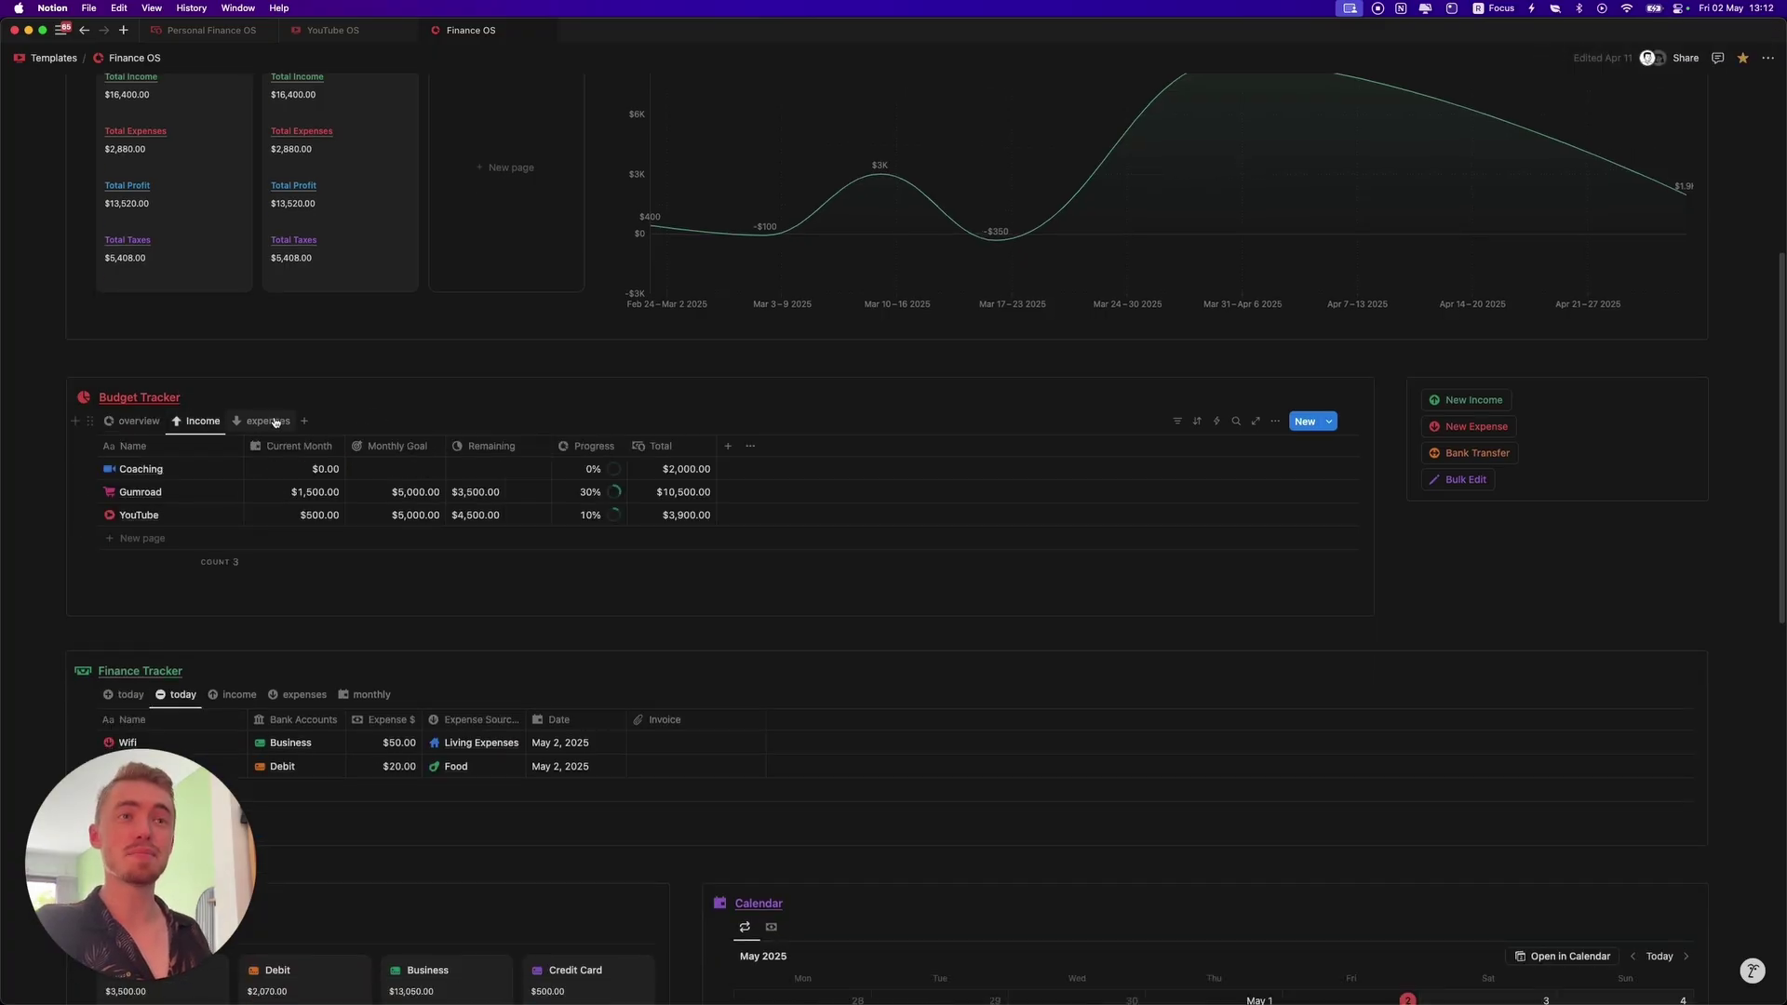
Compare the Budget Tracker's expenses and income views, and show today's income entries in the Finance Tracker
left_click(275, 423)
left_click(202, 424)
scroll(330, 564, "down", 4)
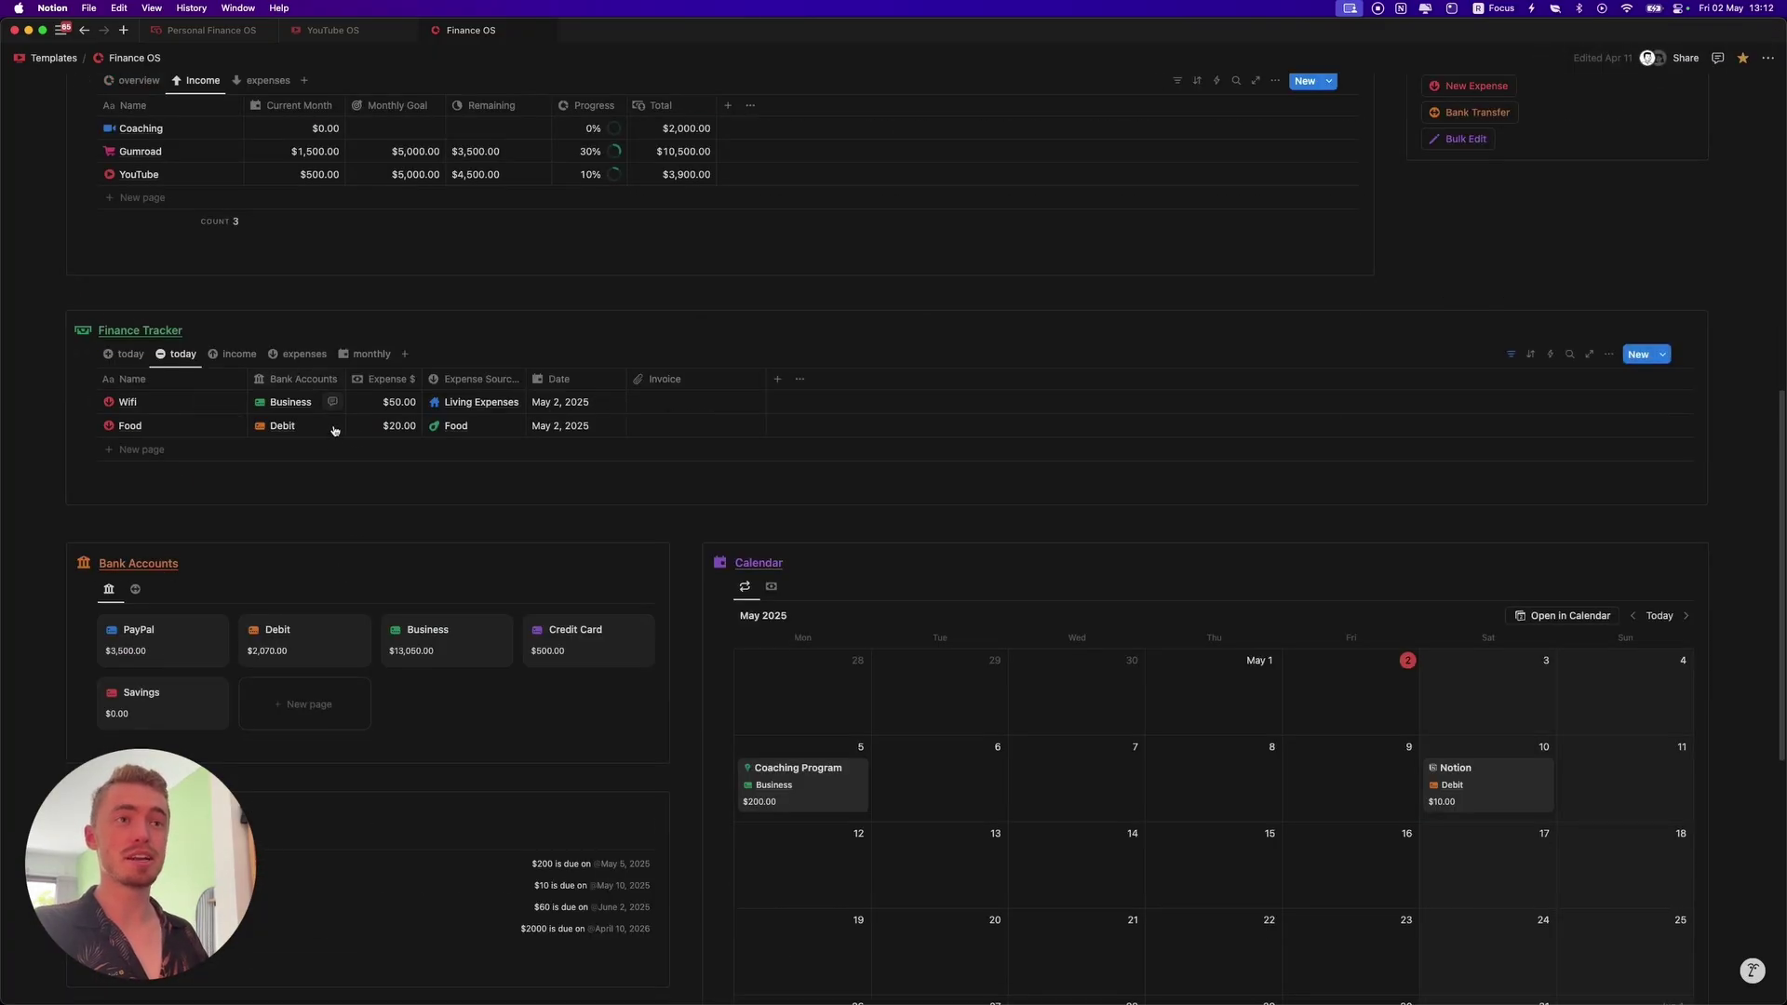
left_click(126, 353)
scroll(395, 446, "up", 5)
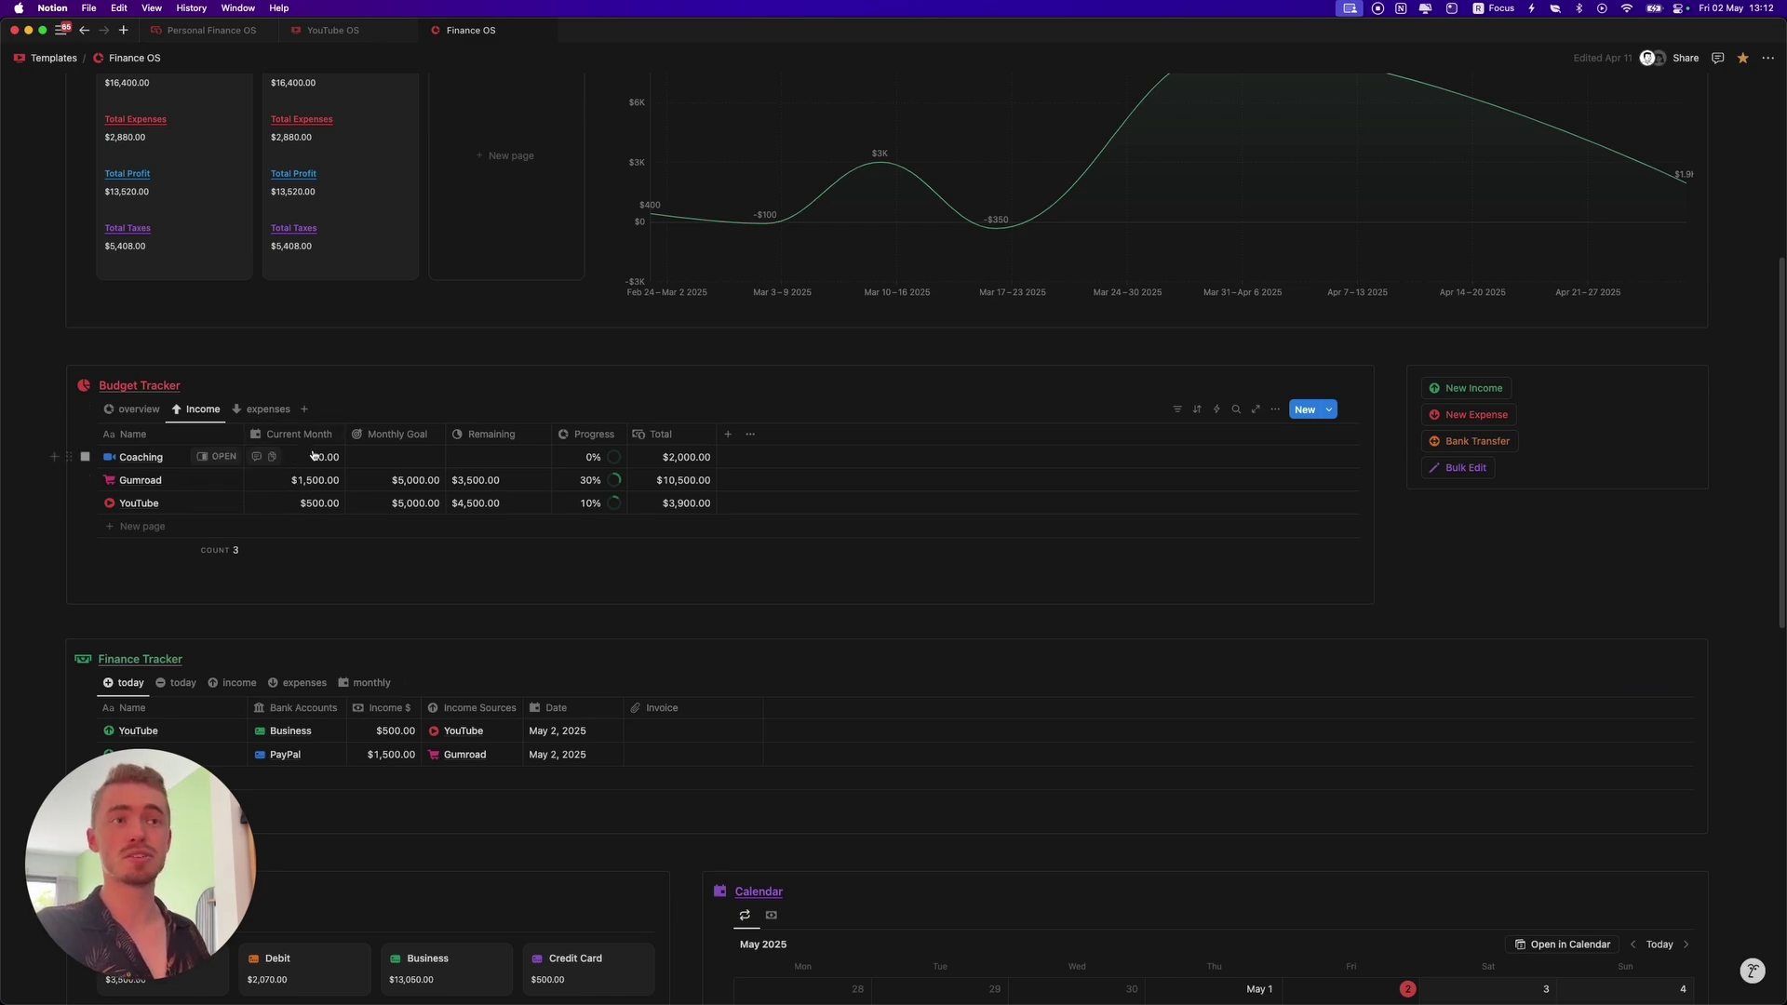
Set Gumroad's monthly goal to $2,000 in the Budget Tracker's income view
left_click(421, 492)
type("2000")
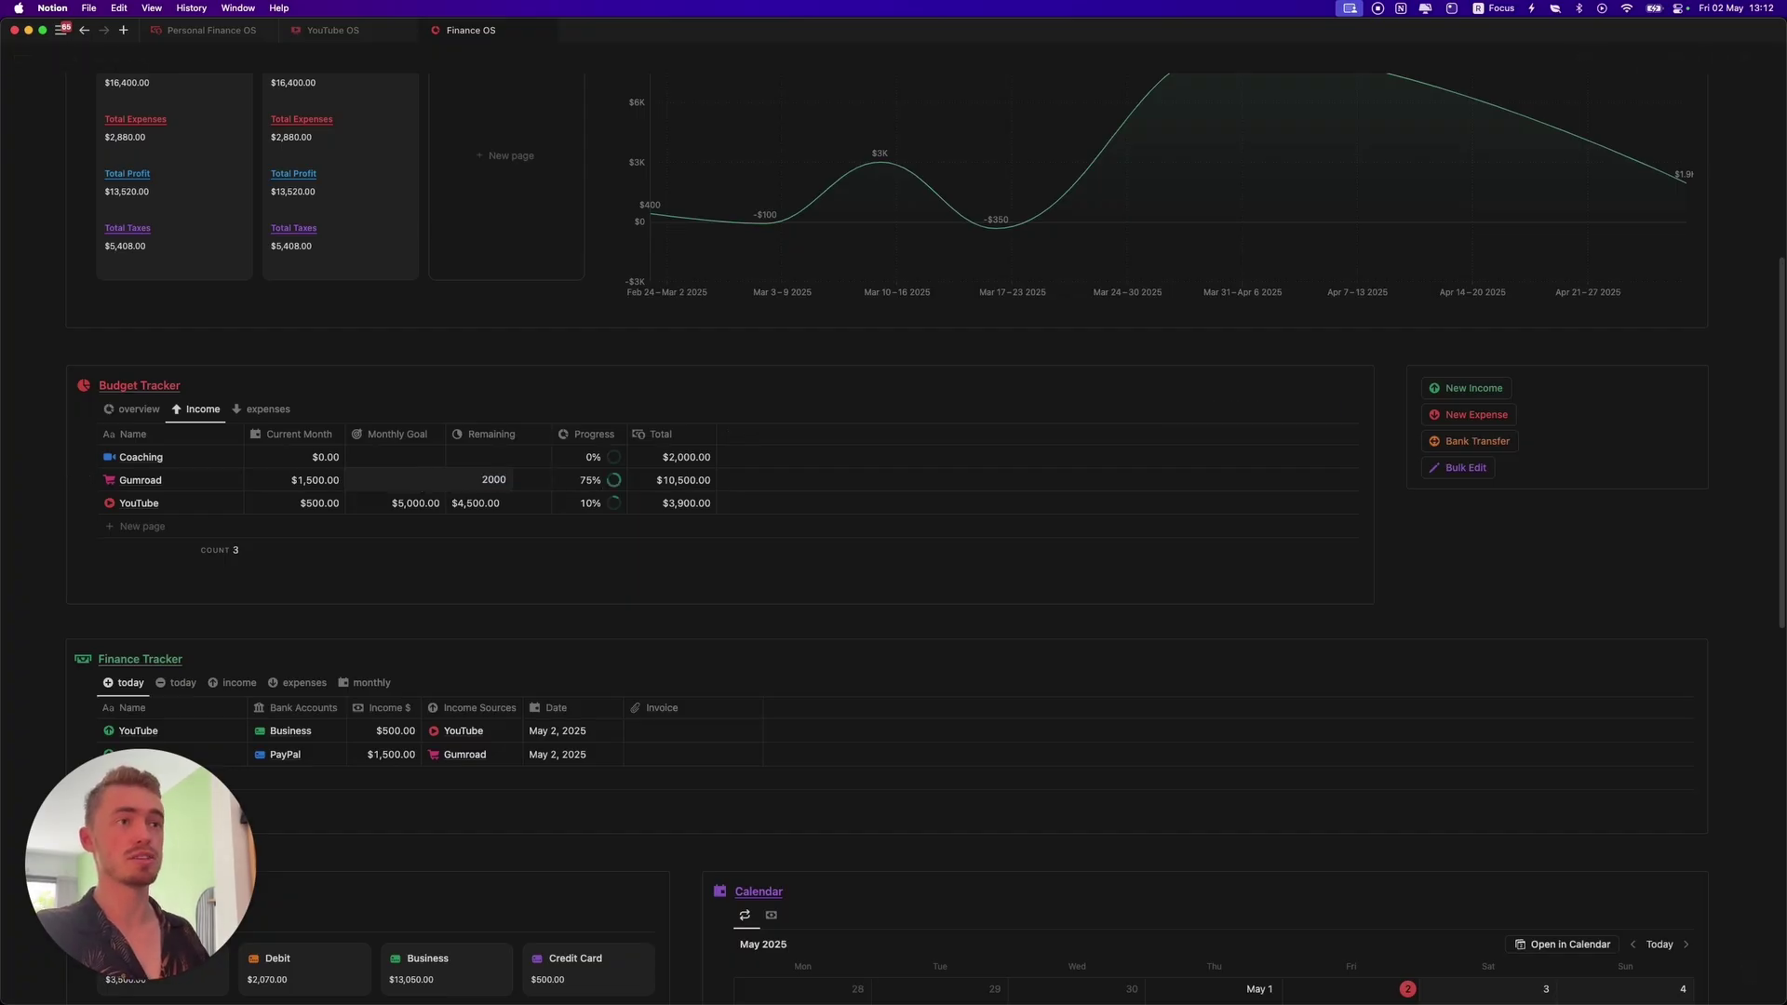
key("Return")
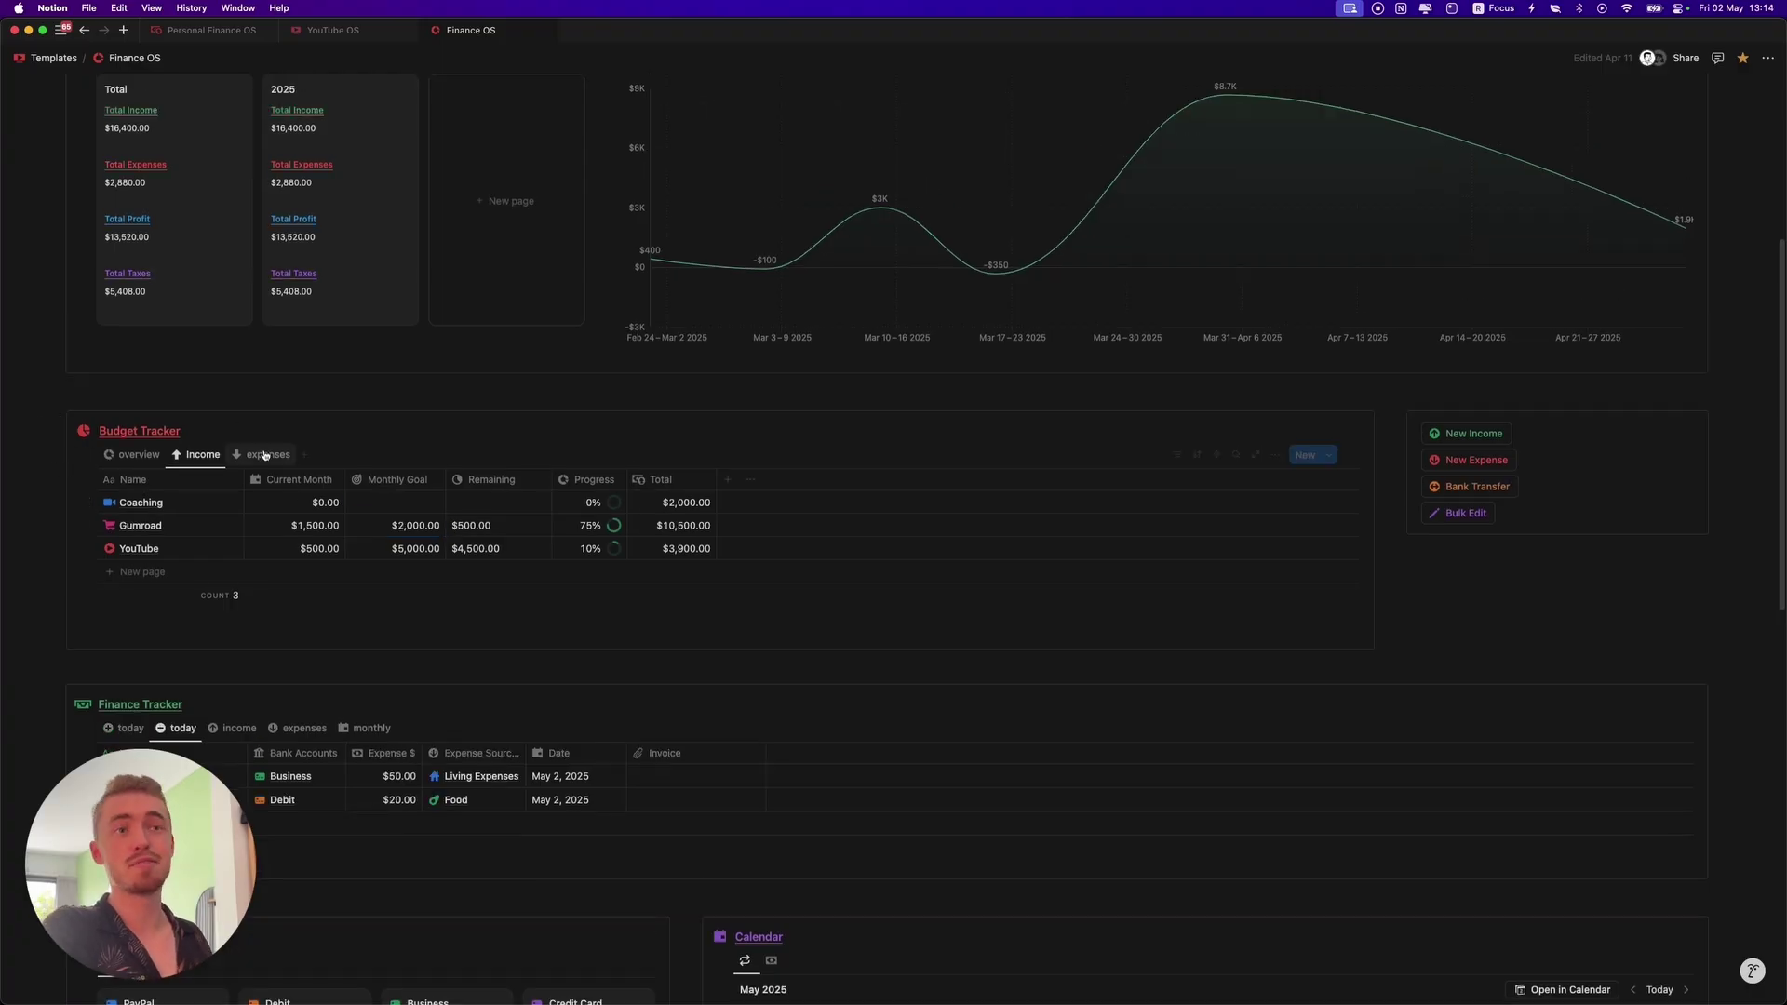
Set the Food monthly budget to $50 in the Budget Tracker's expenses view
left_click(265, 455)
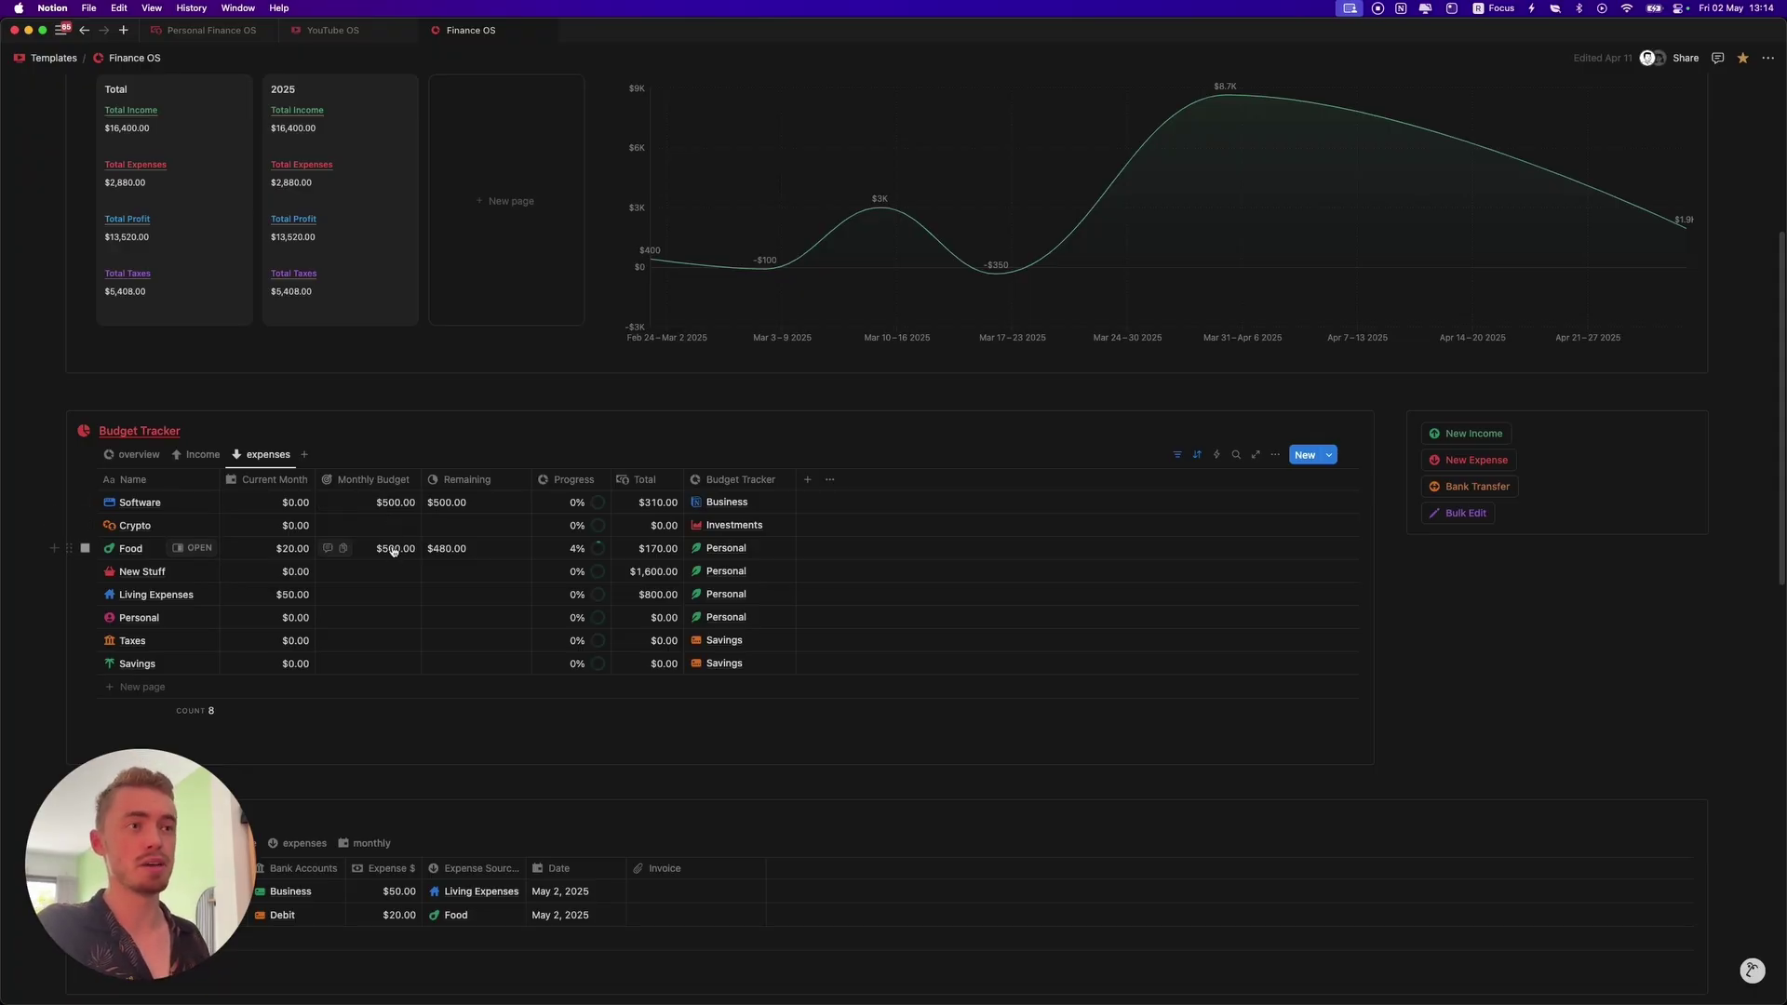
left_click(203, 455)
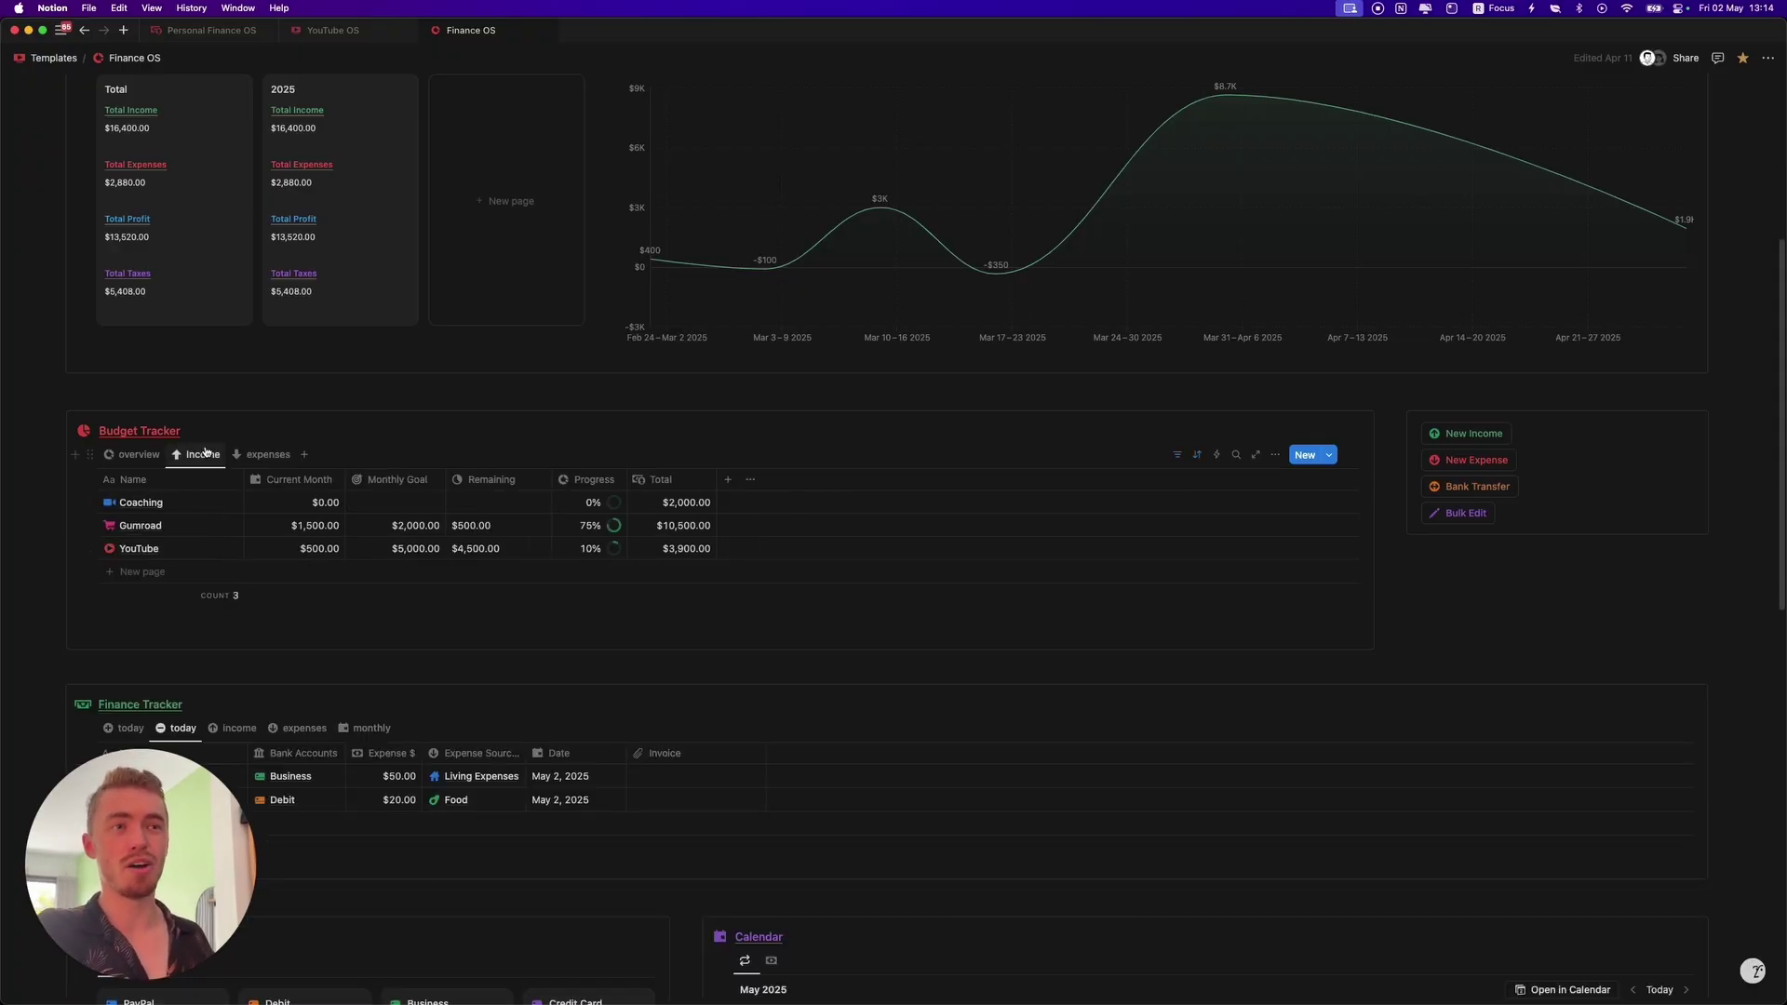
left_click(267, 455)
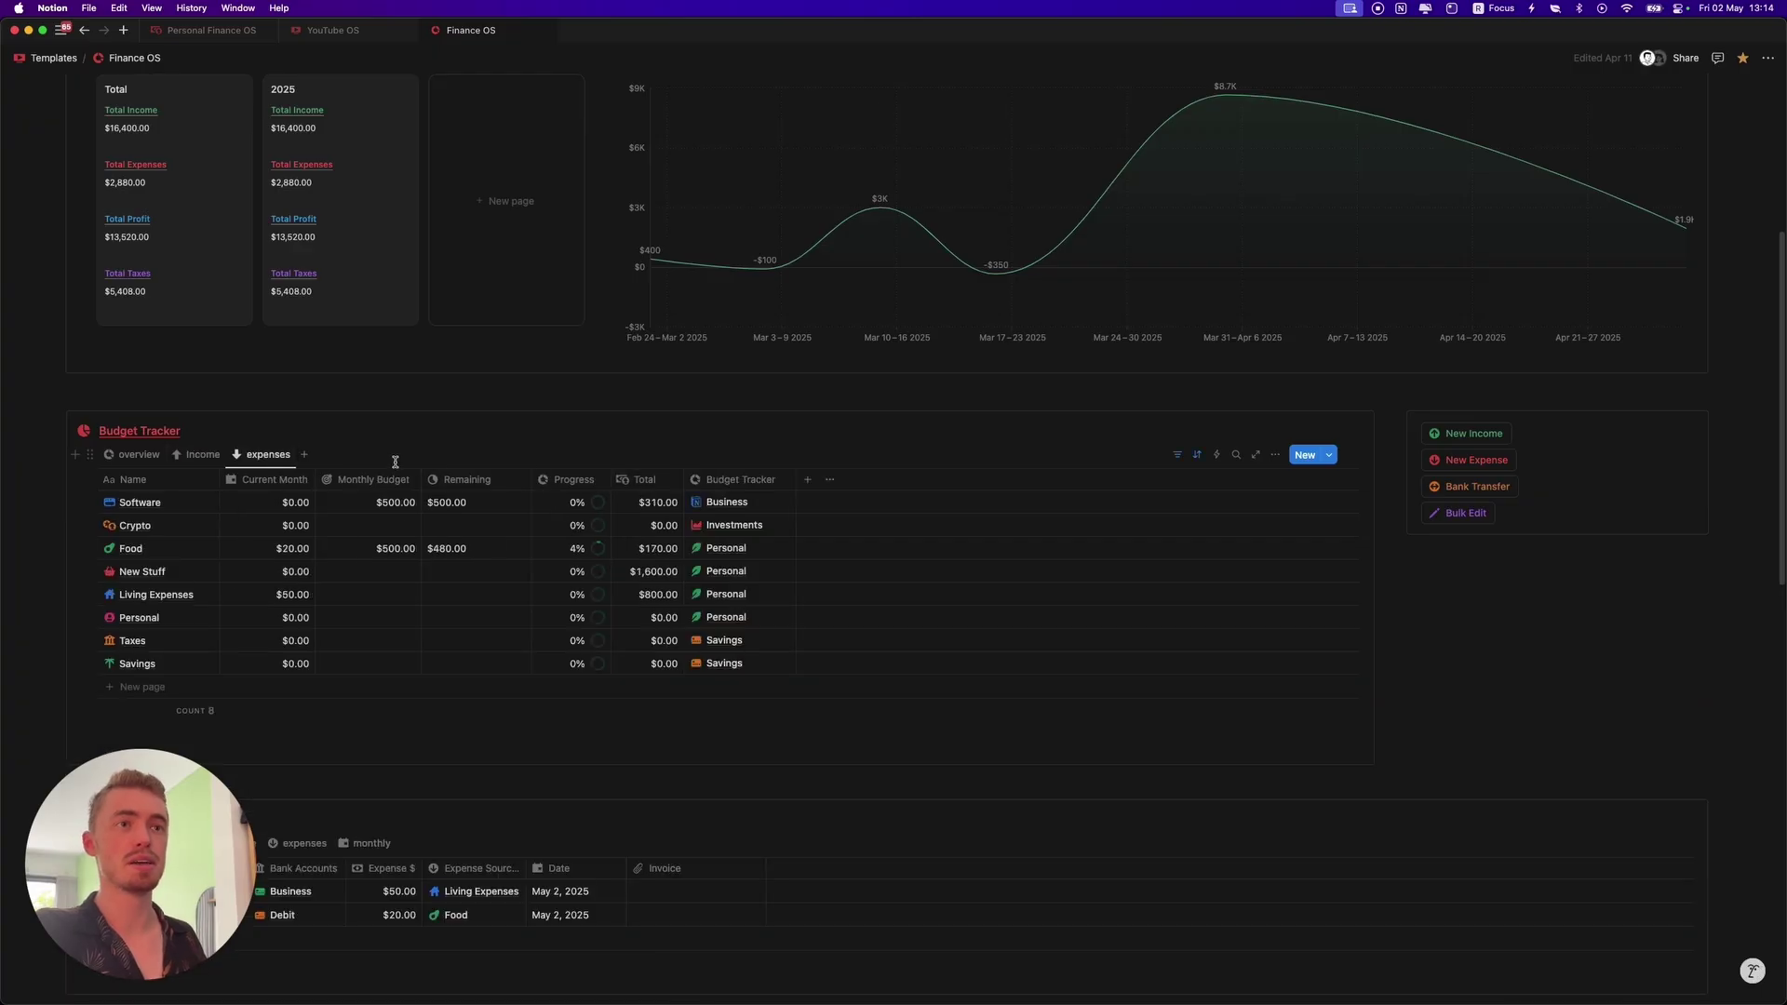
left_click(391, 552)
left_click(197, 570)
left_click(394, 550)
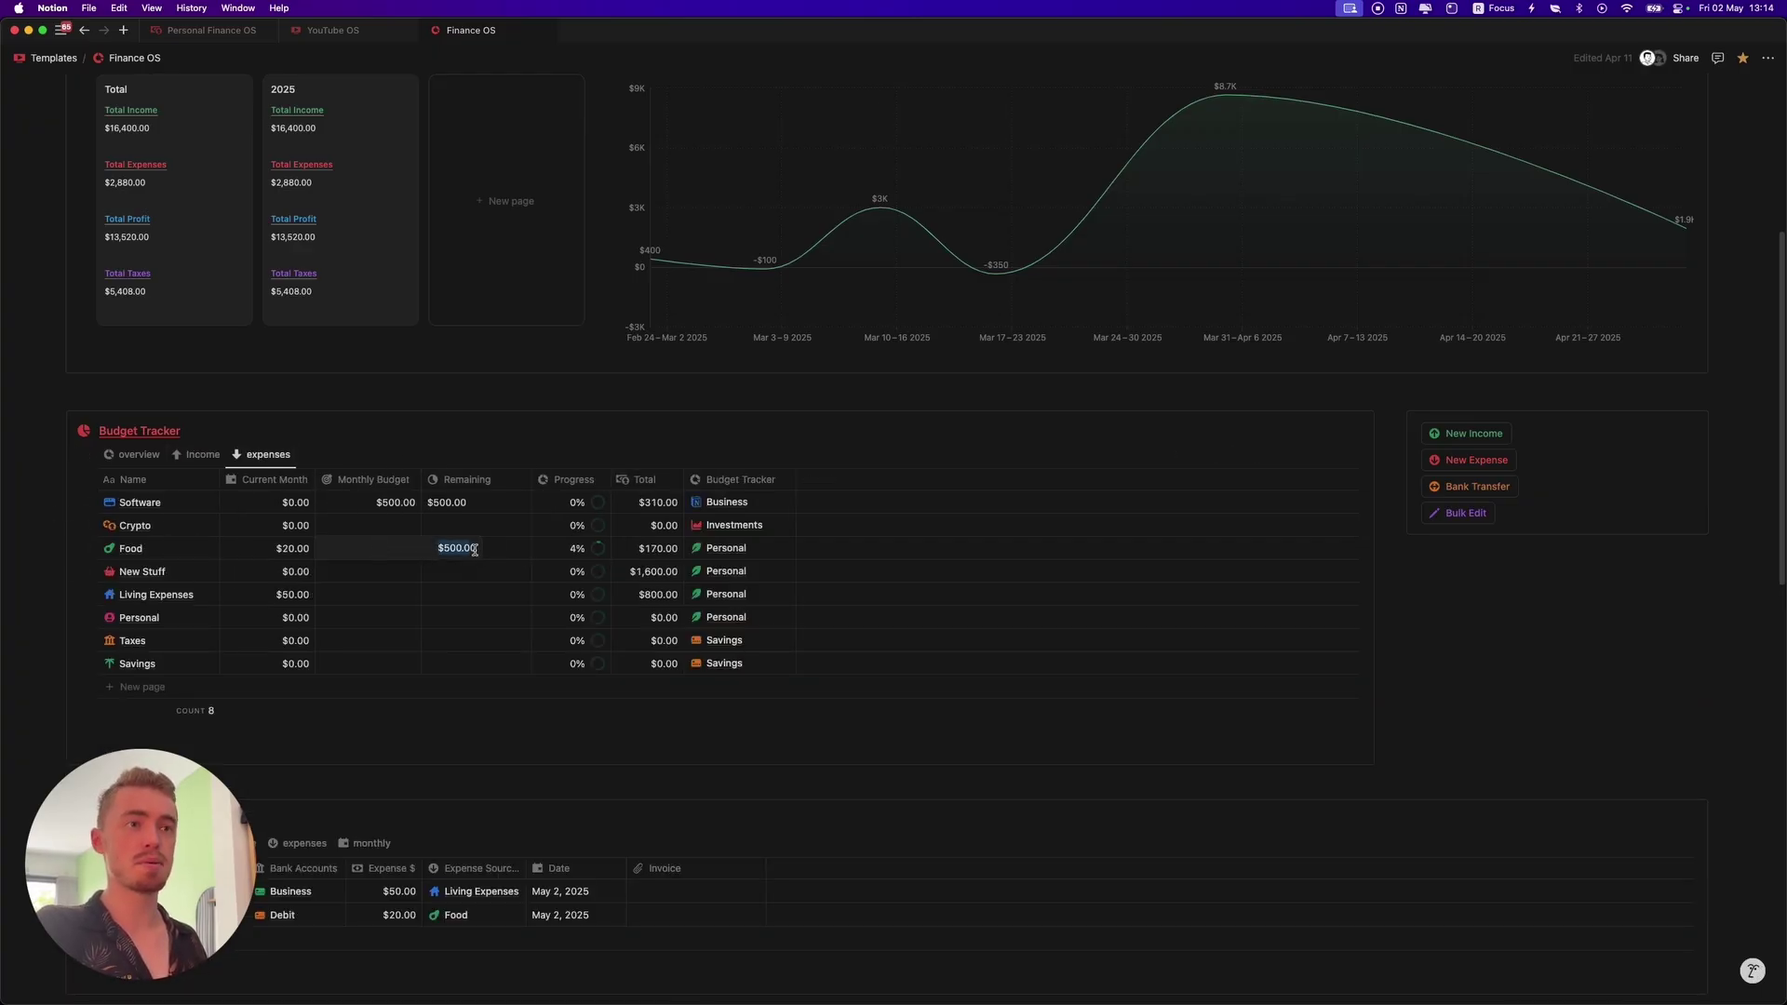
type("50")
key("Return")
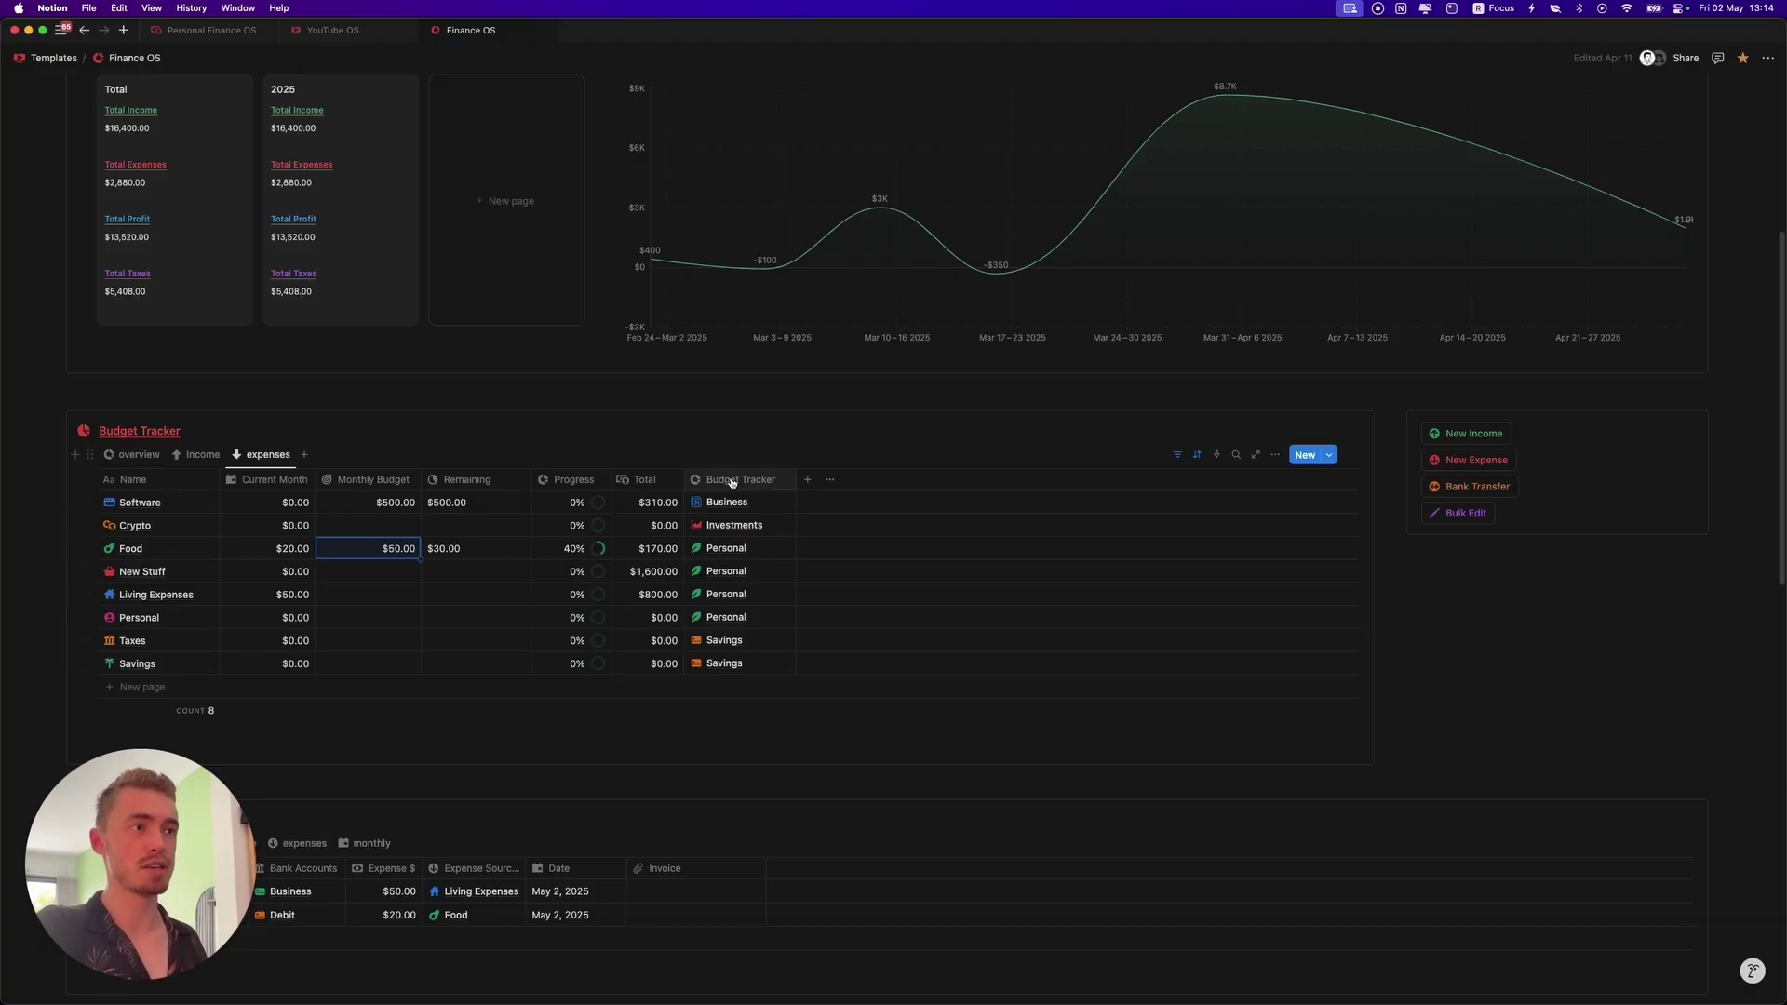
Review the Budget Tracker's overview of budget categories alongside its other views
left_click(138, 459)
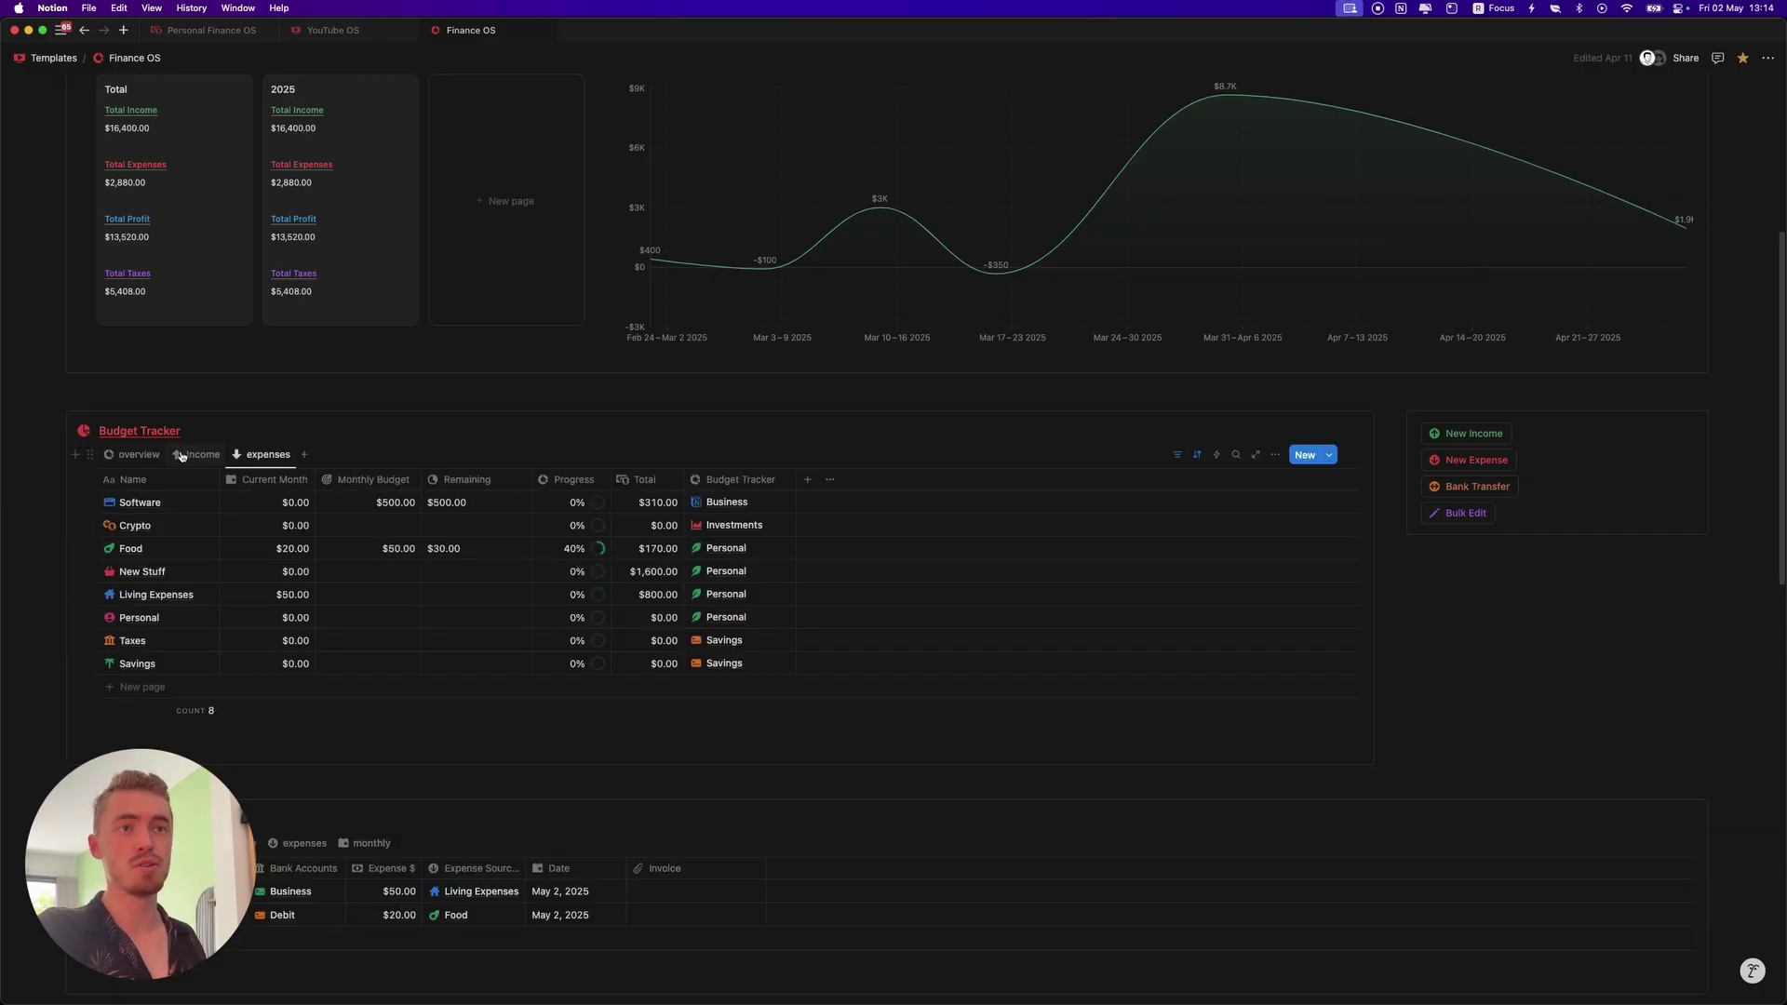
left_click(157, 456)
left_click(232, 456)
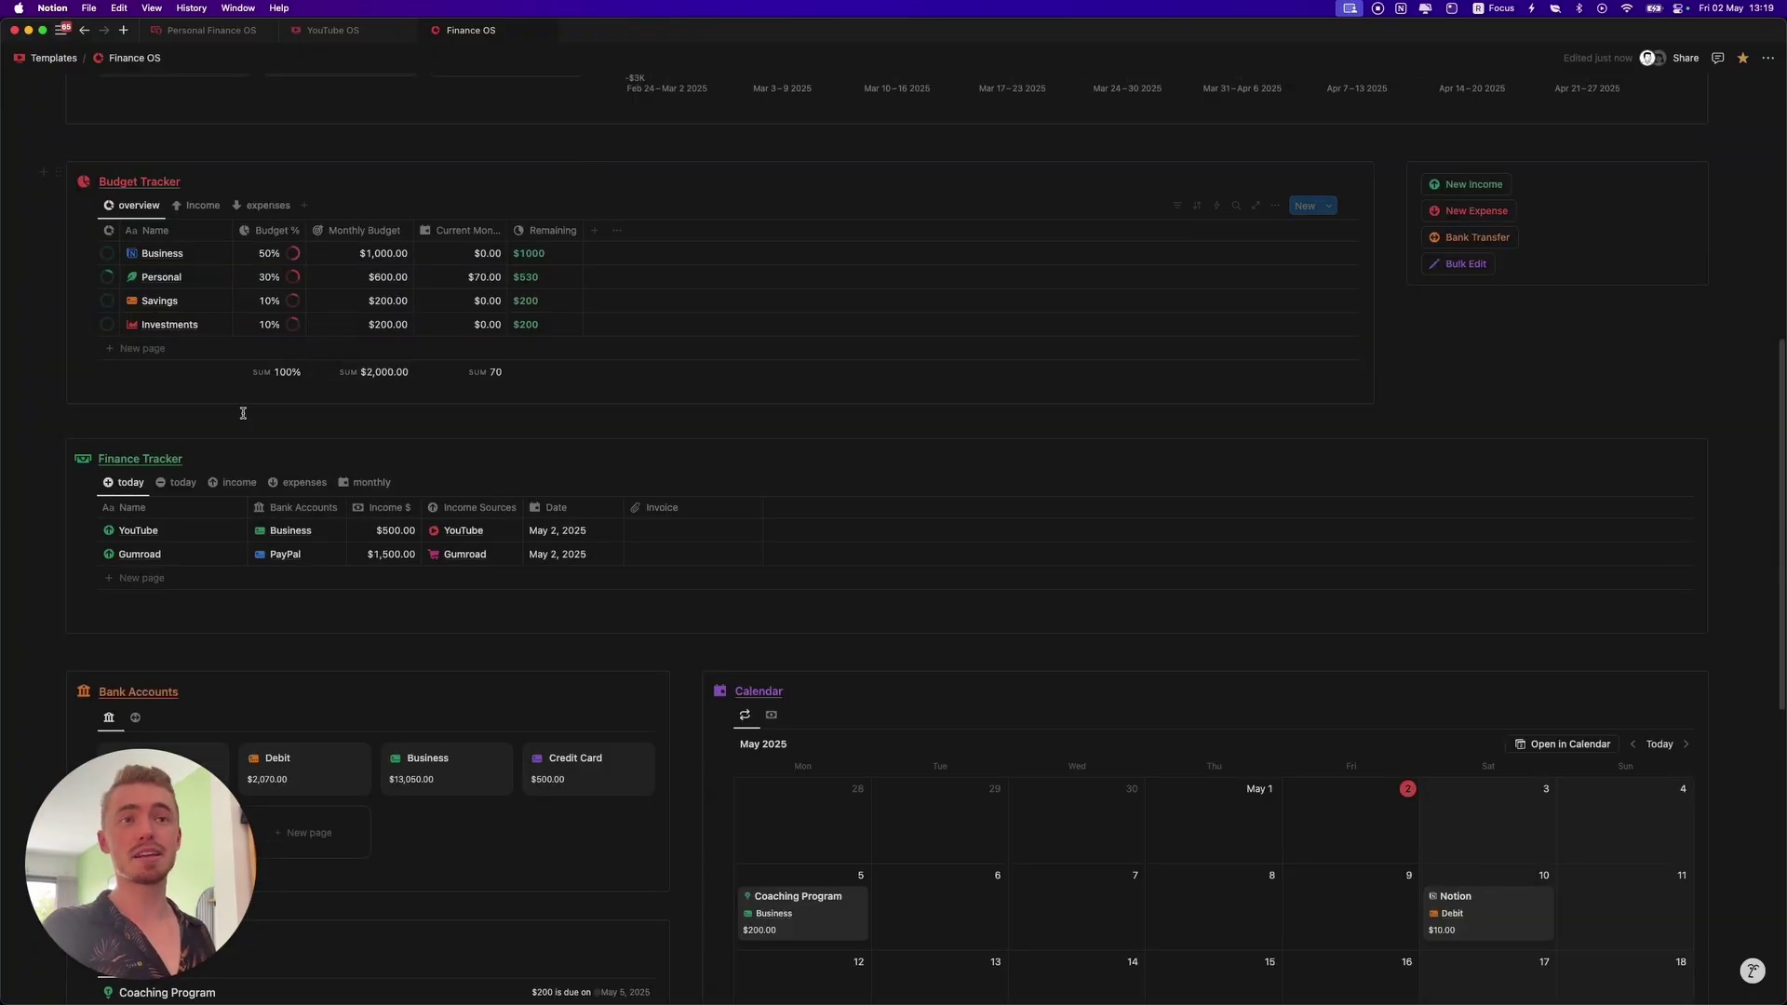
Compare today's expense entries with today's income entries in the Finance Tracker, ending on income
left_click(174, 485)
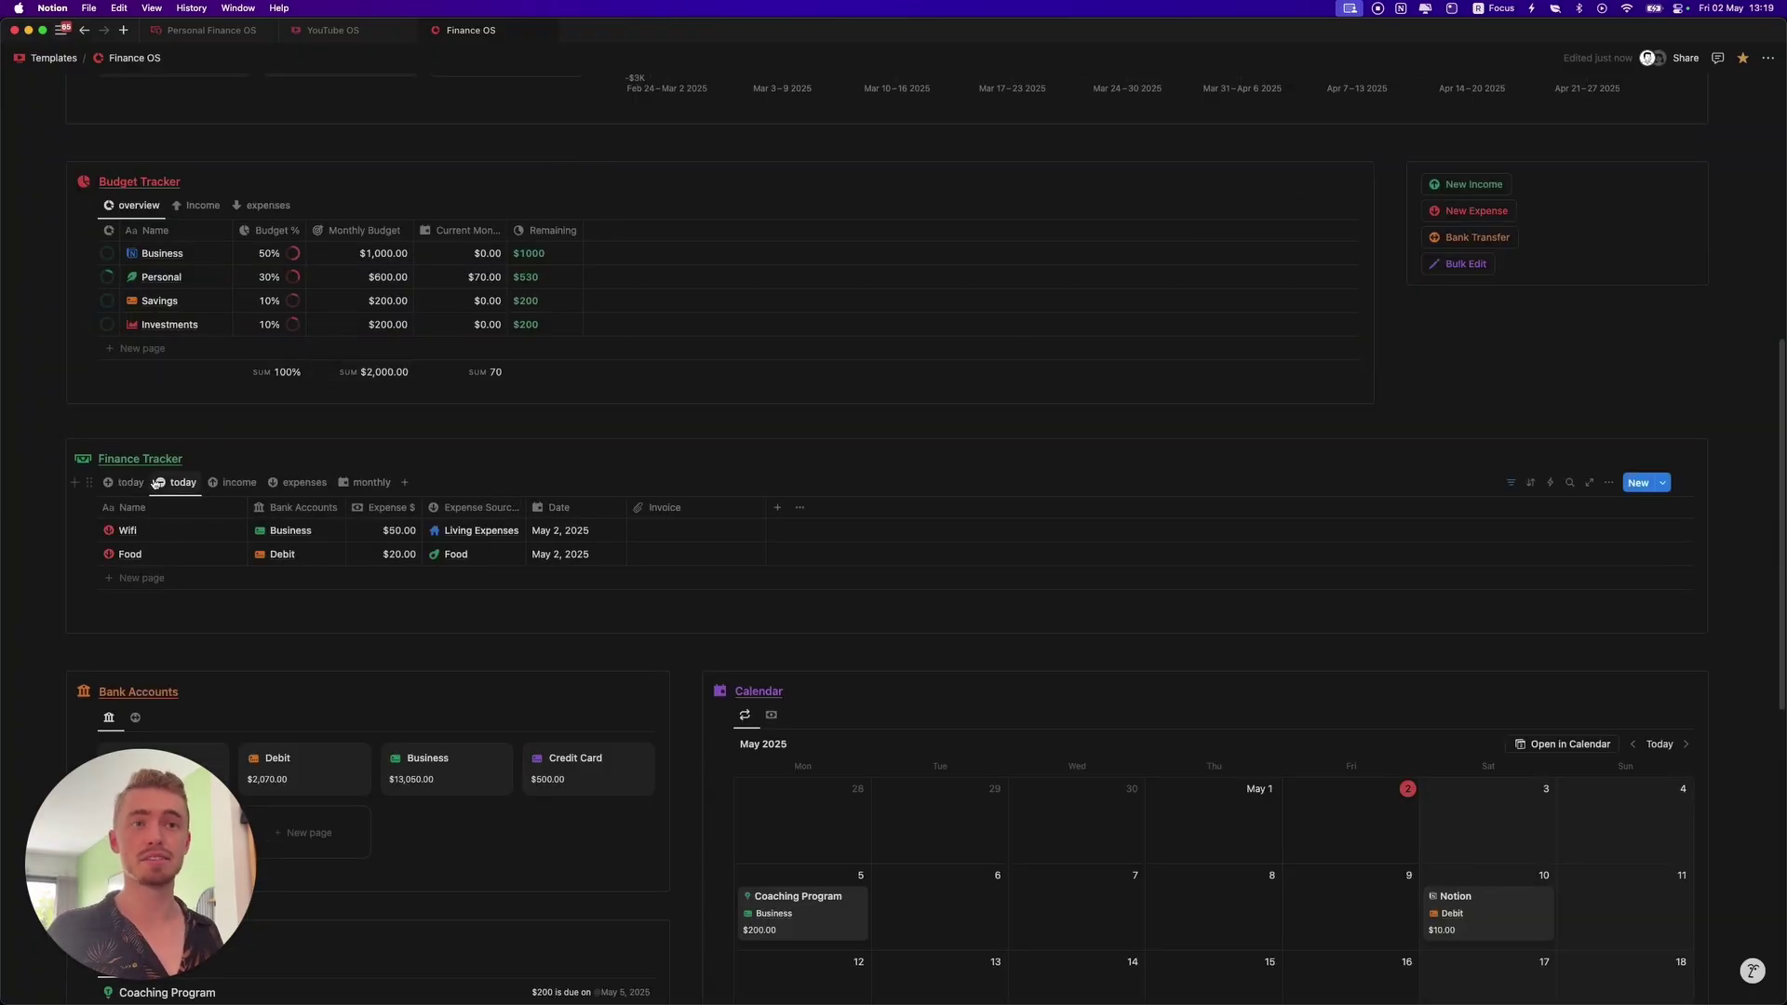
left_click(131, 485)
left_click(173, 484)
left_click(125, 484)
left_click(172, 485)
left_click(131, 485)
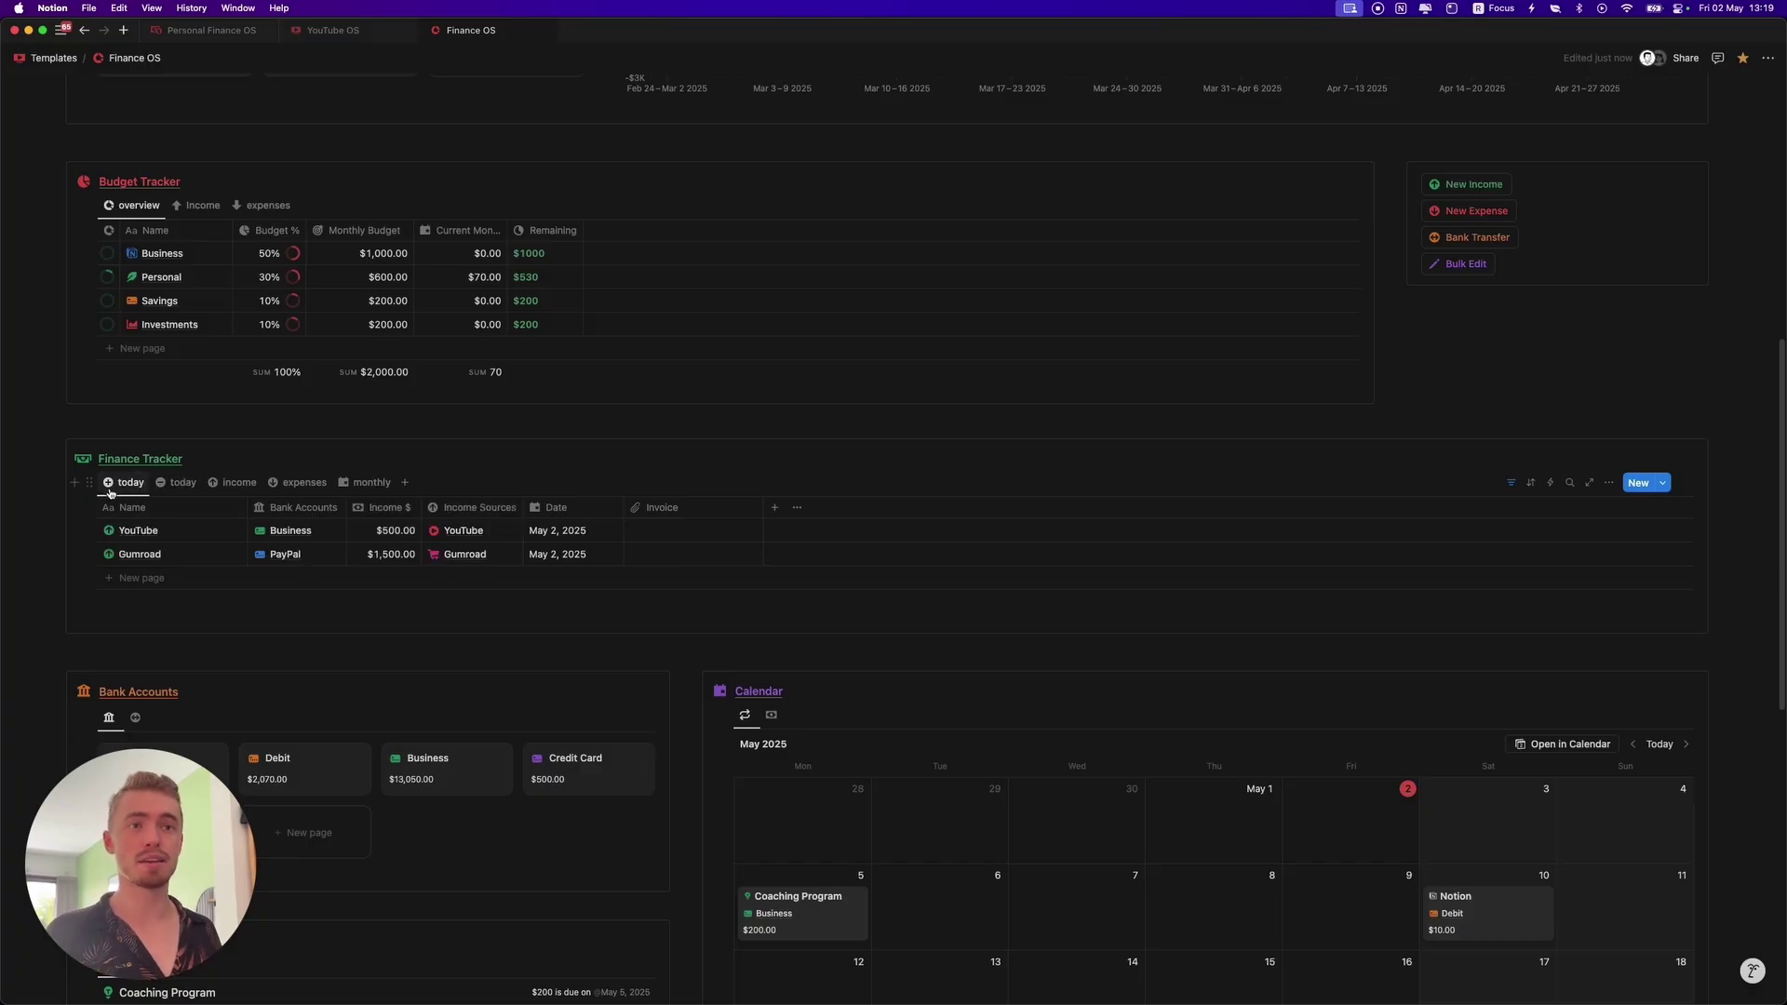
Add a Coaching entry to today's income in the Finance Tracker, and glance at today's expenses before returning to income
left_click(140, 578)
type("Coiaching")
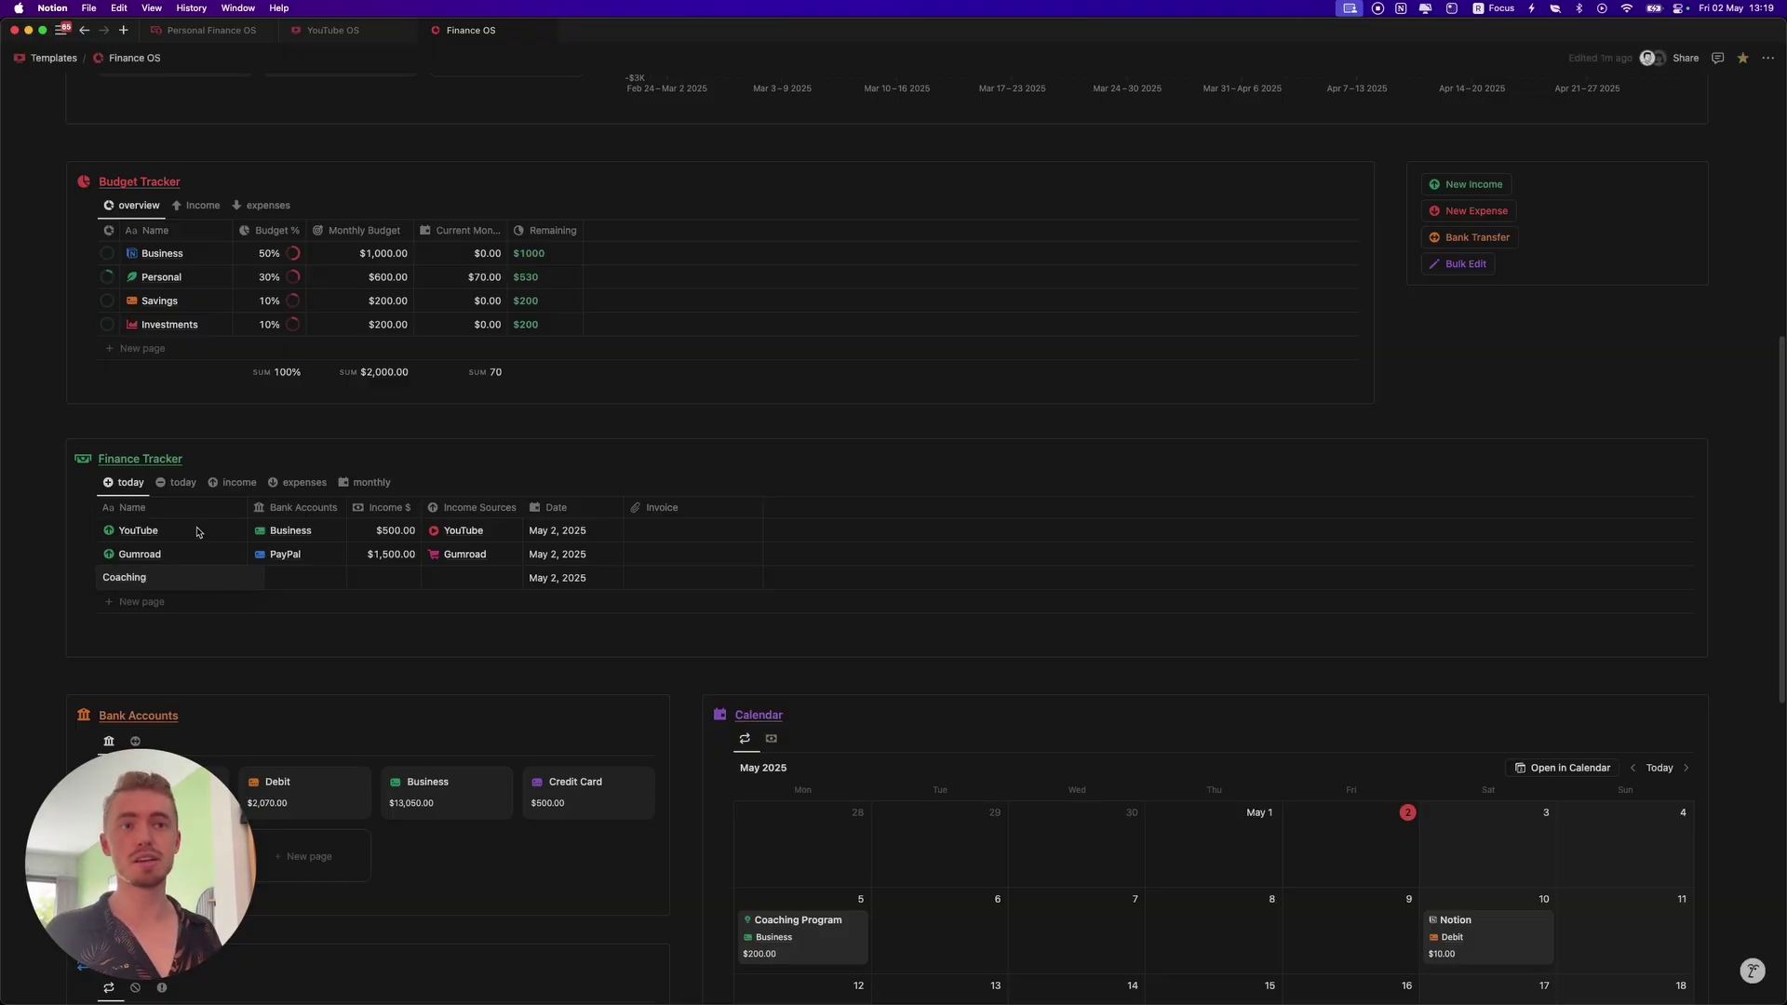
key("Return")
left_click(181, 482)
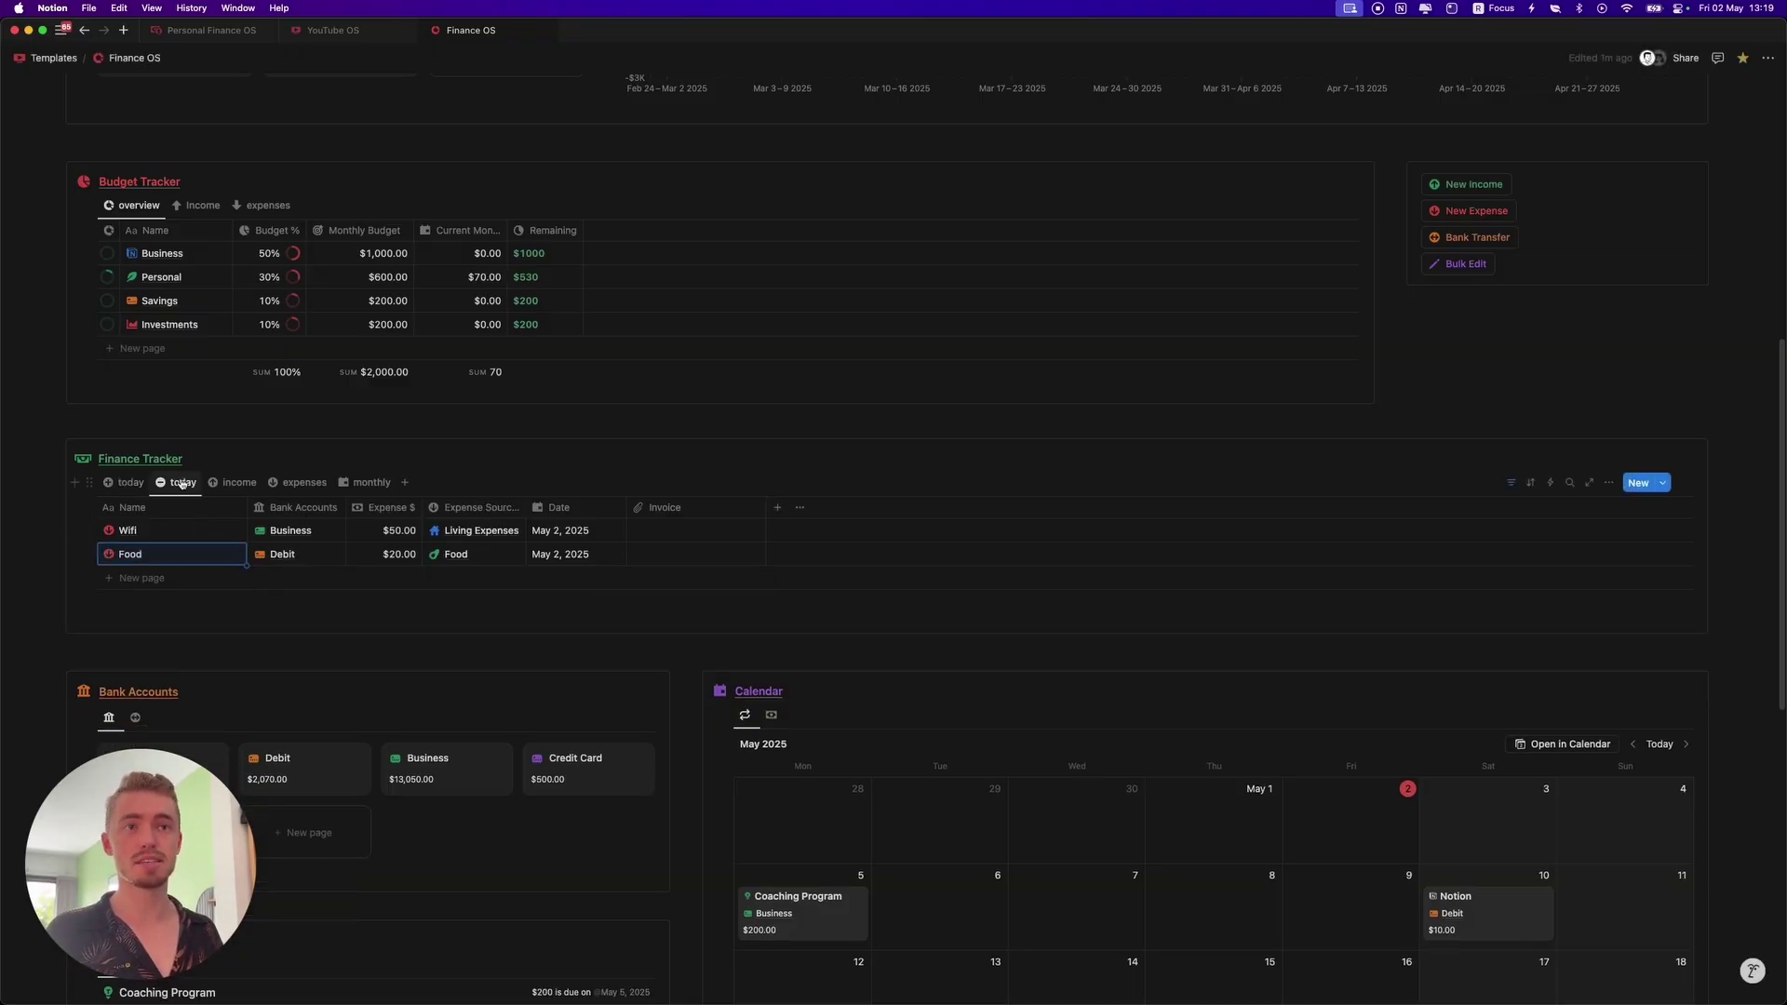
left_click(126, 482)
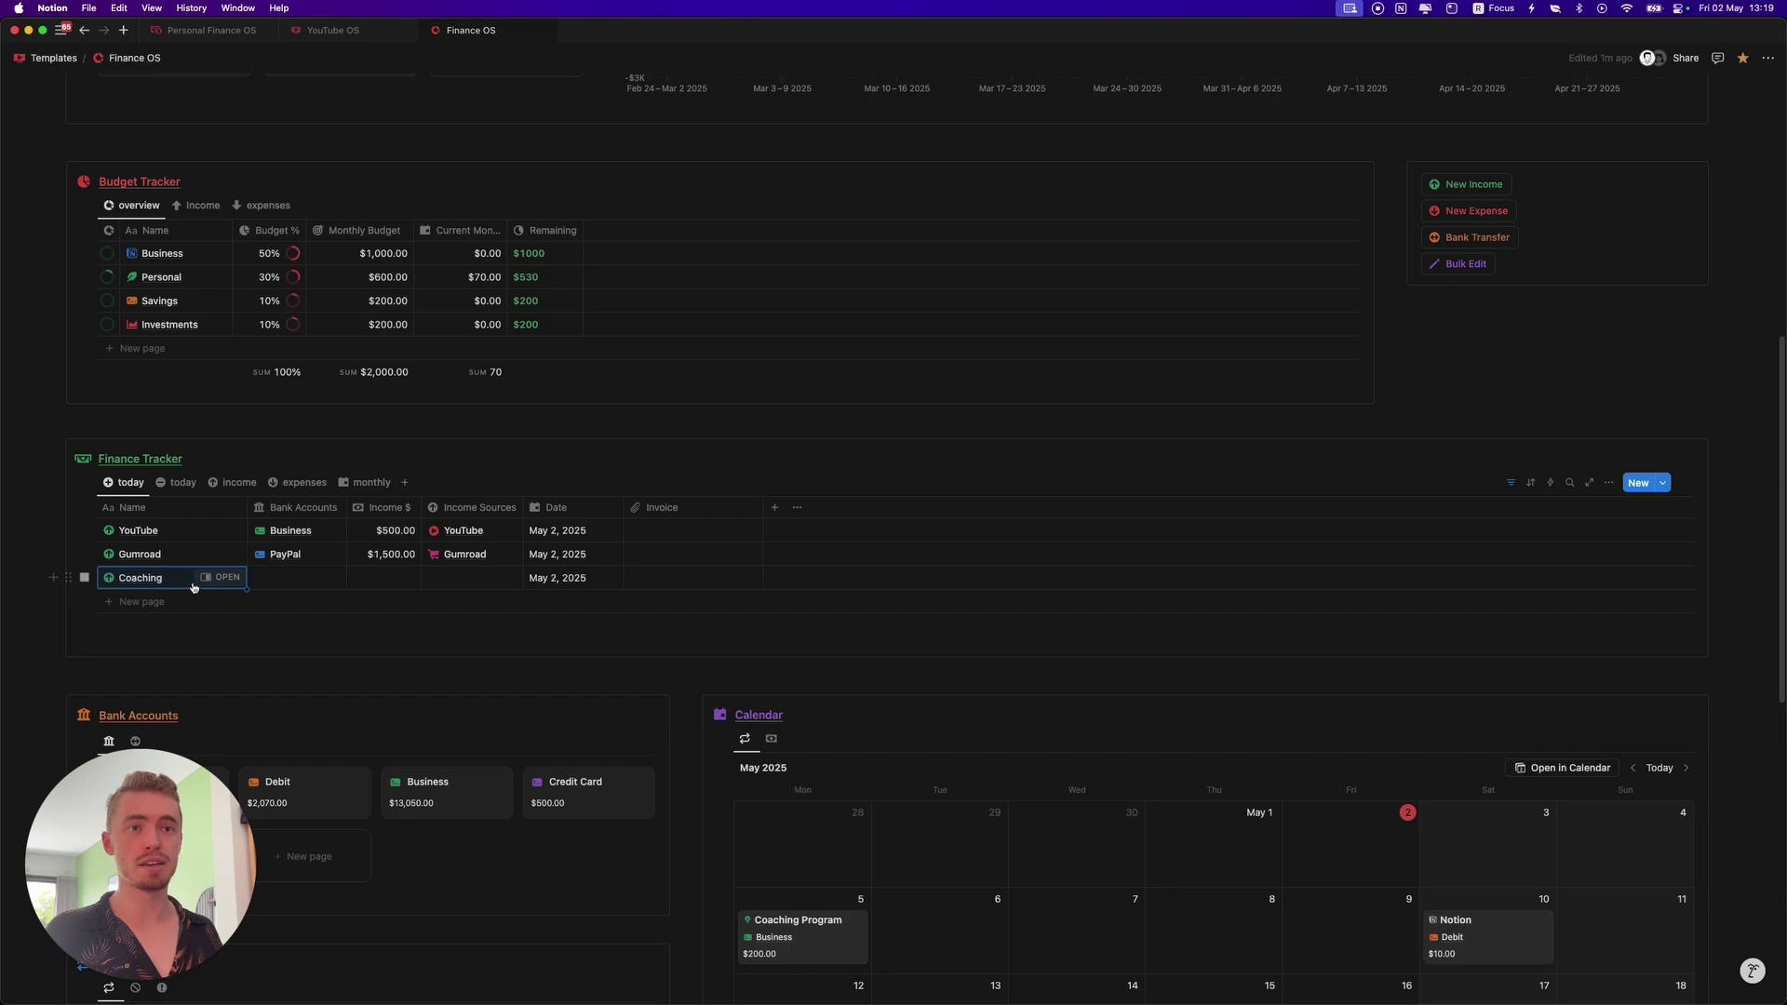
Fill in the Coaching entry with the Business bank account, $420 income and Coaching as the income source
left_click(291, 578)
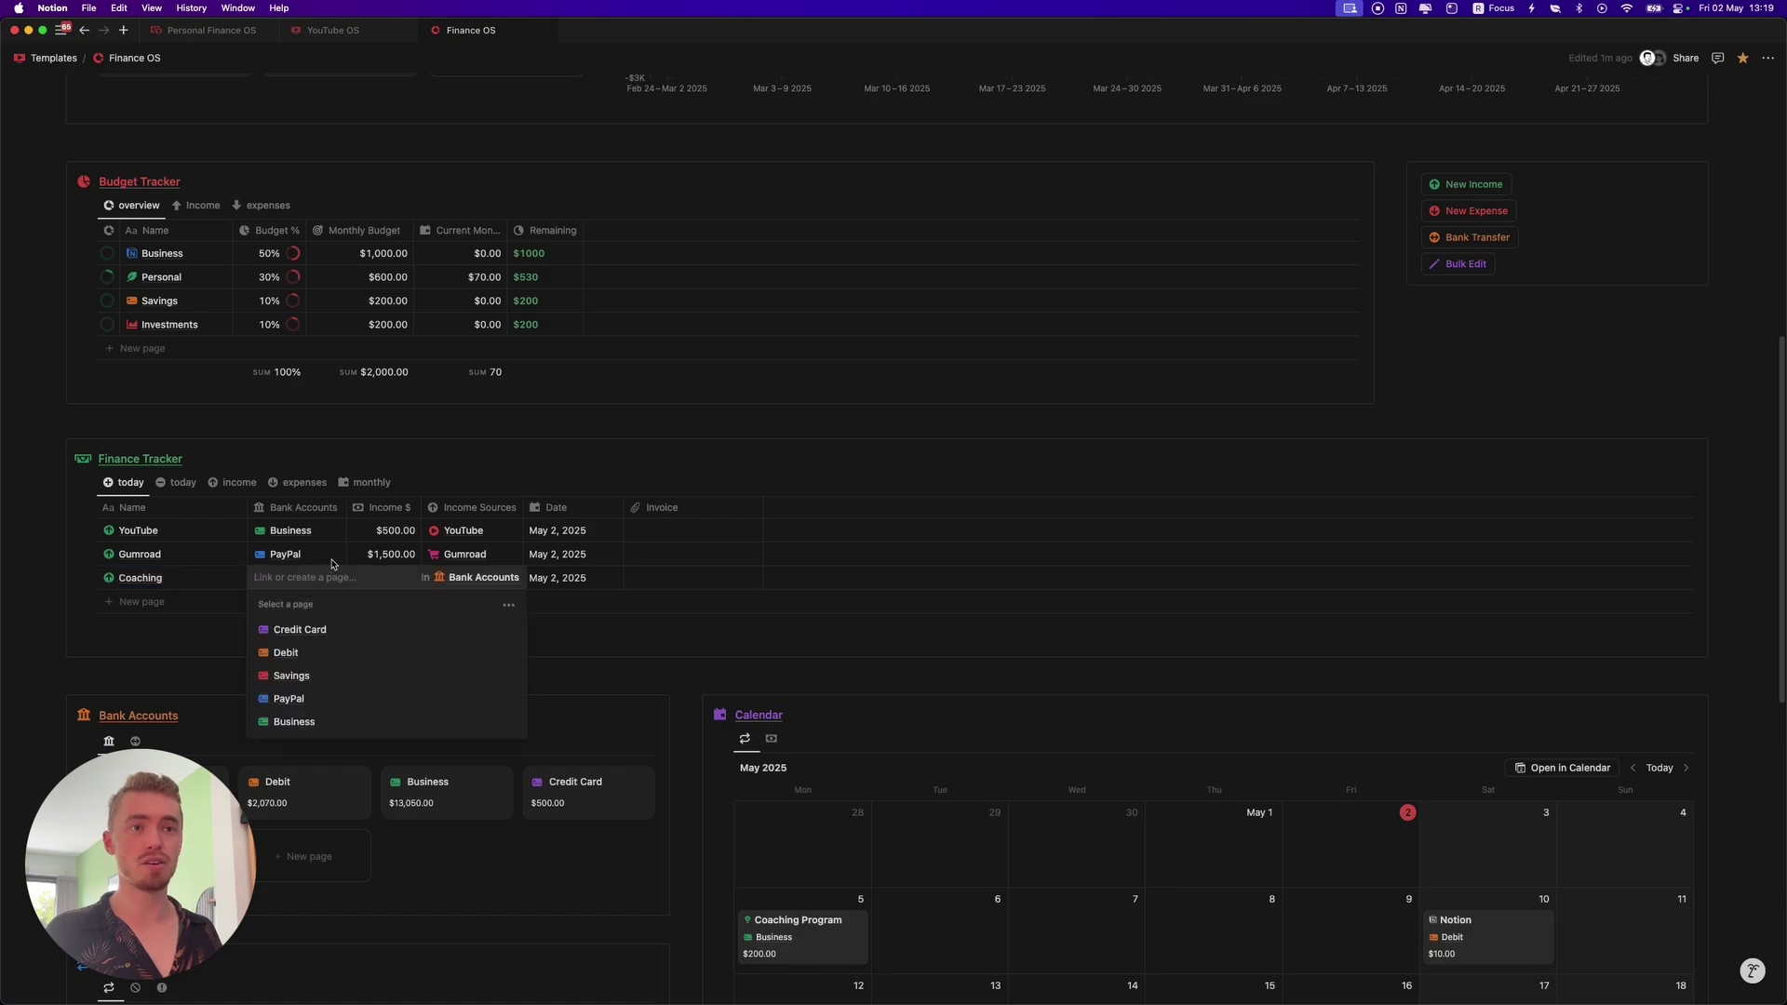
left_click(294, 722)
key("Escape")
left_click(397, 573)
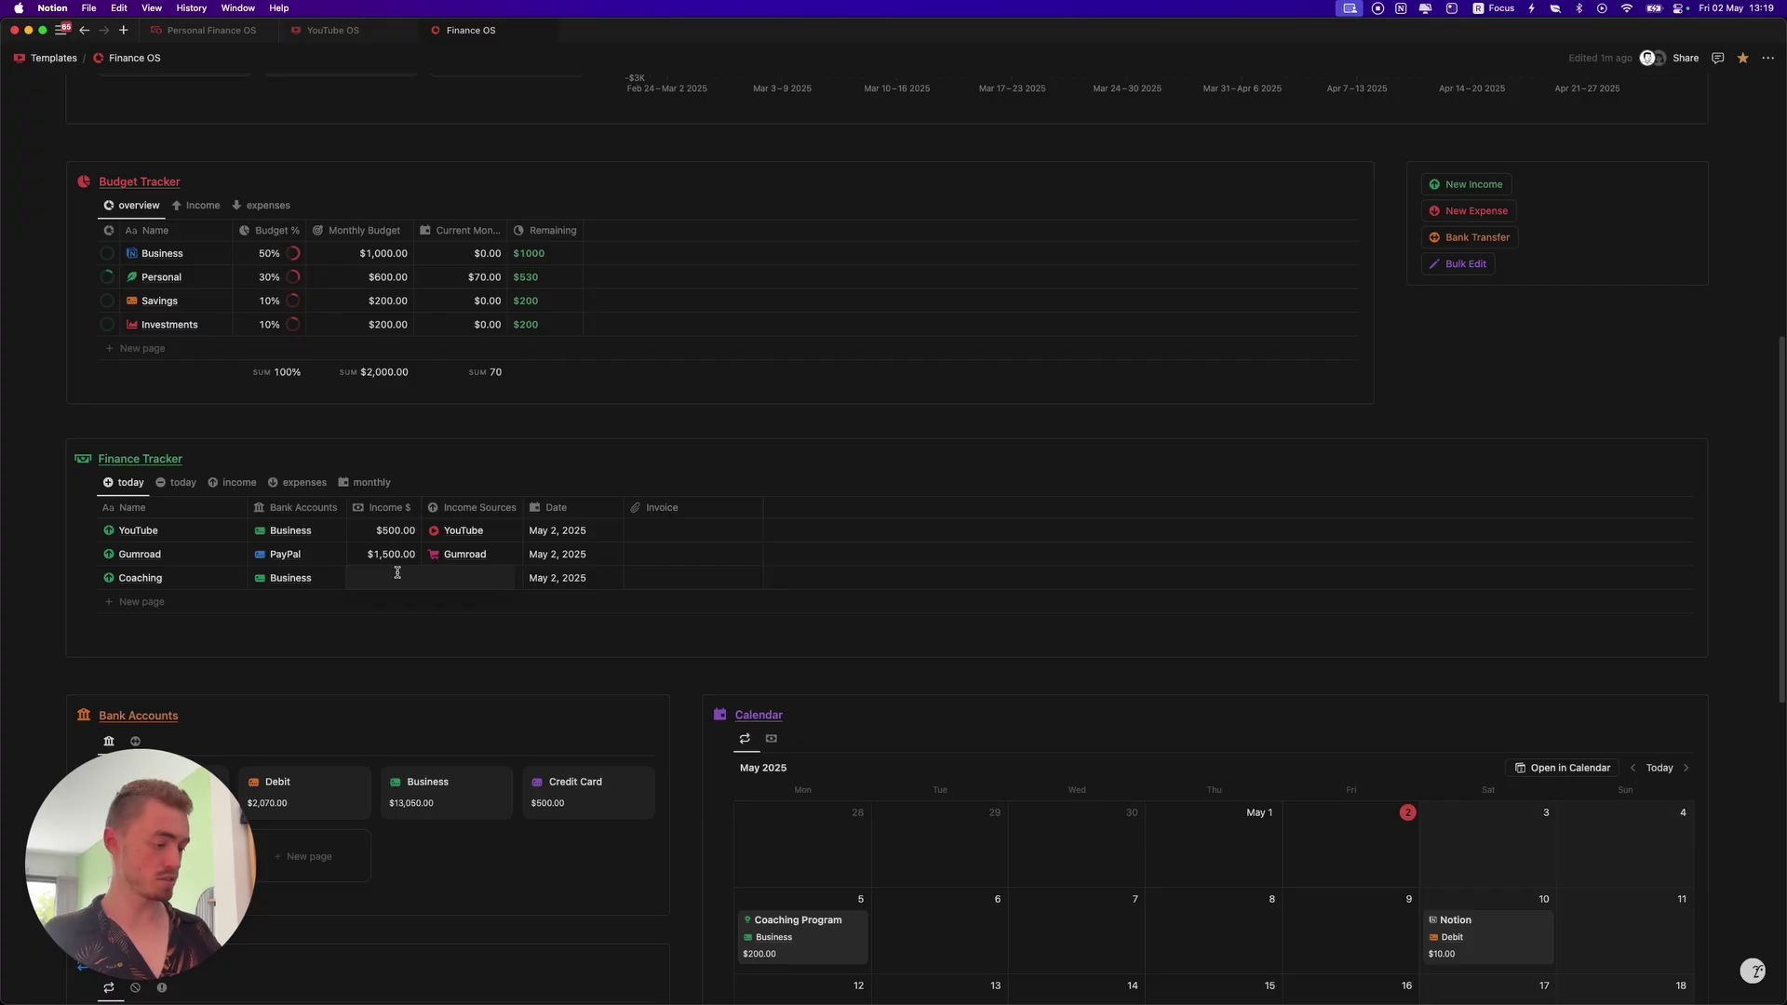
type("420")
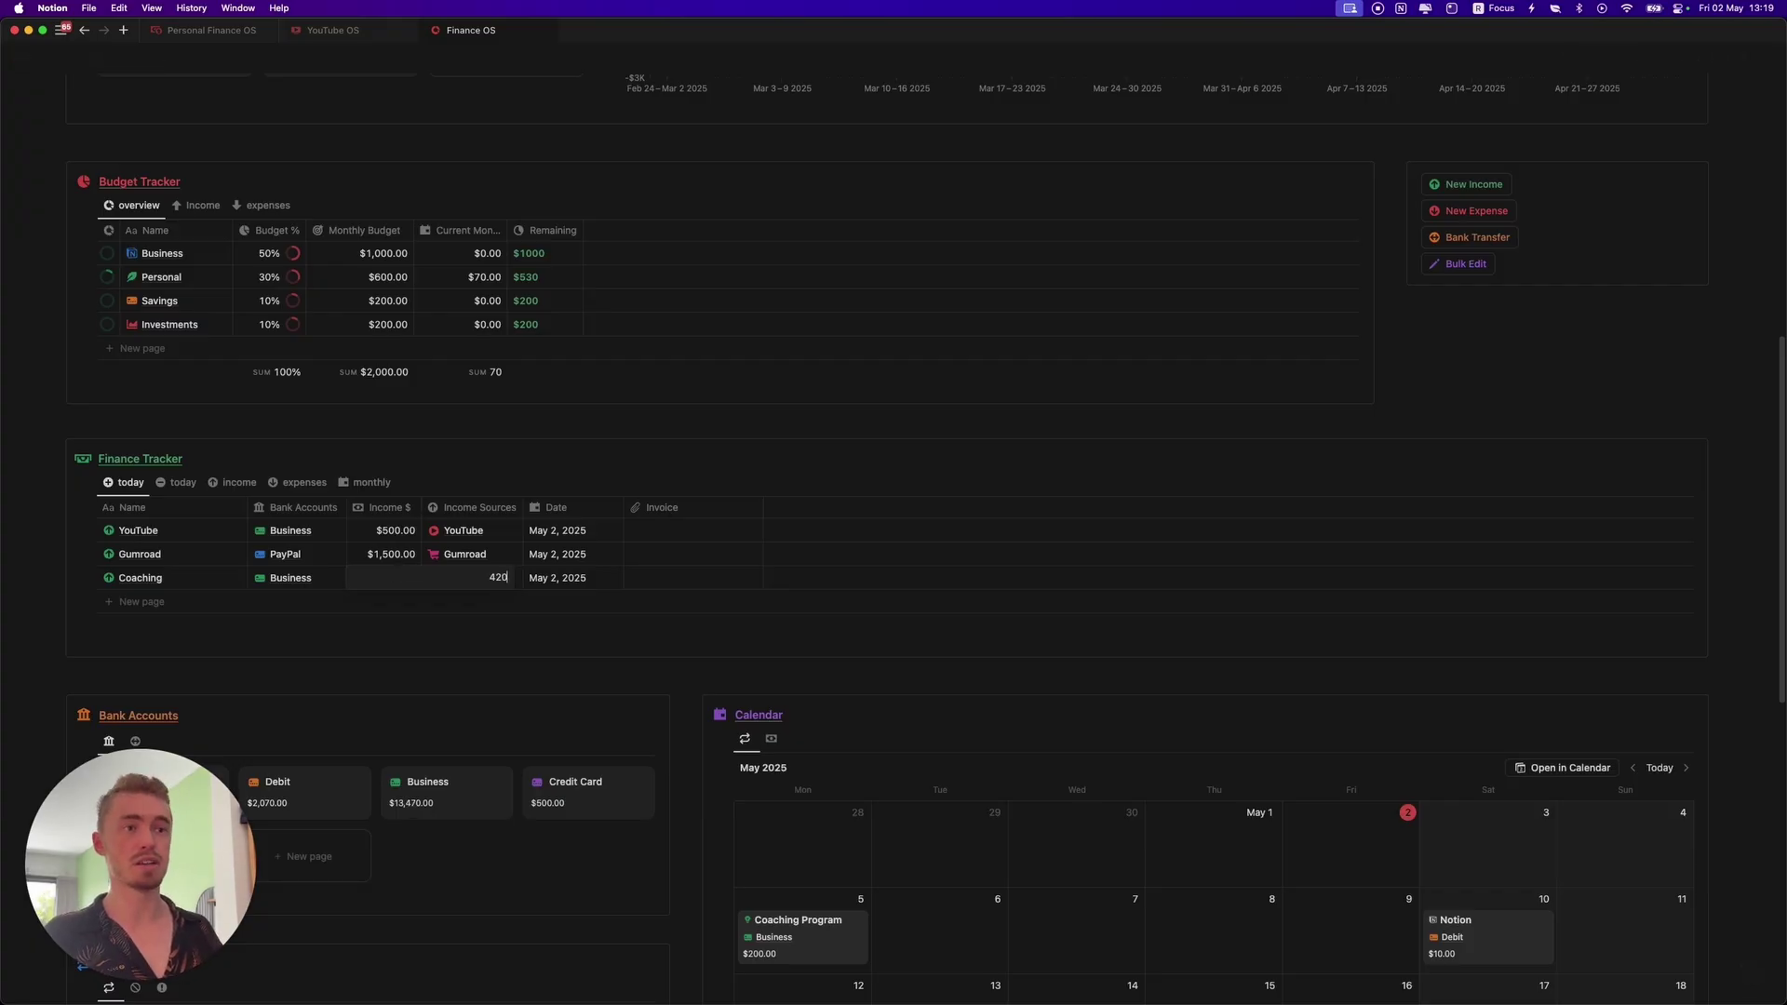
left_click(454, 575)
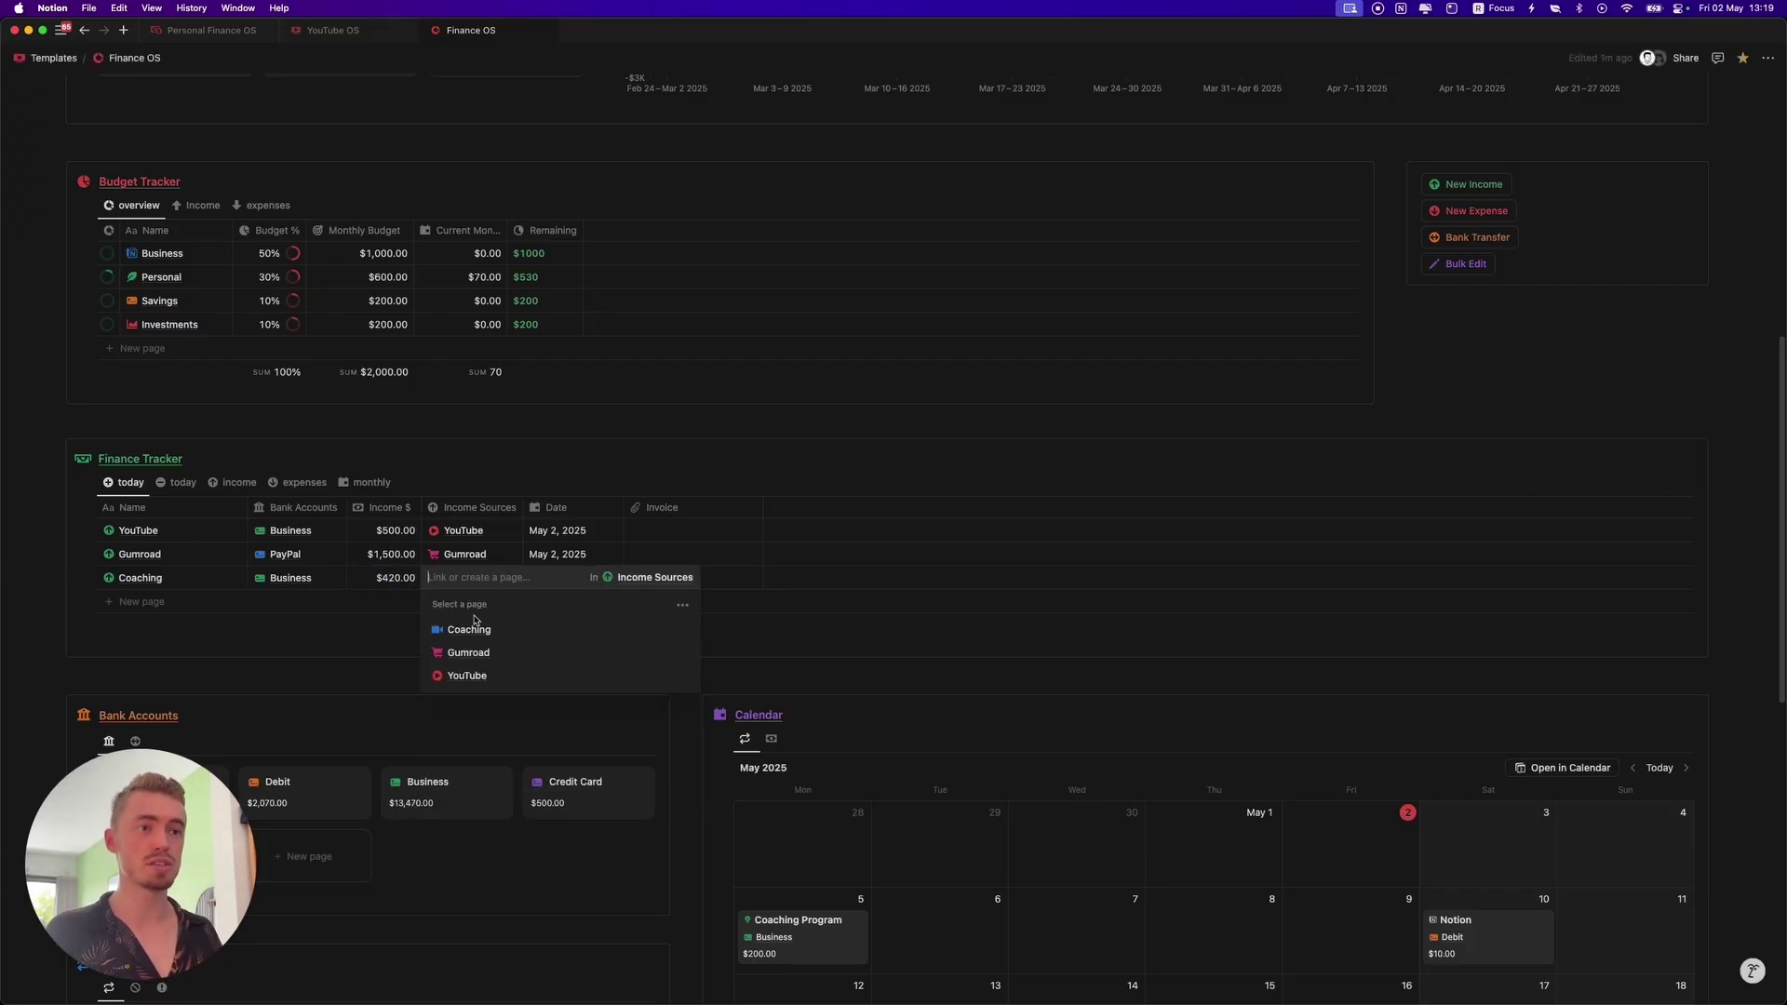
left_click(468, 629)
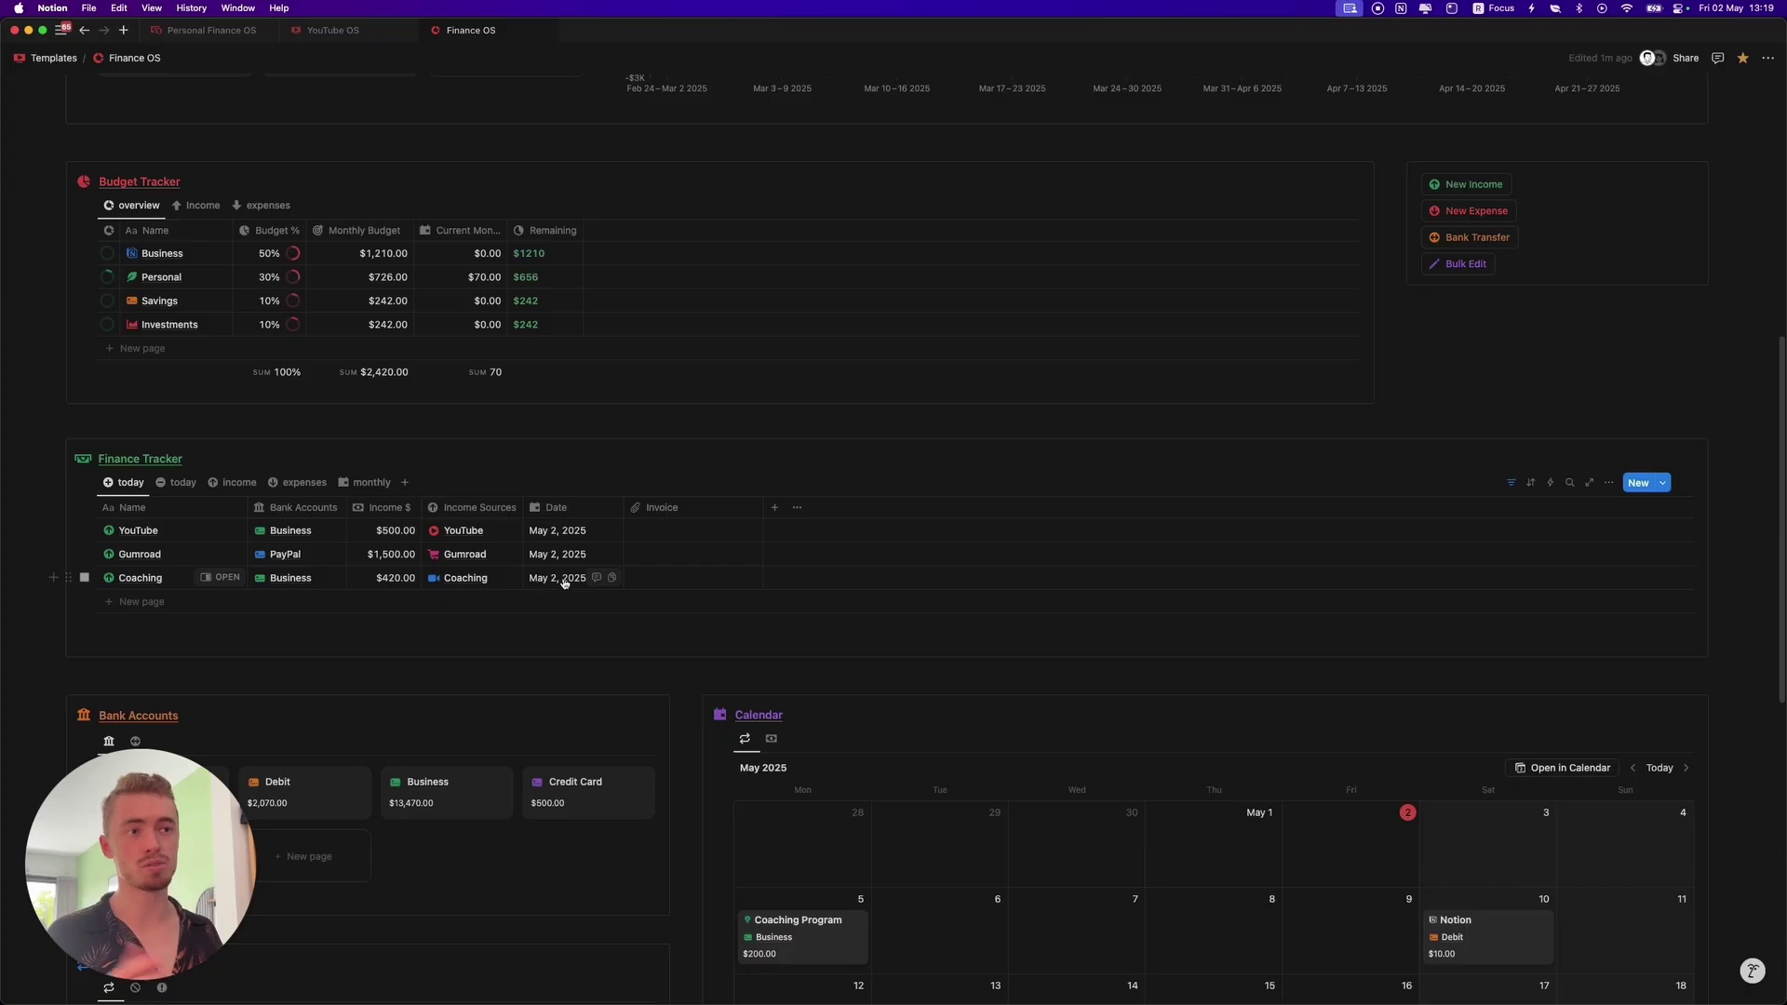
Check the Coaching entry's invoice upload option, and set the entry's date to May 1, 2025
left_click(679, 578)
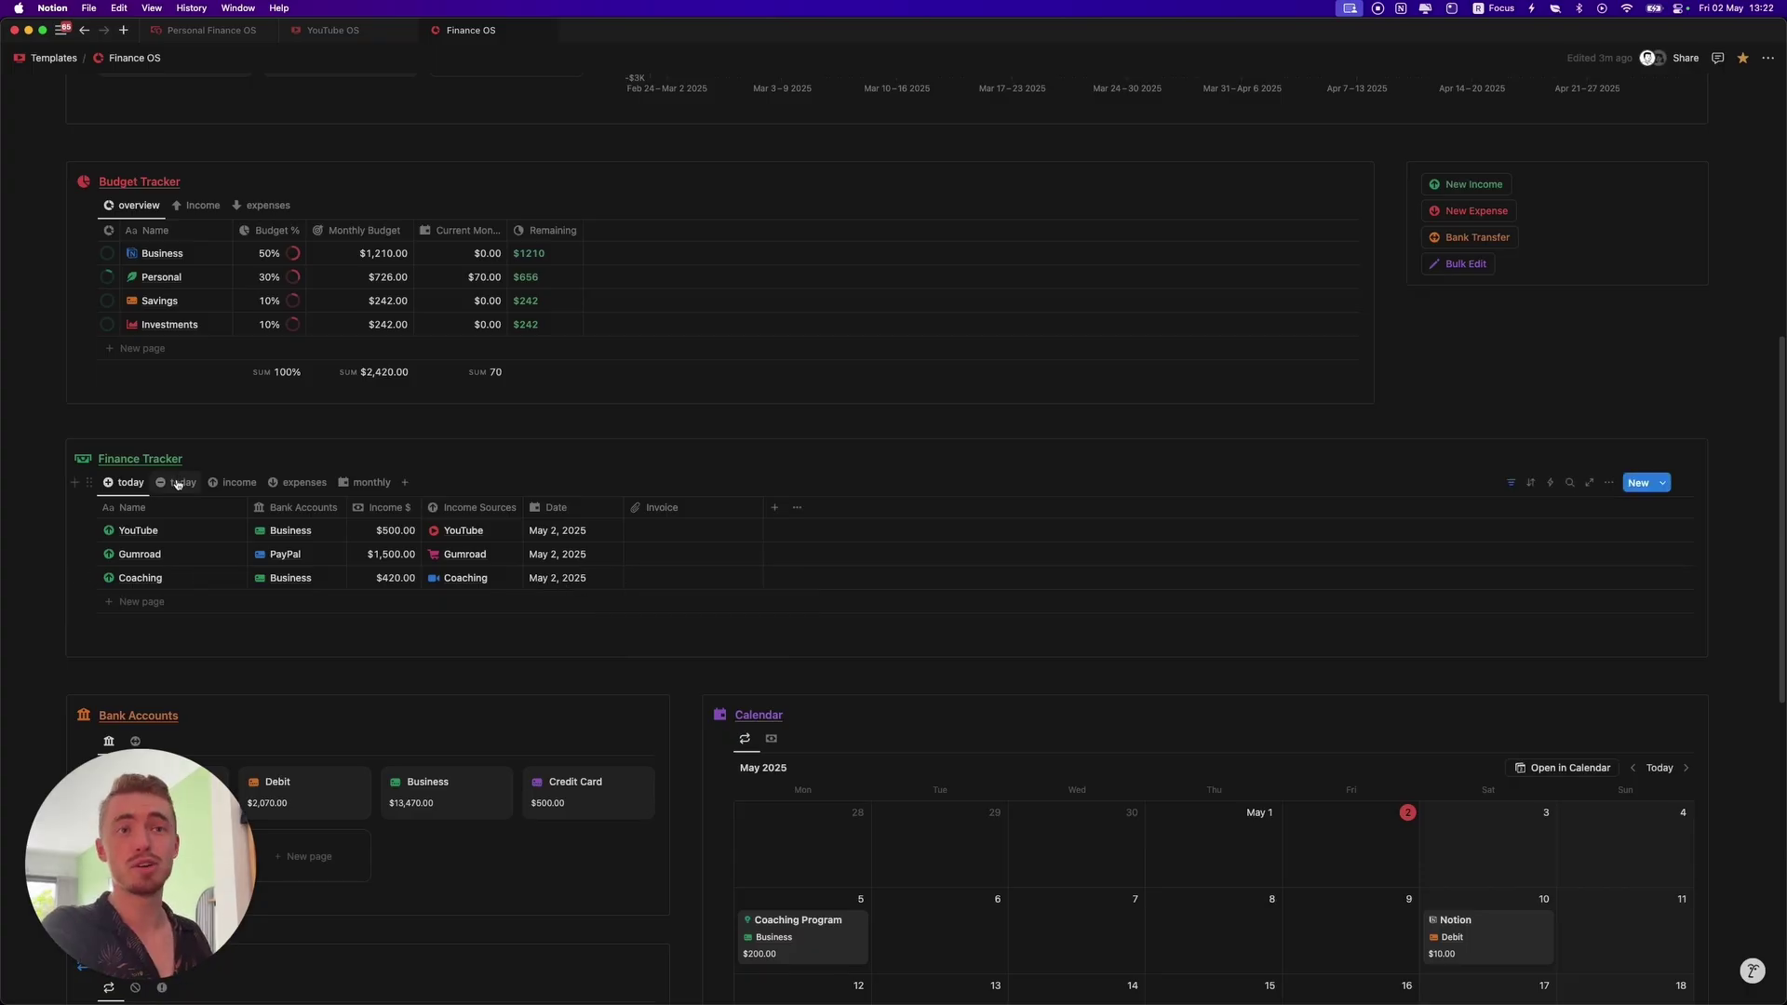
left_click(182, 482)
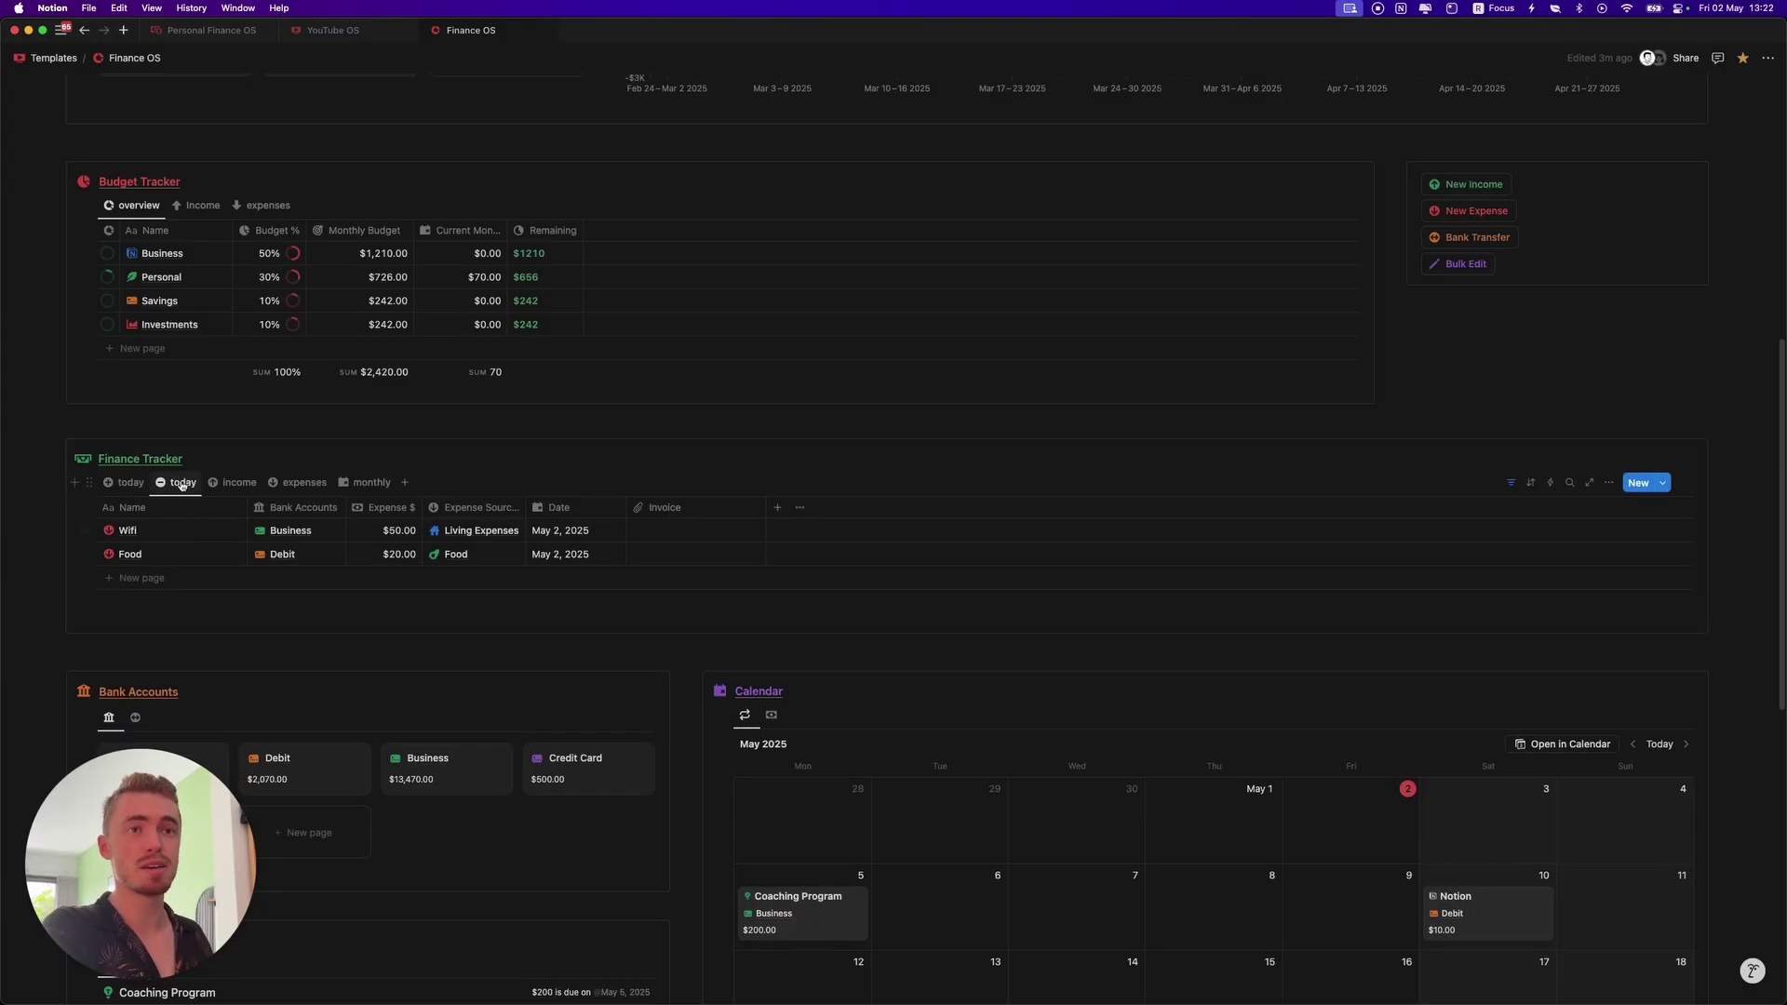
left_click(129, 482)
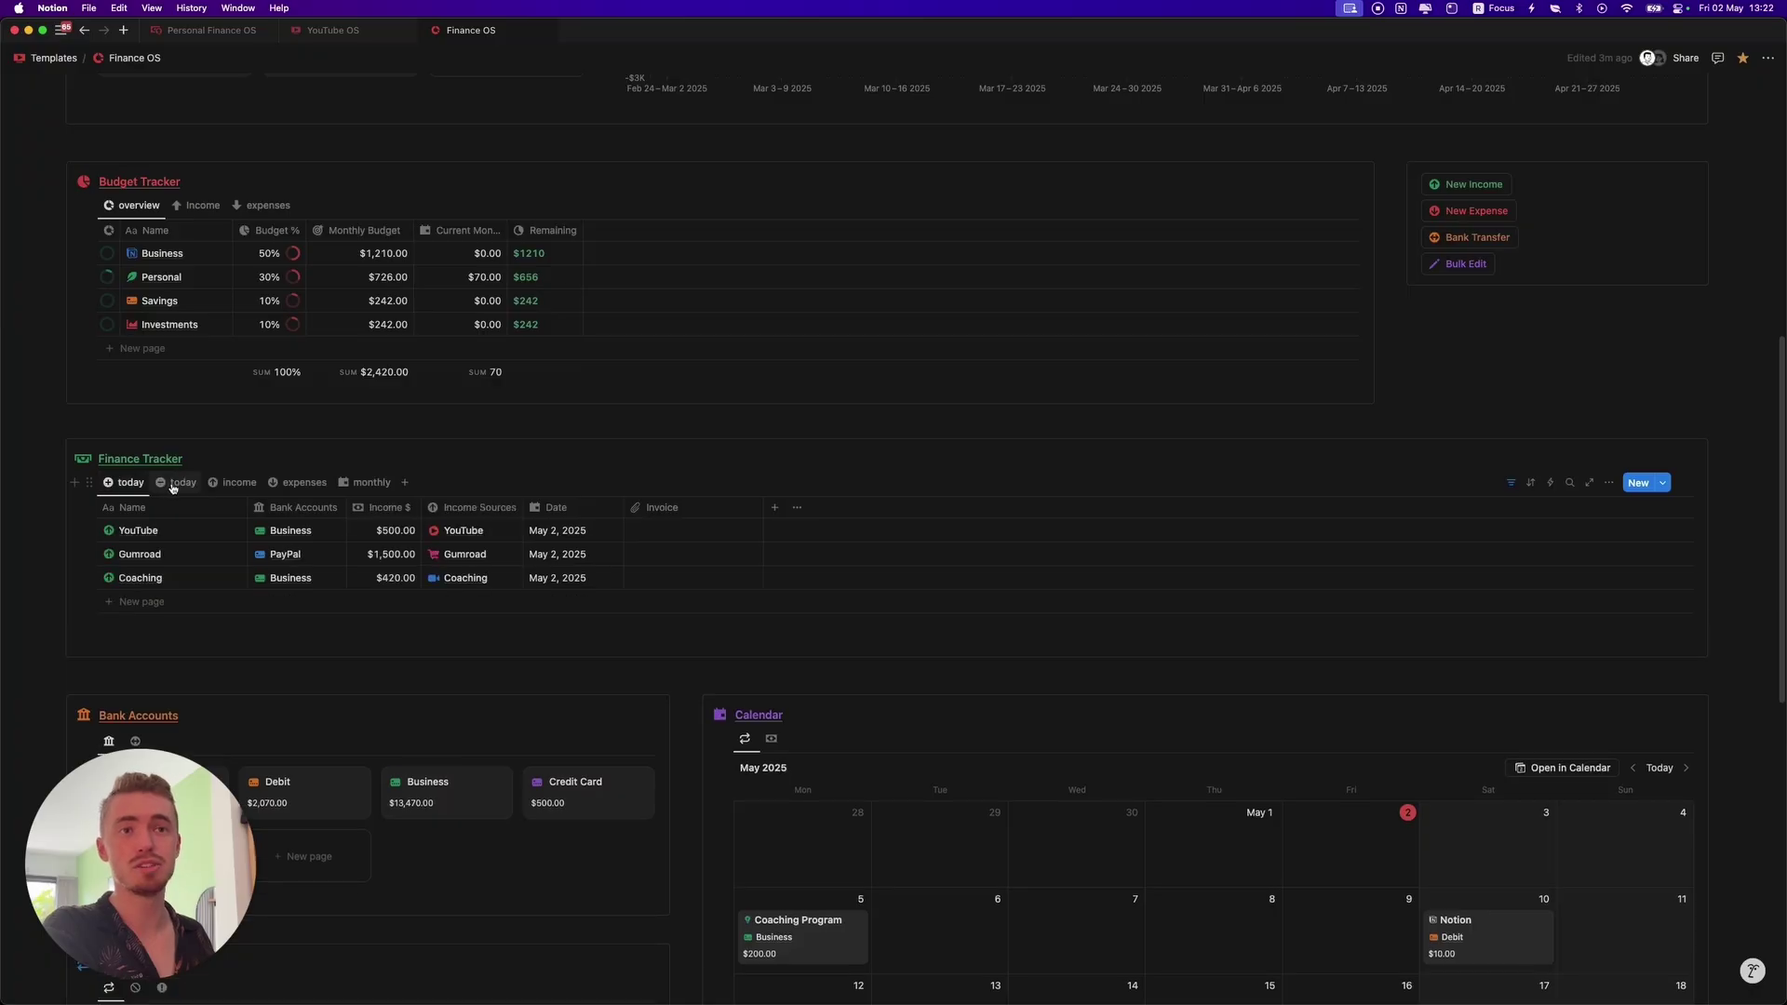
left_click(568, 579)
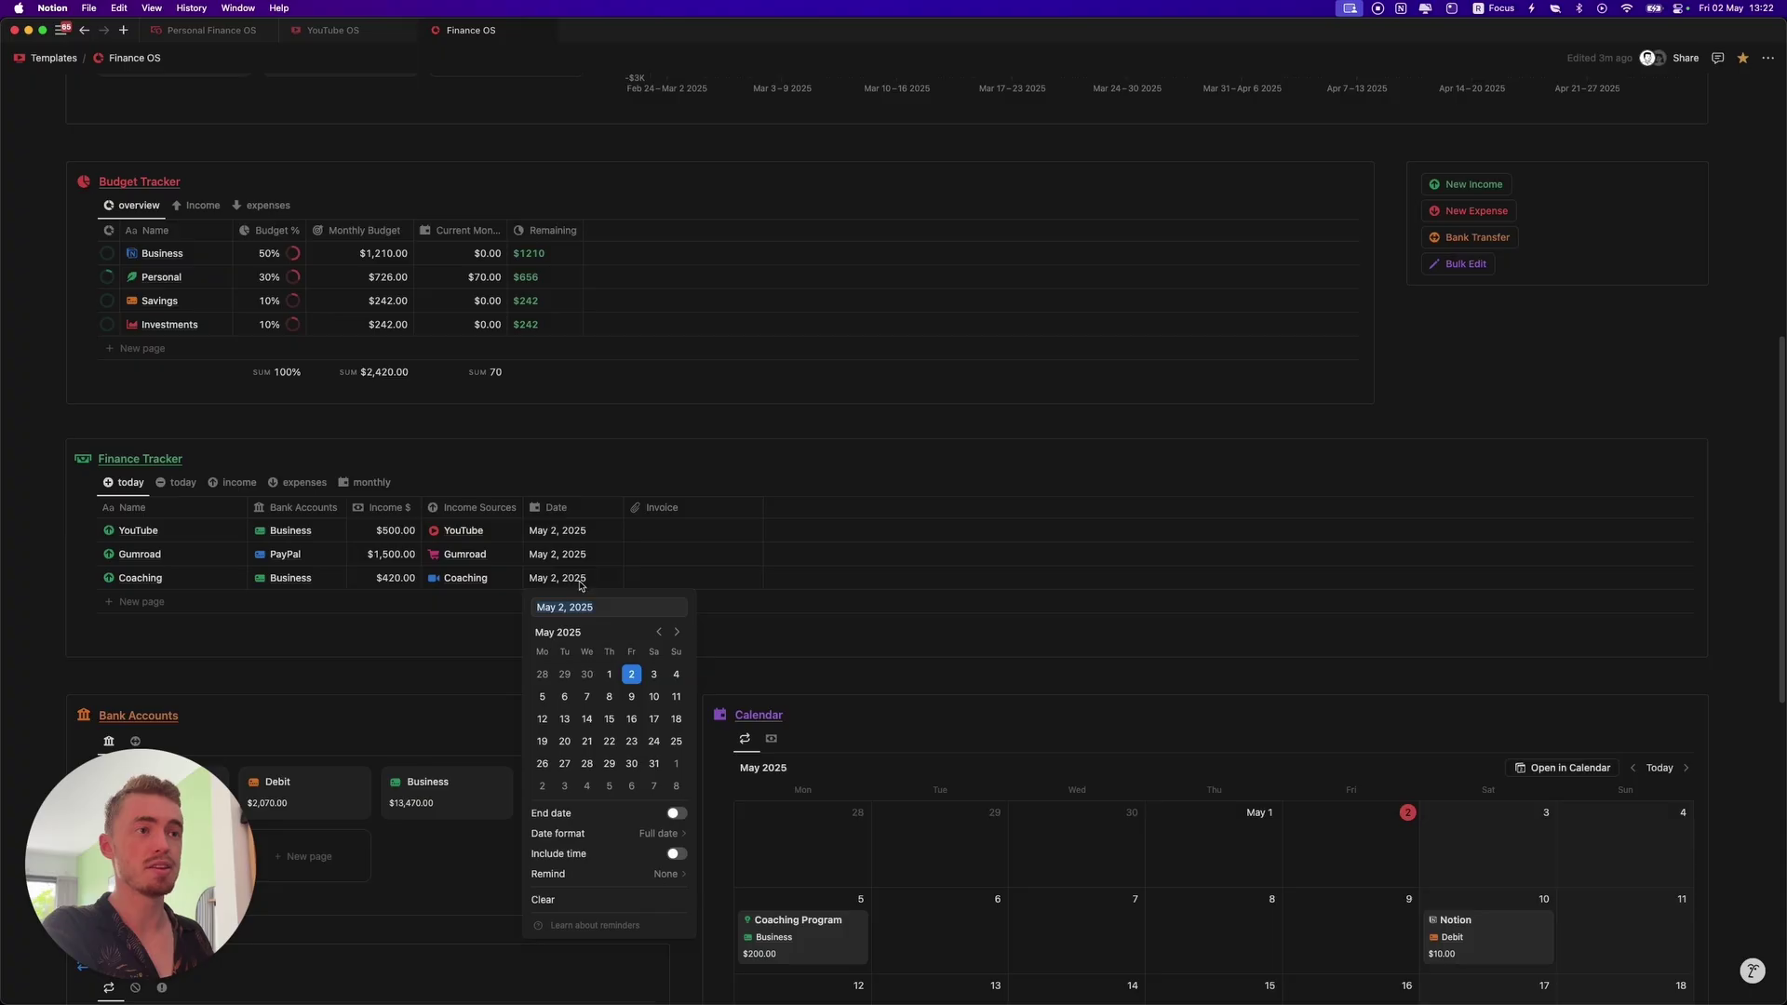
left_click(609, 674)
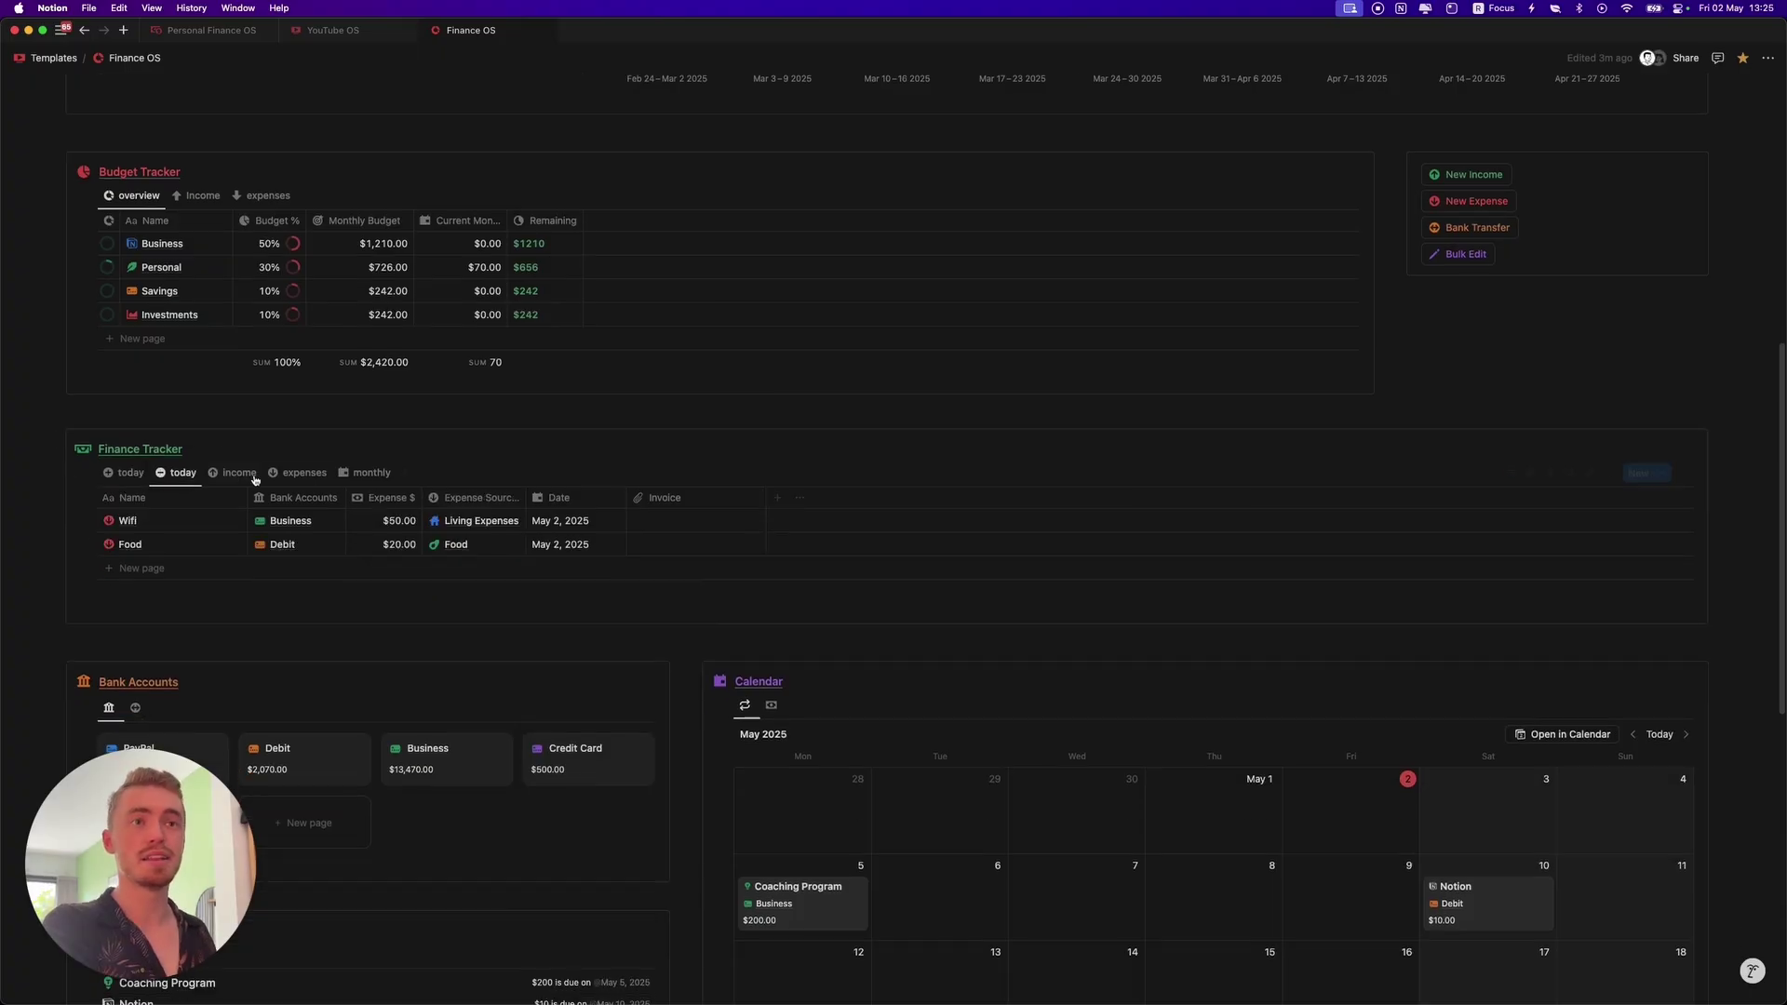
Review the Finance Tracker's month-grouped income, expenses and combined monthly views, ending on income
left_click(233, 473)
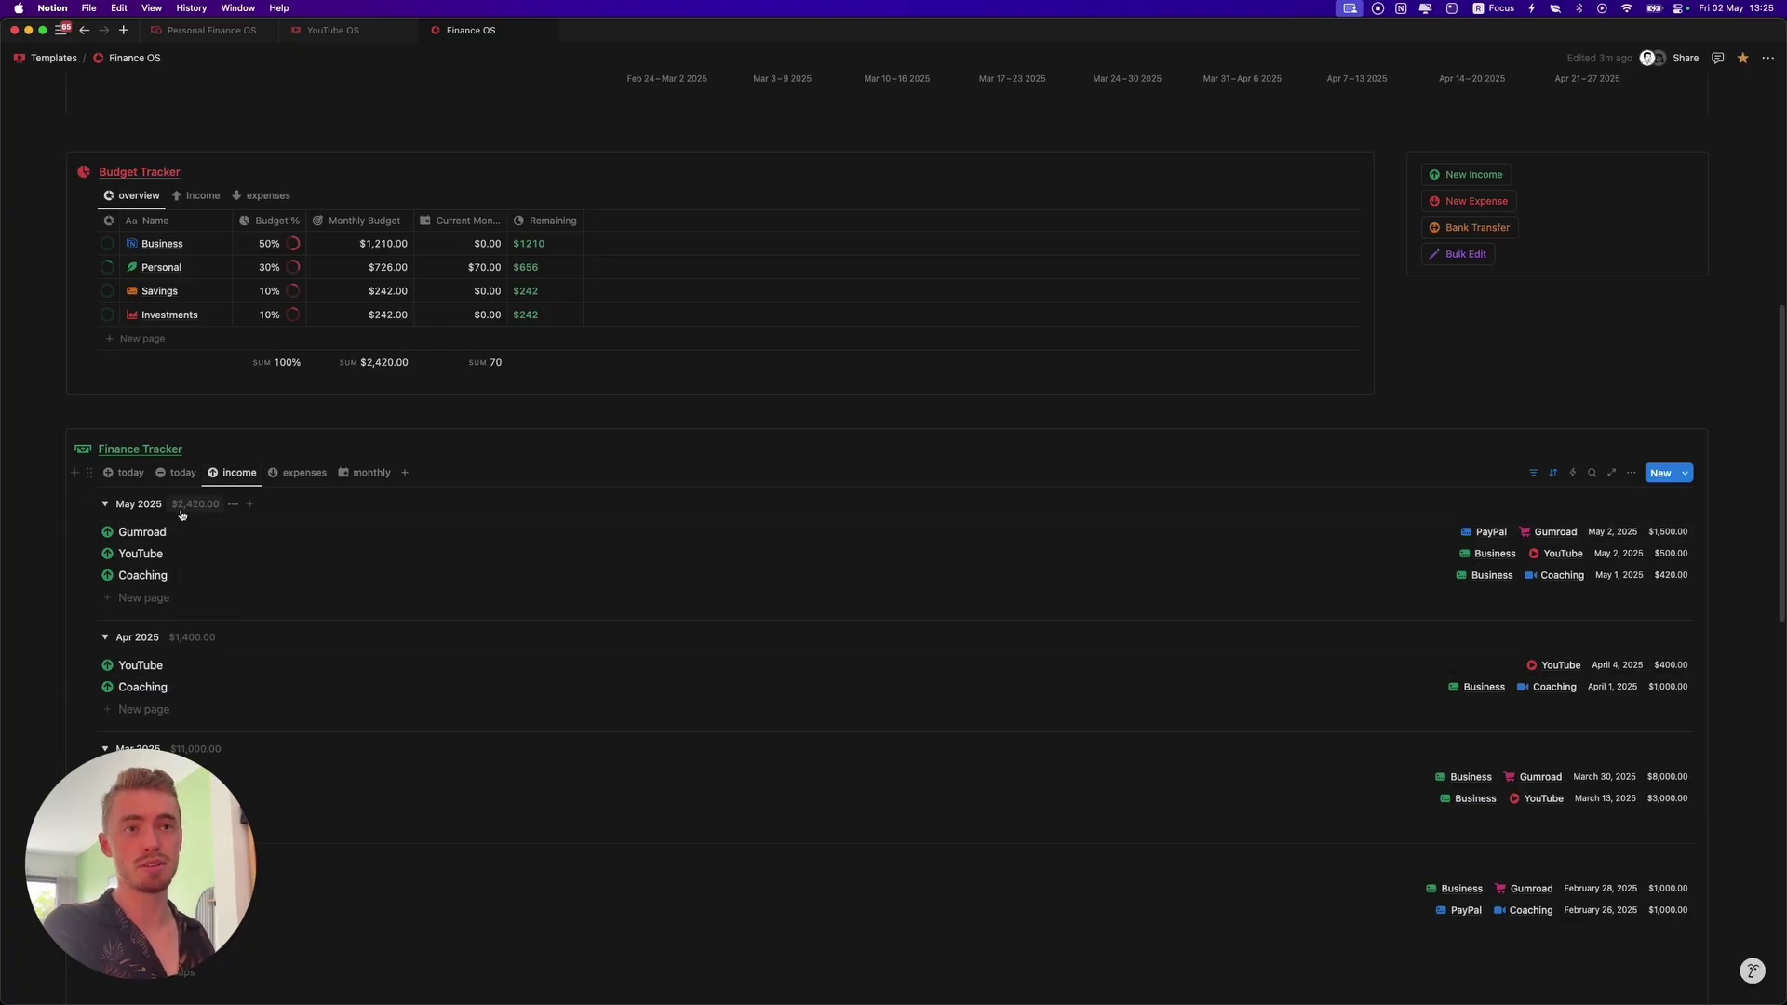
left_click(318, 475)
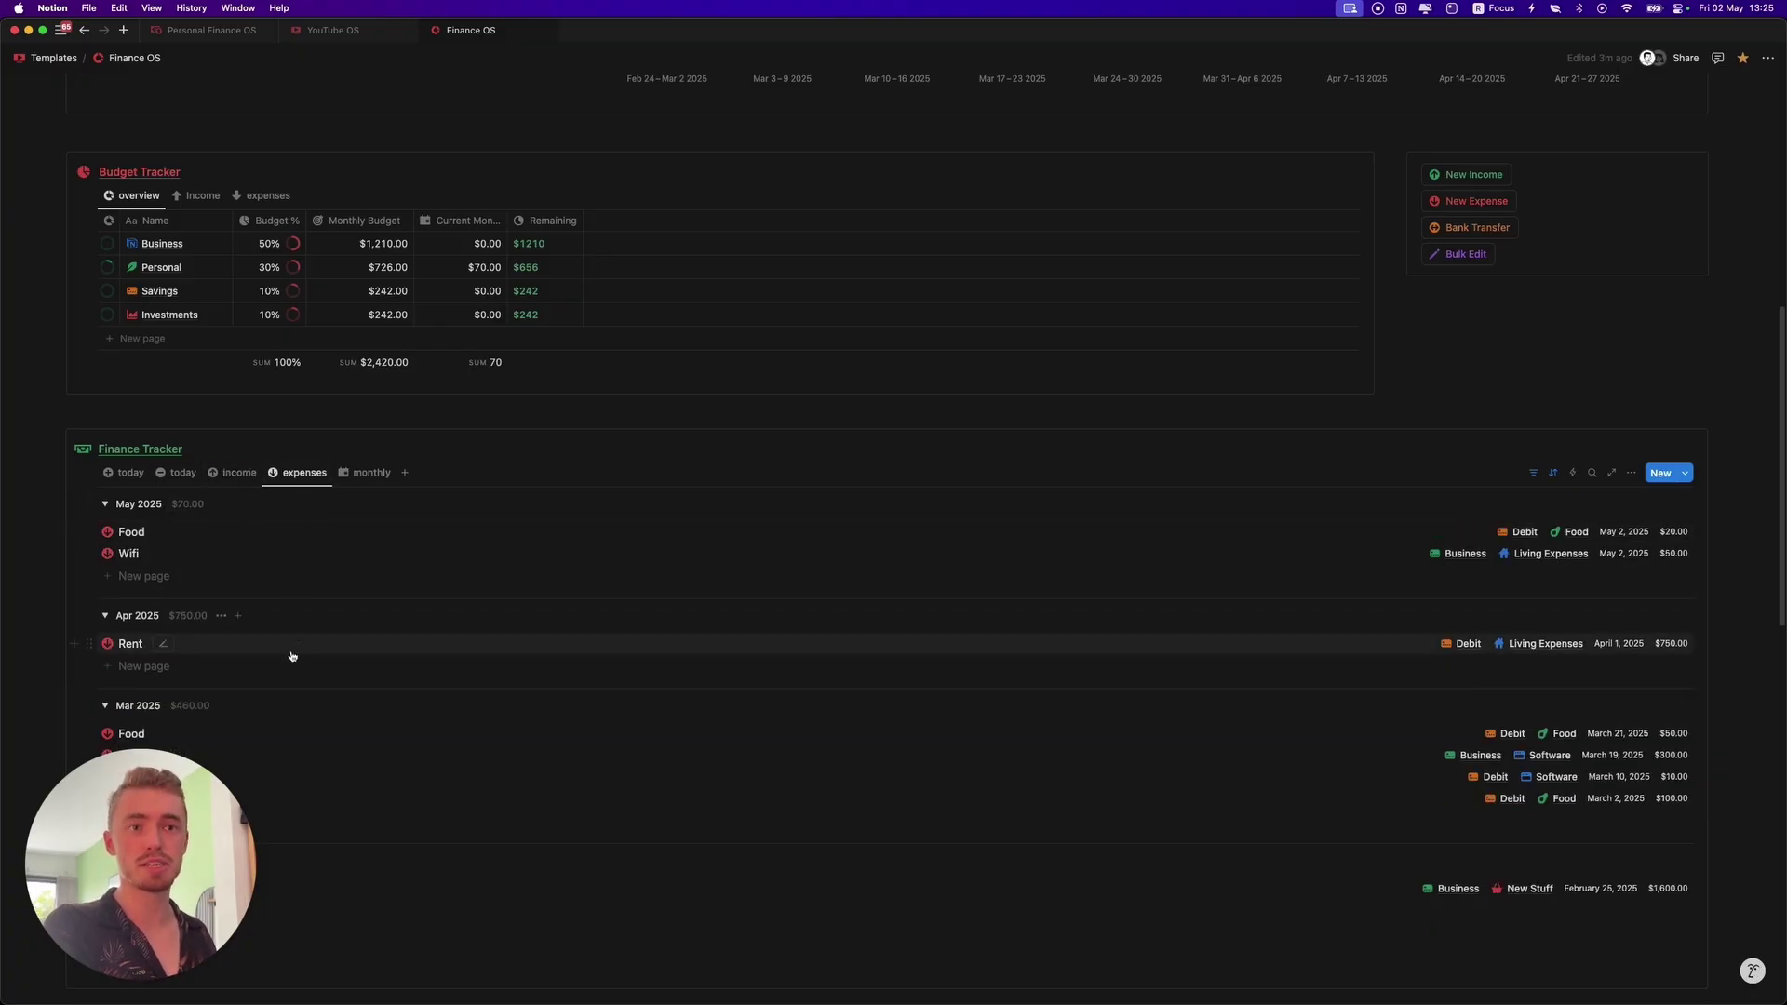
left_click(348, 480)
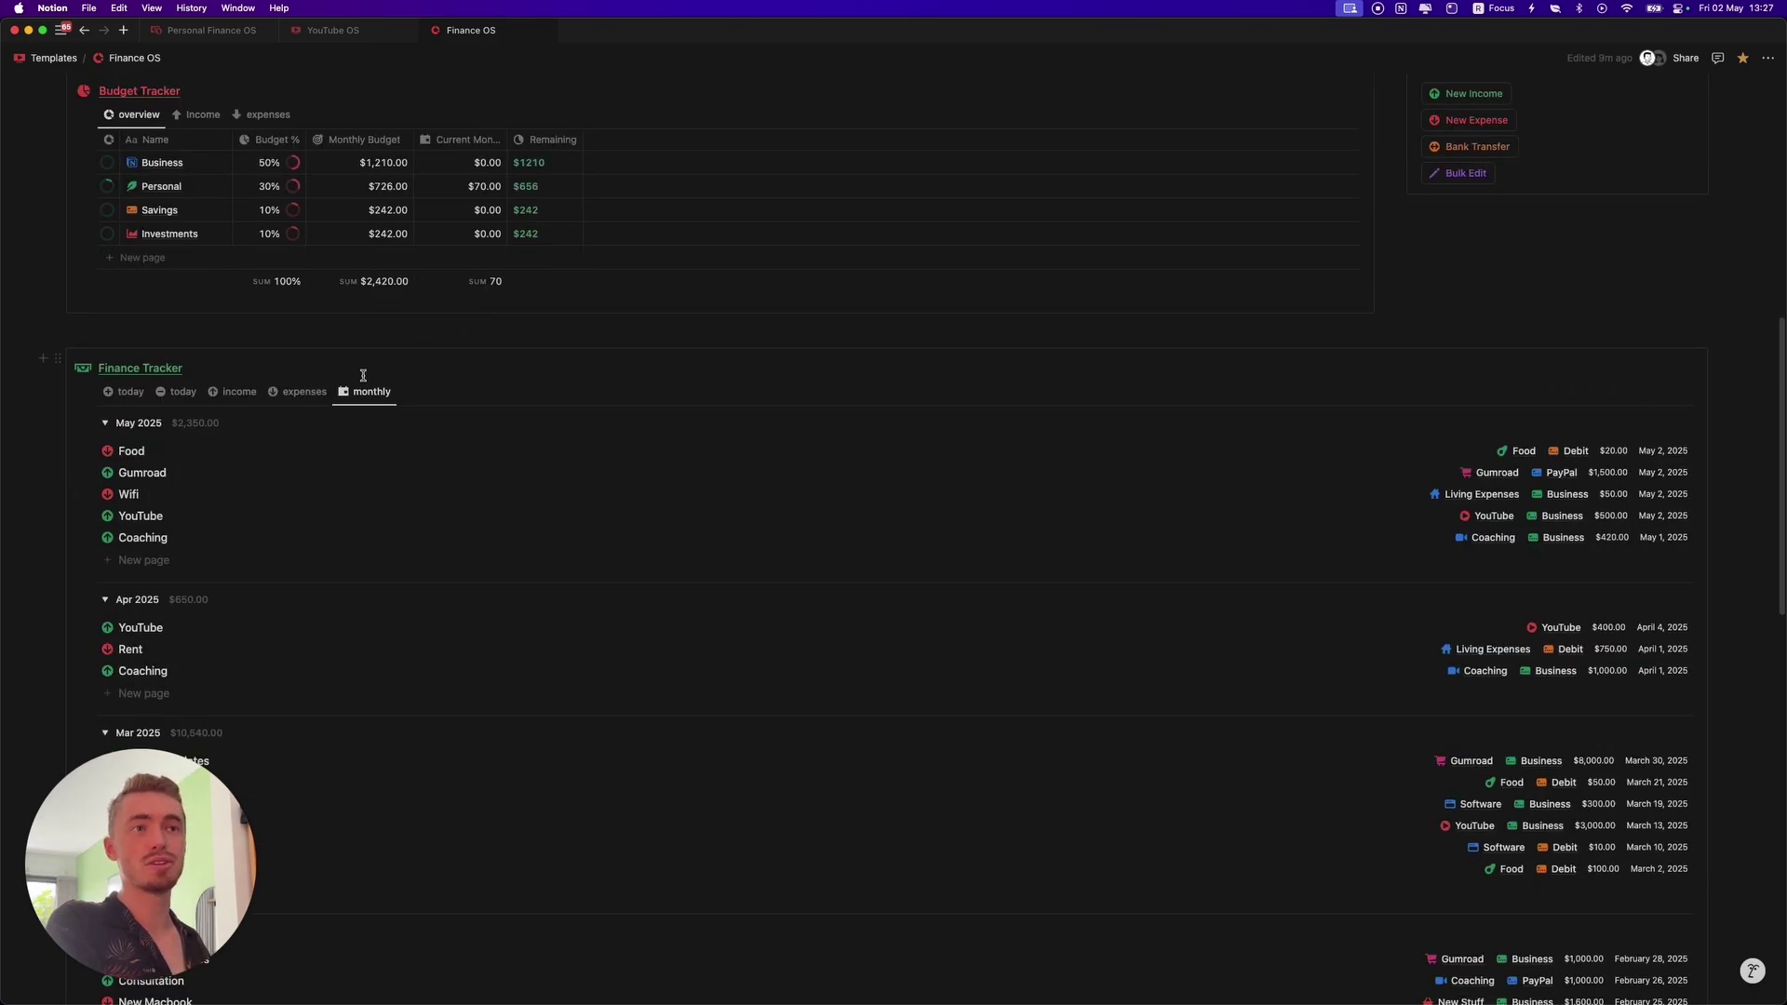
left_click(316, 391)
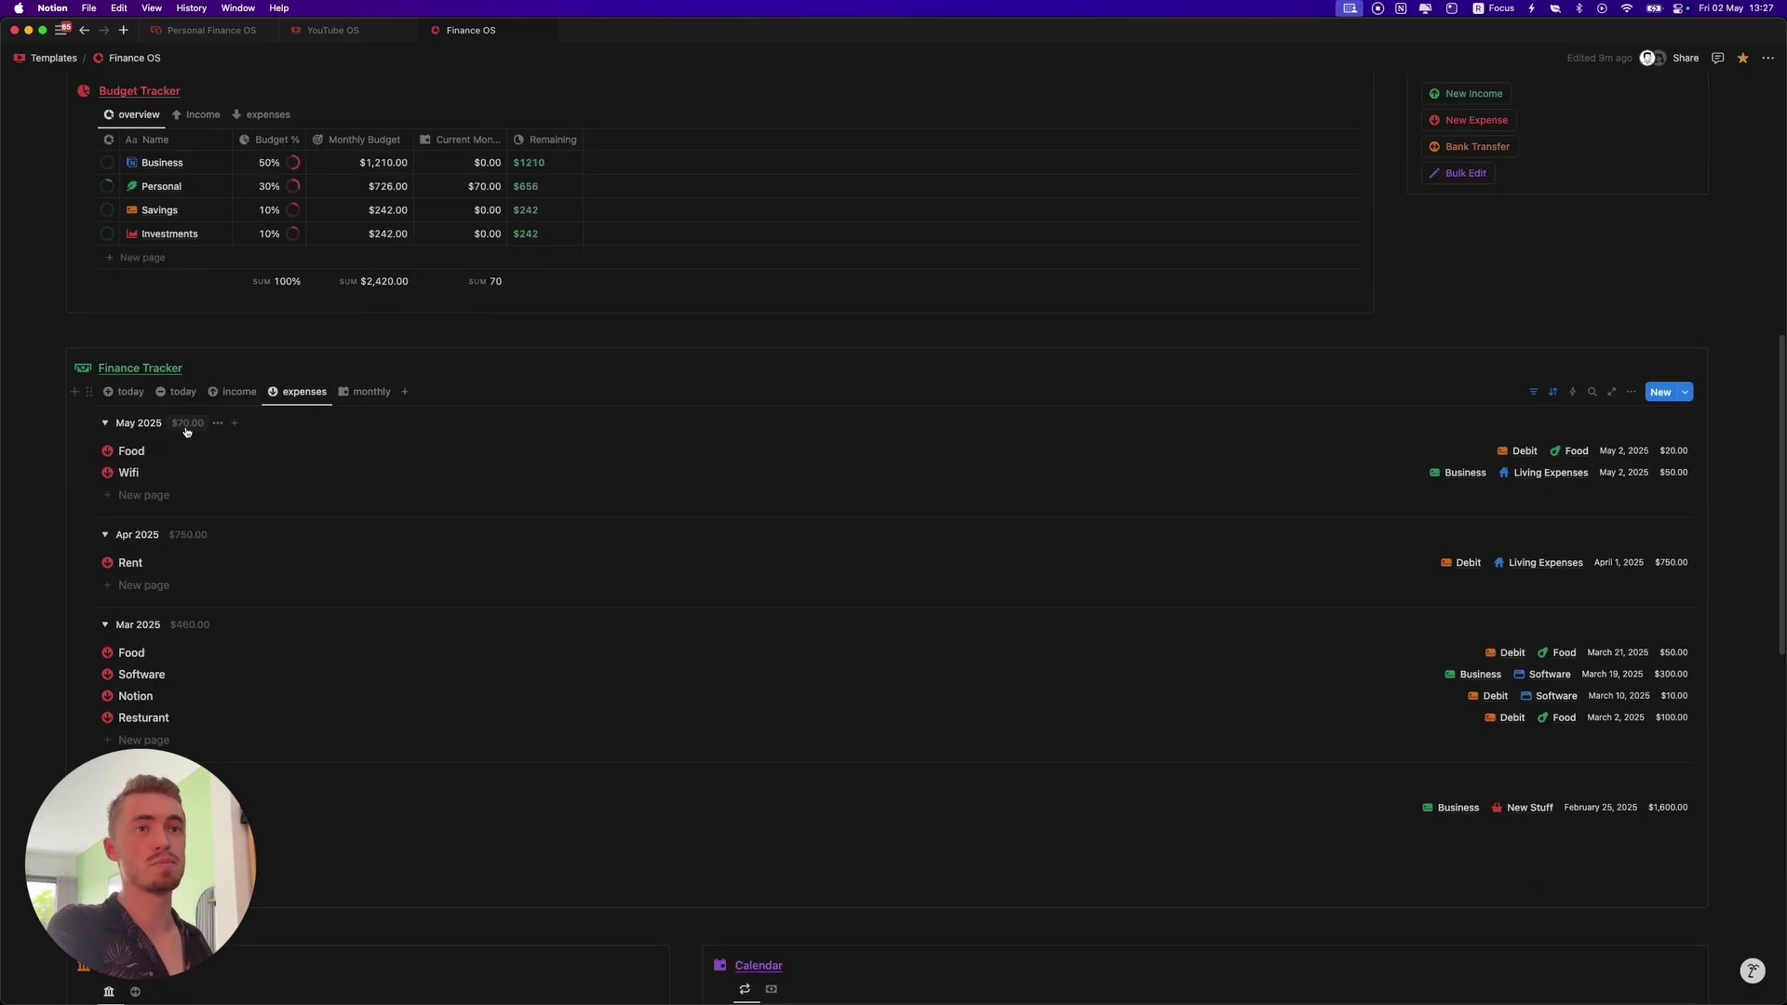
left_click(230, 392)
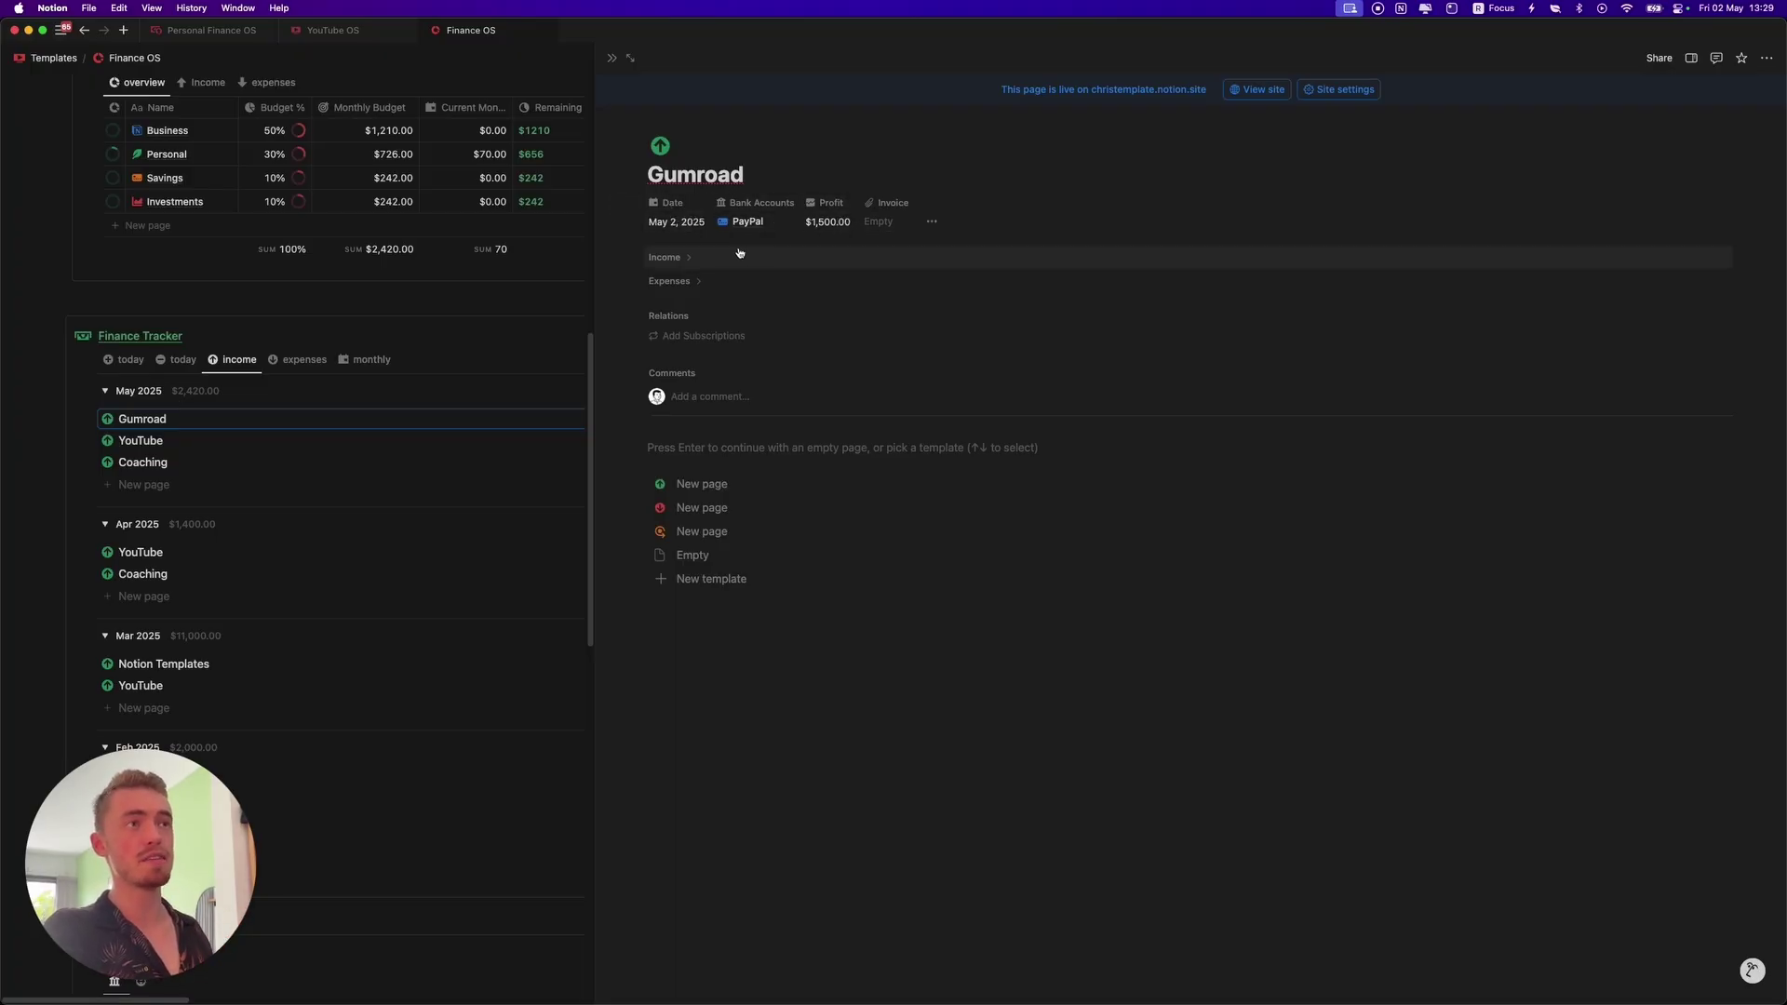
Examine the Income and Expenses property groups of the May Gumroad entry, leaving Expenses collapsed
left_click(665, 259)
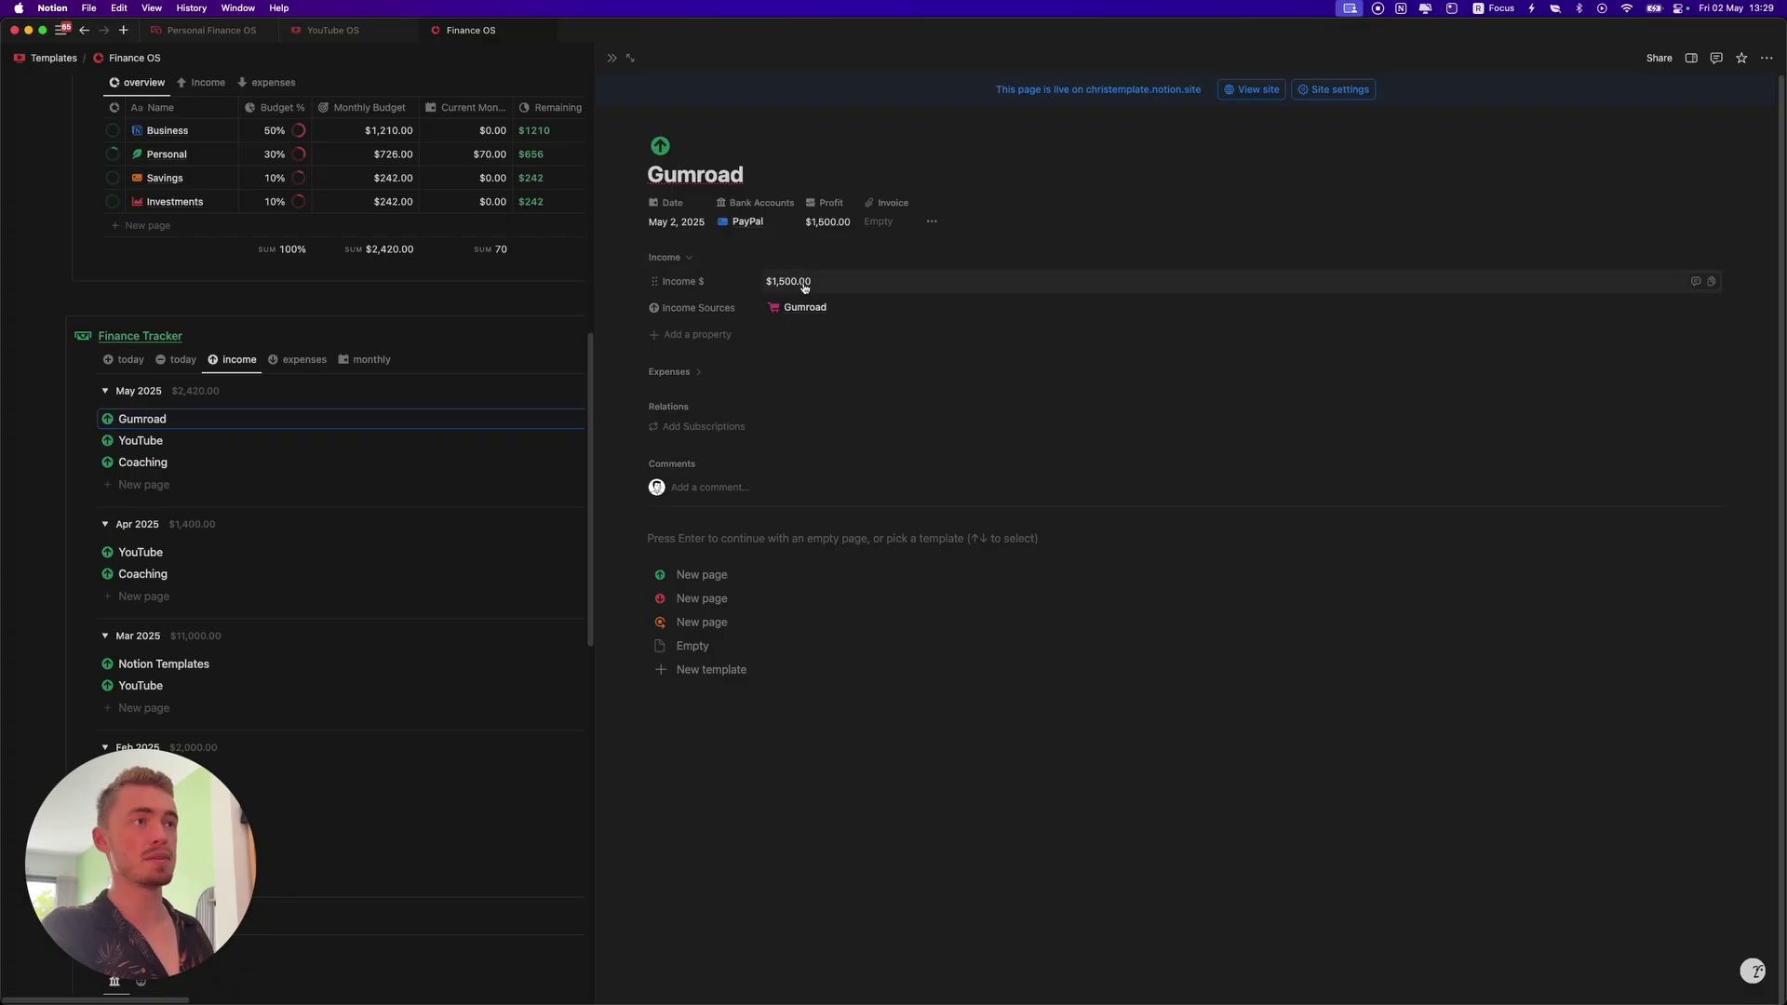
left_click(704, 372)
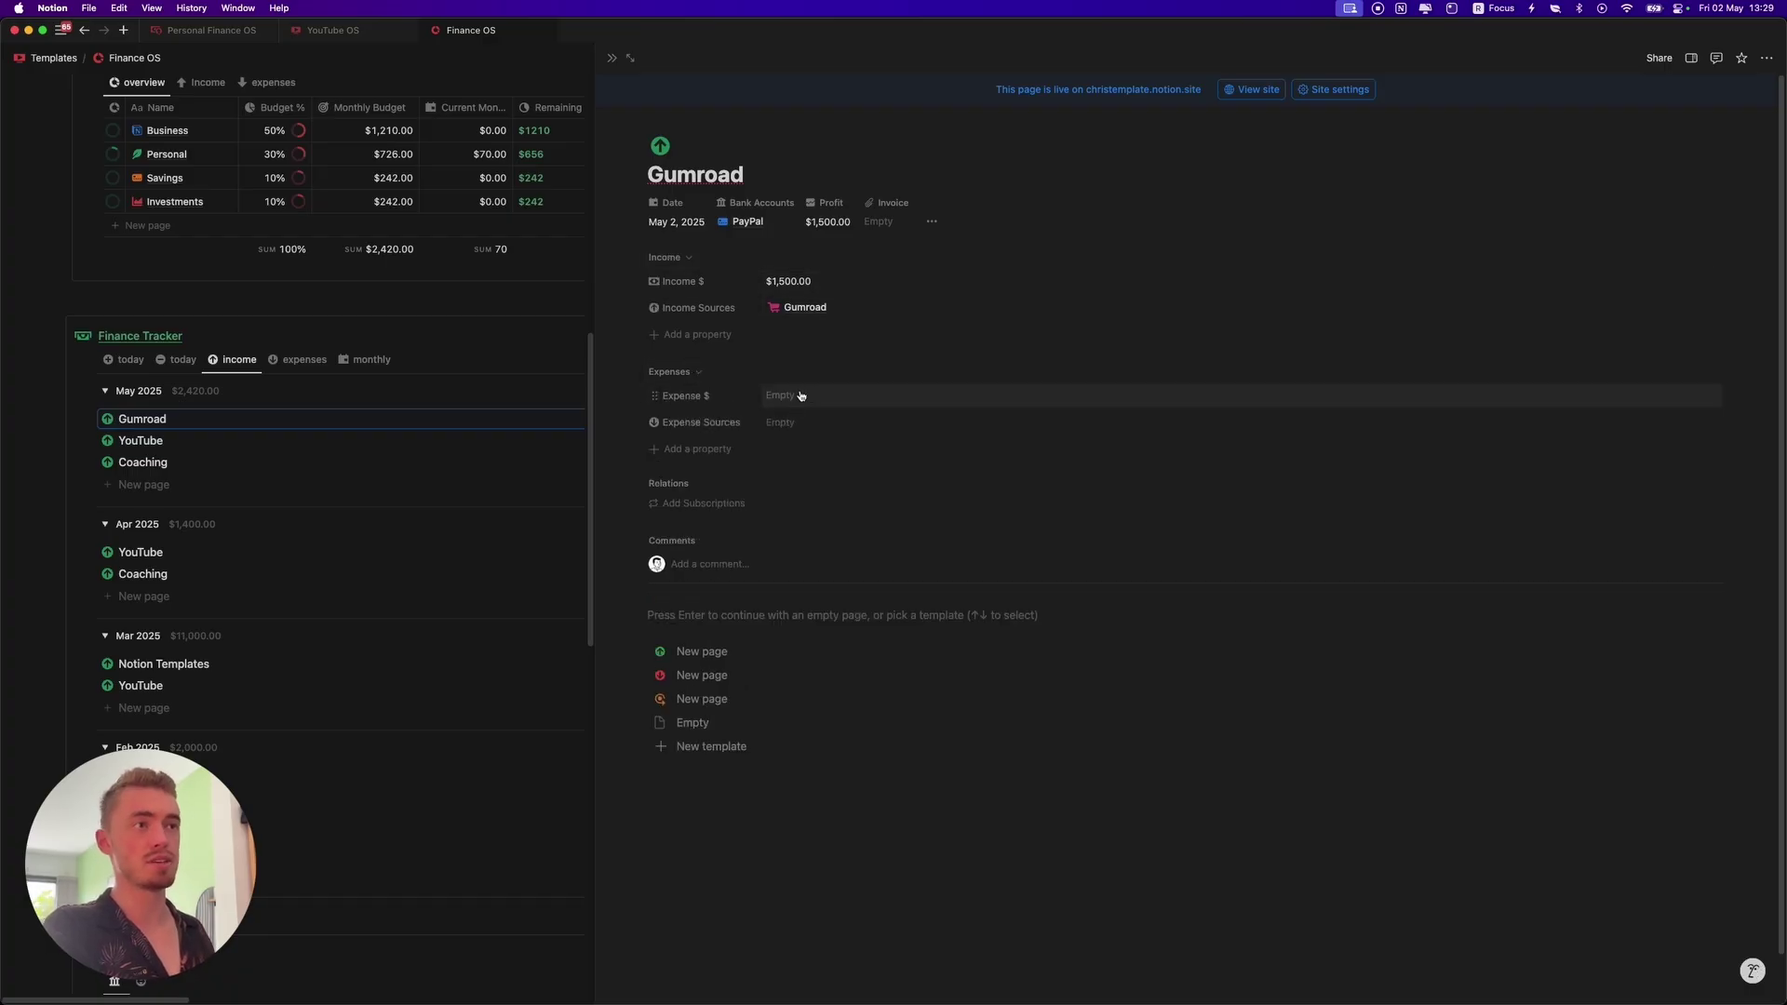
left_click(735, 372)
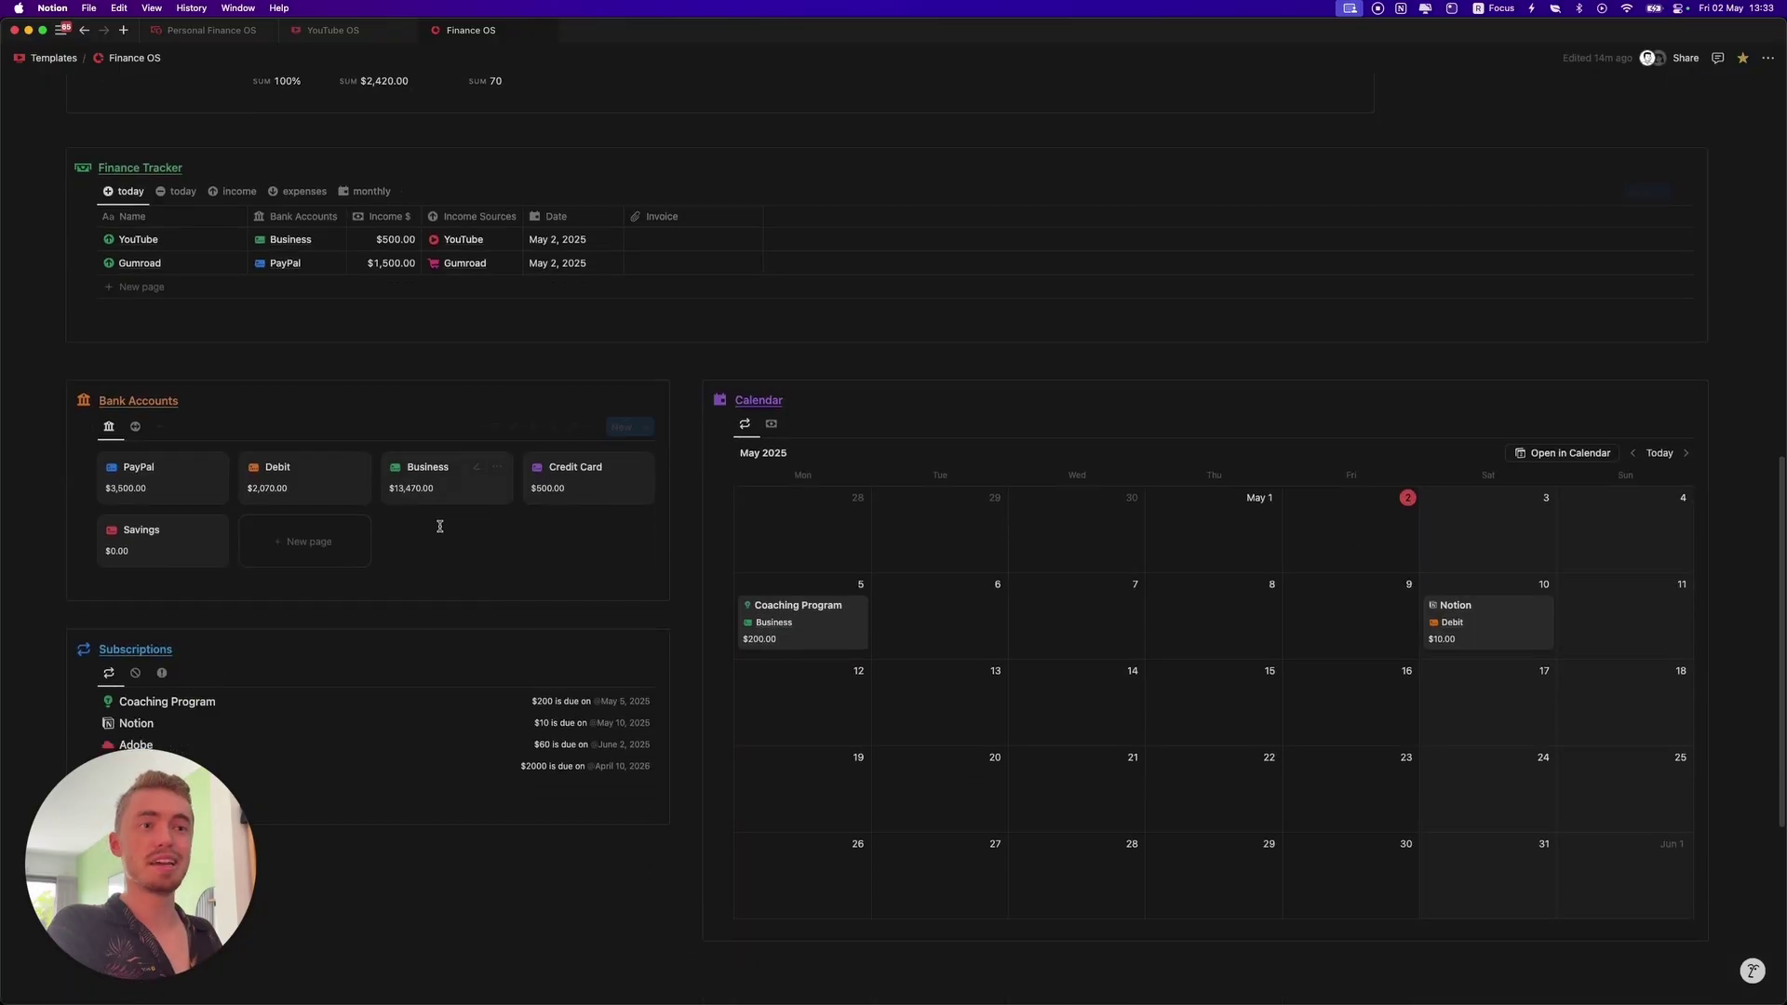
Inspect the Debit card's starting amount in Bank Accounts, and close its page without changing anything
scroll(320, 555, "up", 3)
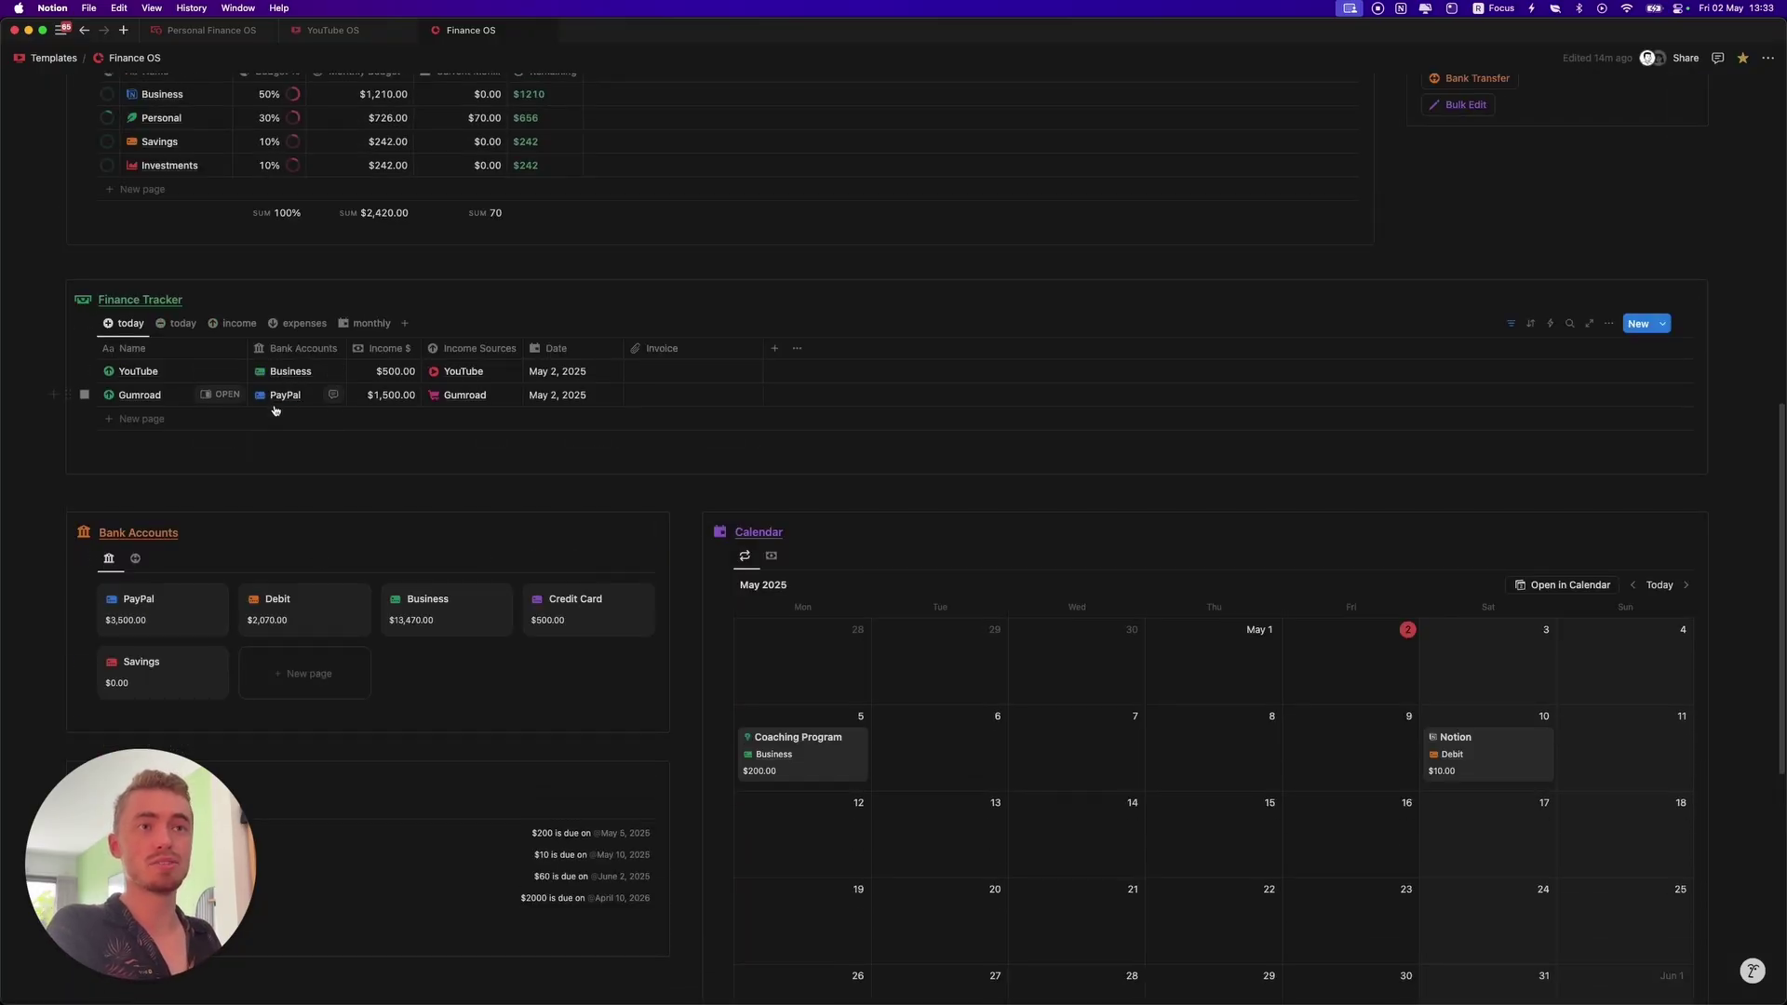
scroll(296, 491, "down", 1)
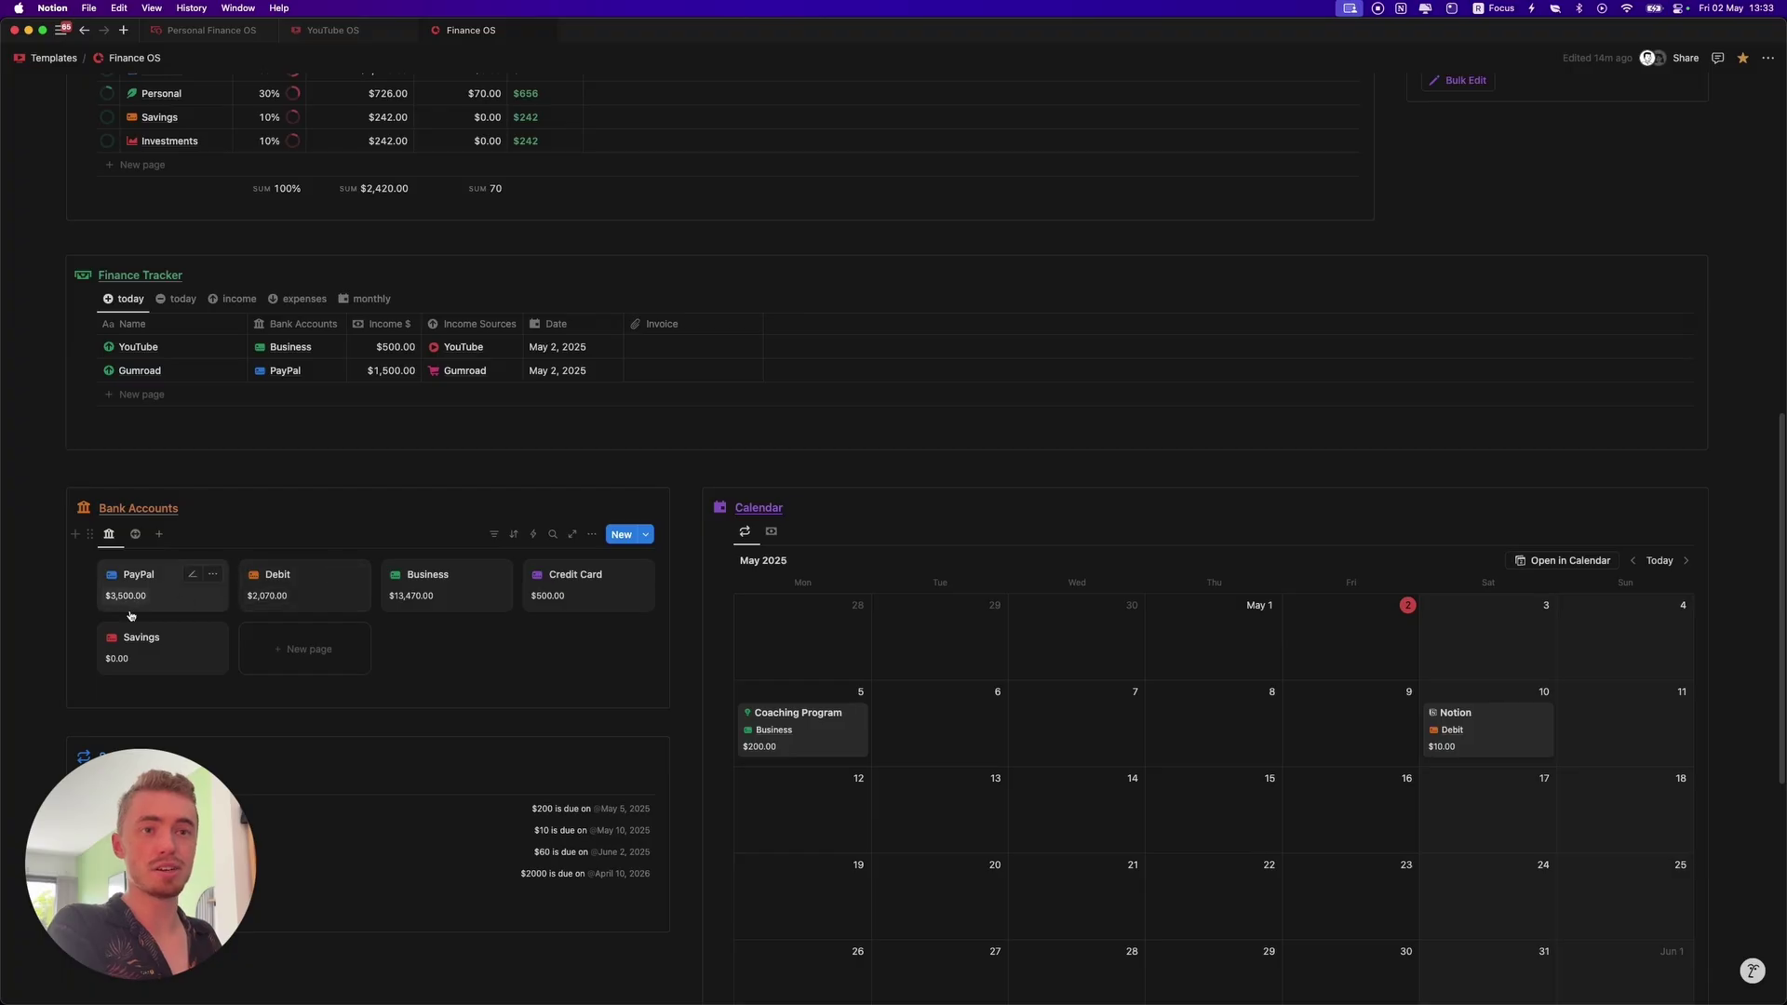
left_click(316, 586)
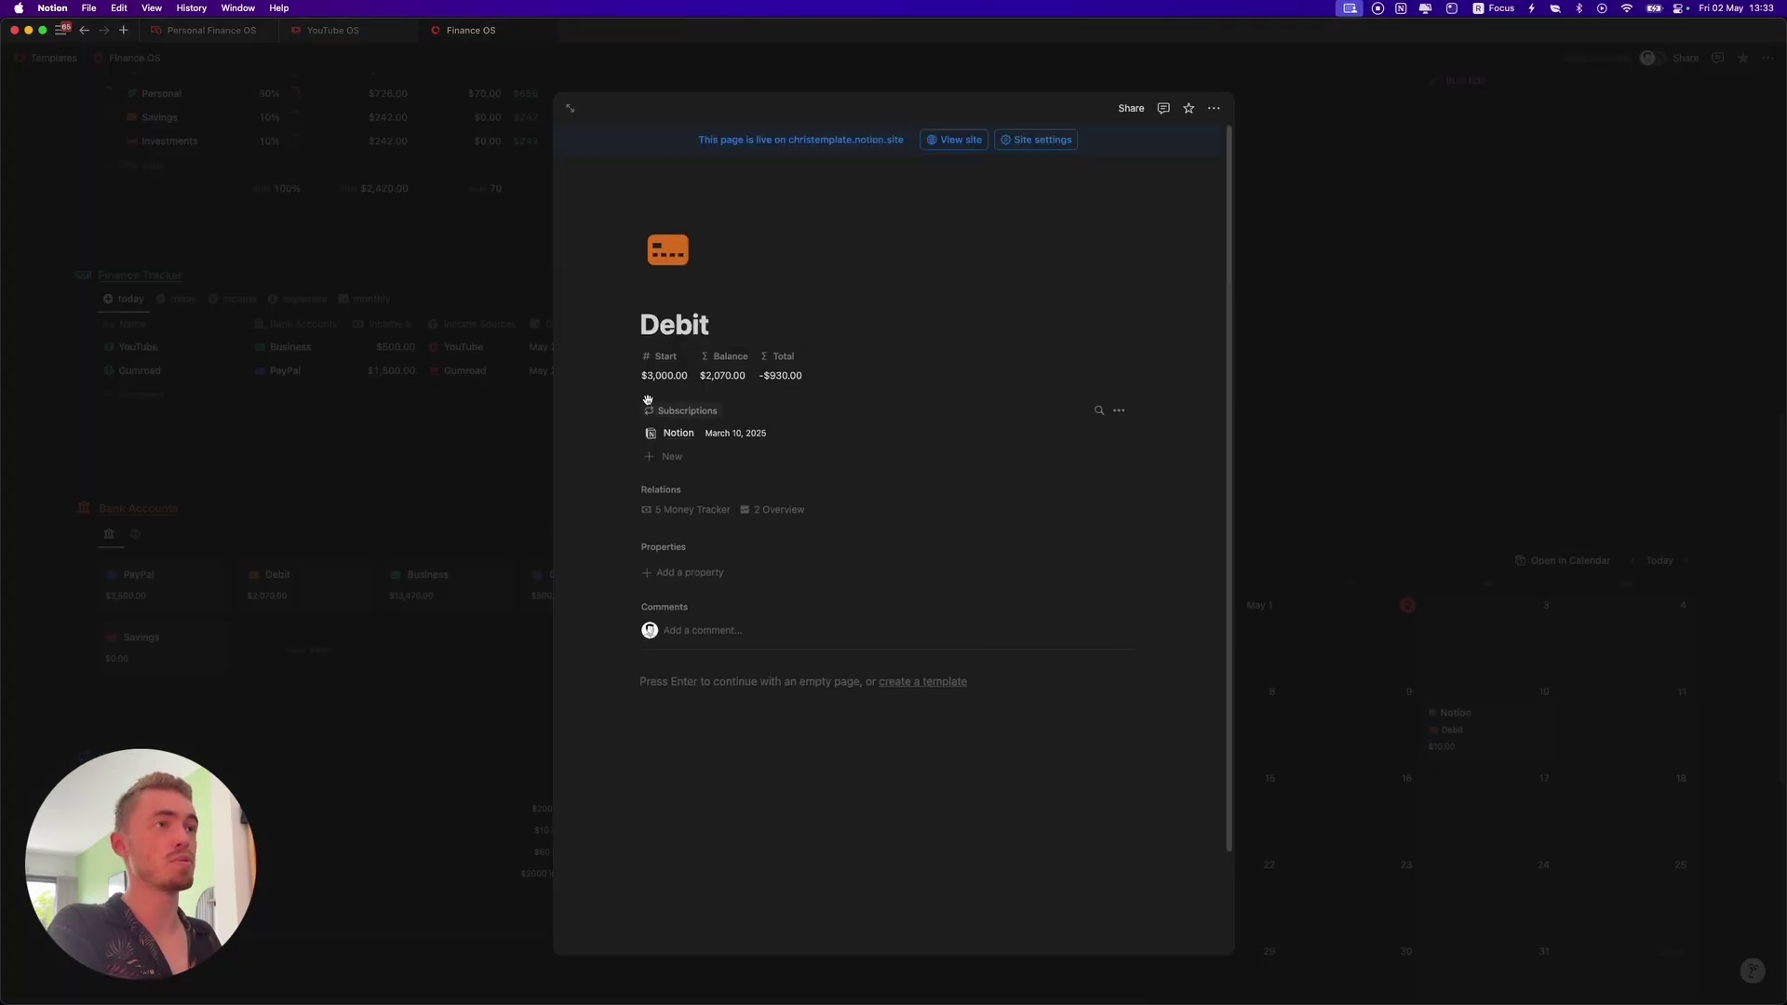
left_click(652, 377)
left_click(588, 382)
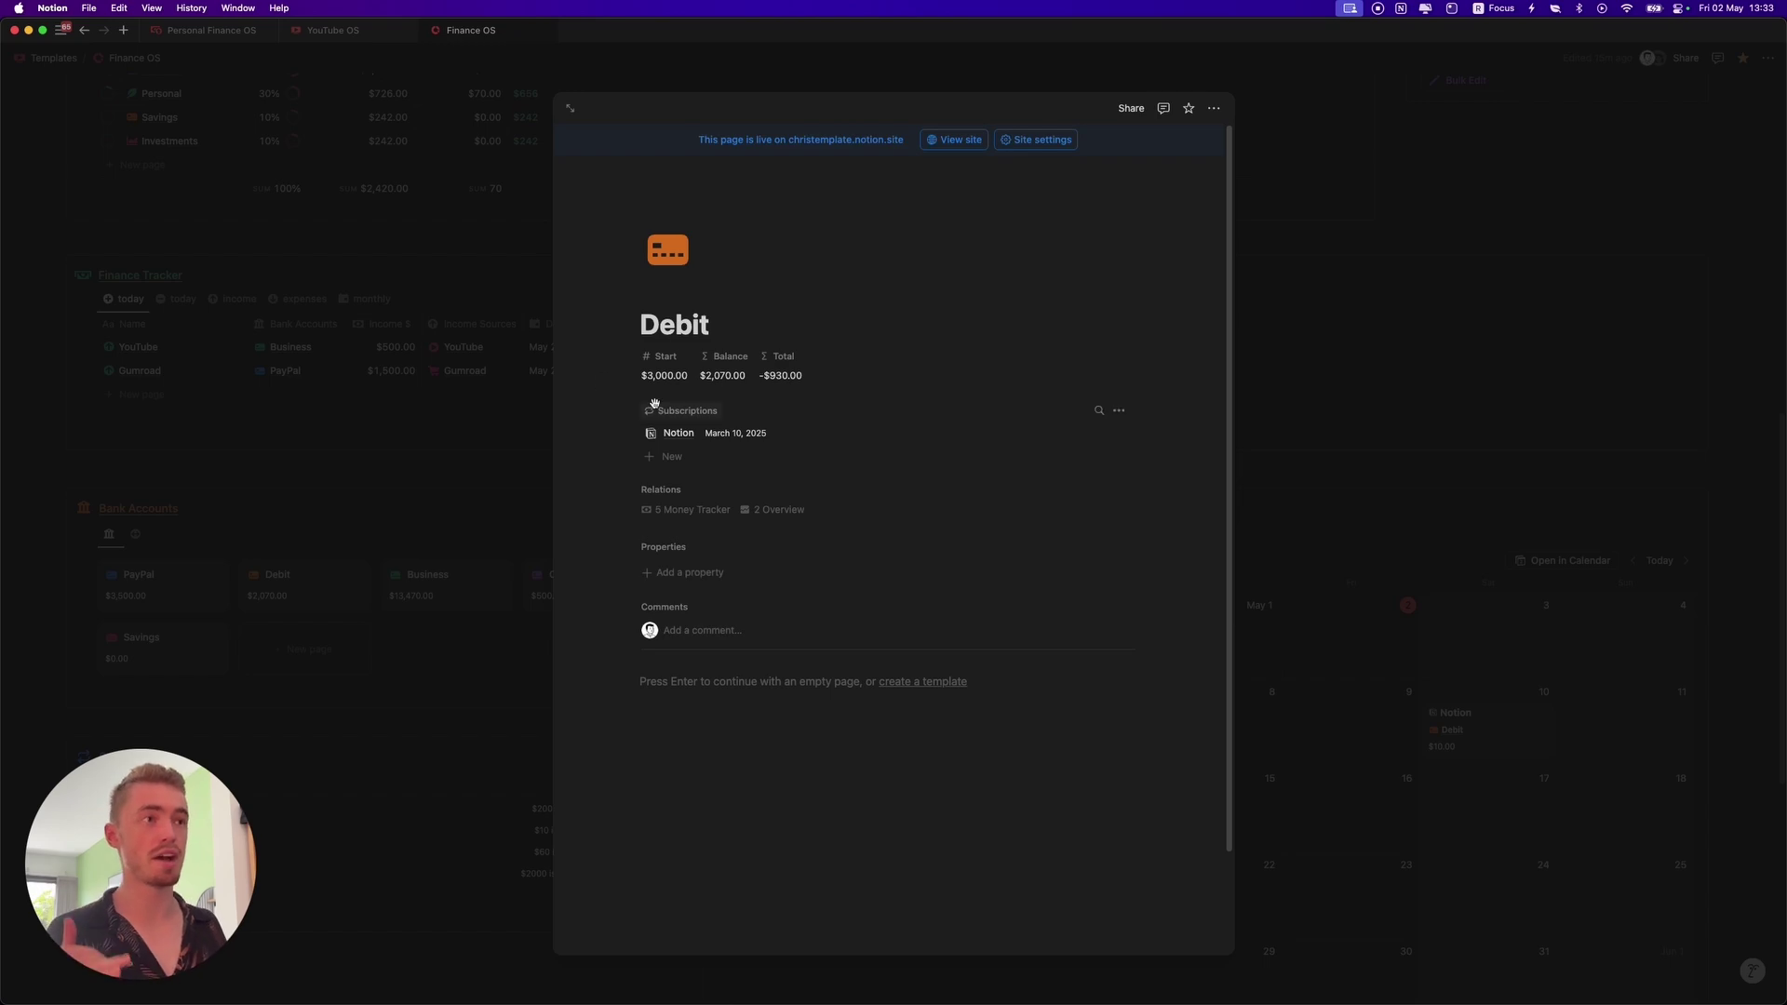
left_click(444, 405)
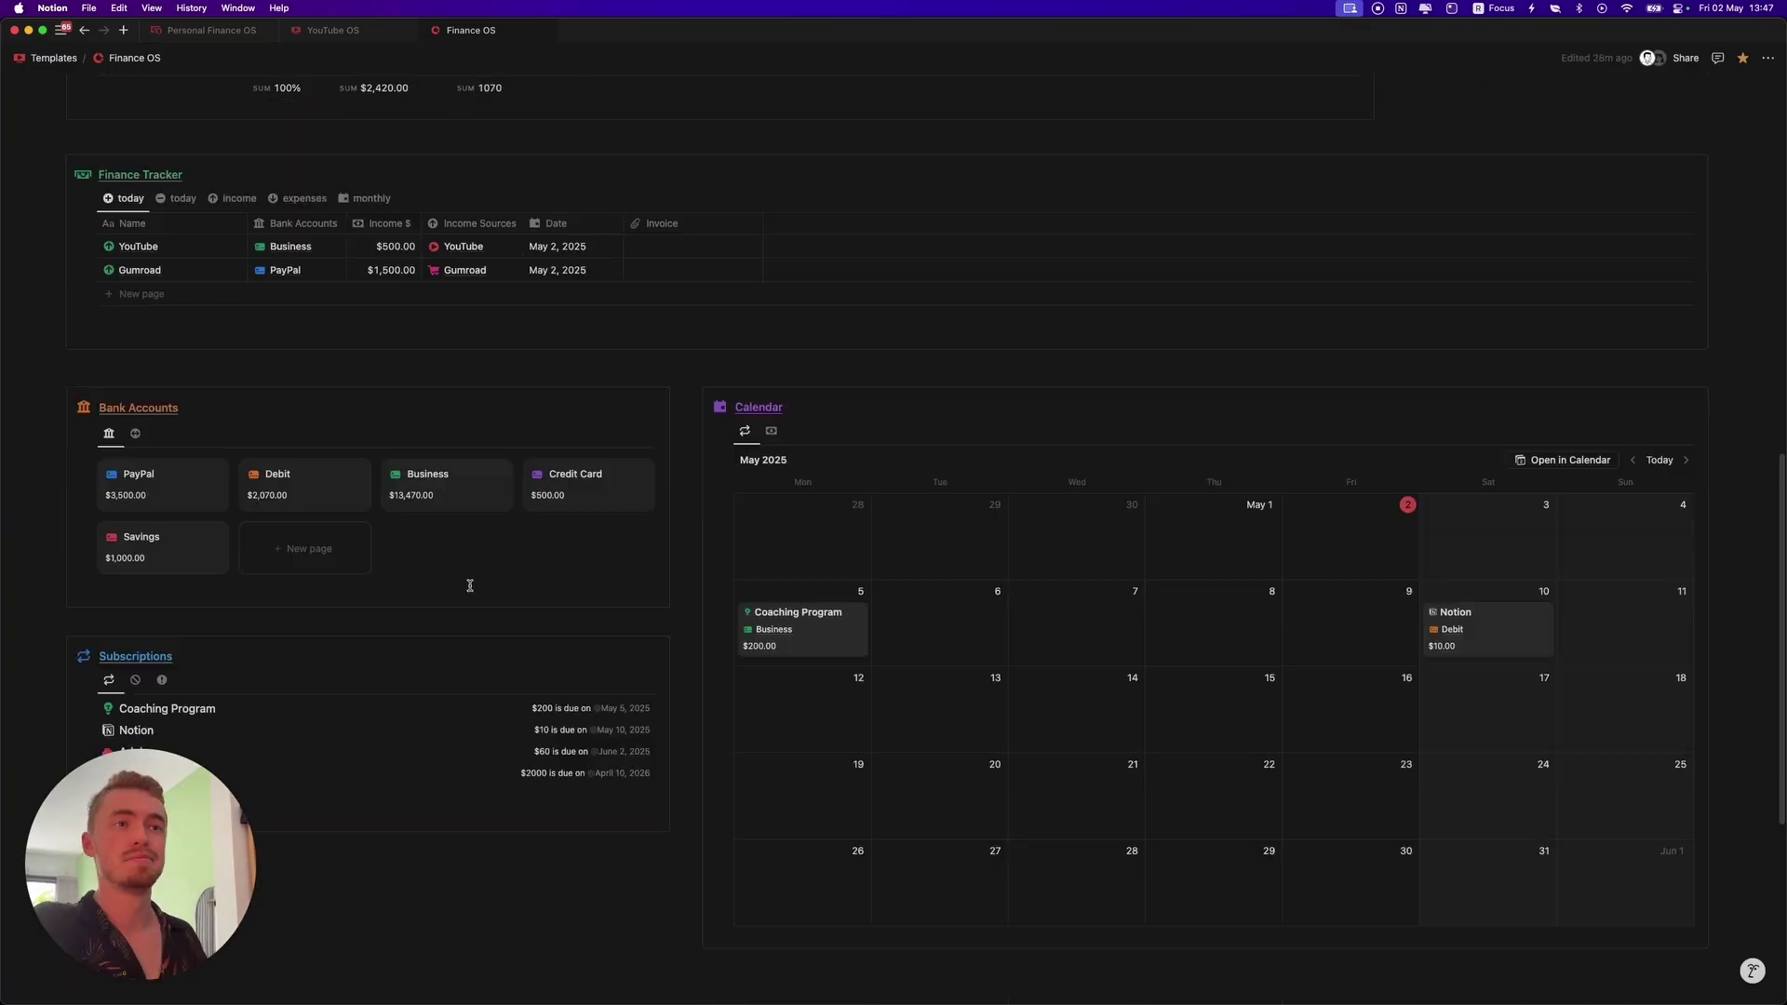
Open the Coaching Program subscription and look at April 2025 in its start date calendar without changing the date
scroll(471, 586, "down", 3)
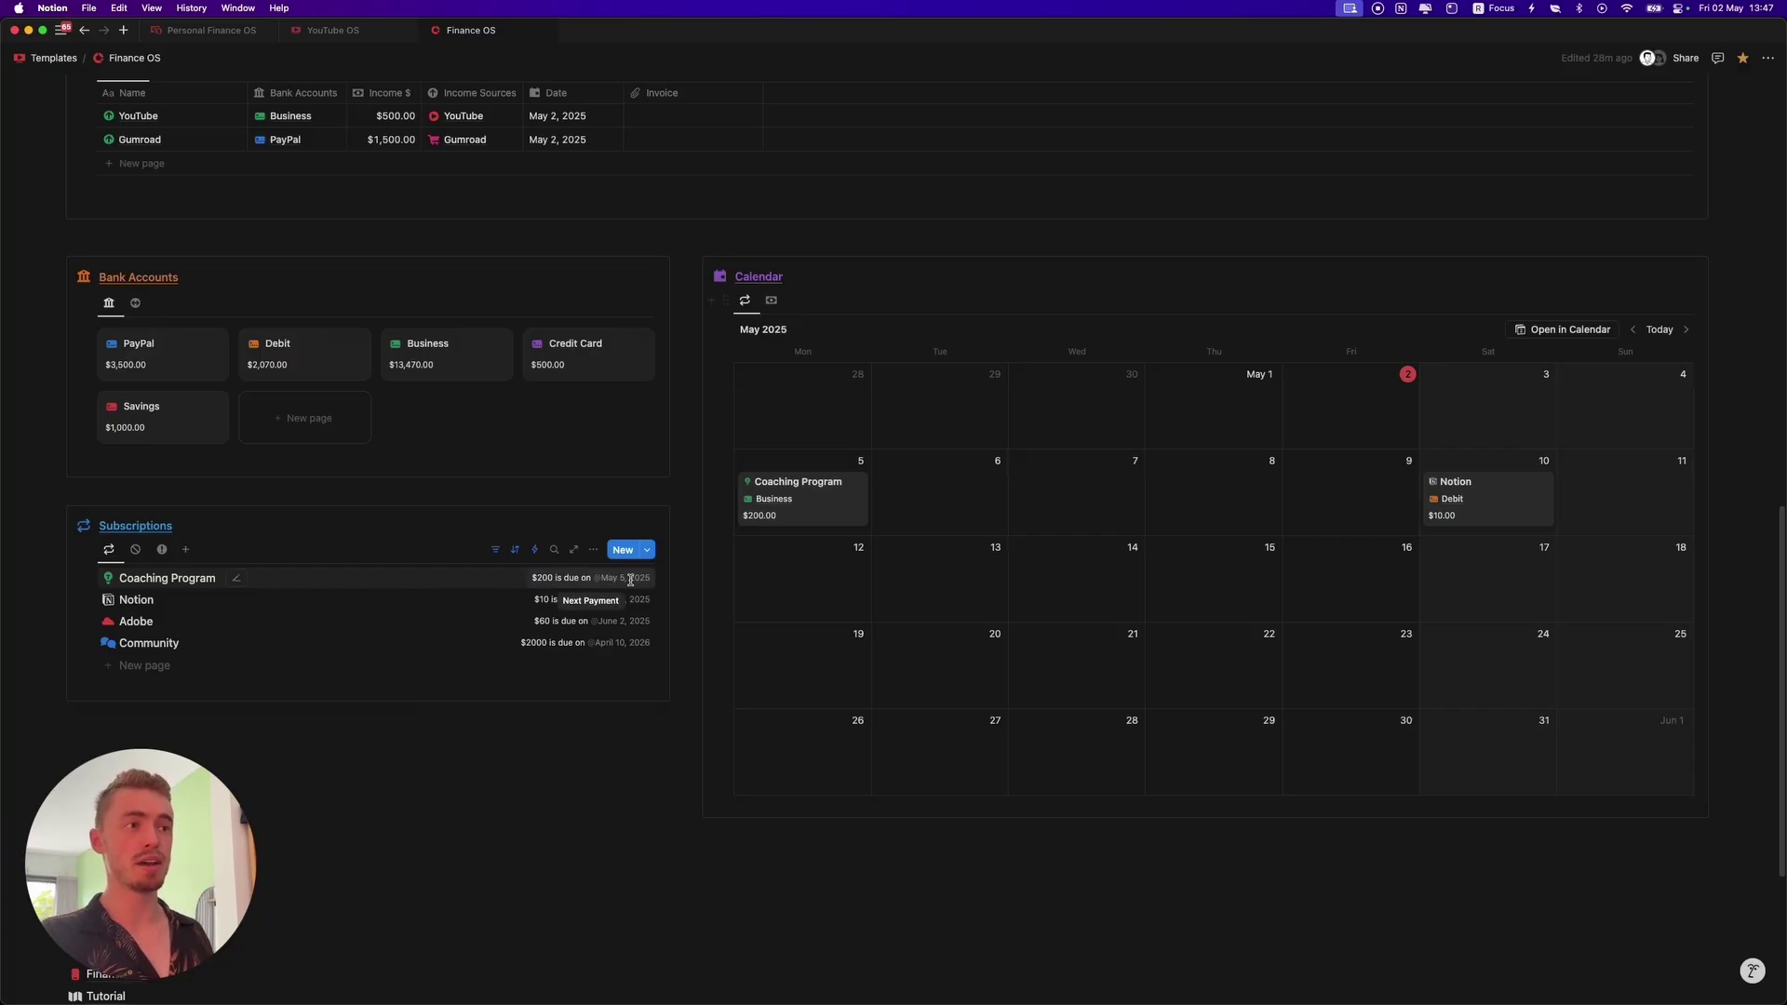
left_click(498, 580)
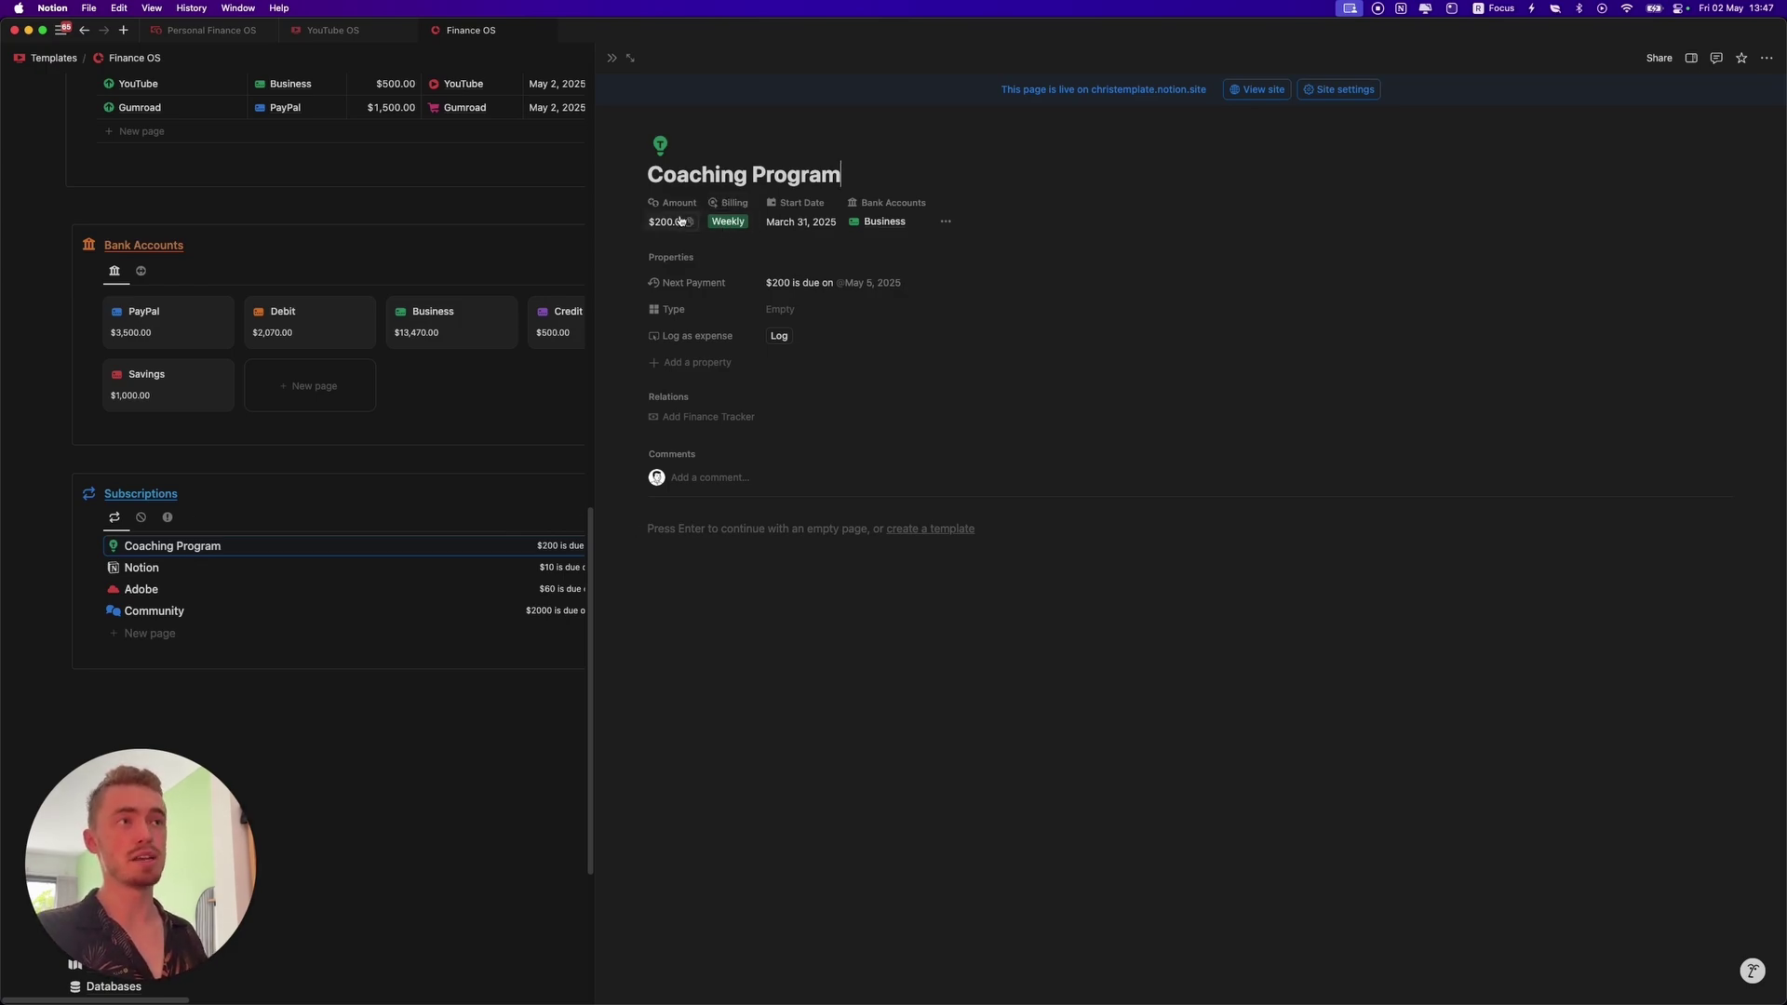
left_click(794, 223)
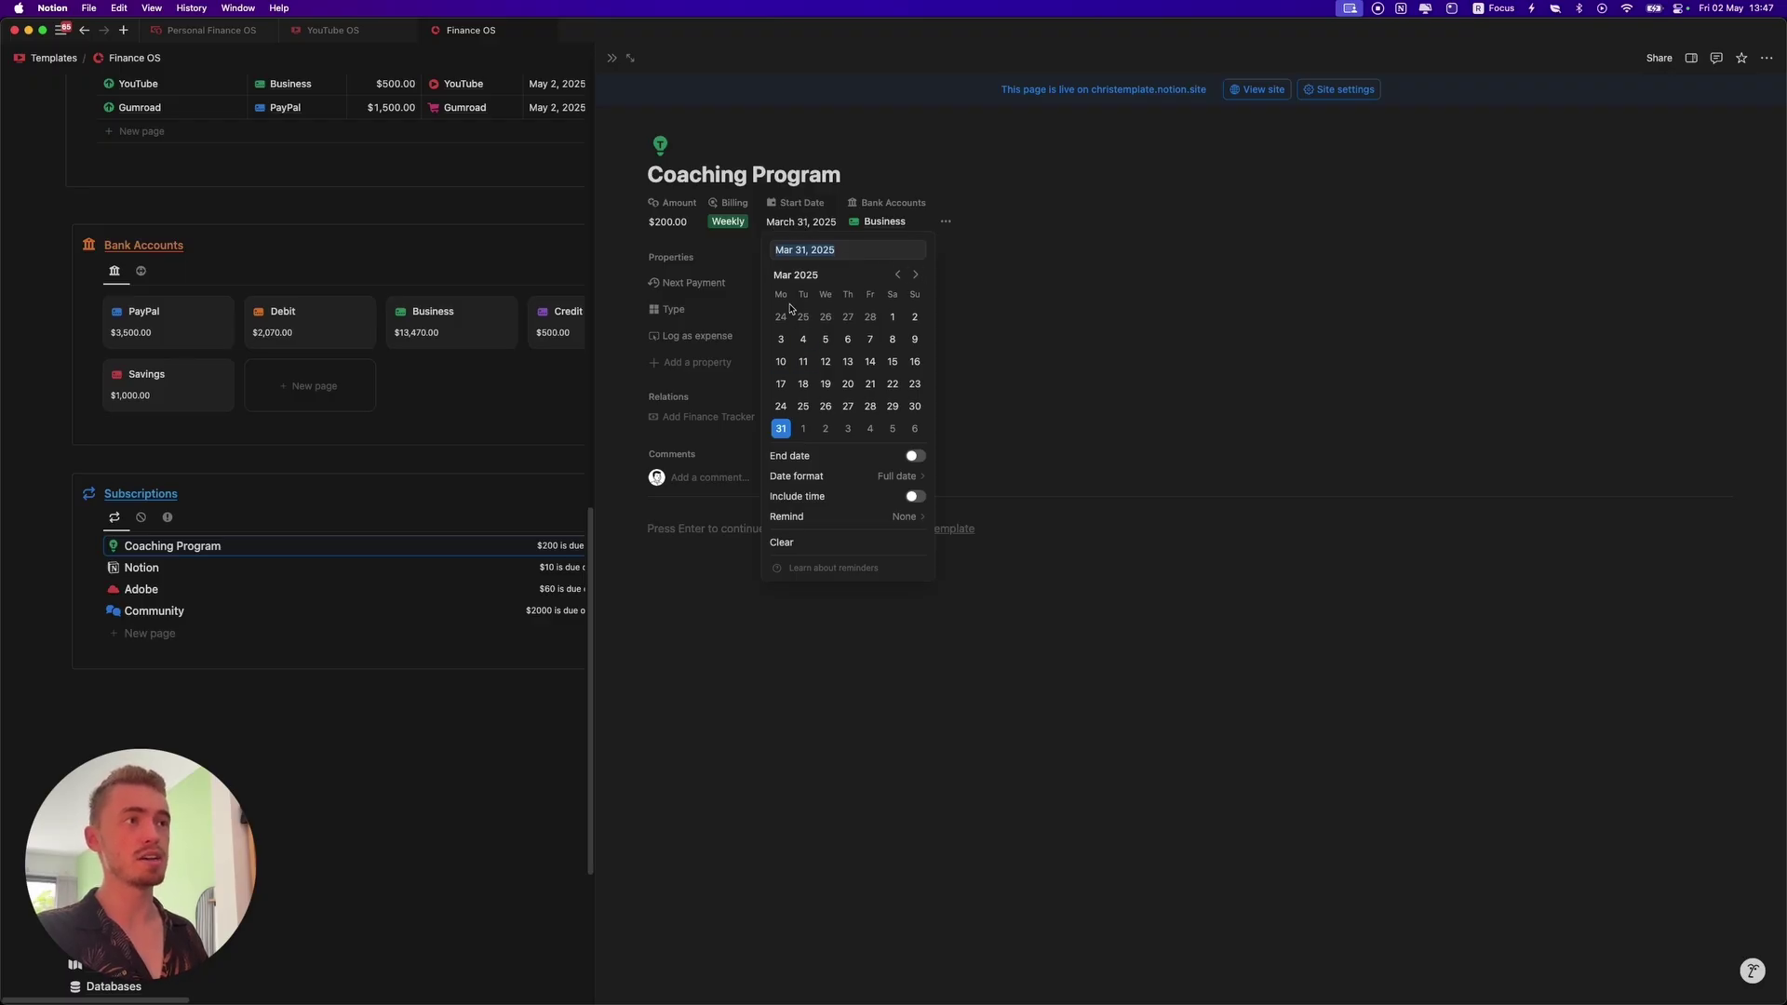
left_click(914, 276)
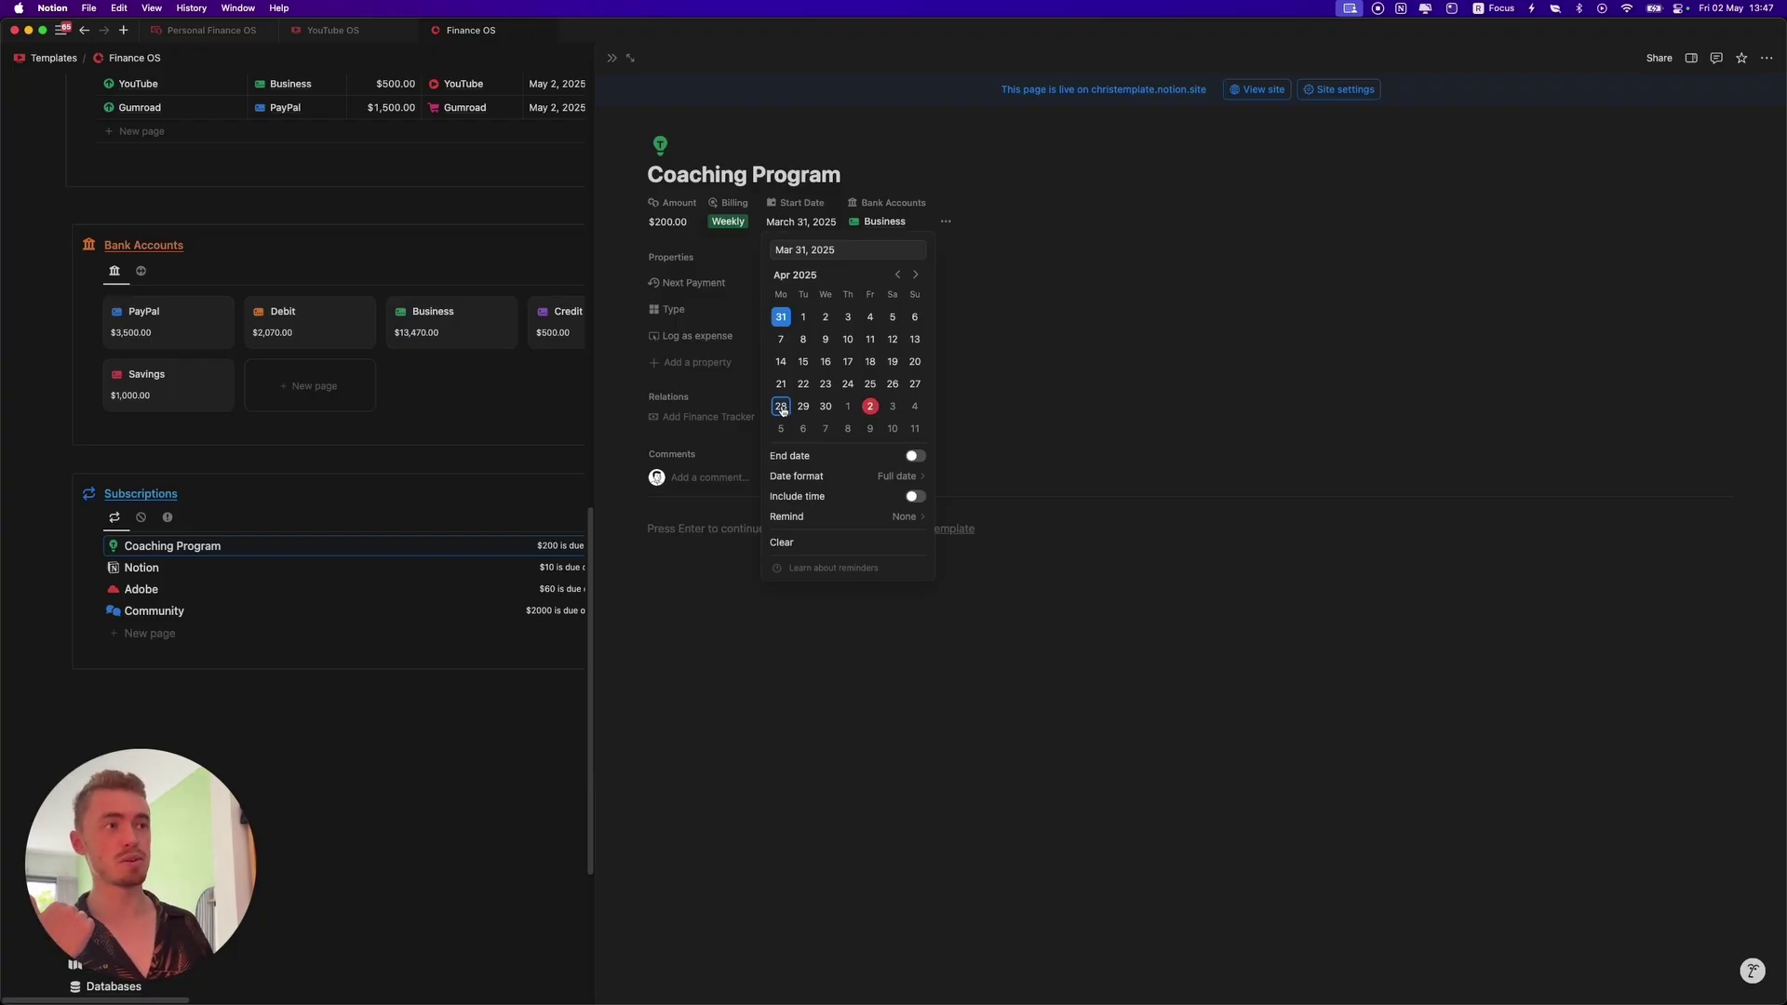
key("Escape")
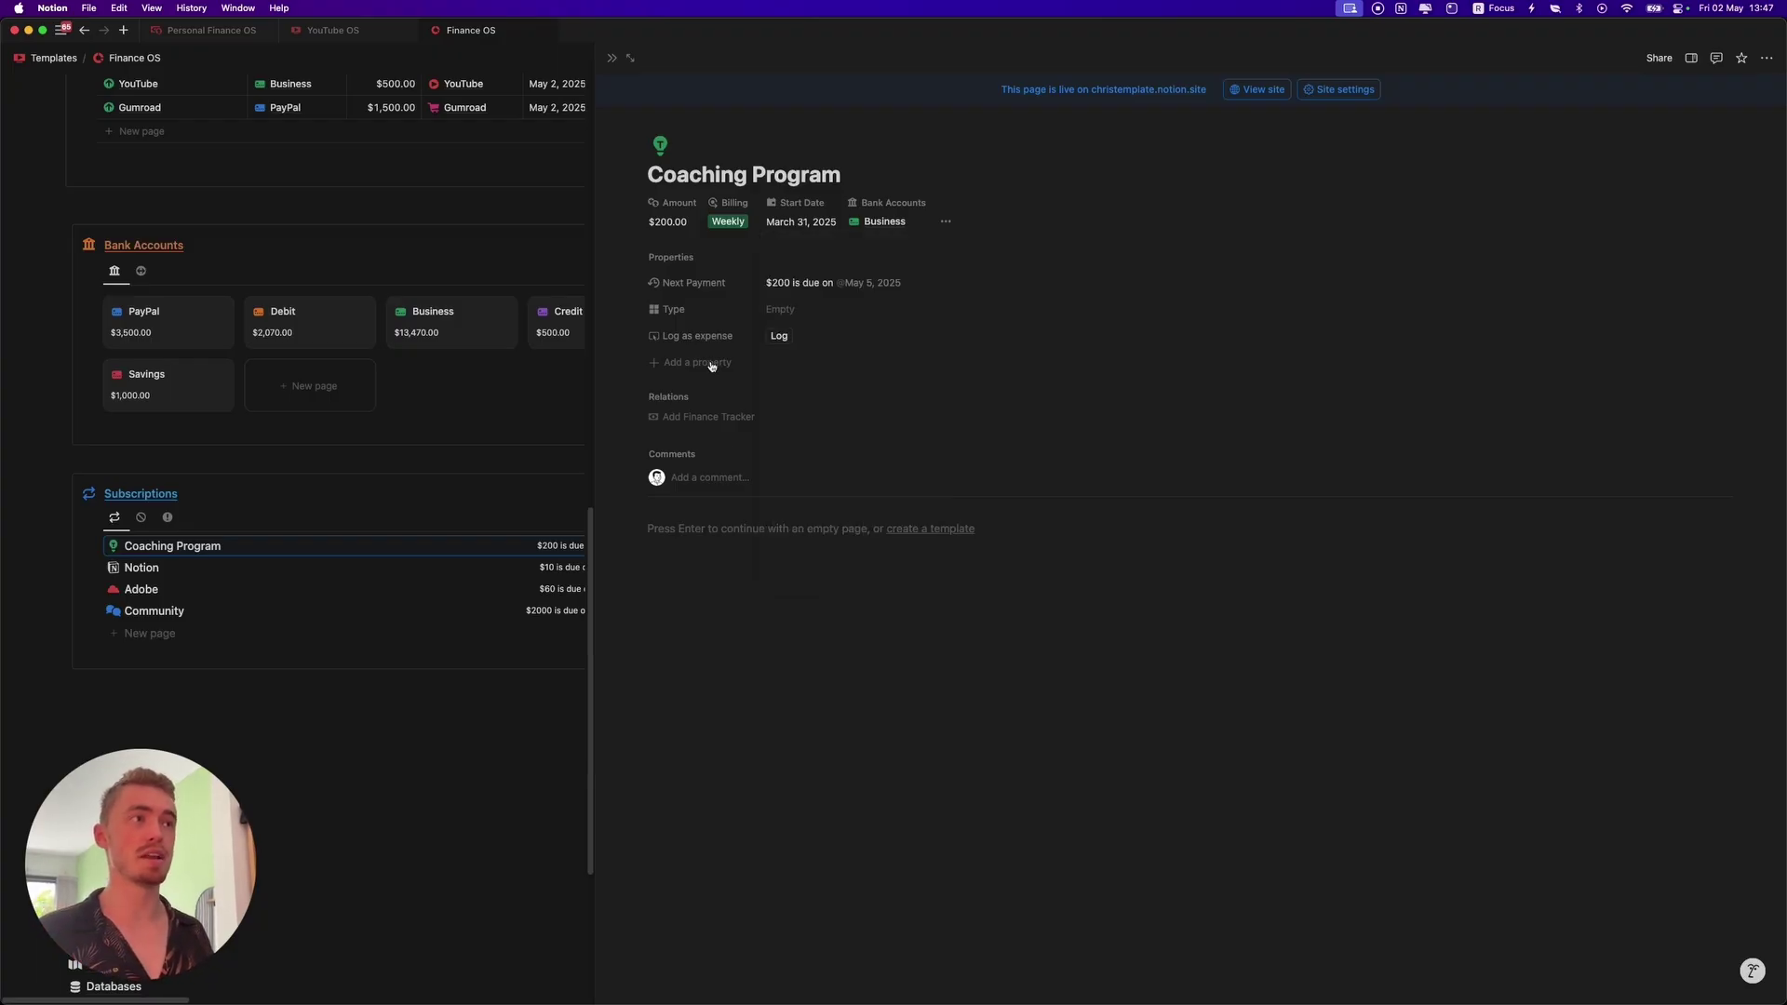
Set the Coaching Program's billing to Monthly, and look at April and May 2025 in its start date calendar without changing the date
left_click(735, 222)
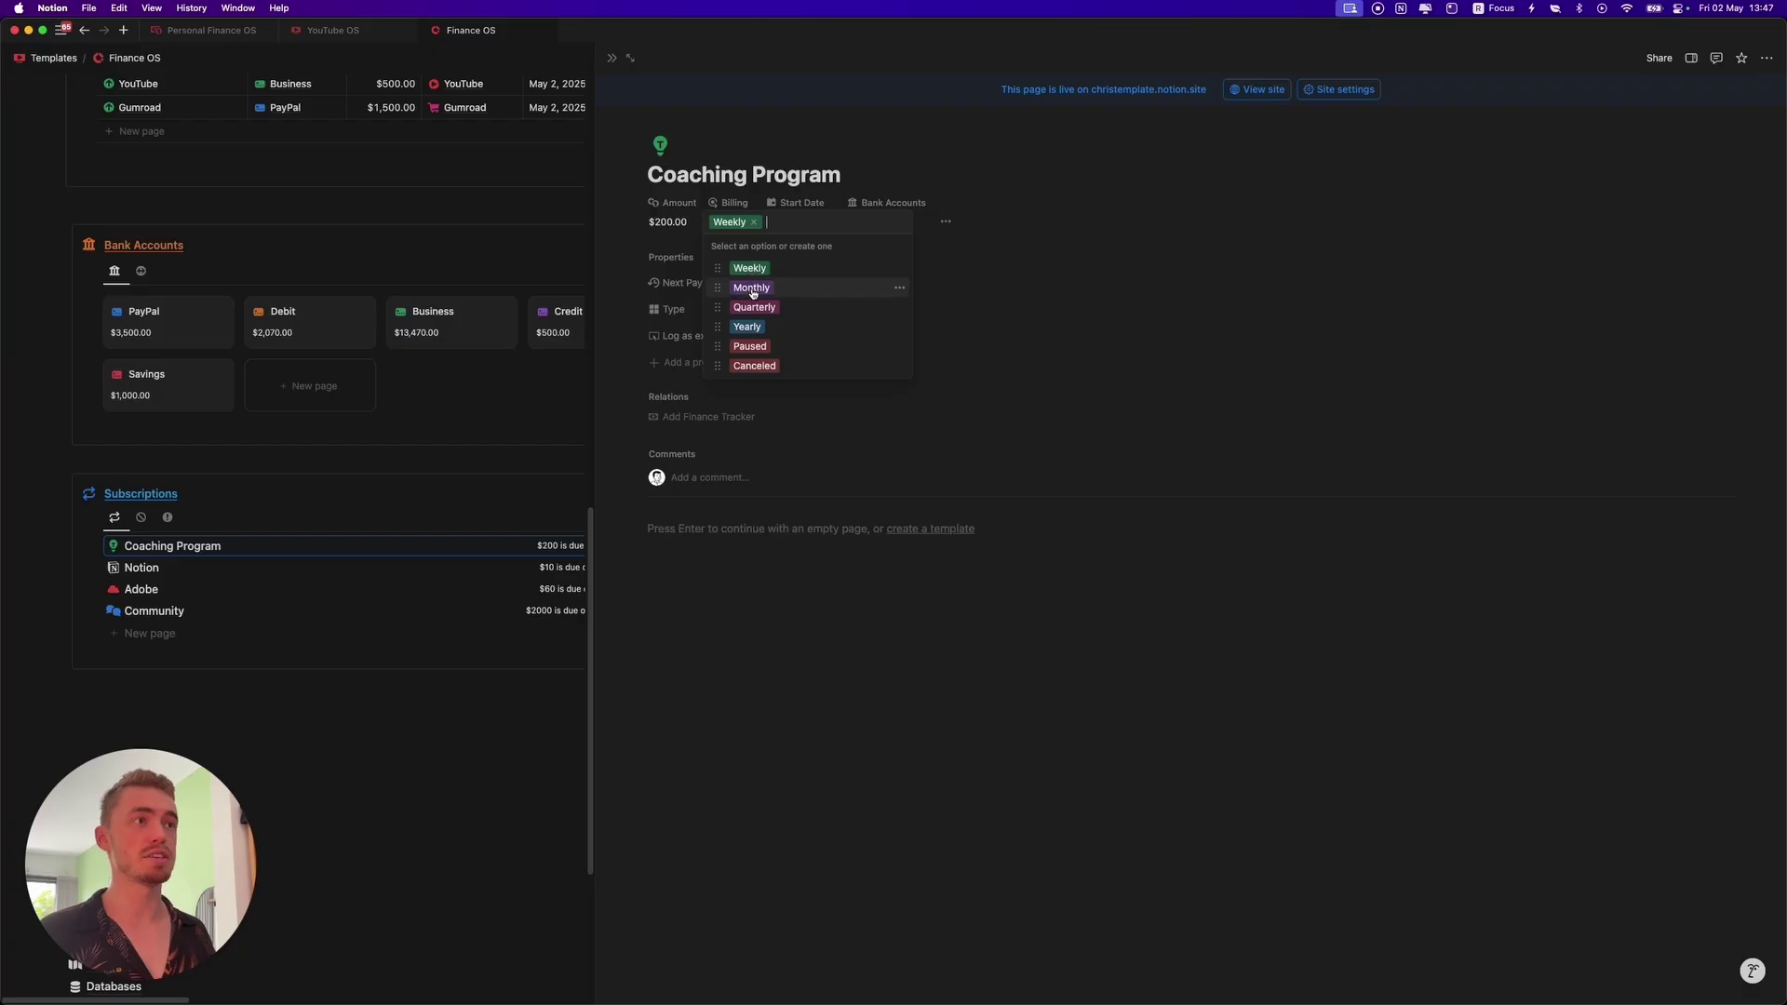
left_click(752, 289)
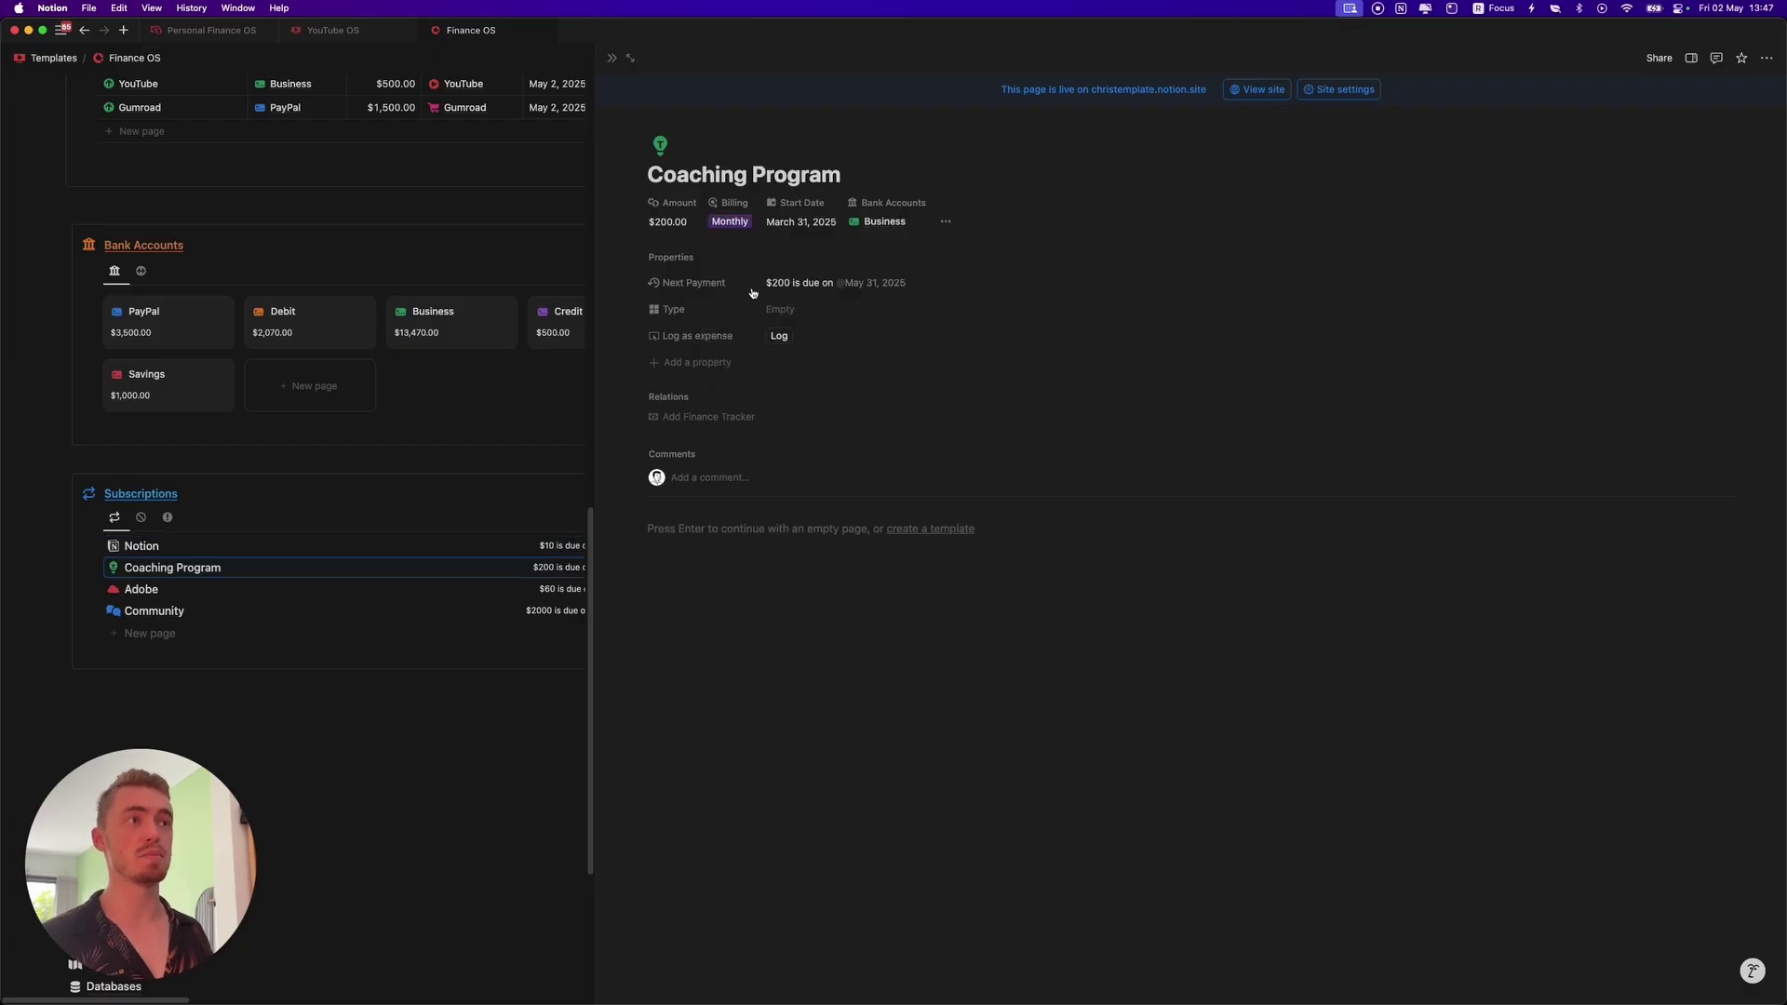
left_click(794, 224)
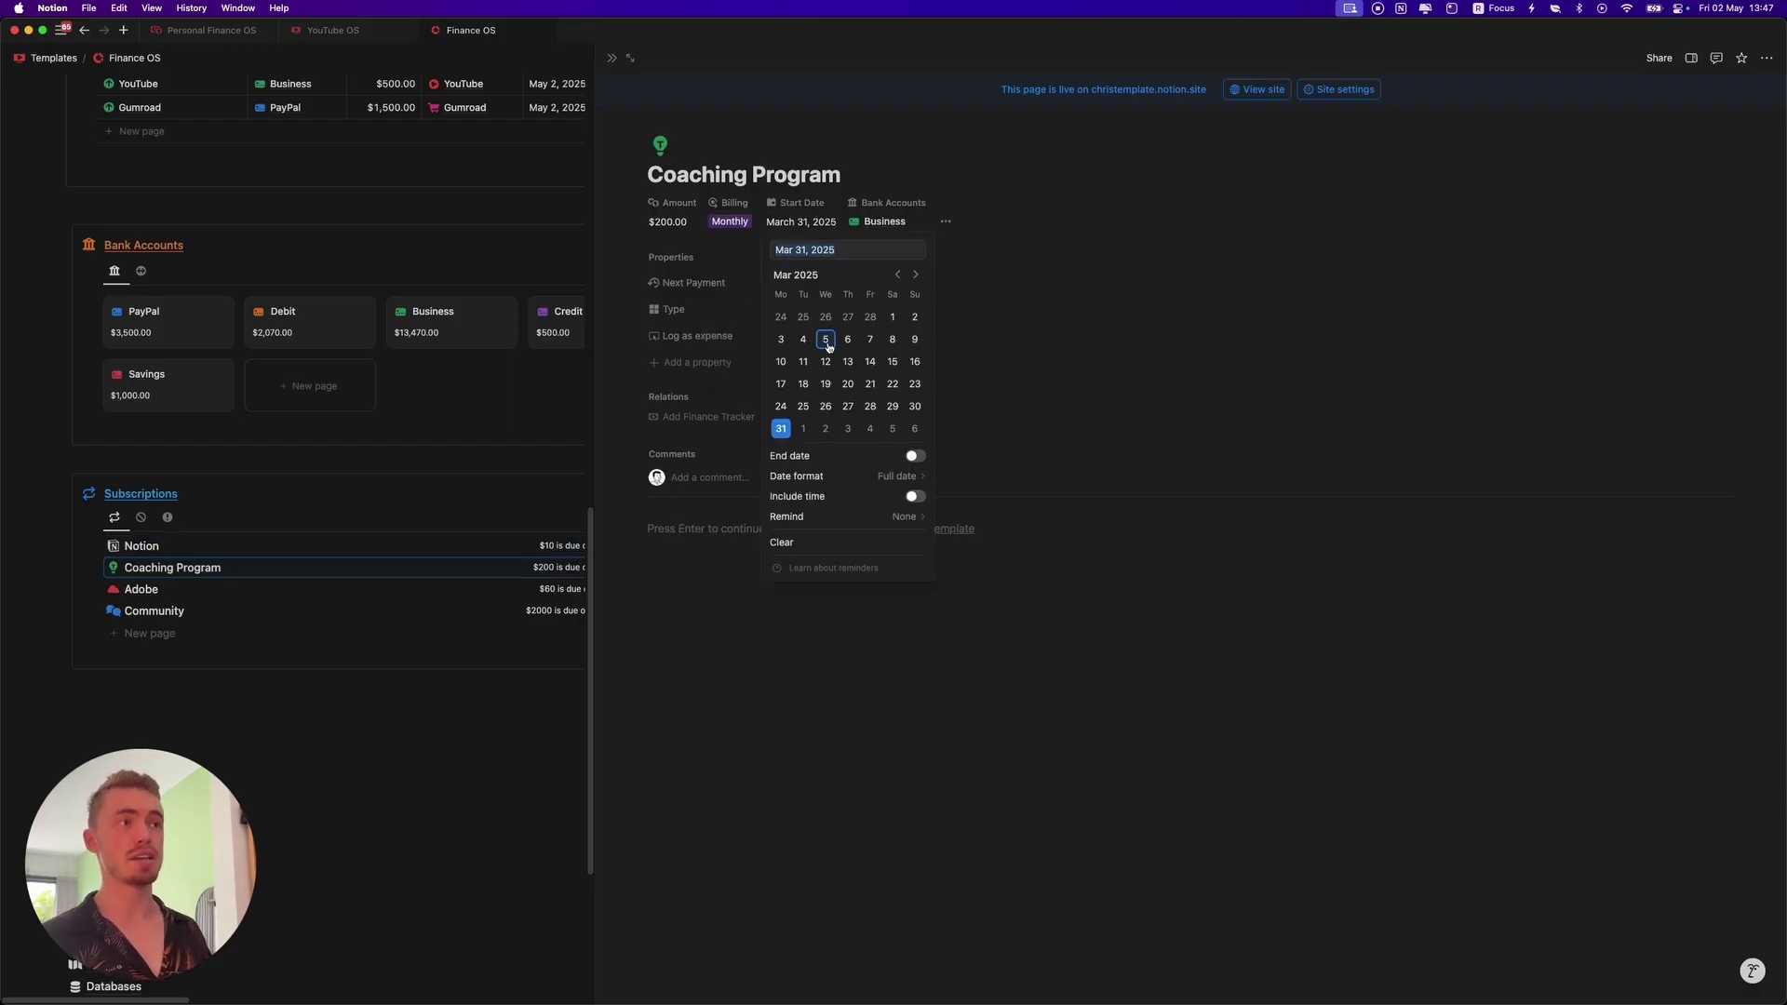
left_click(918, 275)
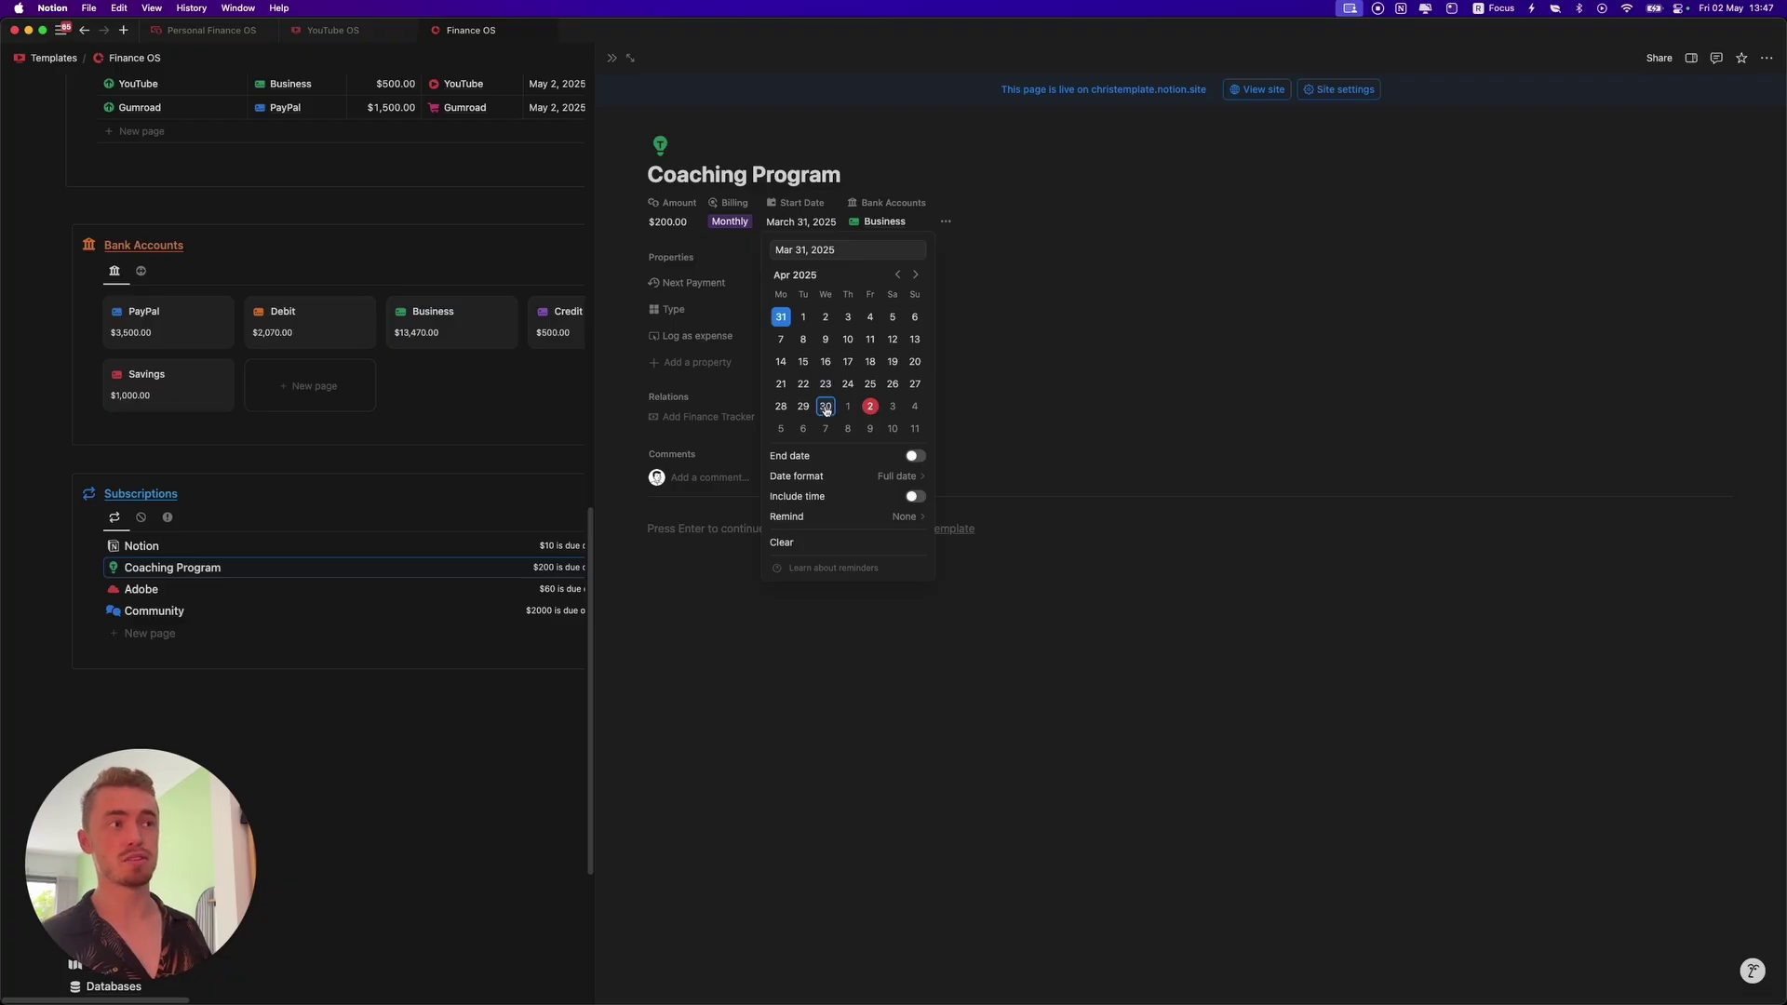
left_click(915, 274)
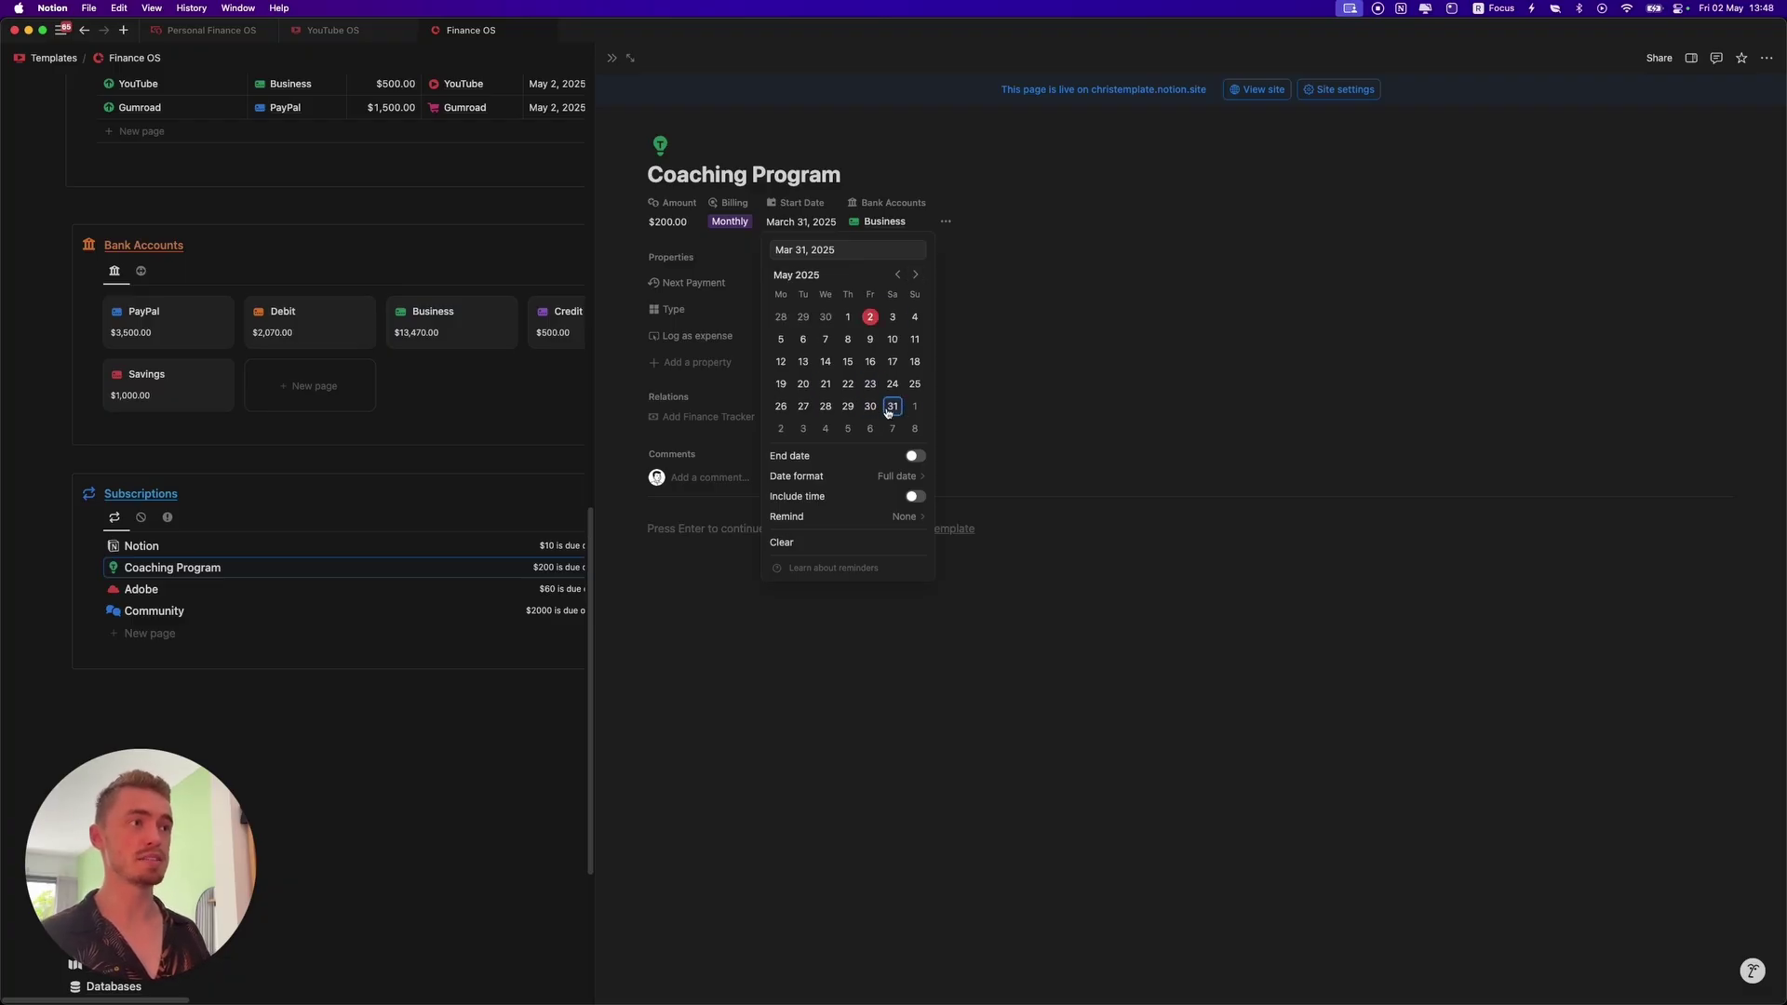
left_click(680, 334)
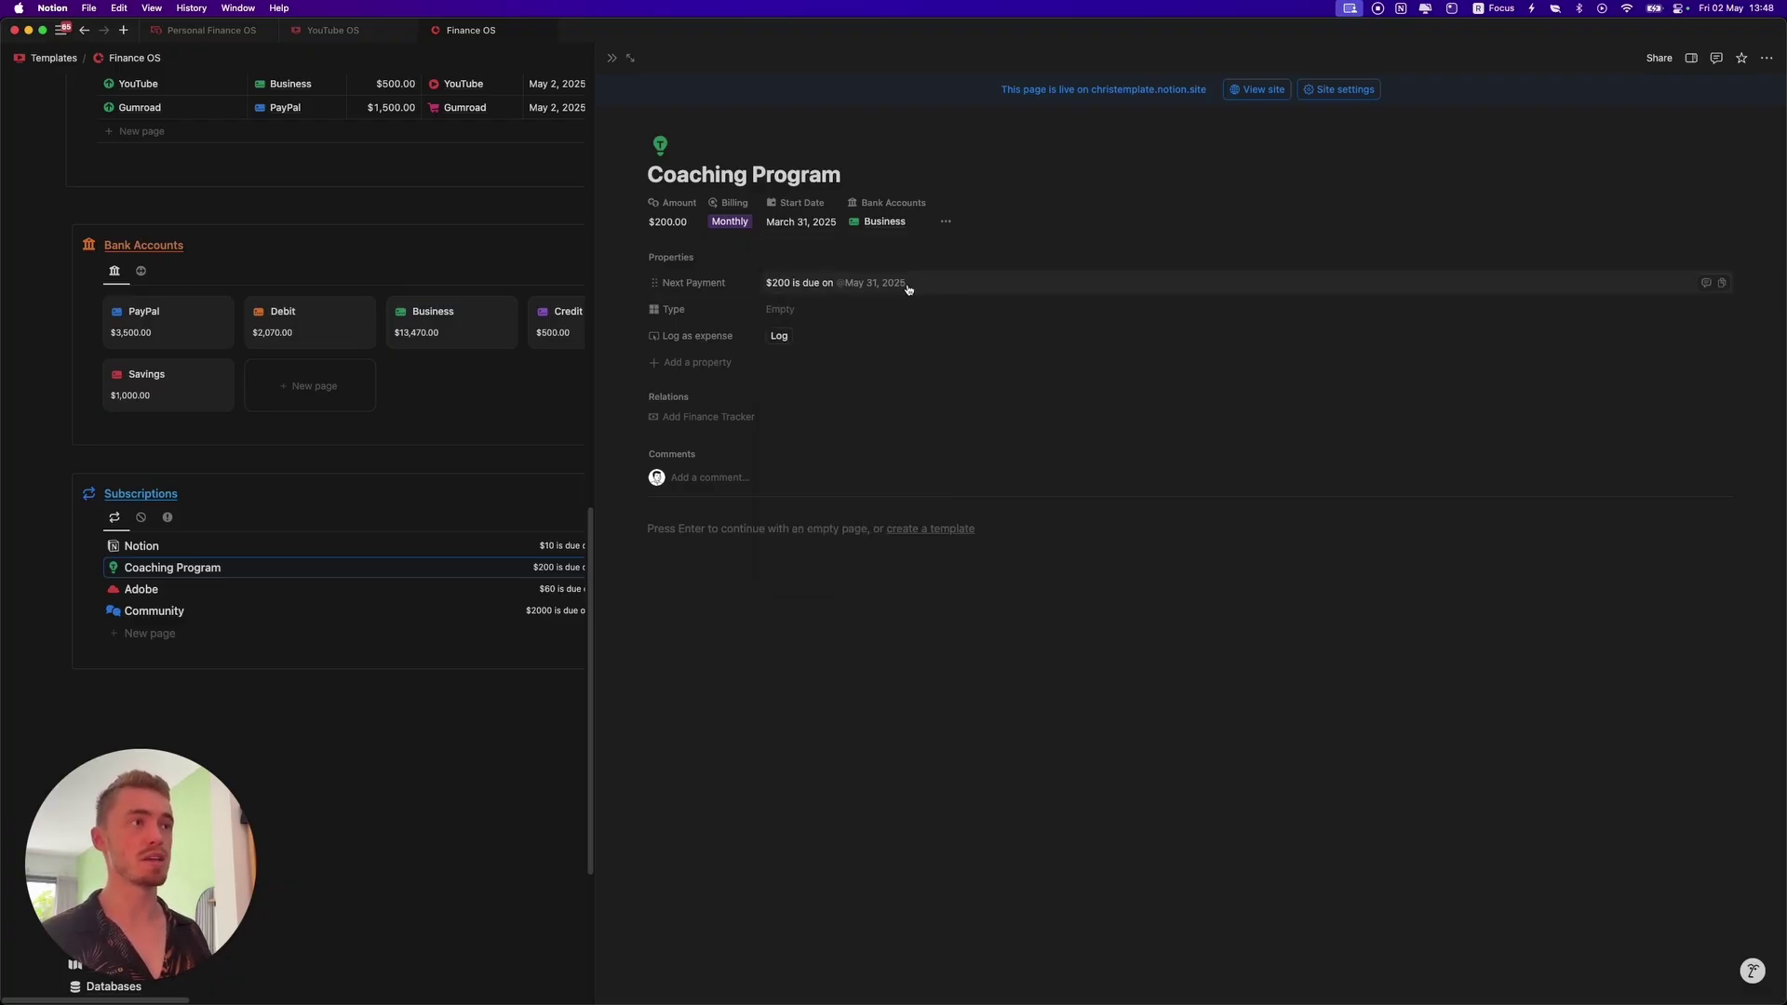
Switch the Coaching Program's billing through Quarterly, Yearly and Paused to compare the next payment for each option
left_click(730, 222)
left_click(786, 296)
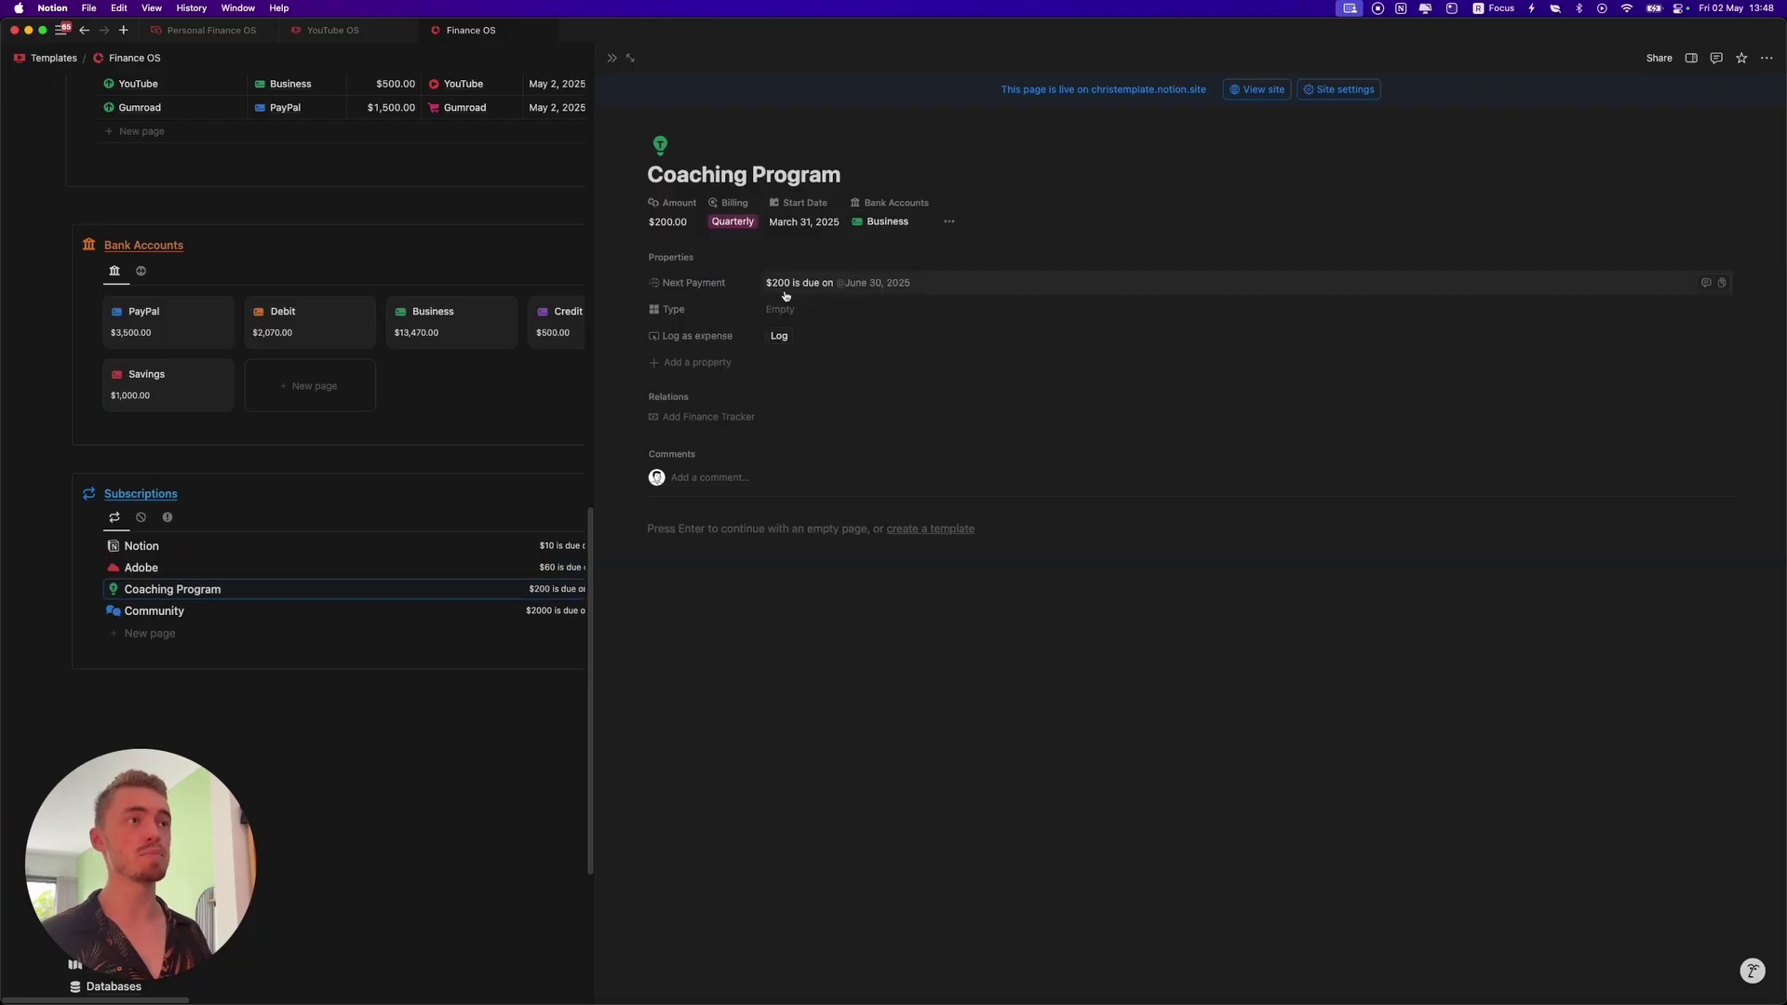
left_click(733, 222)
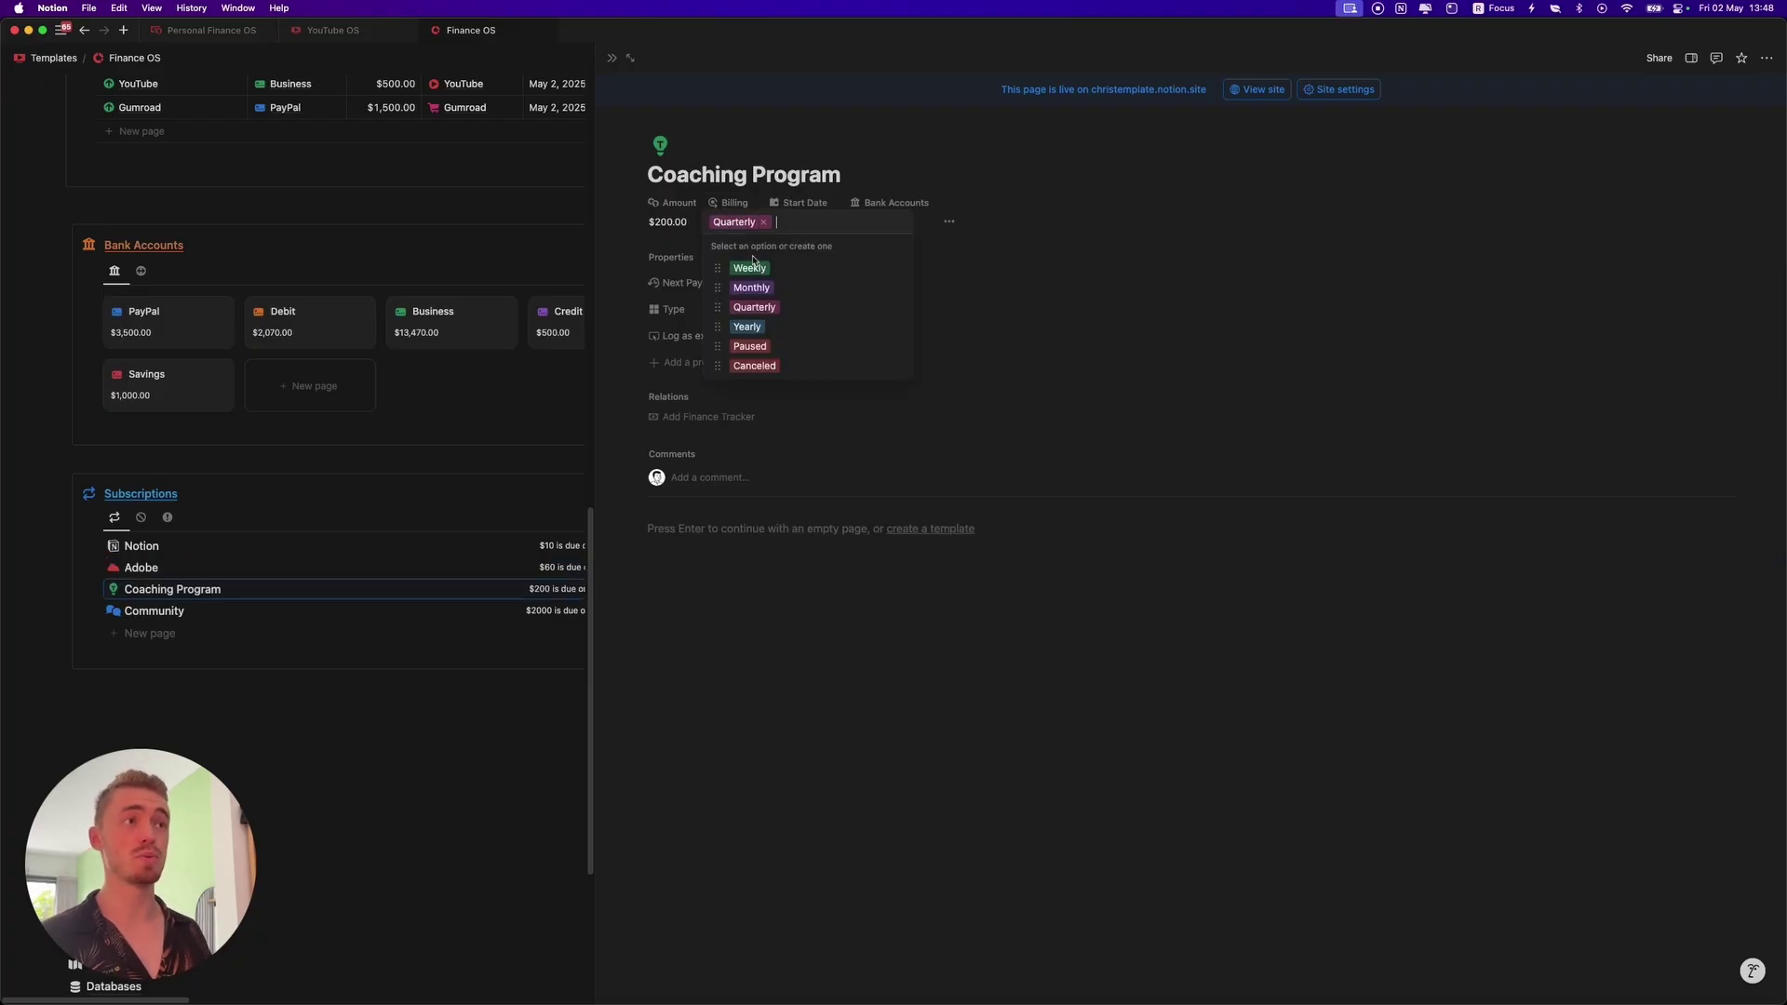
left_click(771, 327)
left_click(730, 222)
left_click(772, 346)
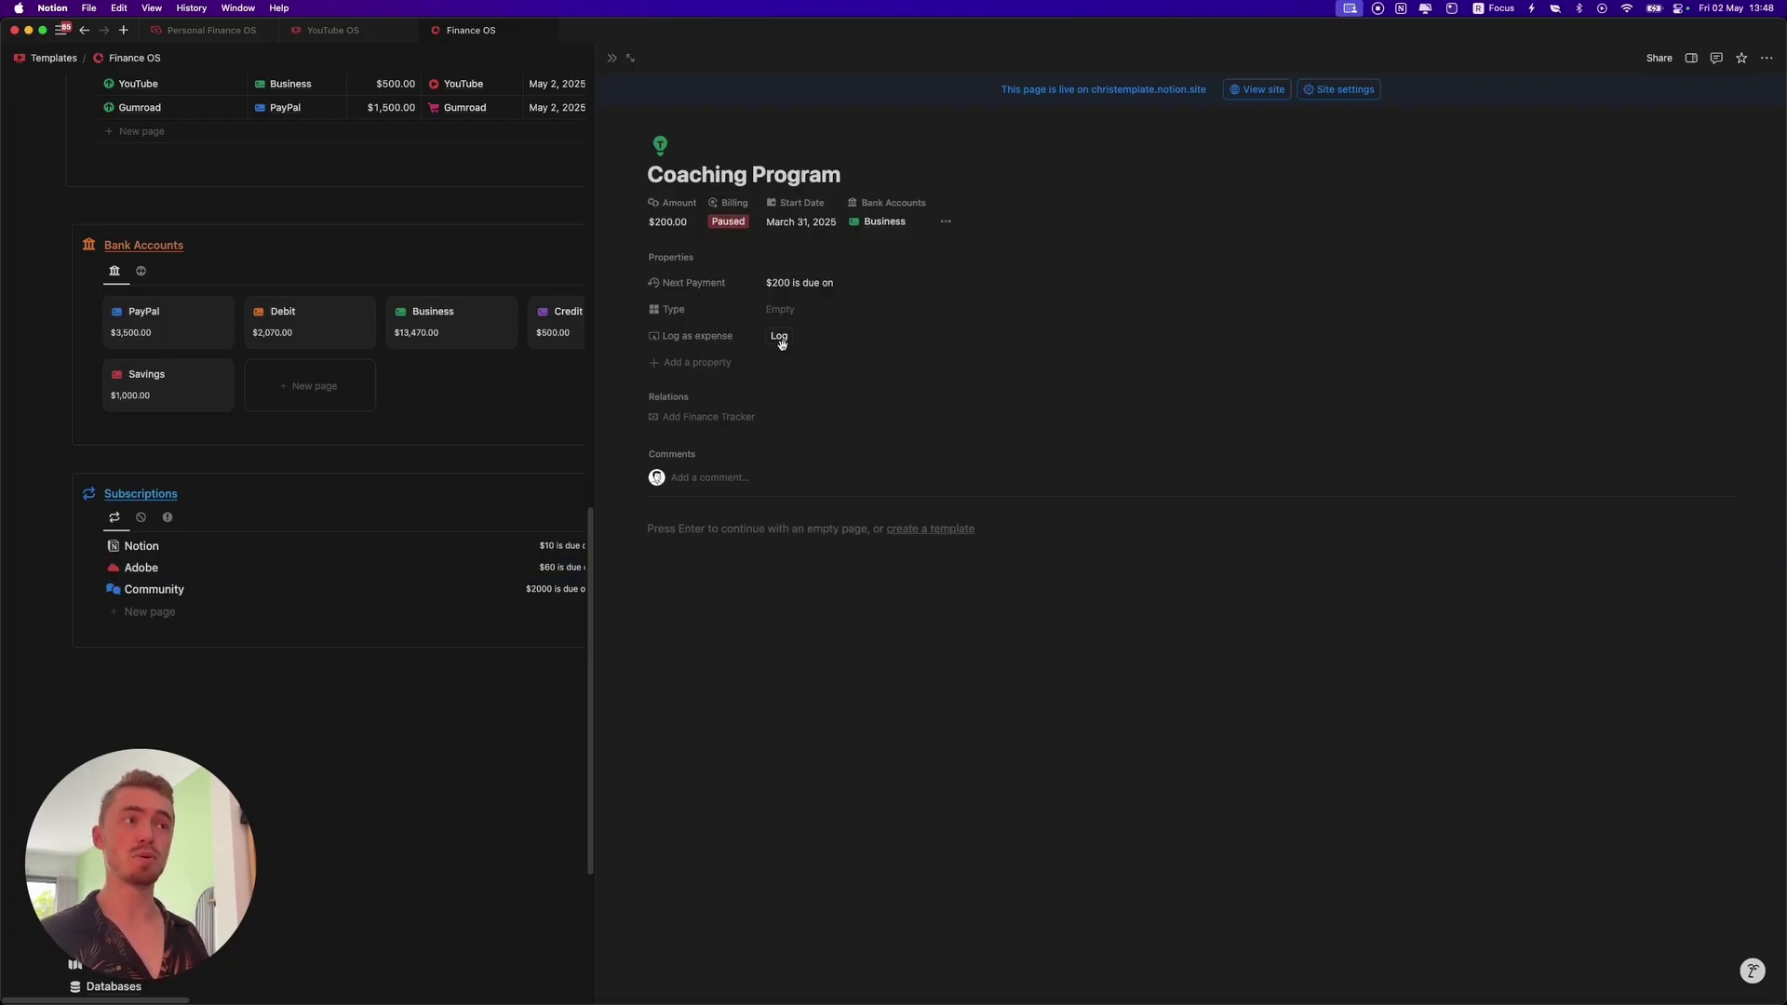
Set the Coaching Program's billing to Monthly, return it to Weekly, and close the subscription's page
left_click(720, 220)
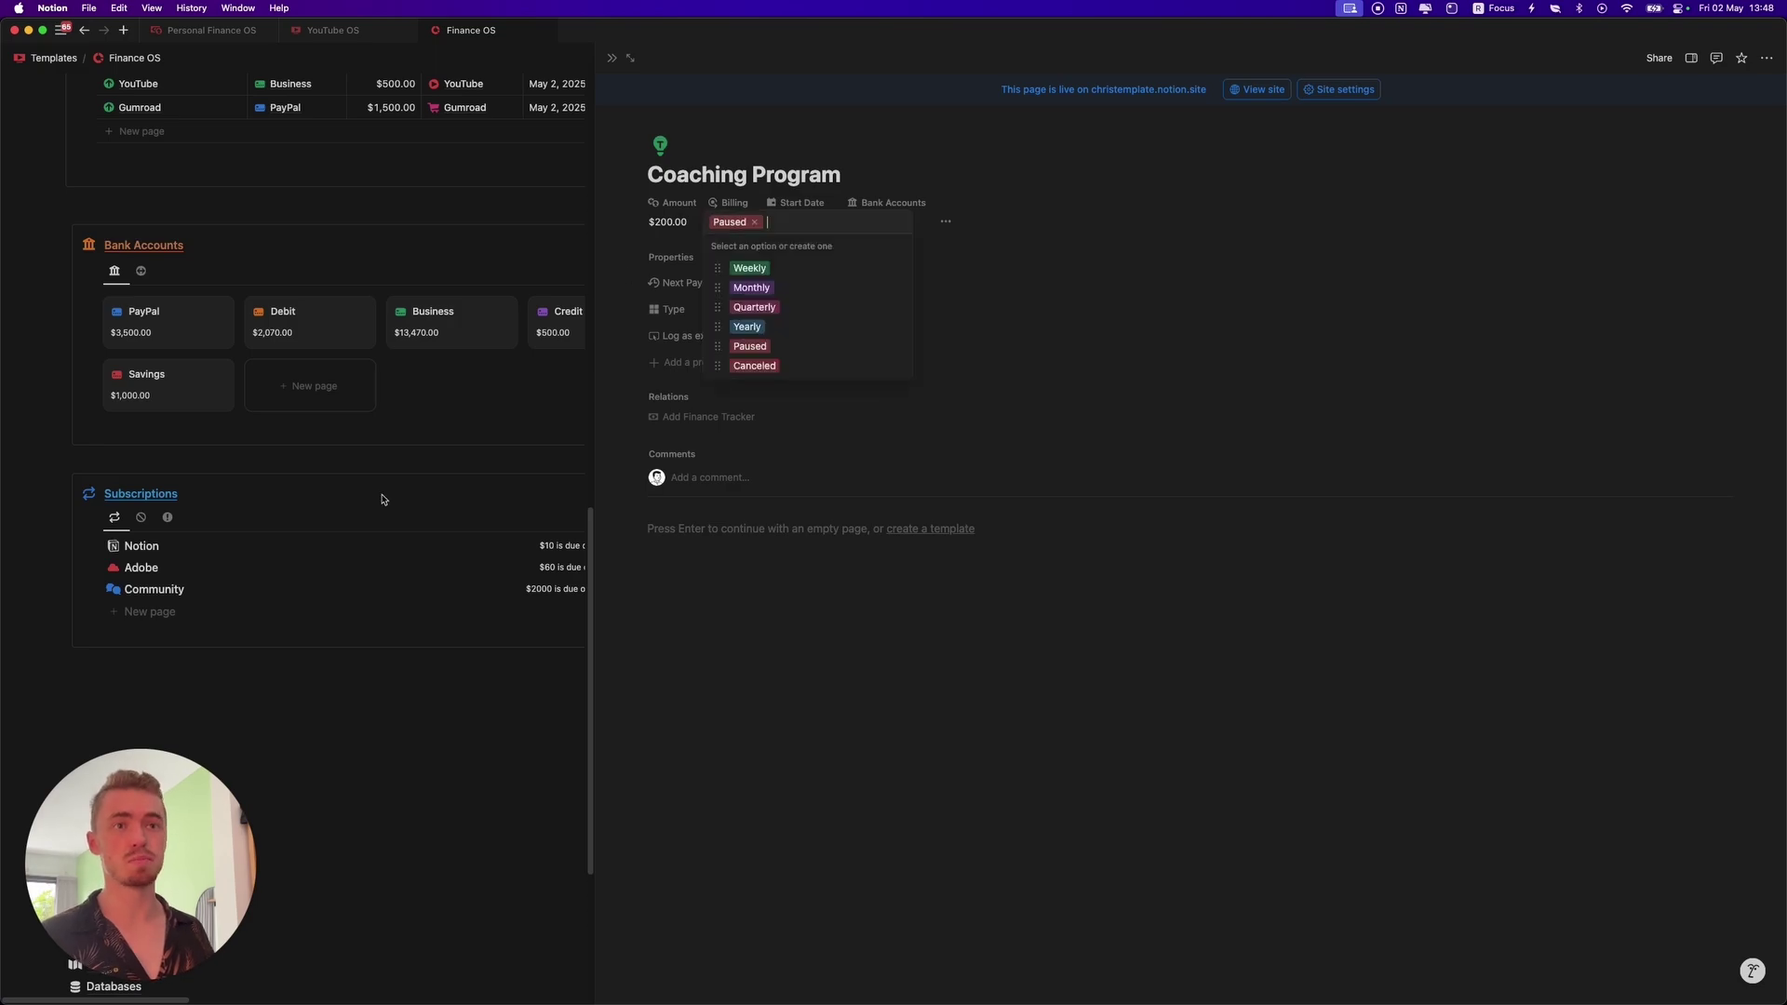
left_click(751, 288)
left_click(731, 222)
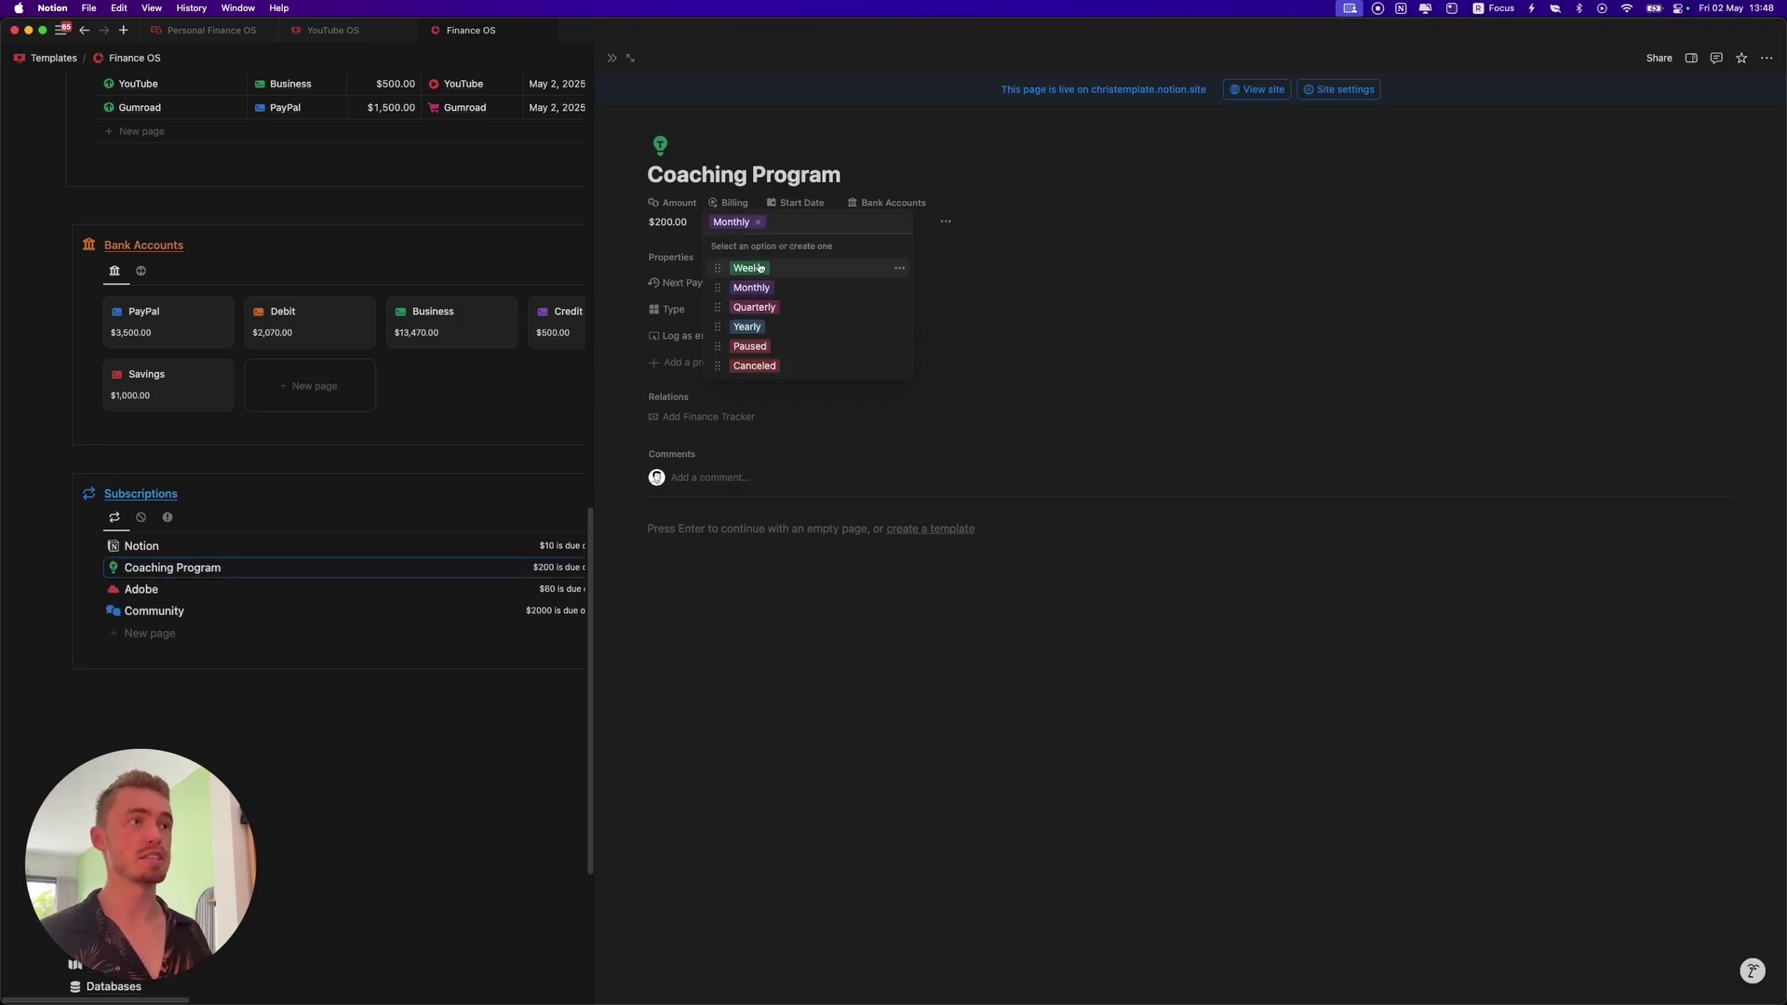
left_click(758, 268)
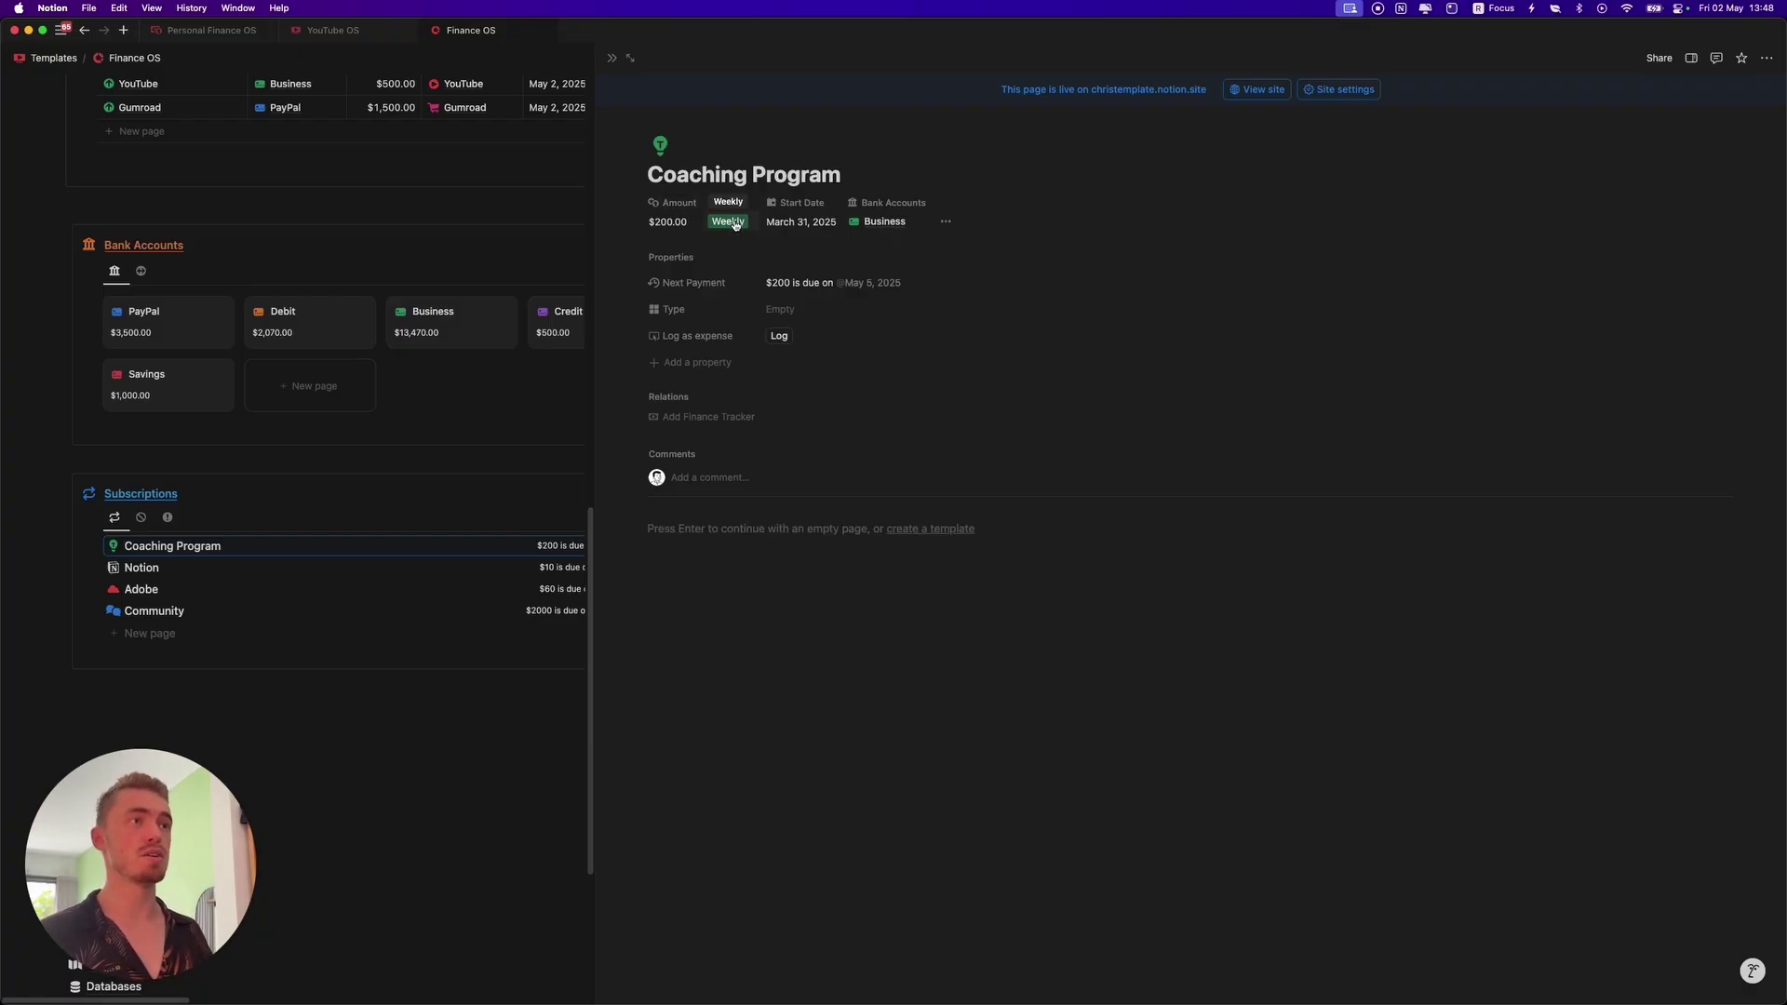
left_click(611, 60)
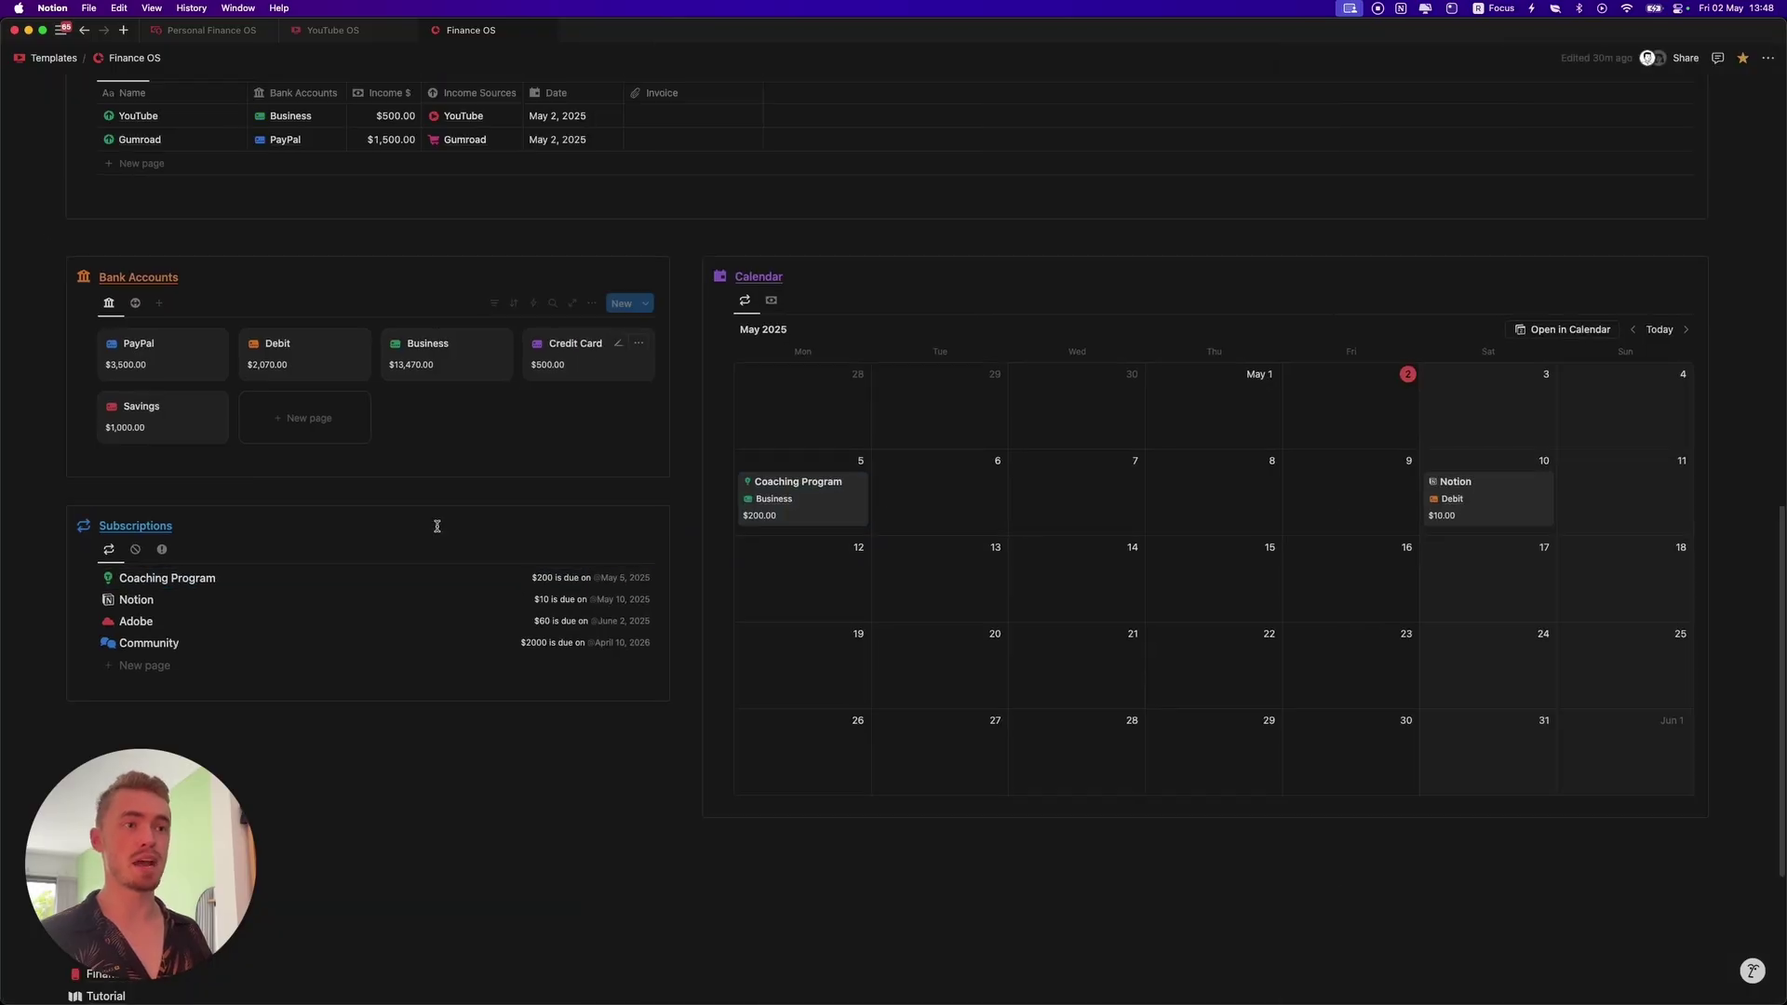
Reopen the Coaching Program, page ahead in its start date calendar without changing the date, and close its page
left_click(428, 585)
left_click(791, 220)
left_click(915, 274)
left_click(731, 277)
left_click(611, 60)
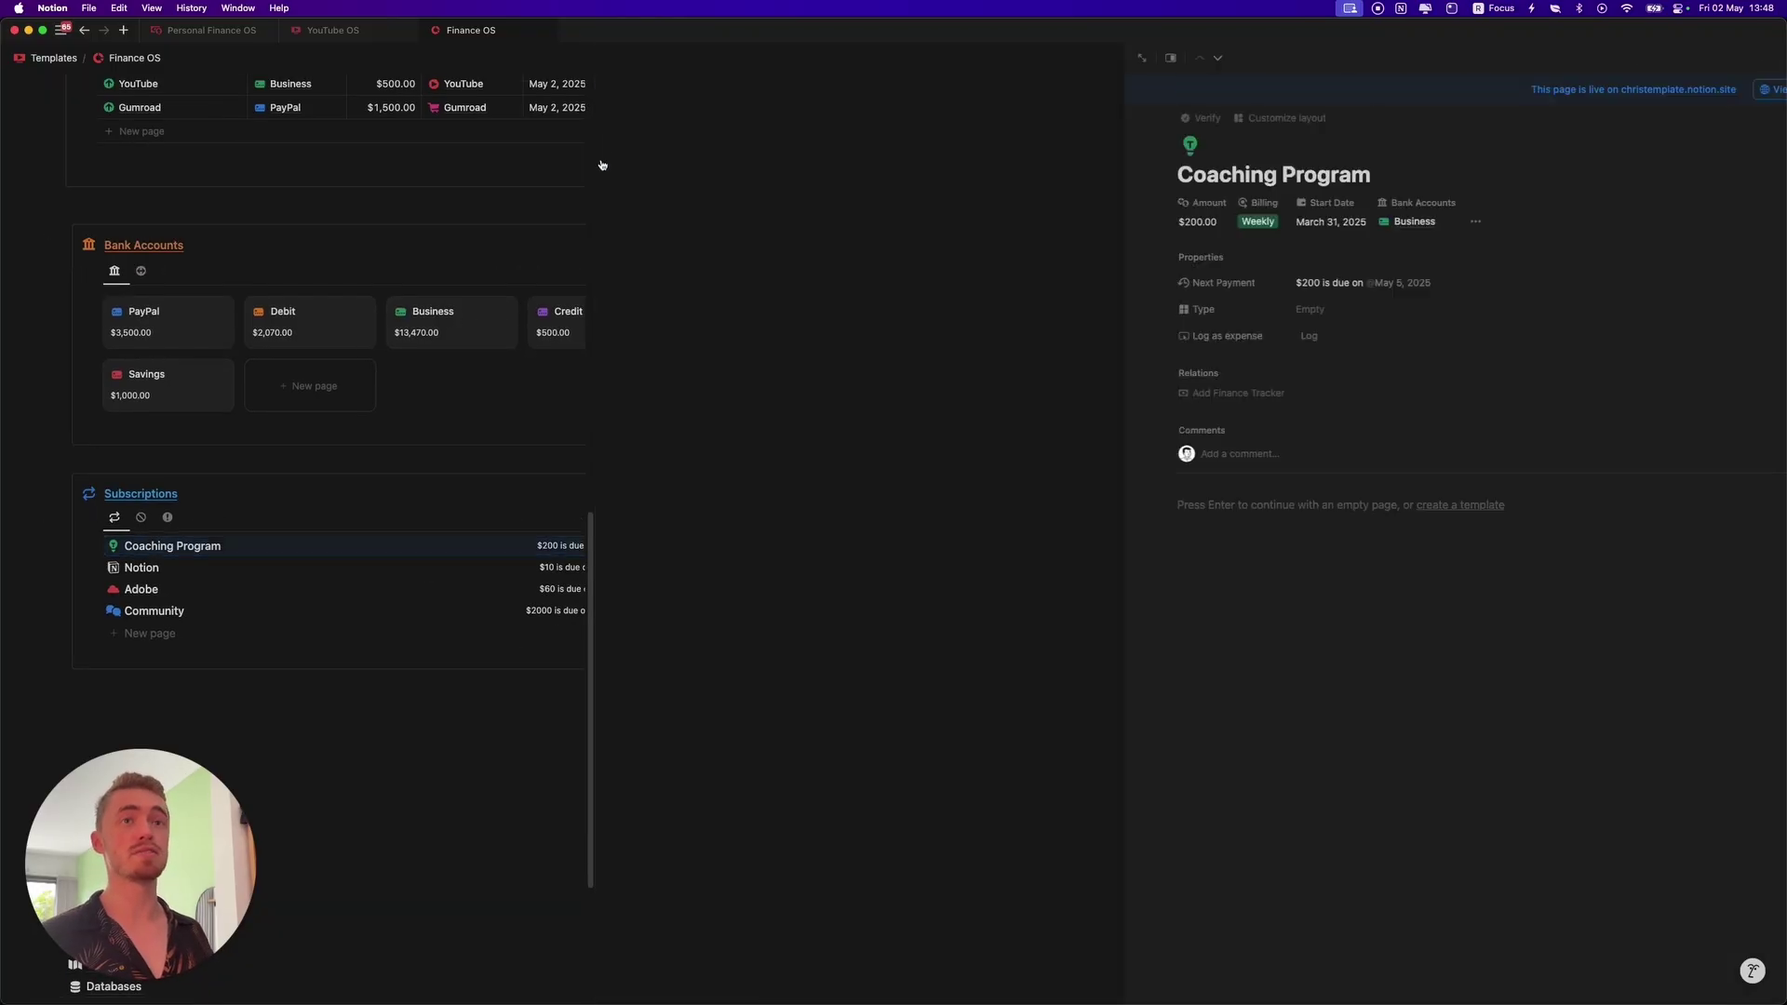
Show the due payments in Subscriptions and log the $200 Coaching Program payment as an expense
scroll(419, 299, "up", 5)
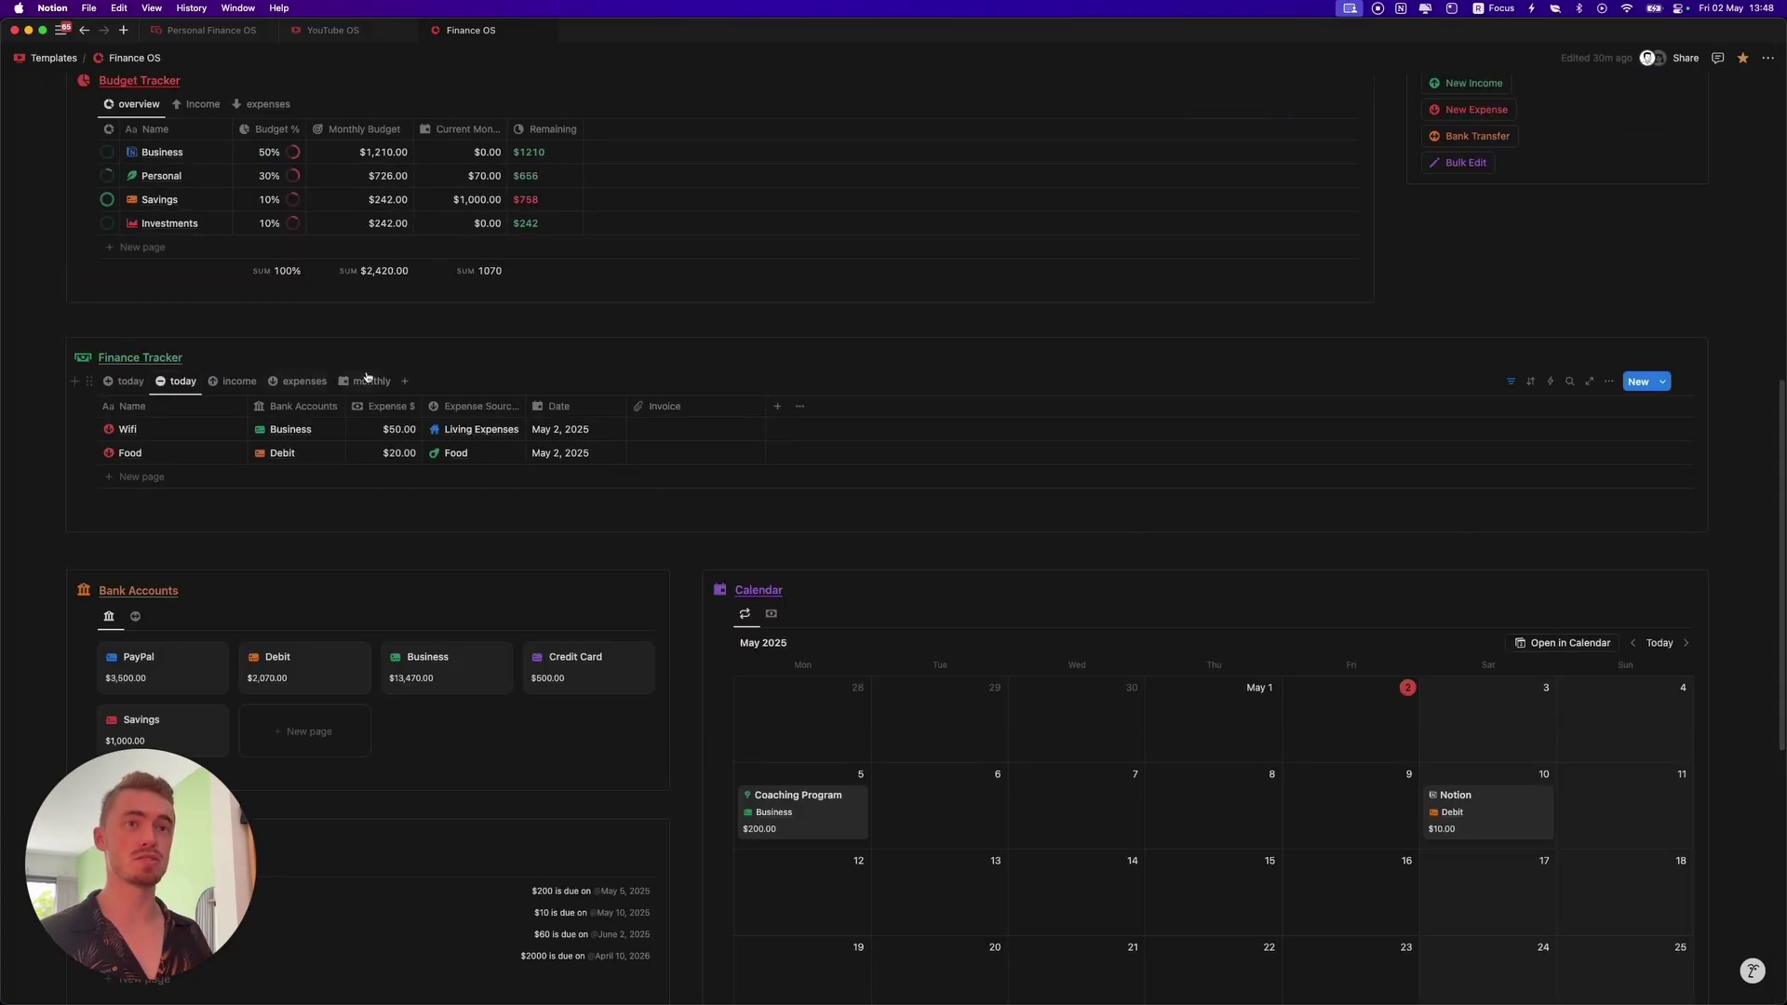
scroll(326, 385, "down", 5)
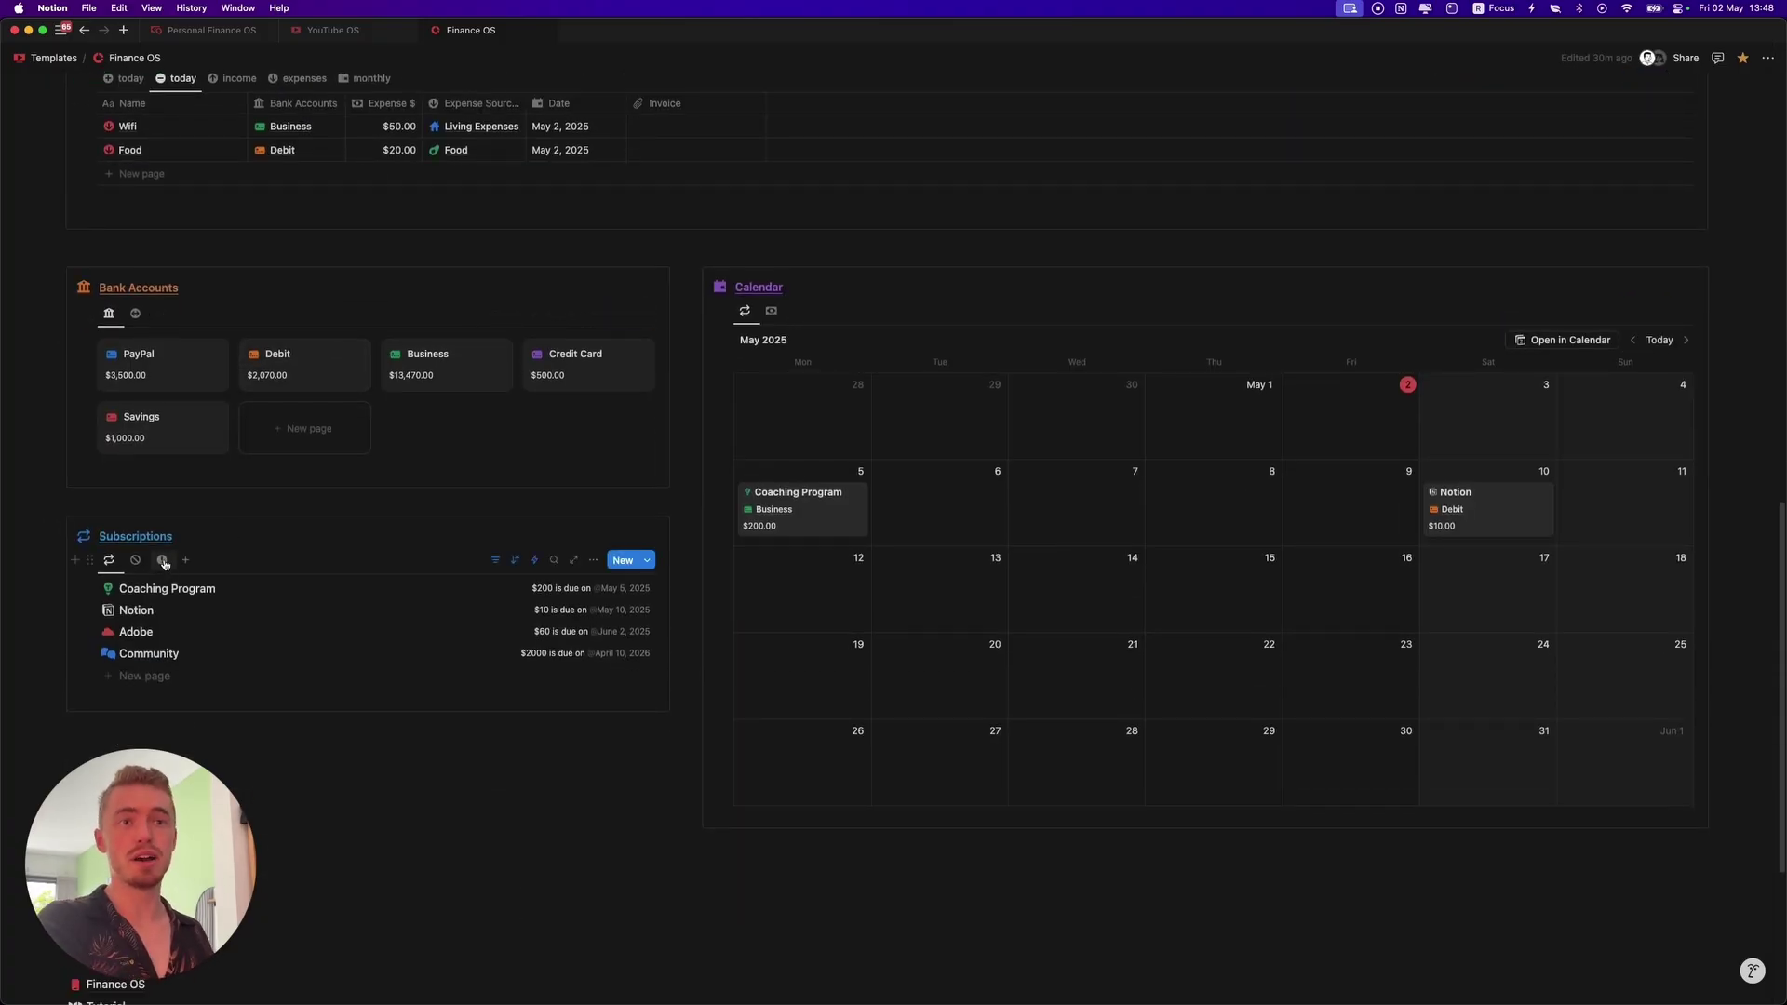
left_click(163, 561)
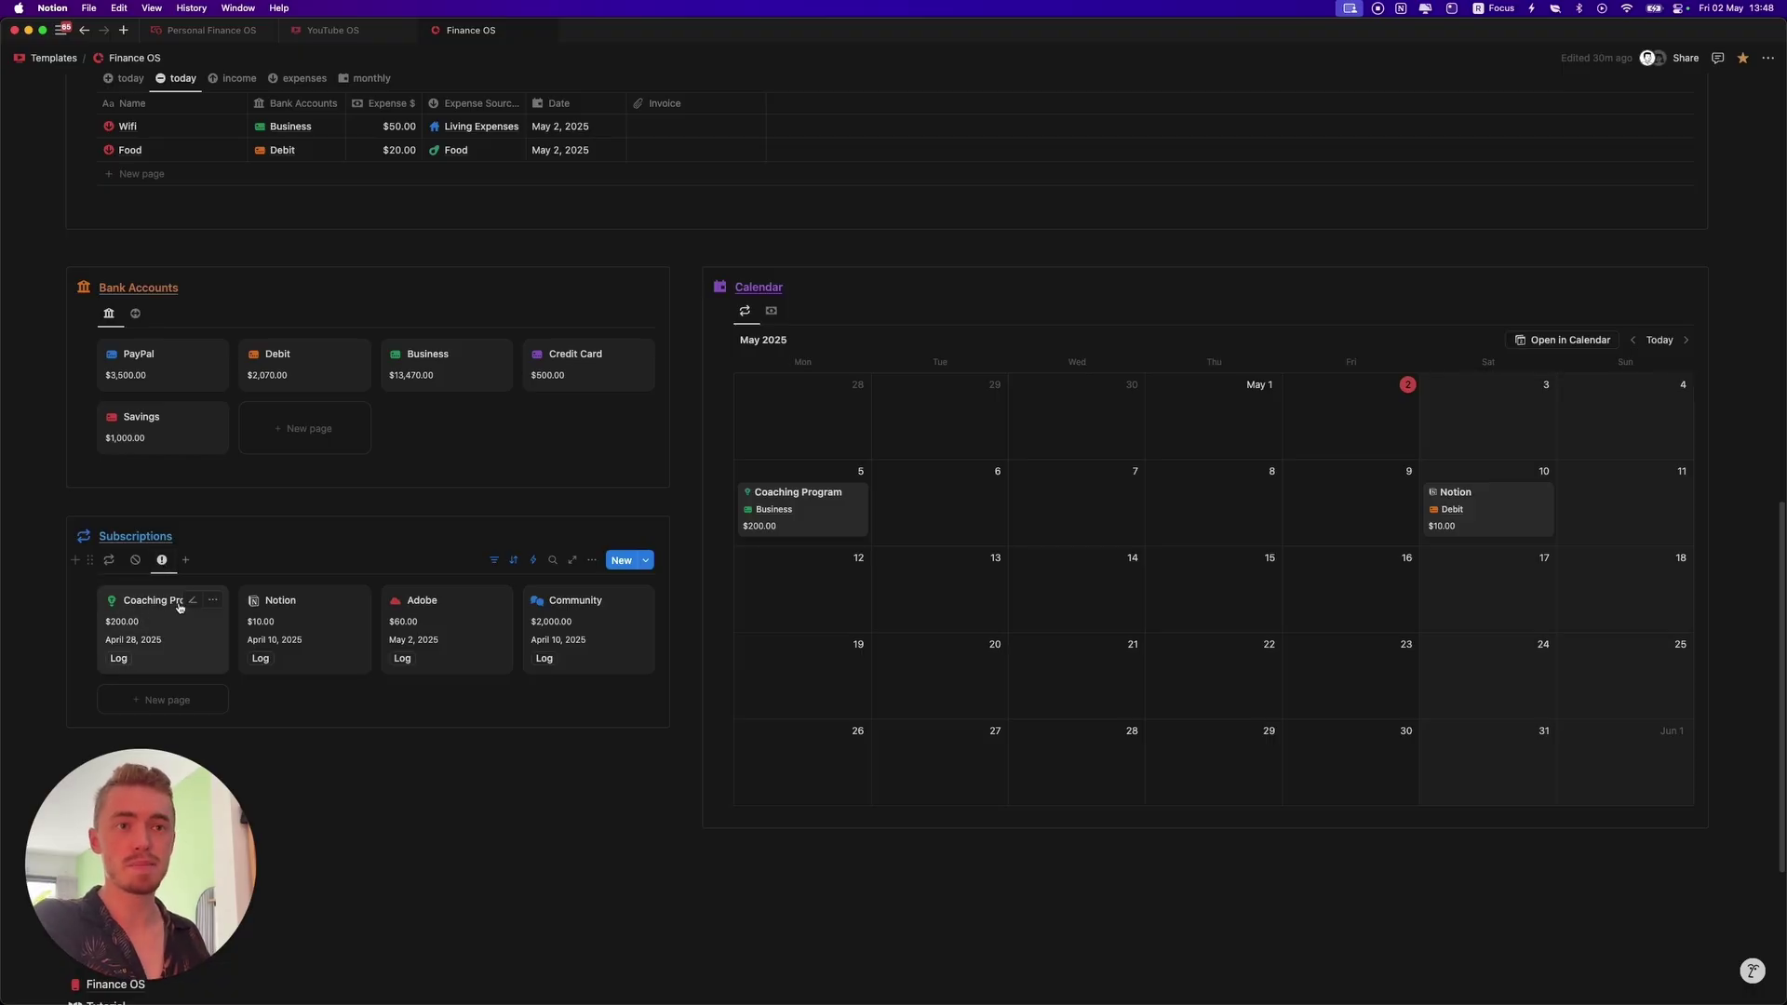
left_click(119, 659)
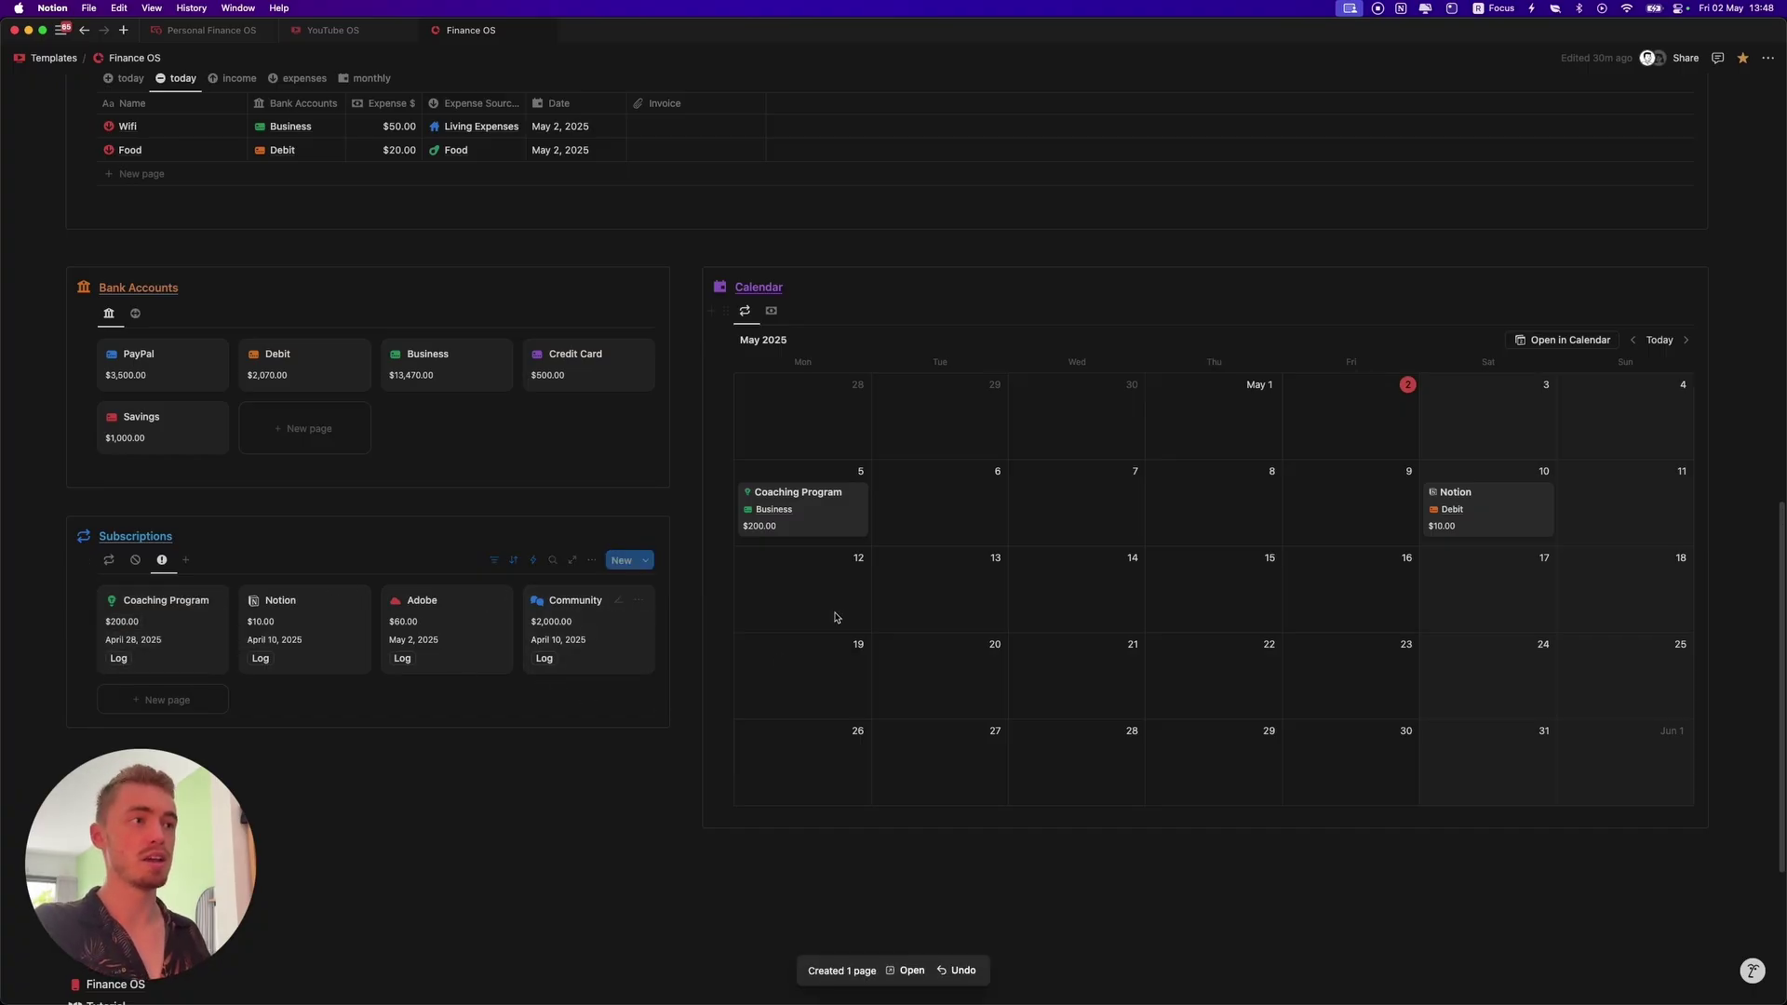
Check the Coaching Program entry in the Finance Tracker's expenses view, and return to today's income
scroll(539, 468, "up", 3)
scroll(540, 468, "up", 3)
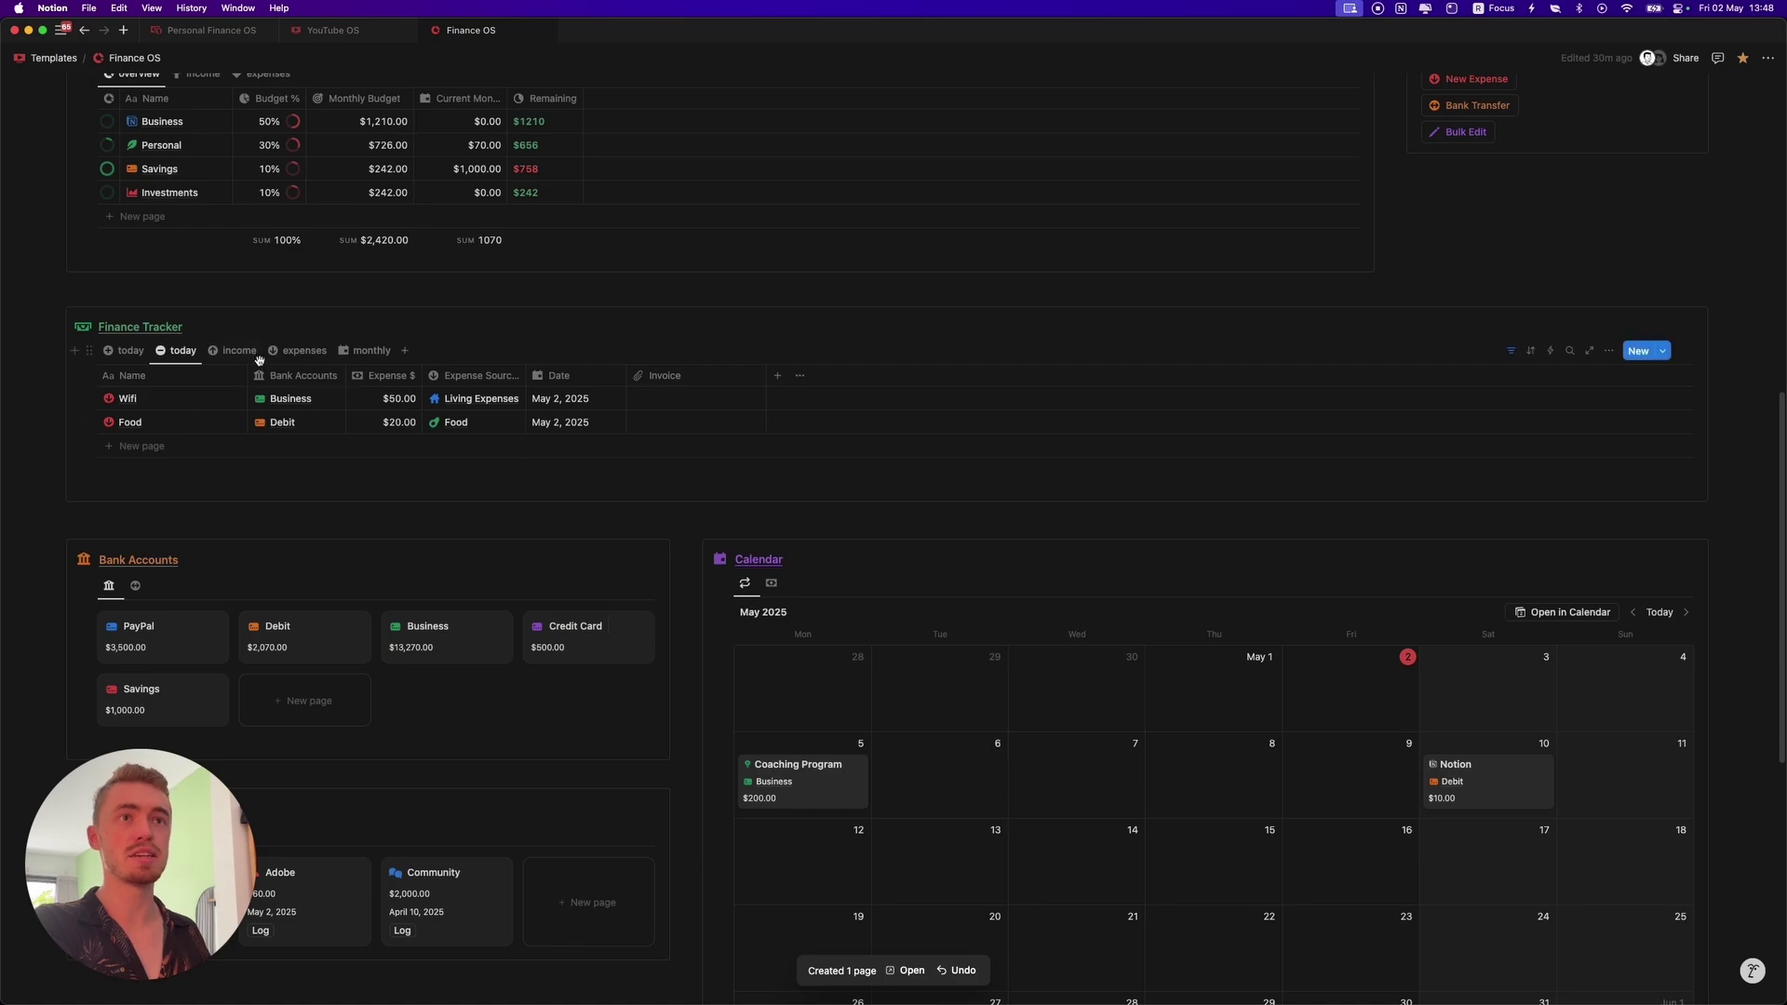
left_click(298, 351)
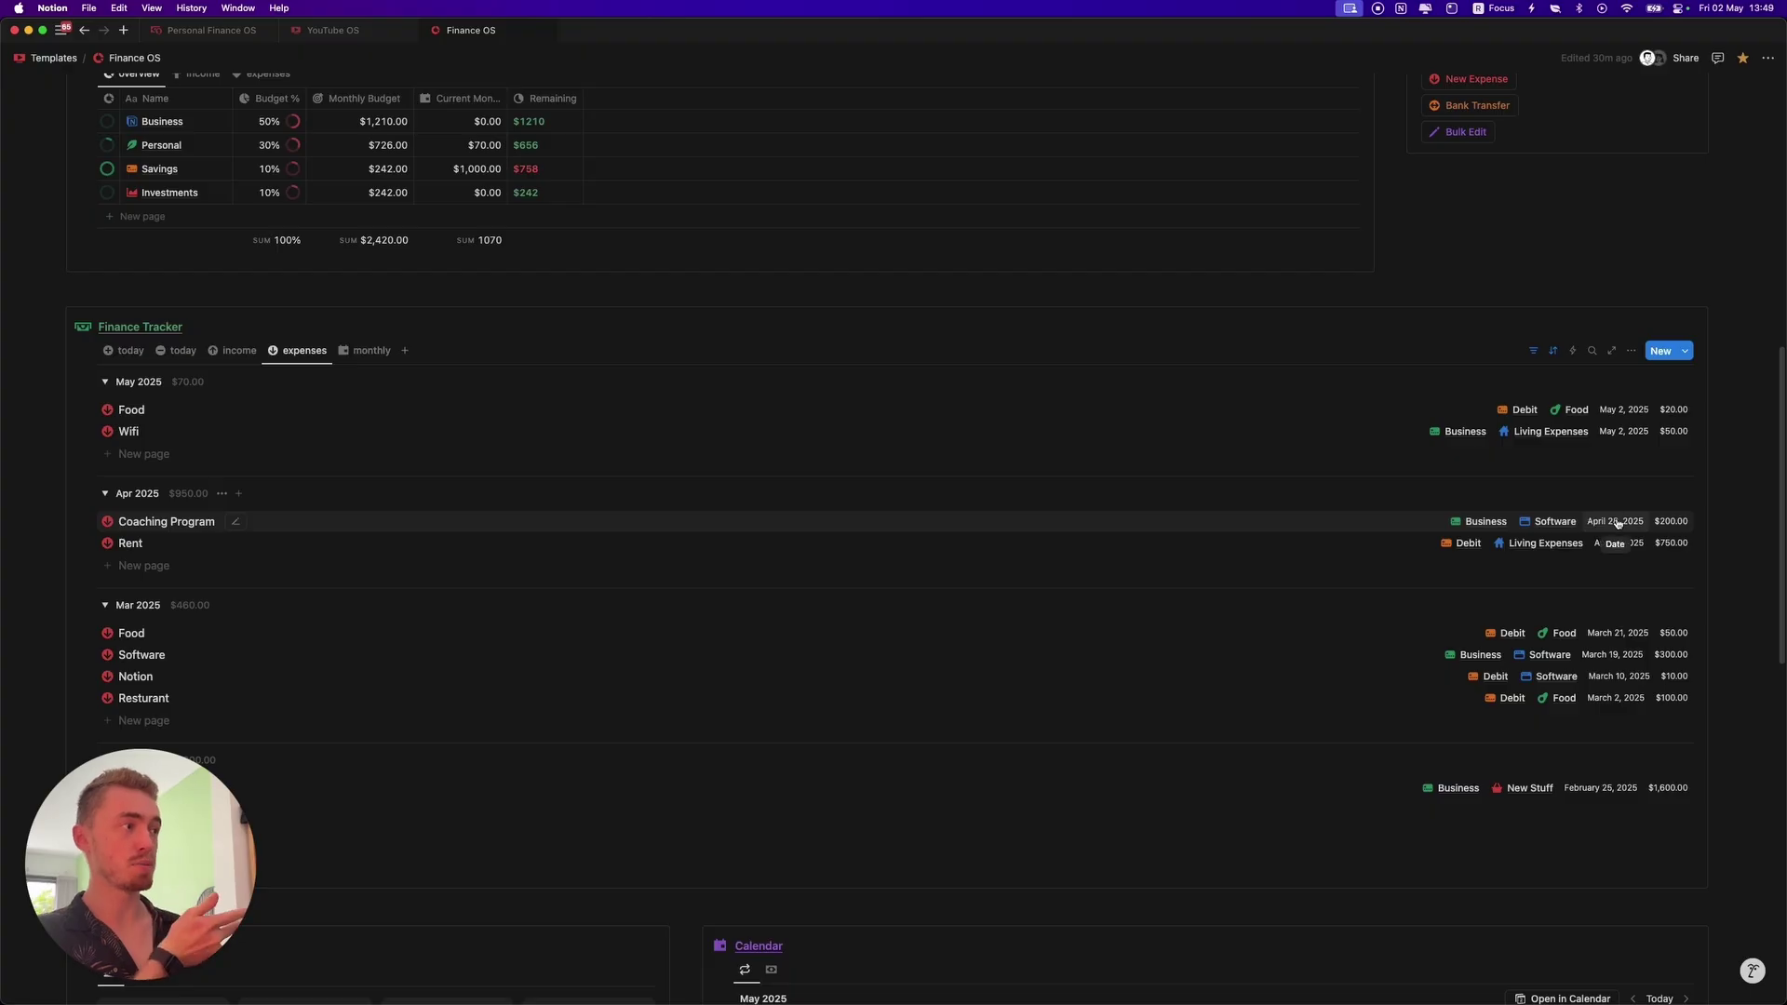
left_click(157, 360)
left_click(124, 350)
Log the due Notion, Adobe and Community subscription payments as expenses
scroll(379, 487, "down", 3)
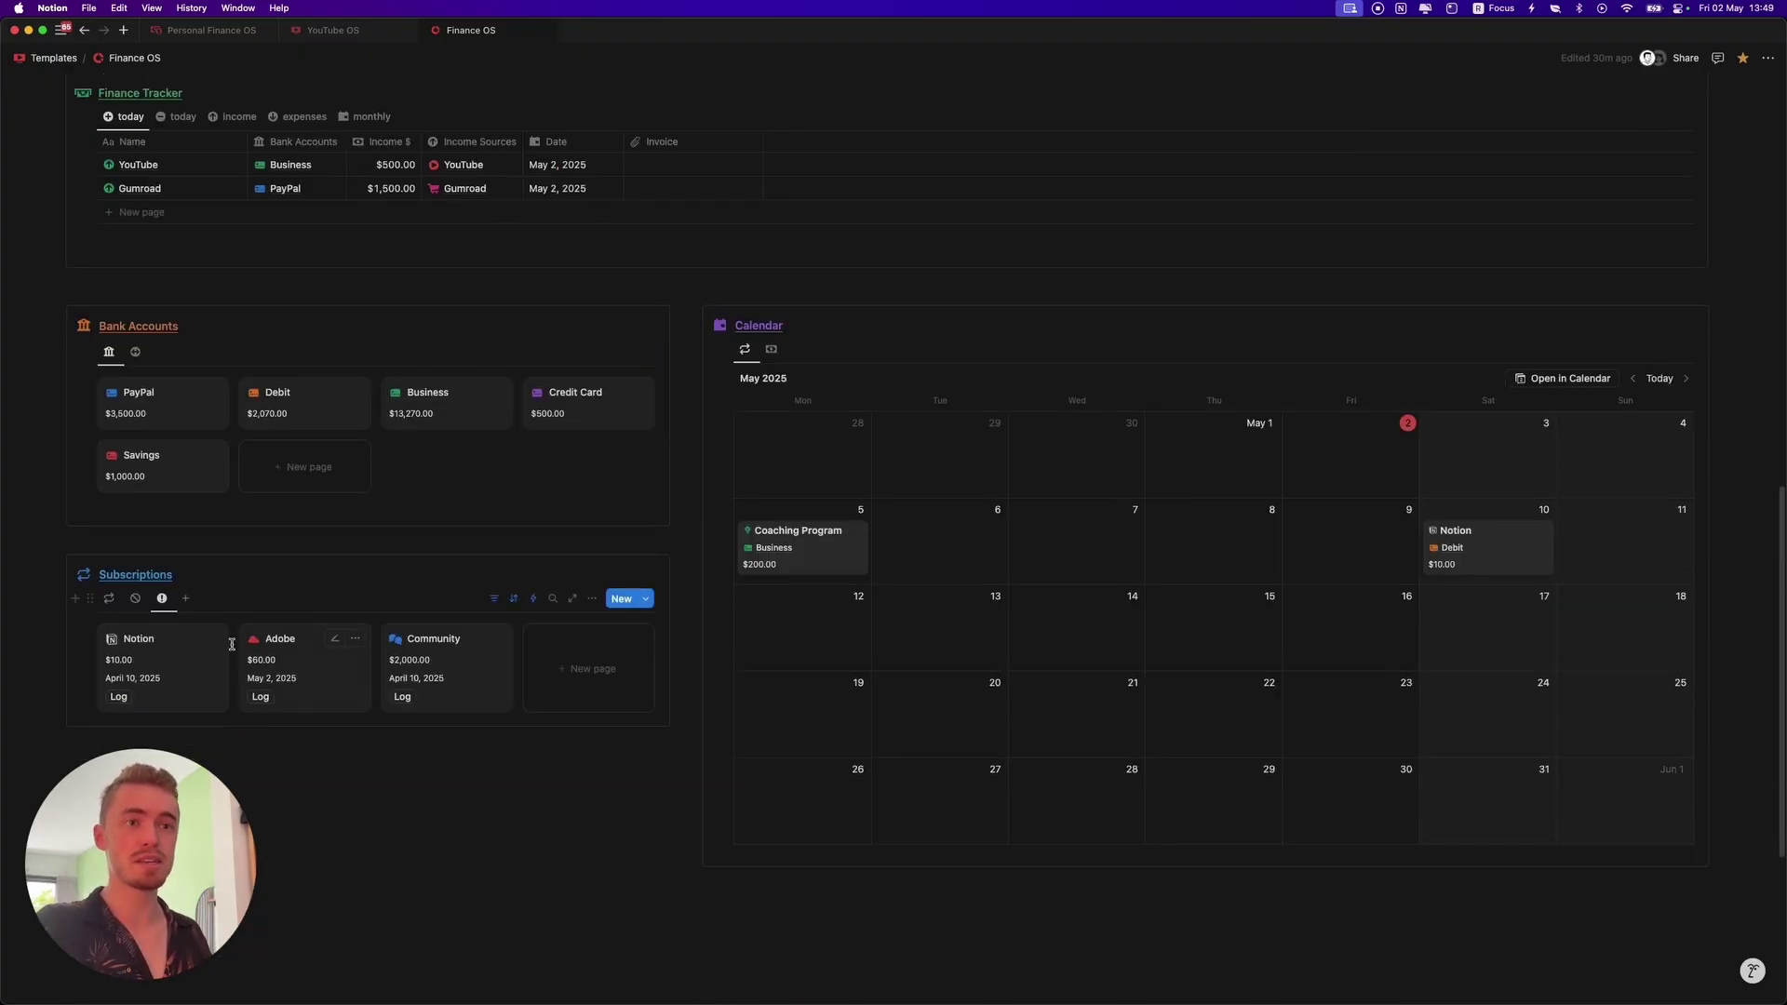
left_click(119, 697)
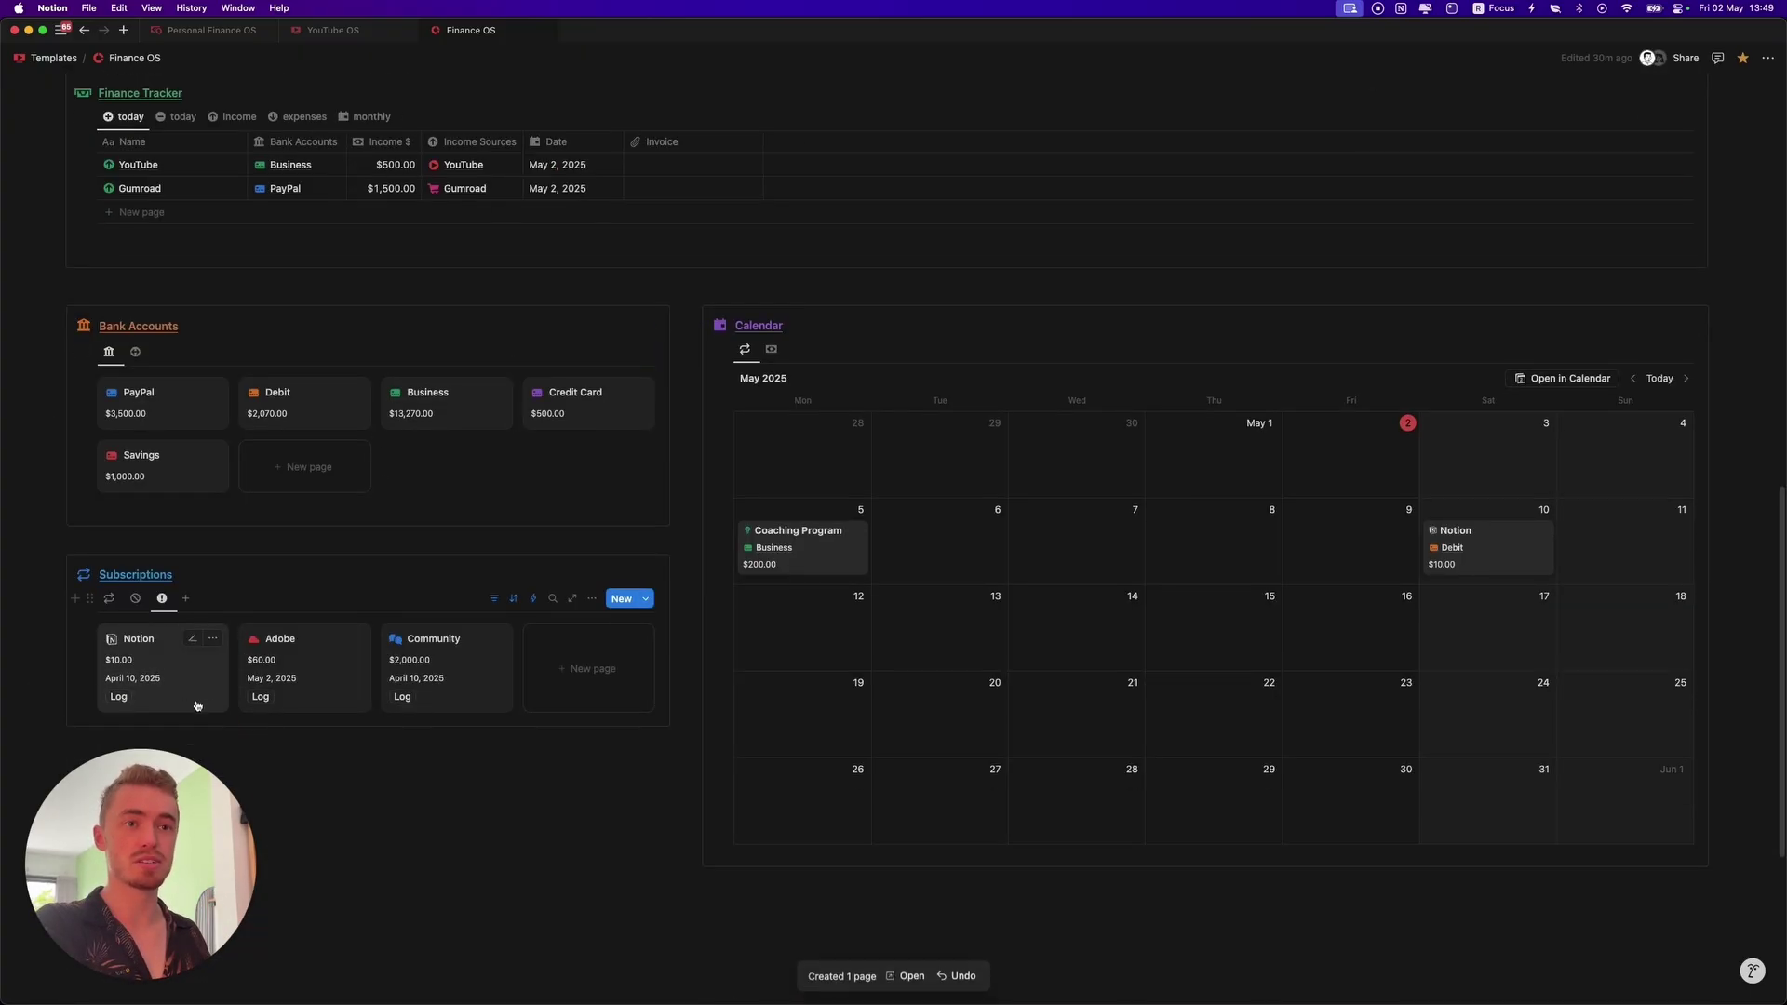
left_click(260, 698)
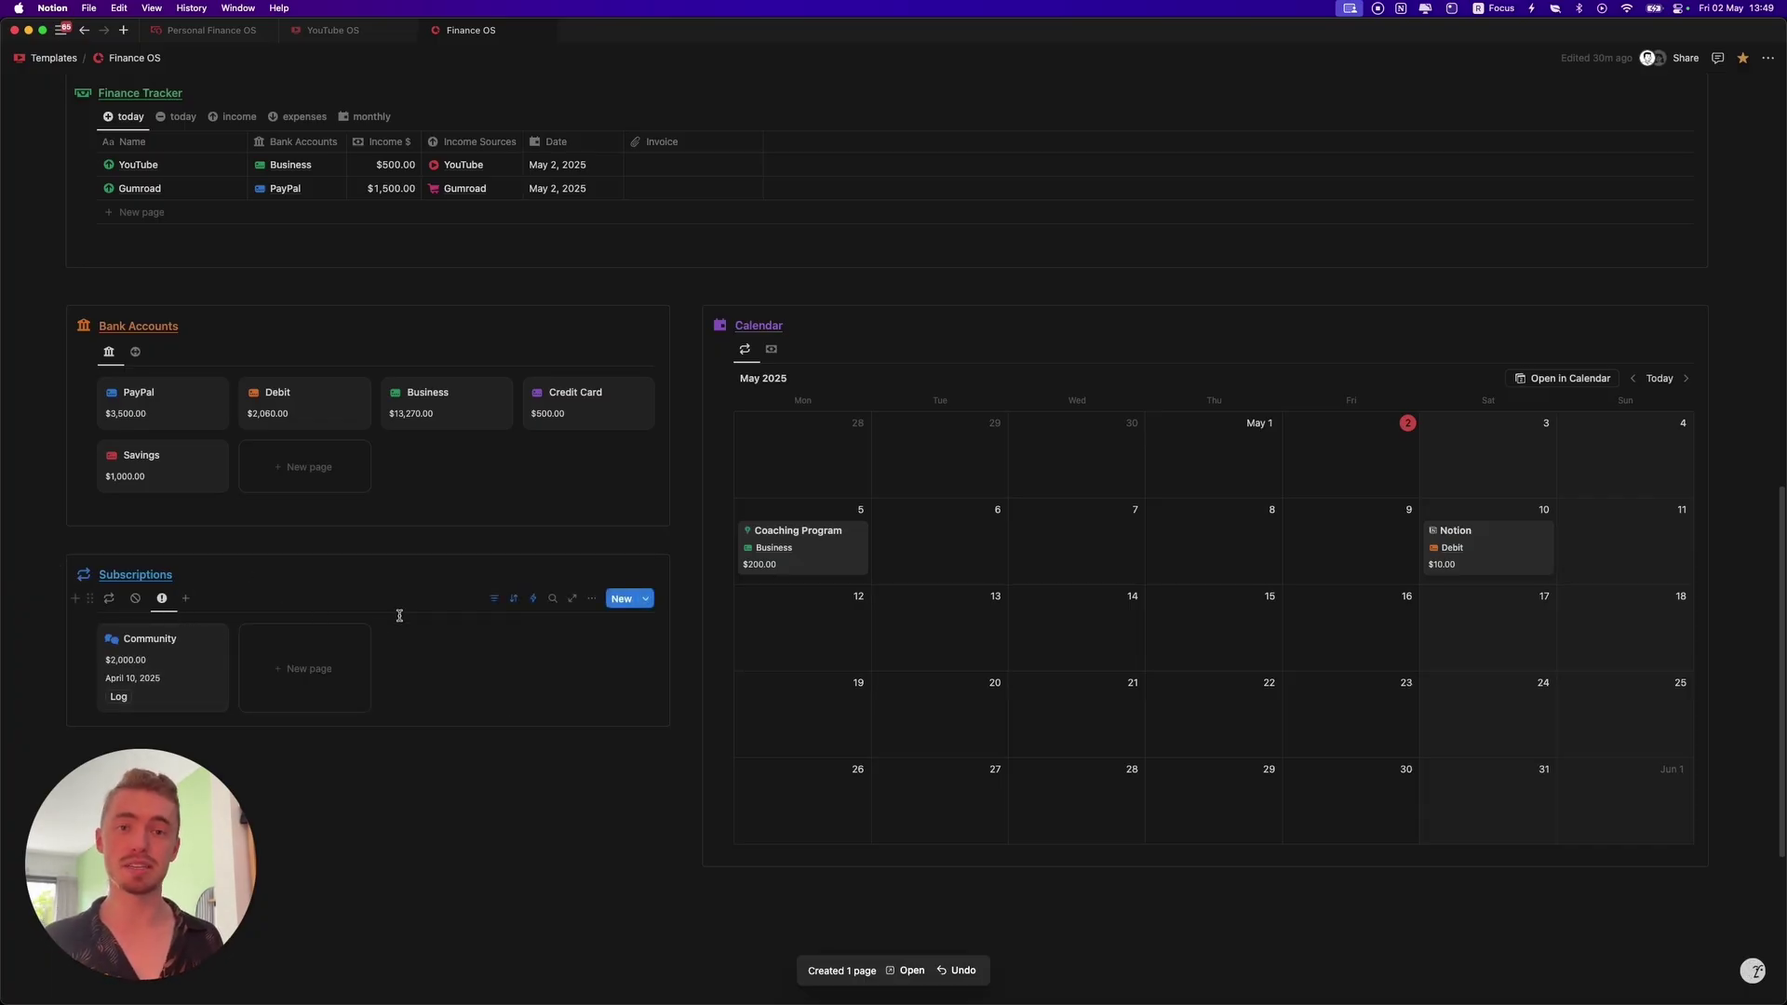
left_click(121, 697)
Review the logged subscriptions in the Finance Tracker's month-grouped expenses, and switch the tracker to today's expenses
scroll(372, 670, "up", 5)
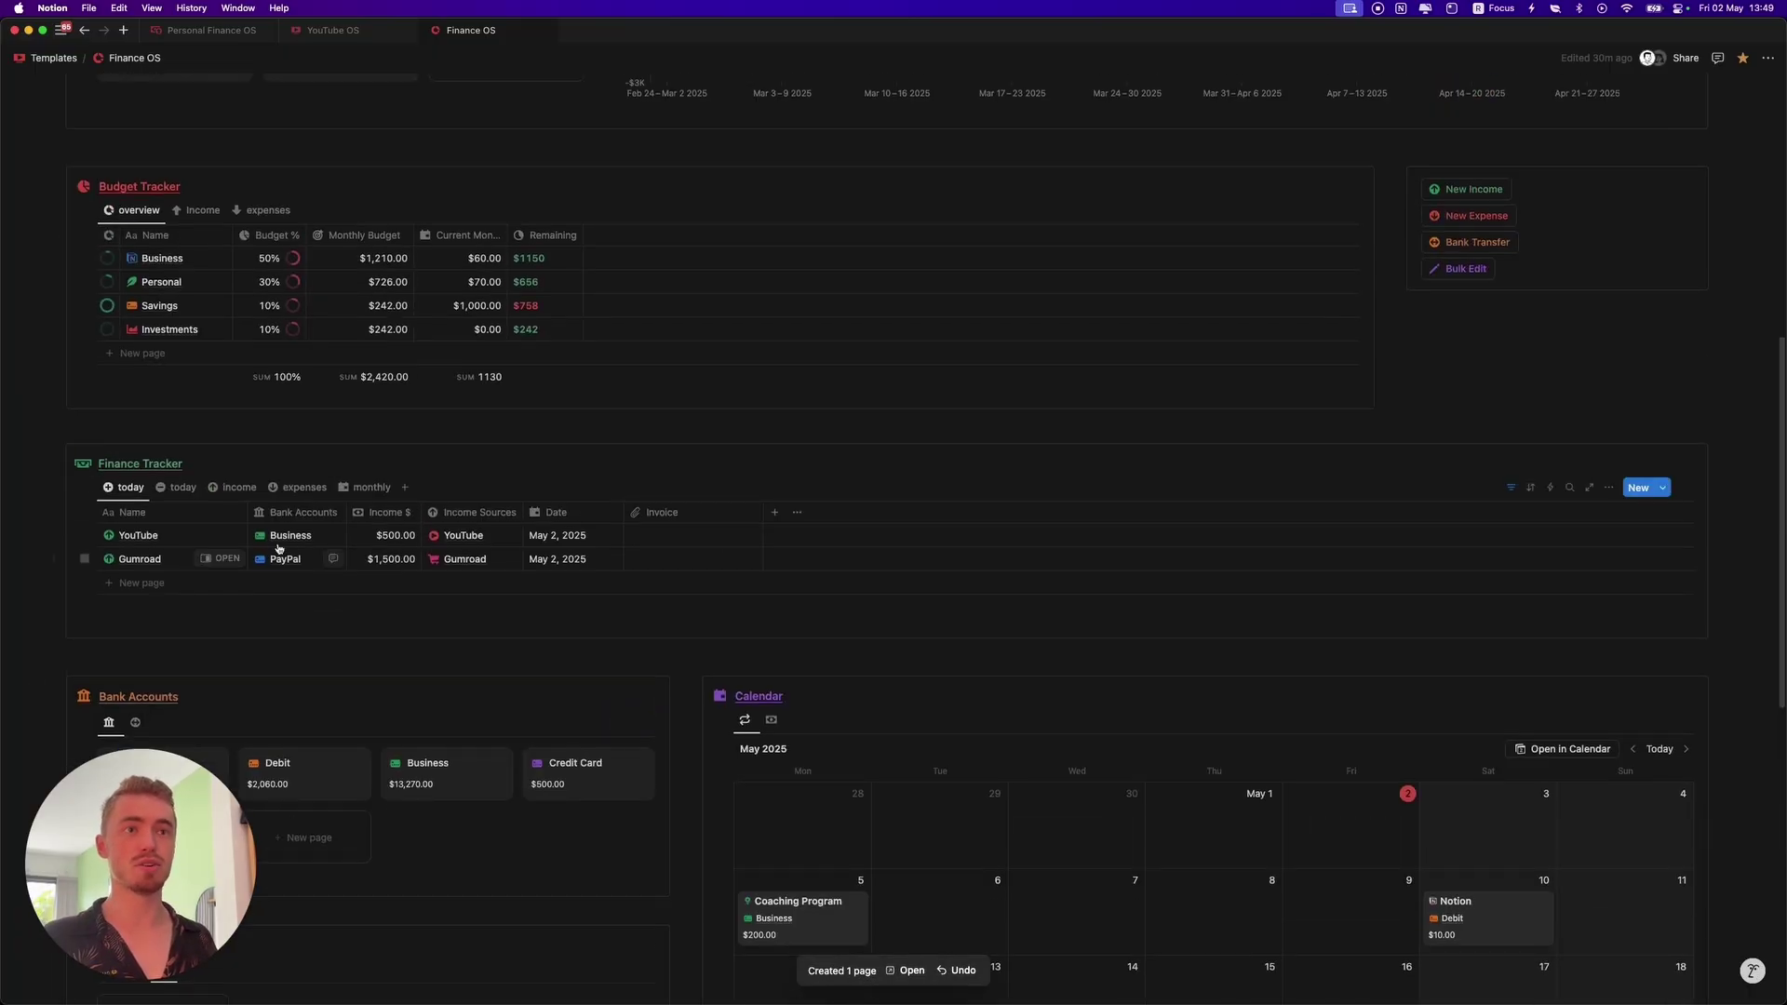
left_click(297, 487)
scroll(493, 567, "down", 2)
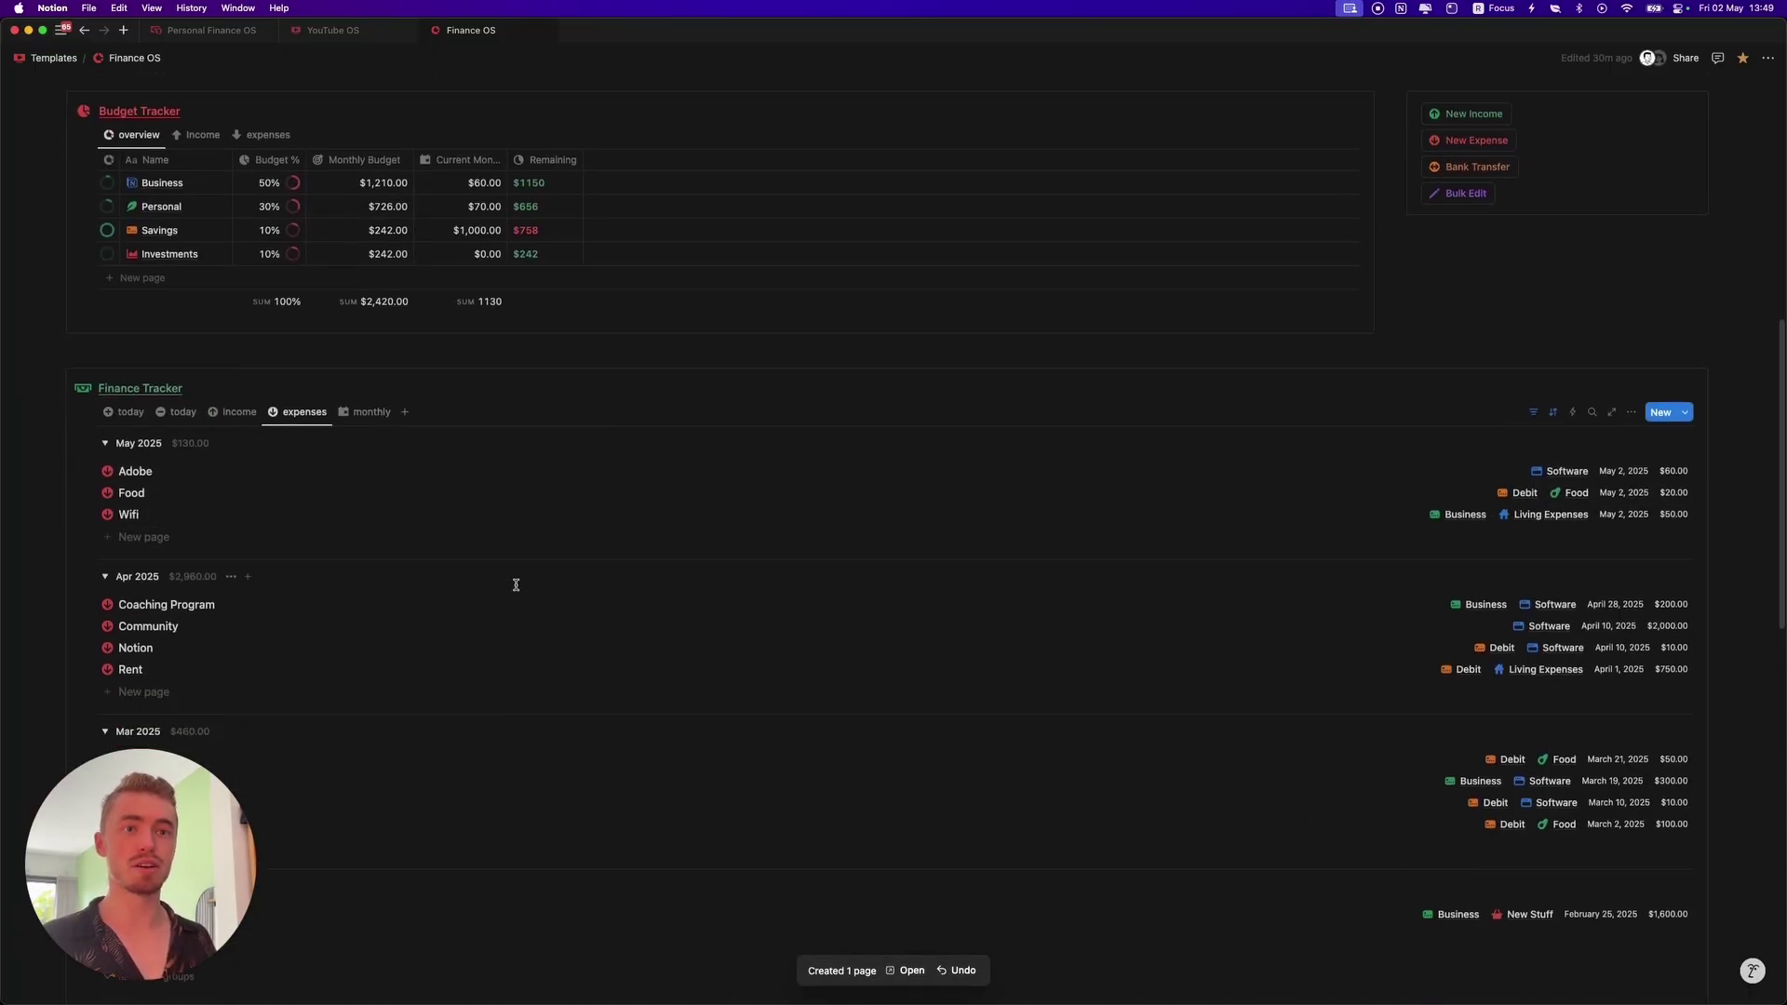
scroll(330, 621, "down", 1)
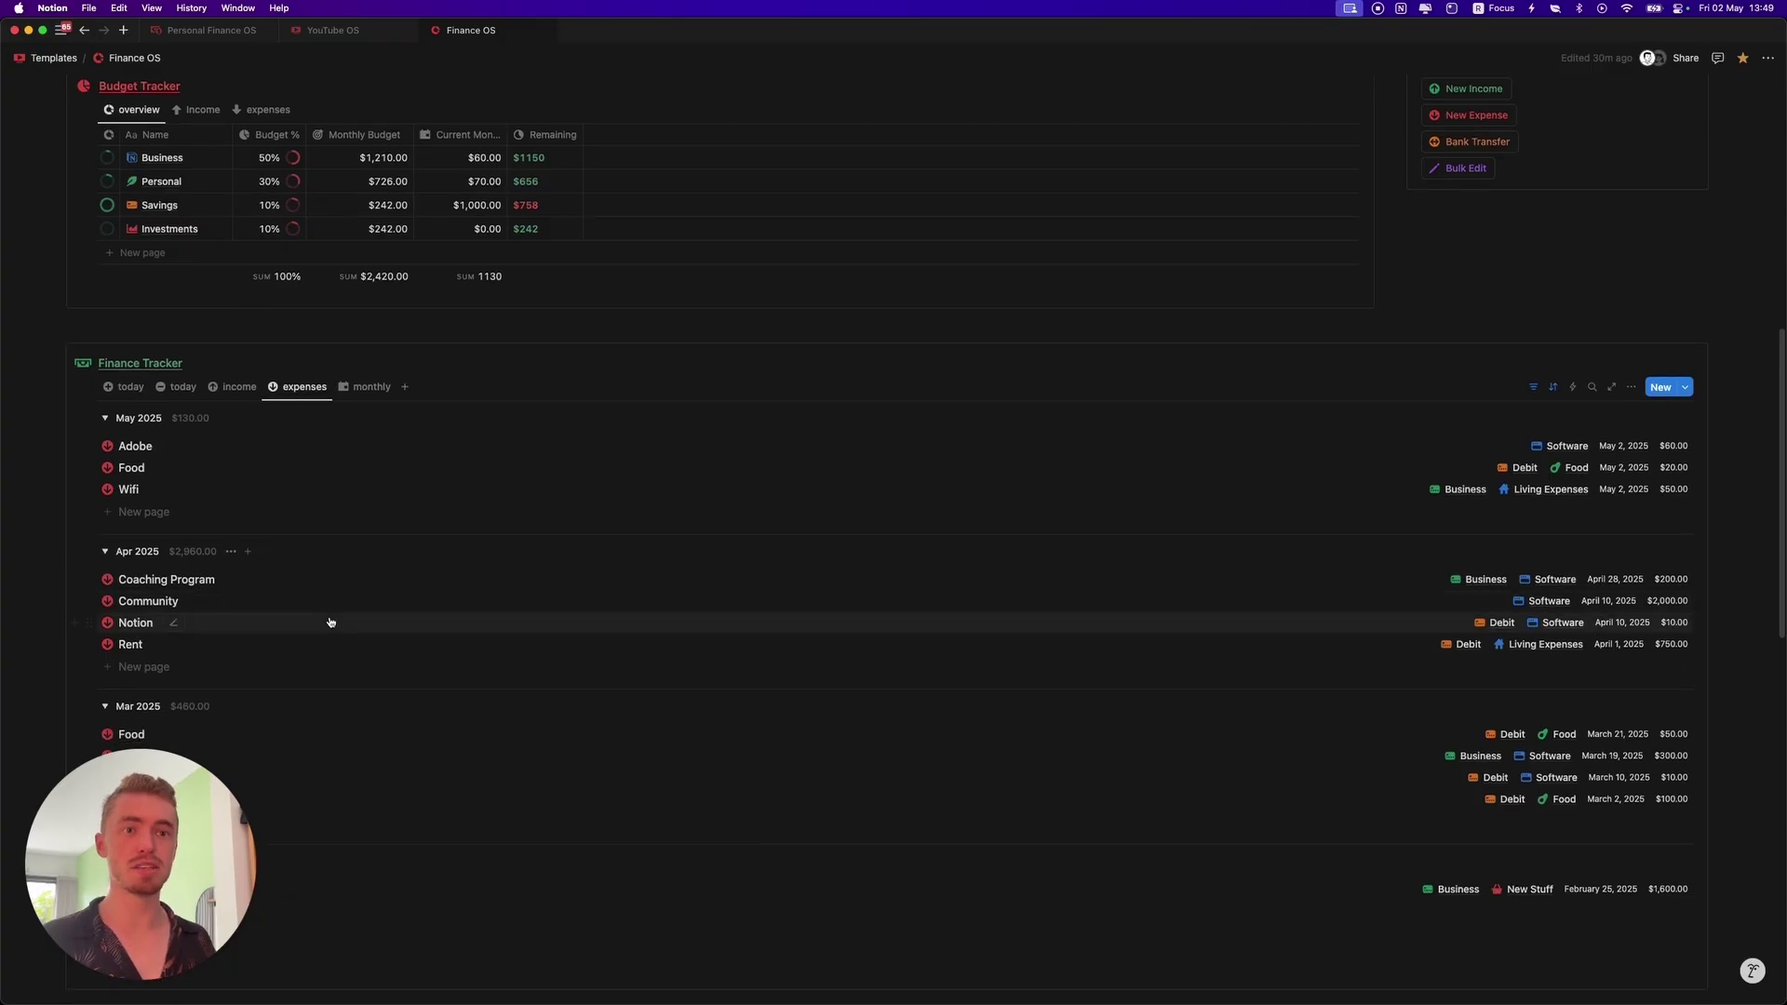
left_click(179, 386)
Look at the active and inactive views of Subscriptions, ending on the active list with its next payments
scroll(205, 558, "down", 5)
left_click(109, 599)
left_click(135, 601)
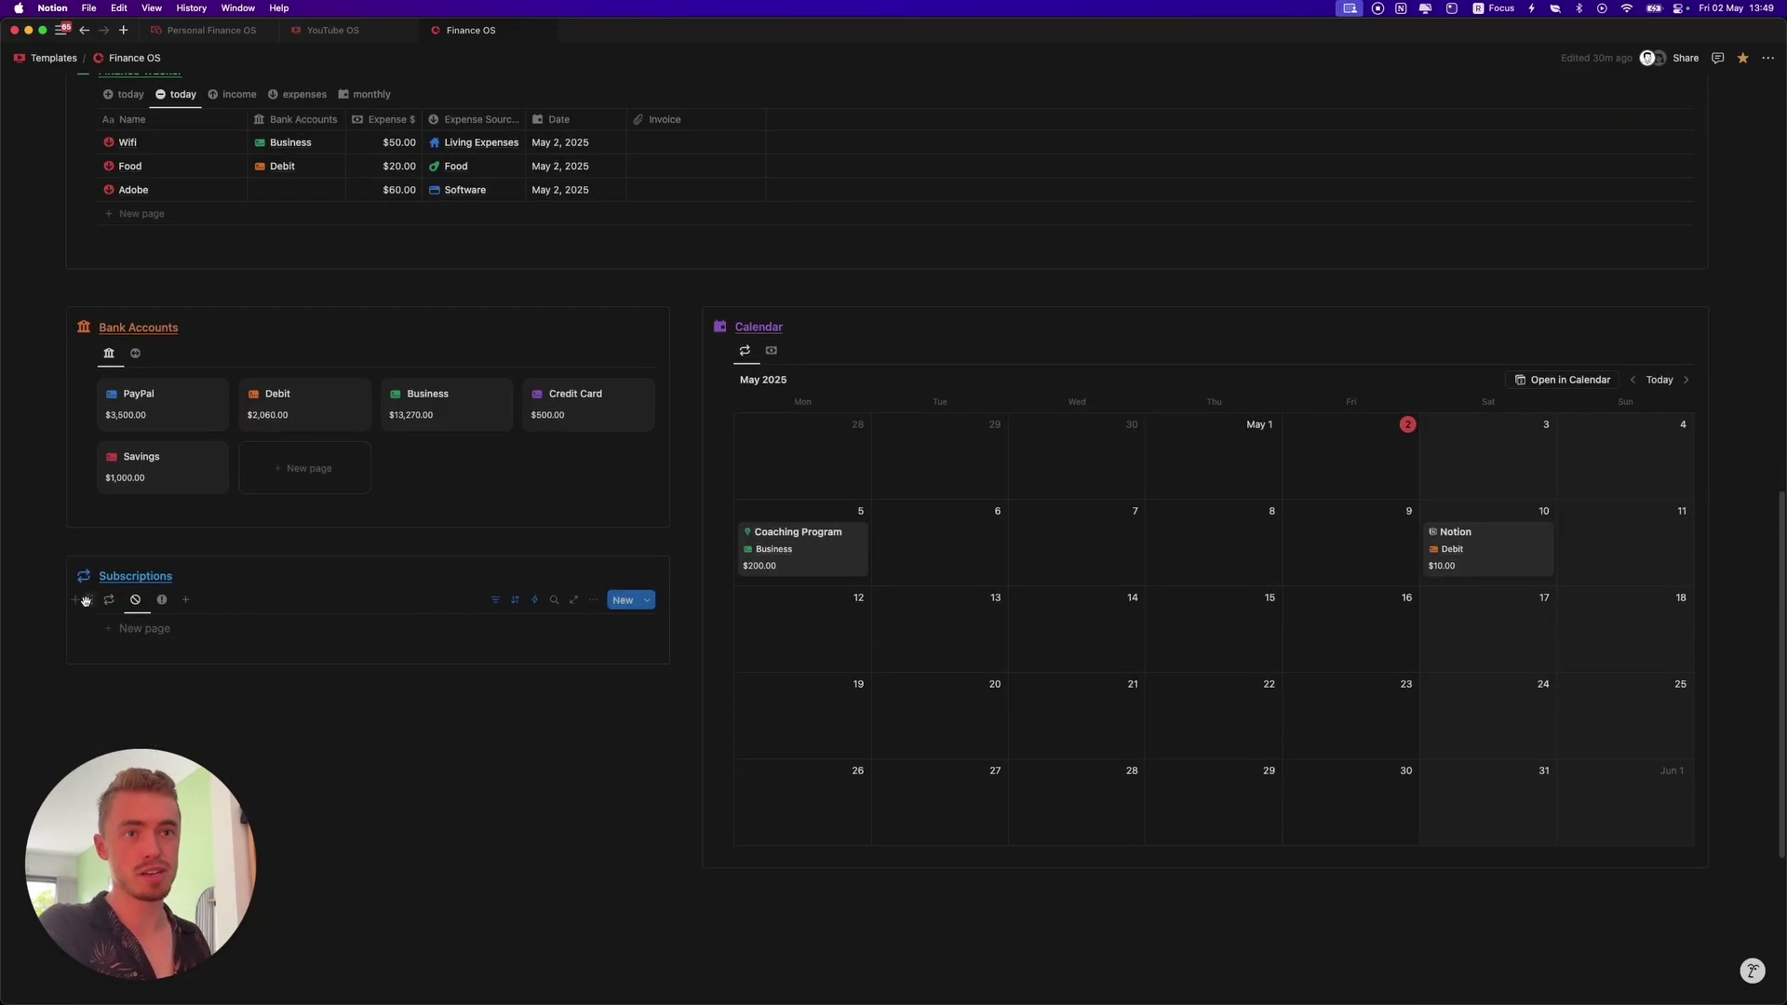
left_click(109, 599)
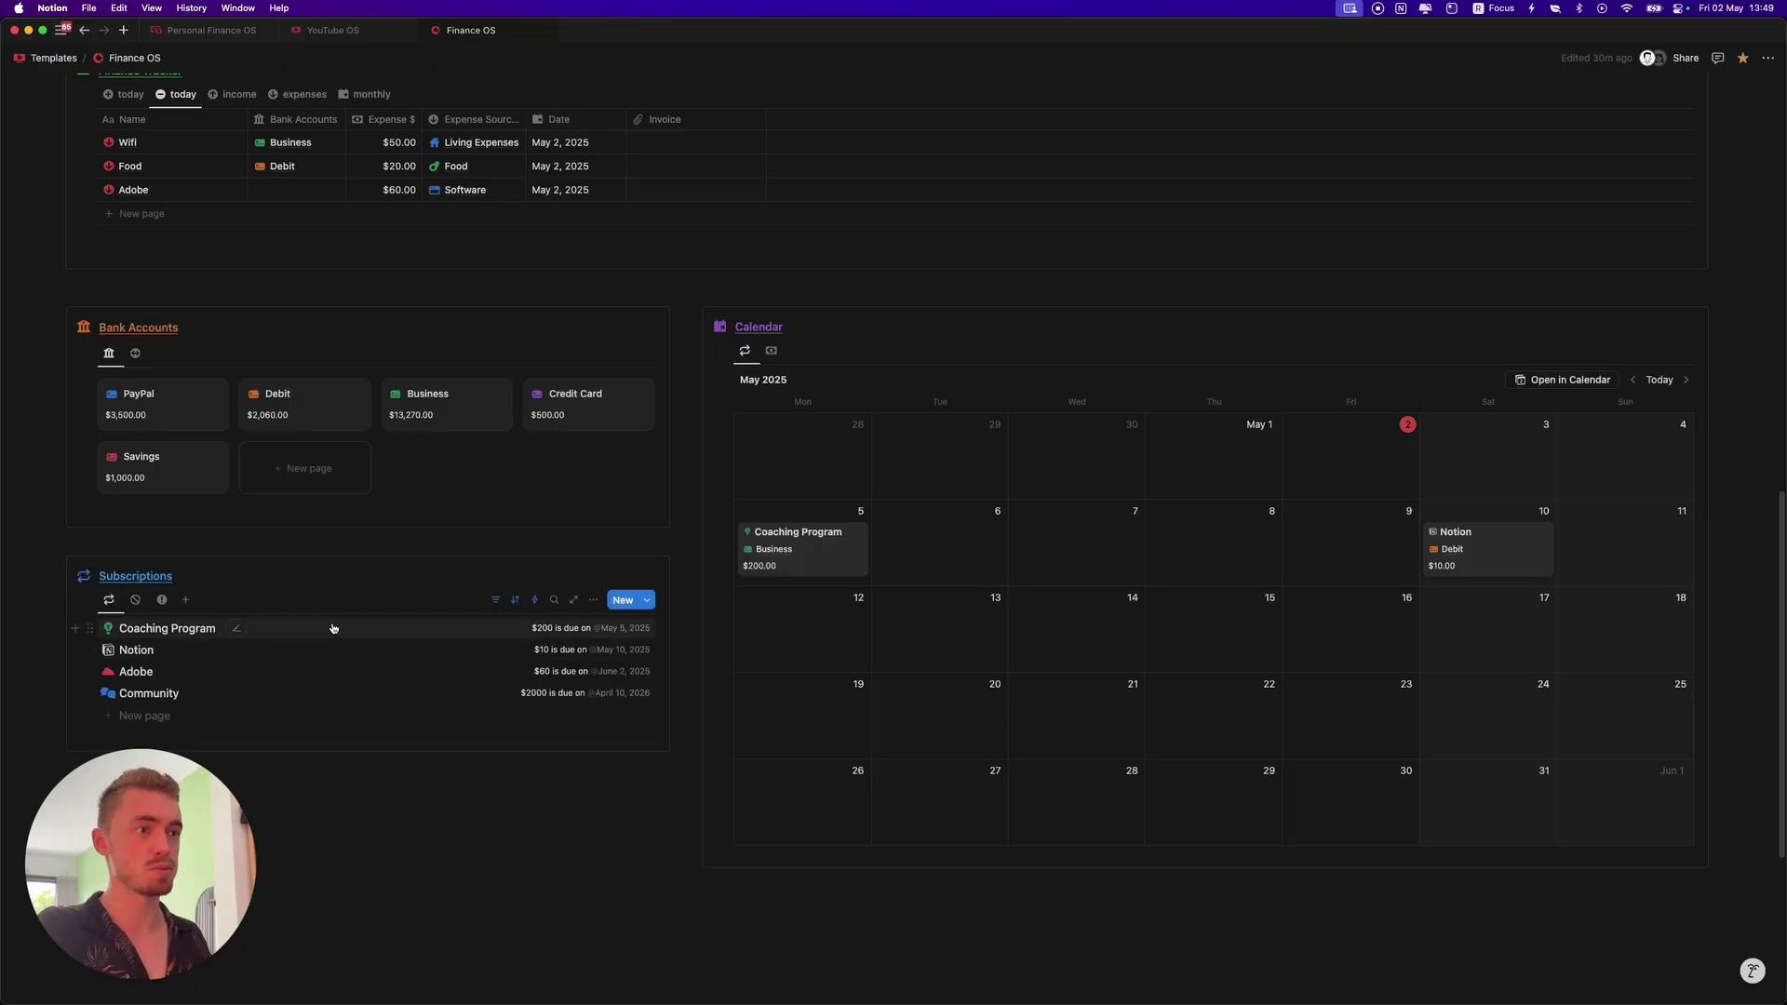
Compare the Calendar's upcoming subscriptions for May 2025 with its income, expense and bank transfer entries
scroll(335, 633, "down", 2)
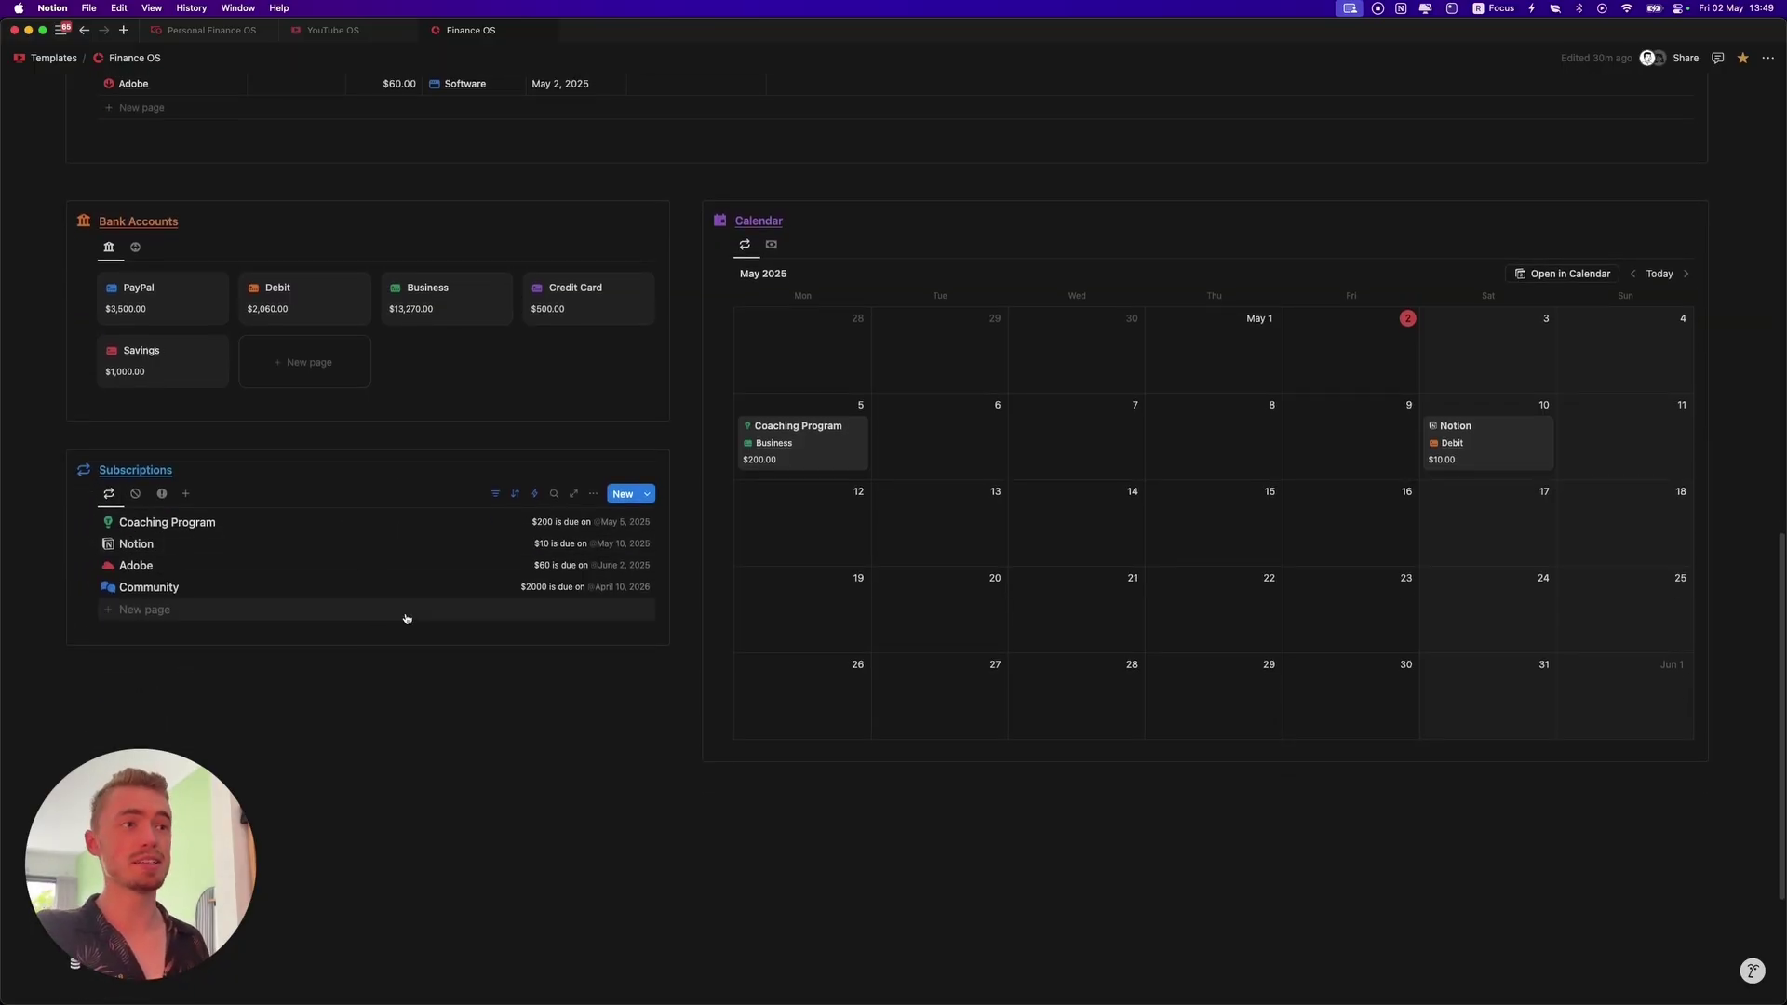
scroll(403, 618, "up", 1)
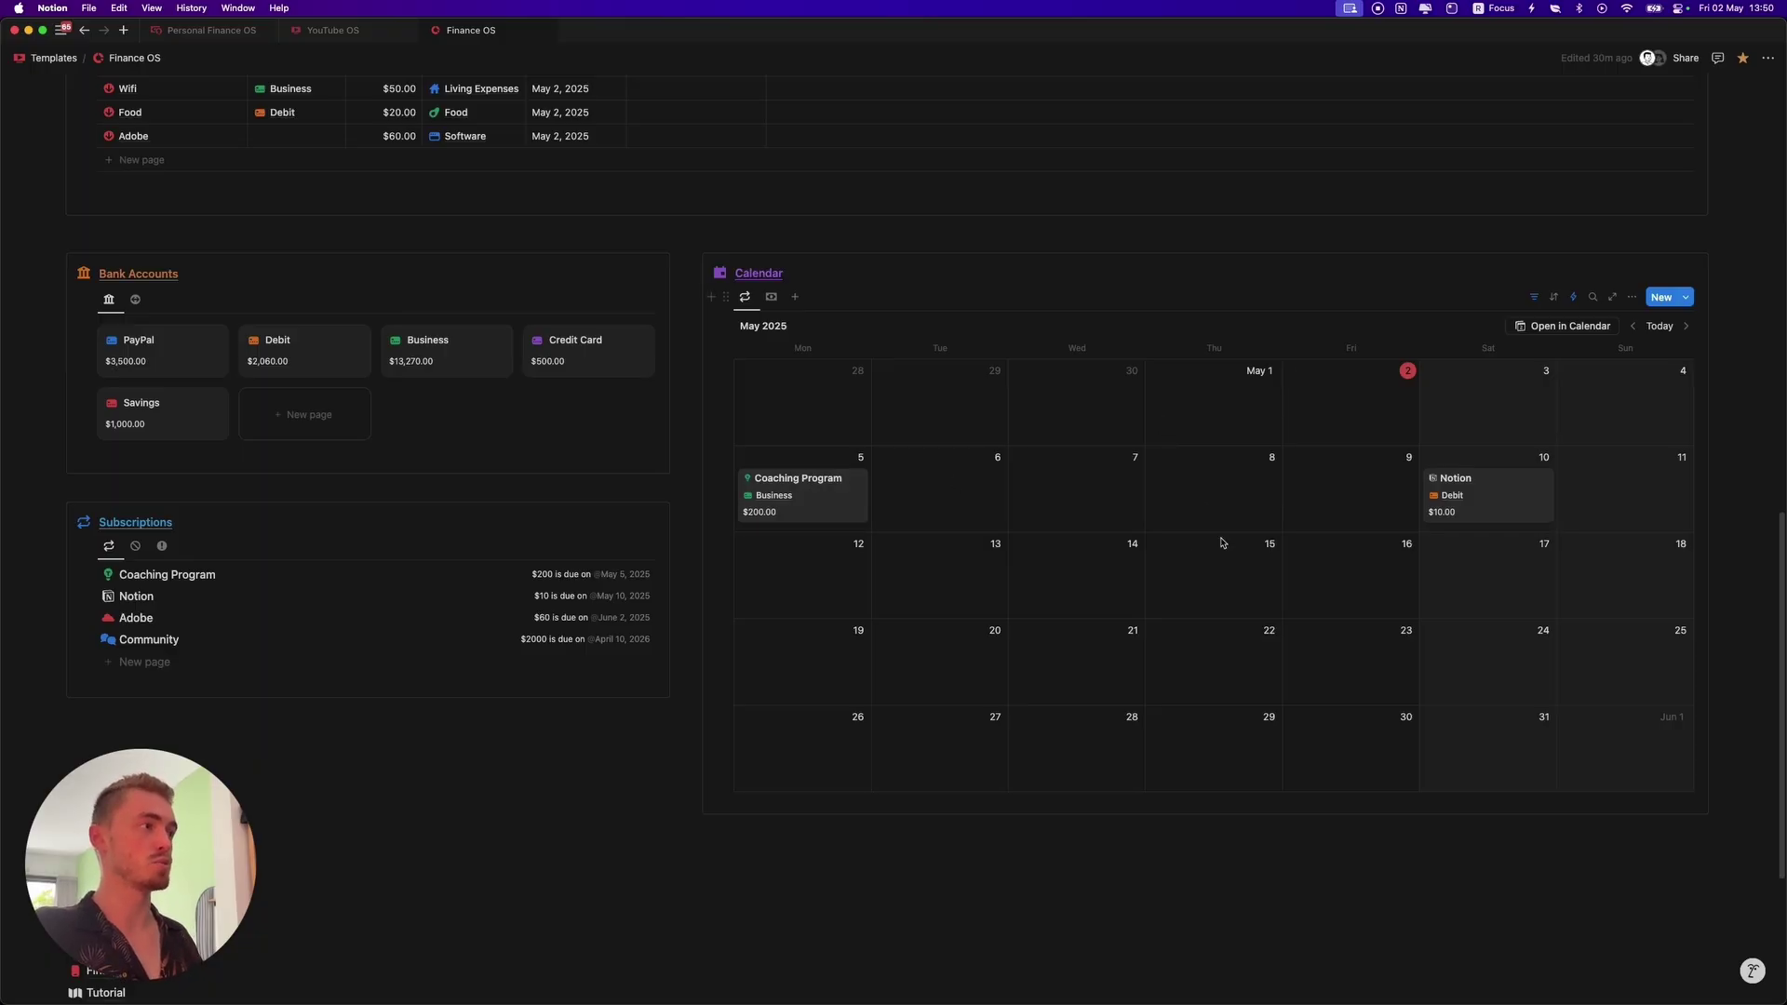
left_click(771, 298)
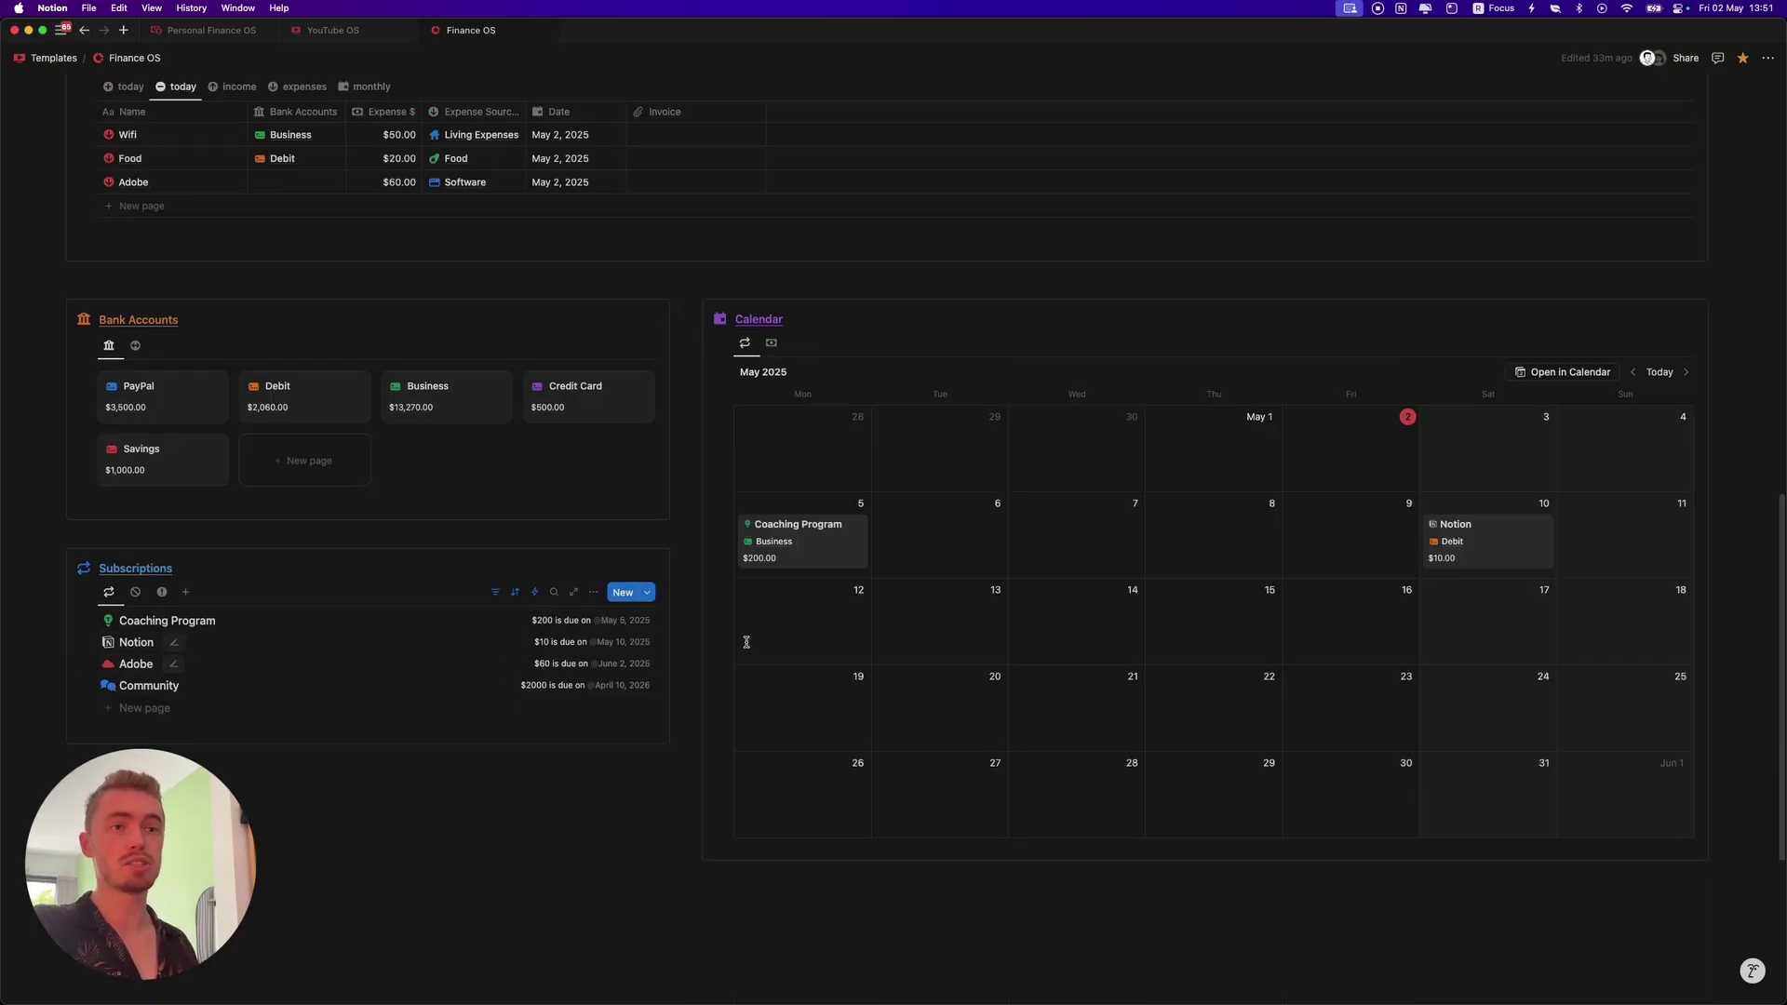
Inspect the Coaching Program's share in the Overview's Subscriptions chart and open its page from the chart
scroll(873, 601, "up", 5)
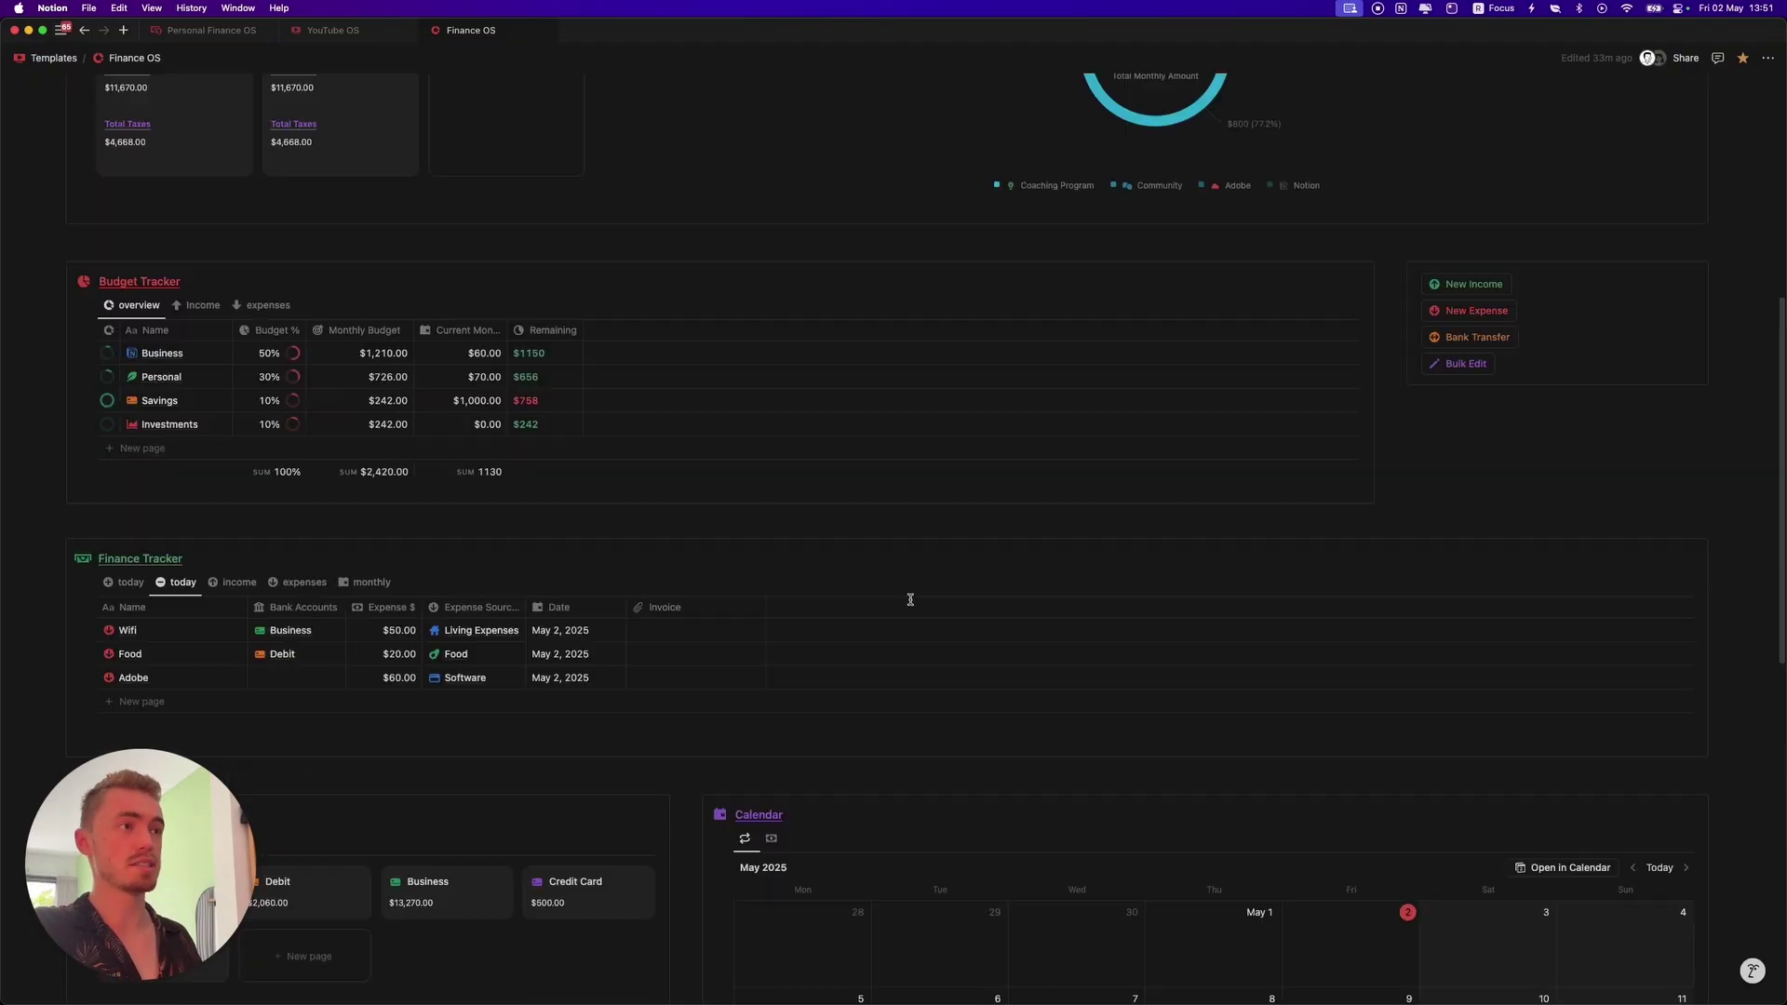
scroll(873, 601, "up", 10)
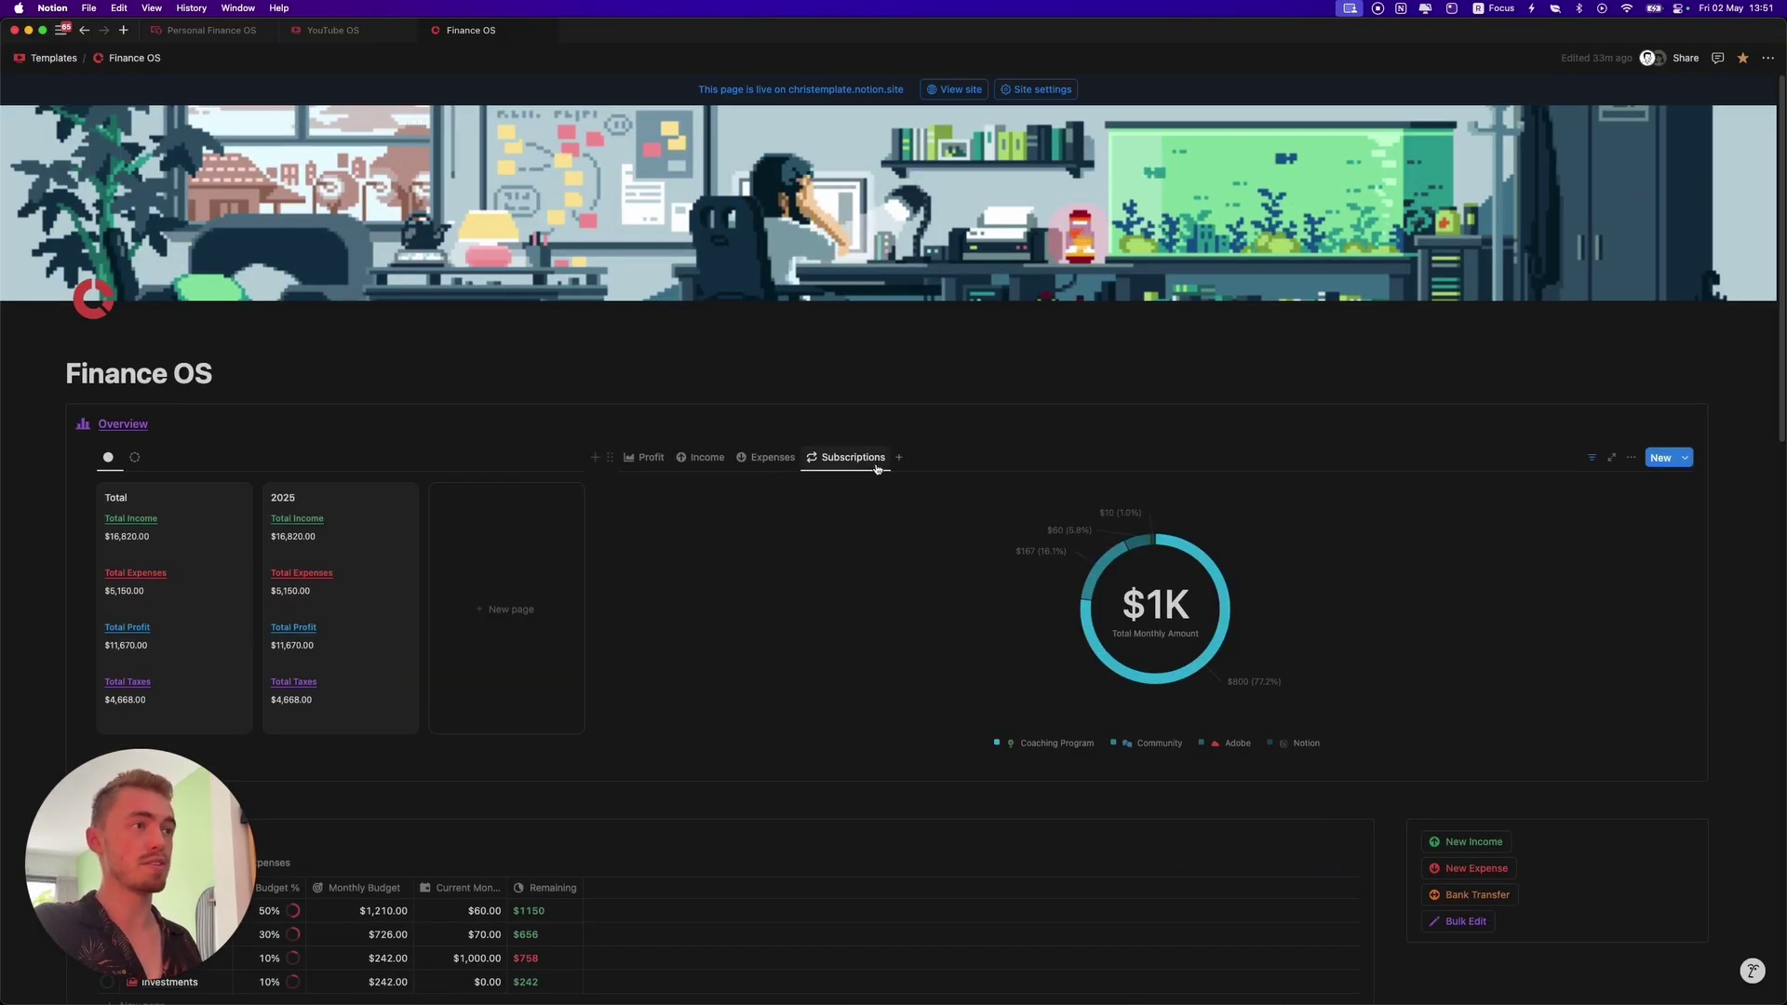
mouse_move(1188, 554)
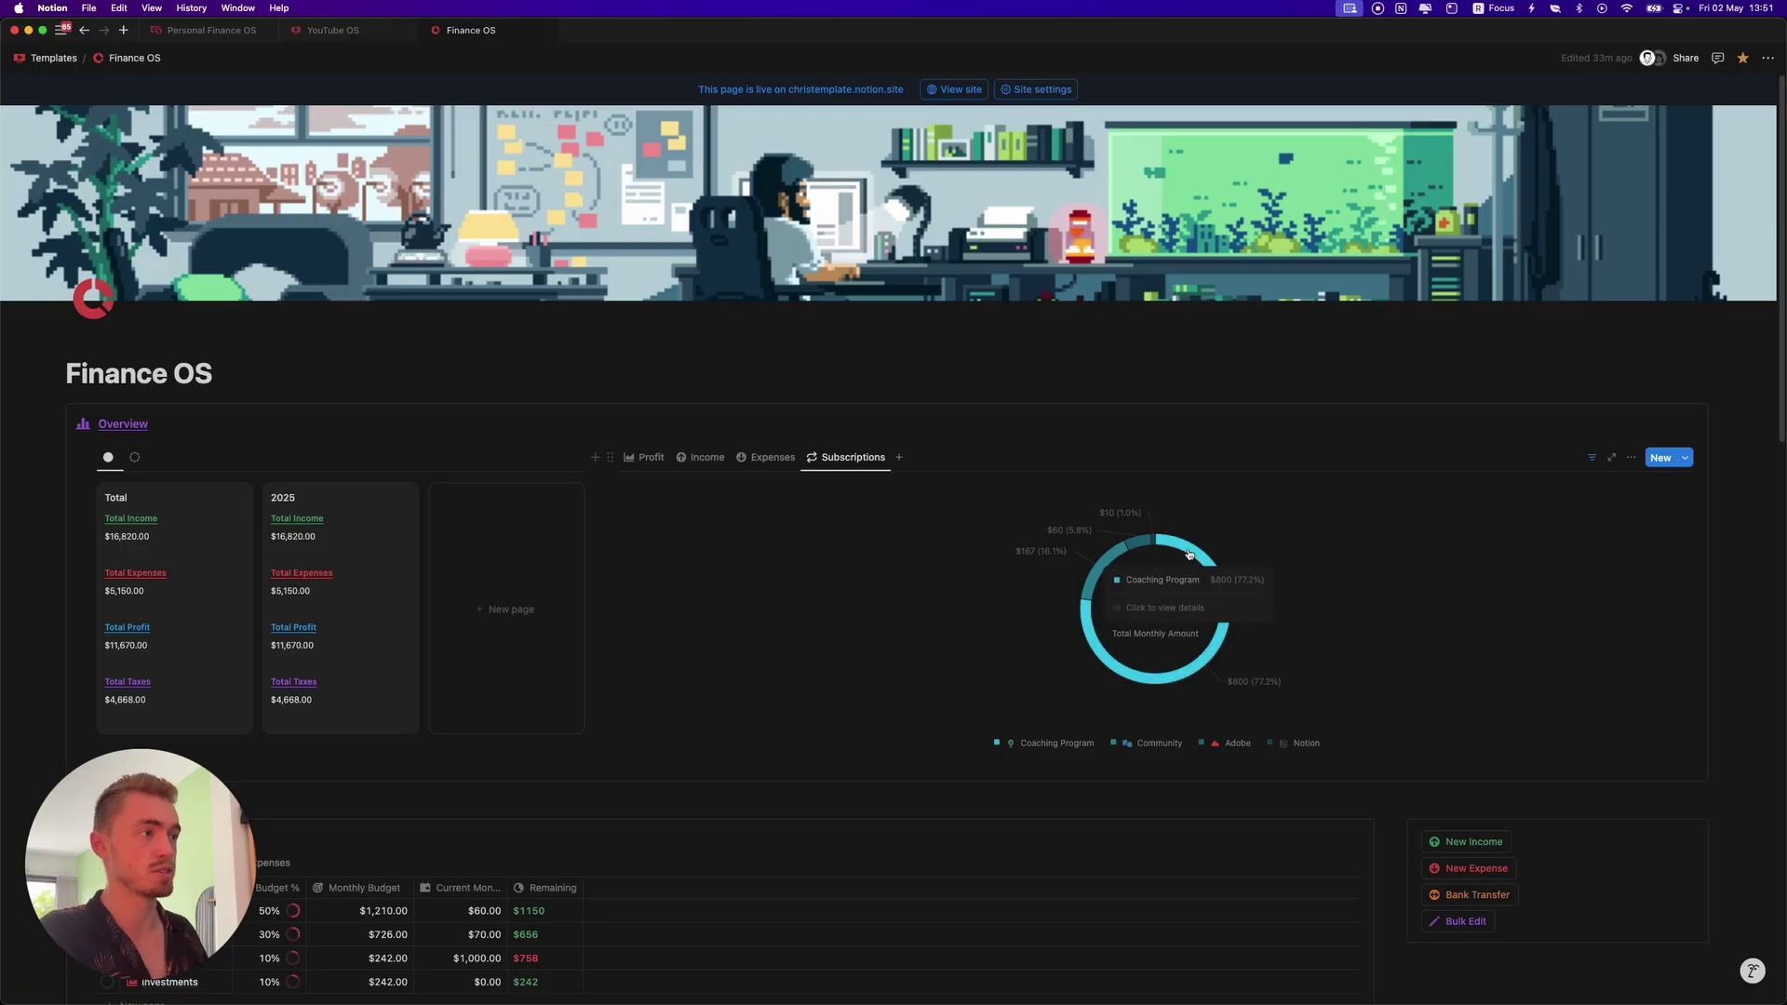
left_click(1190, 549)
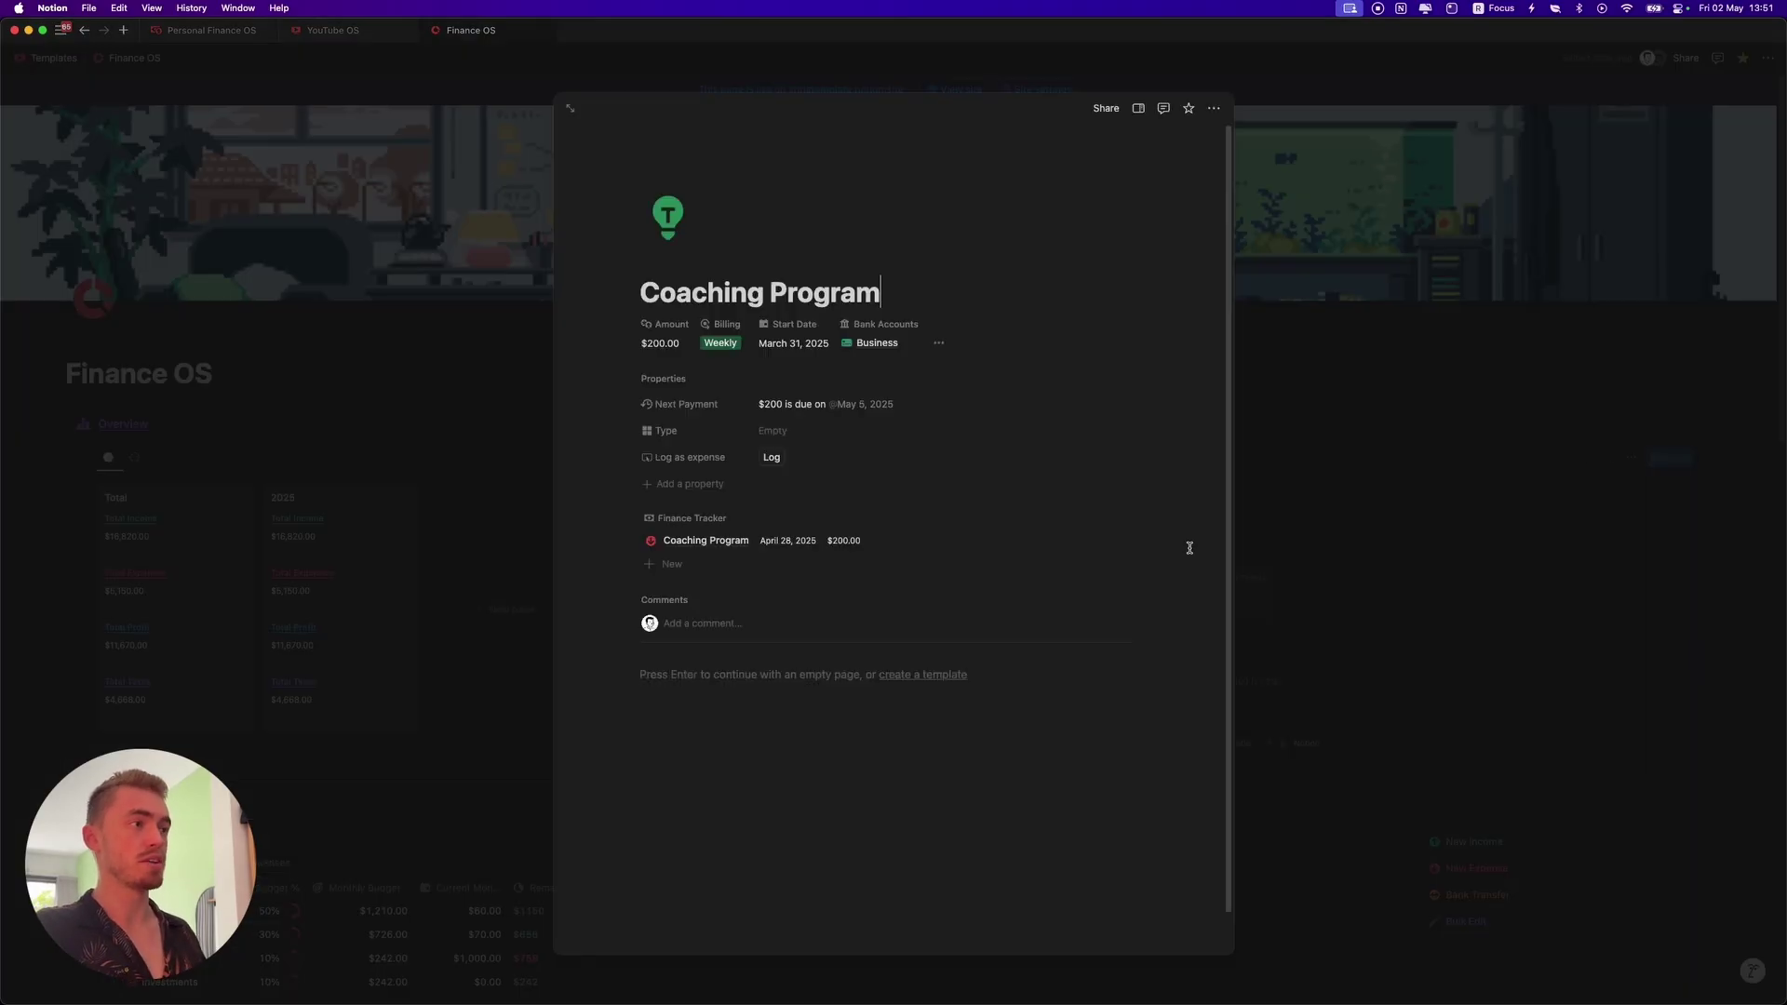
Set the Coaching Program's billing to Monthly and compare the Subscriptions chart with Coaching Program and Community toggled off and on
left_click(721, 375)
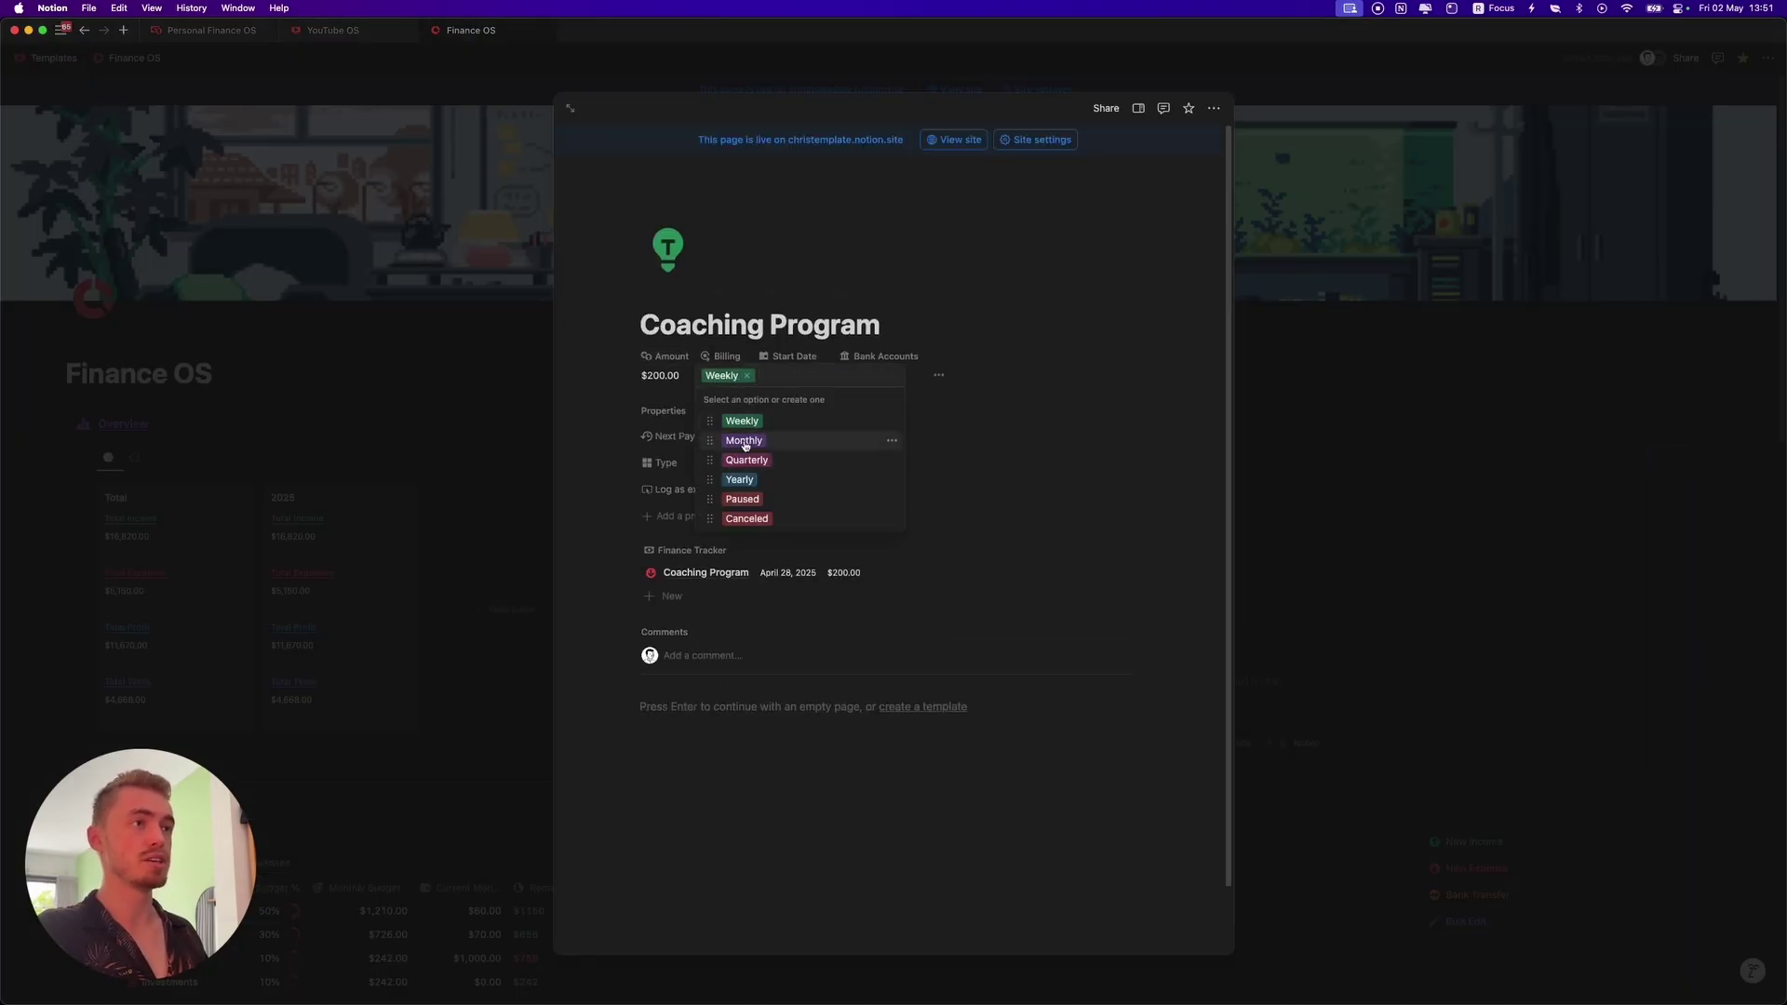
left_click(743, 443)
left_click(1395, 407)
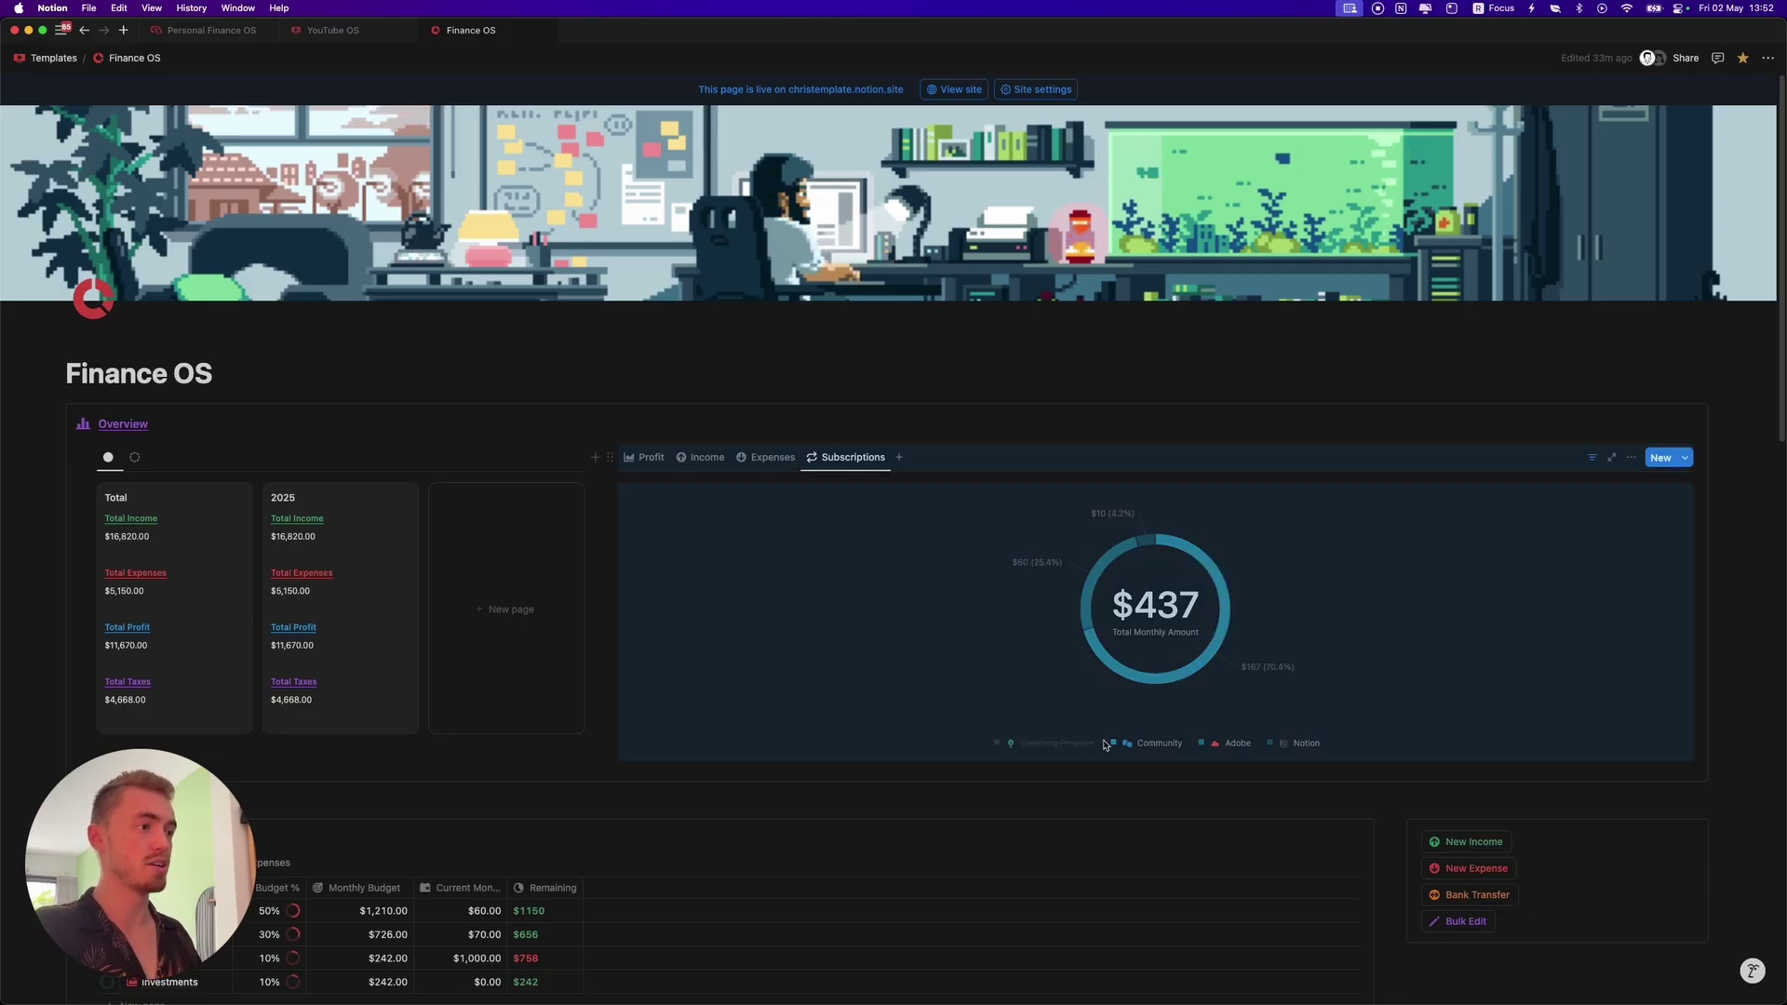
left_click(1054, 743)
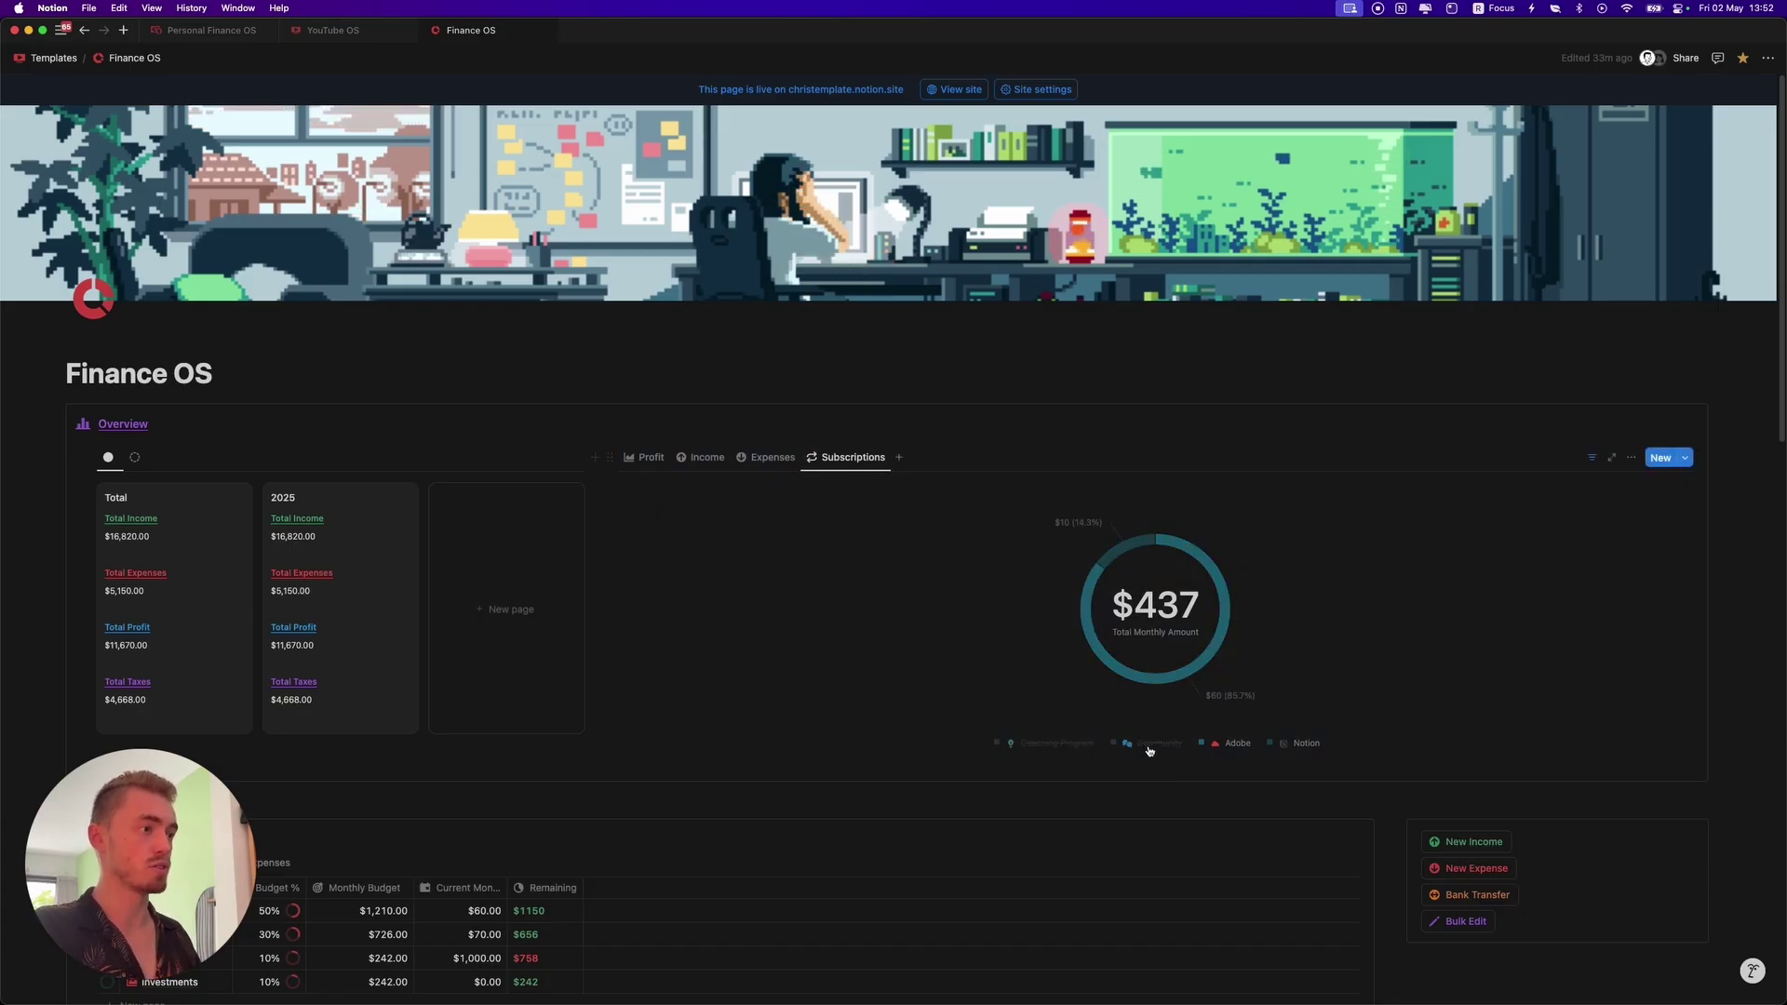
left_click(1074, 743)
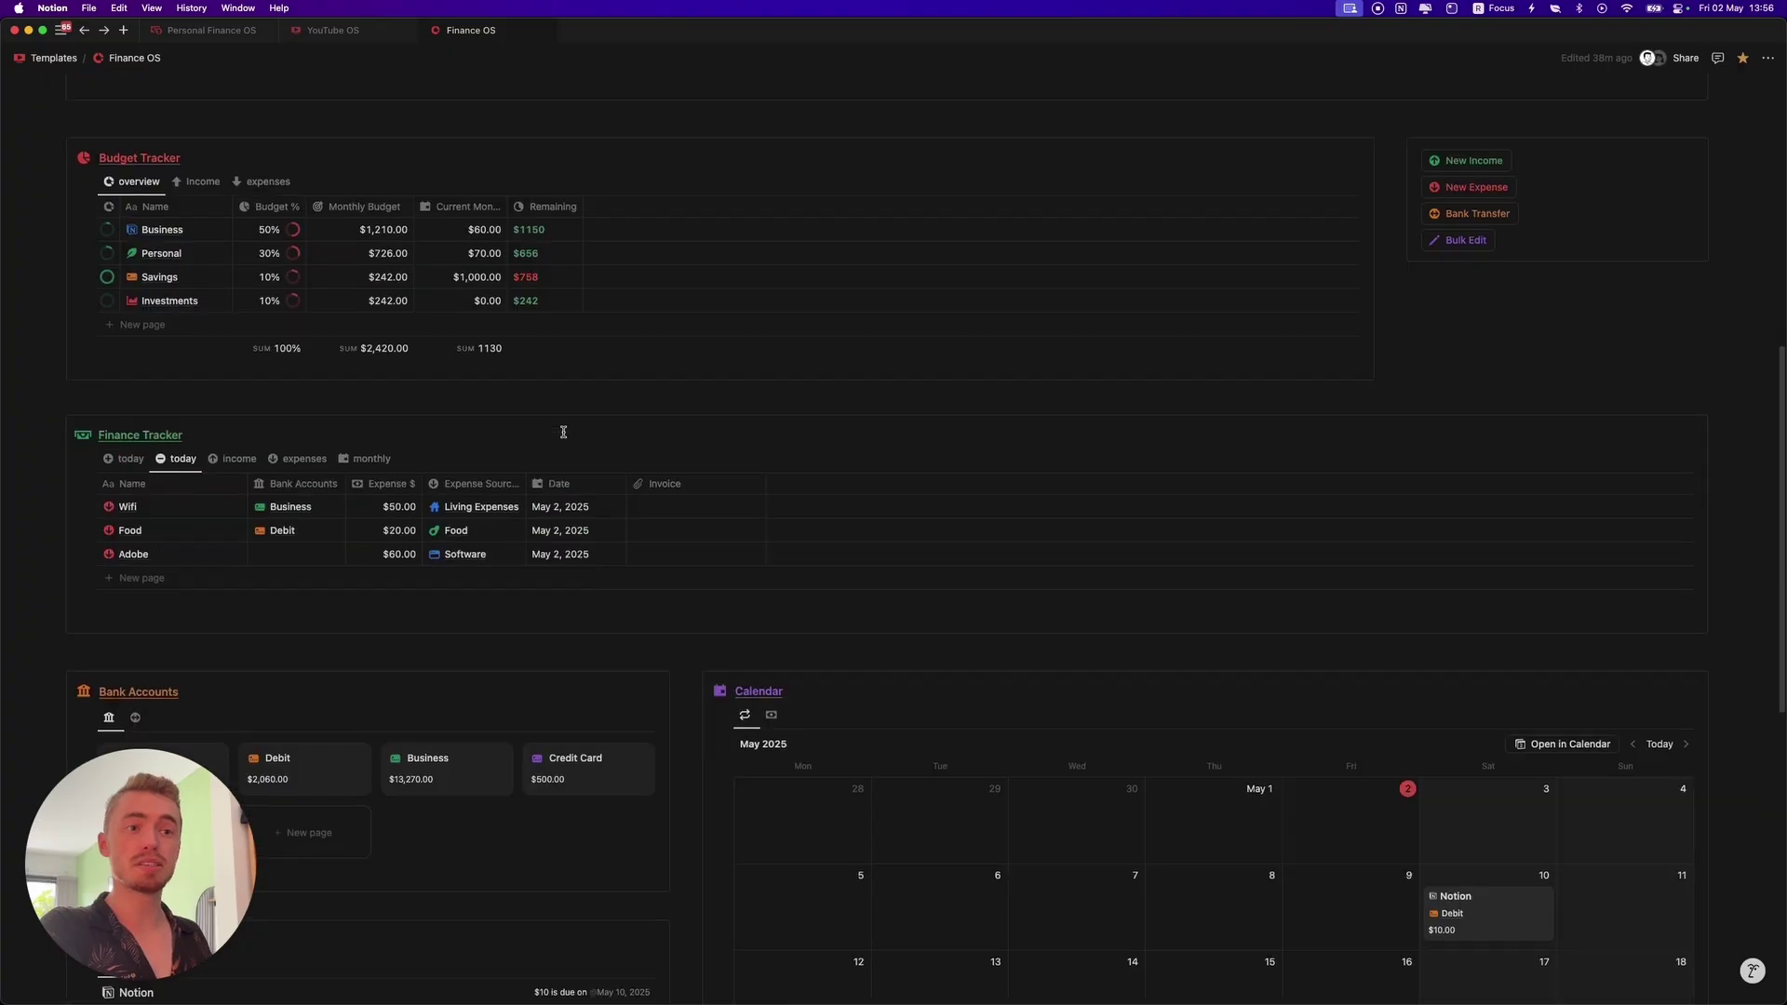
Open the Finance OS subpage linked beneath the dashboard and look at its Log Expense button and expenses chart
scroll(563, 432, "down", 10)
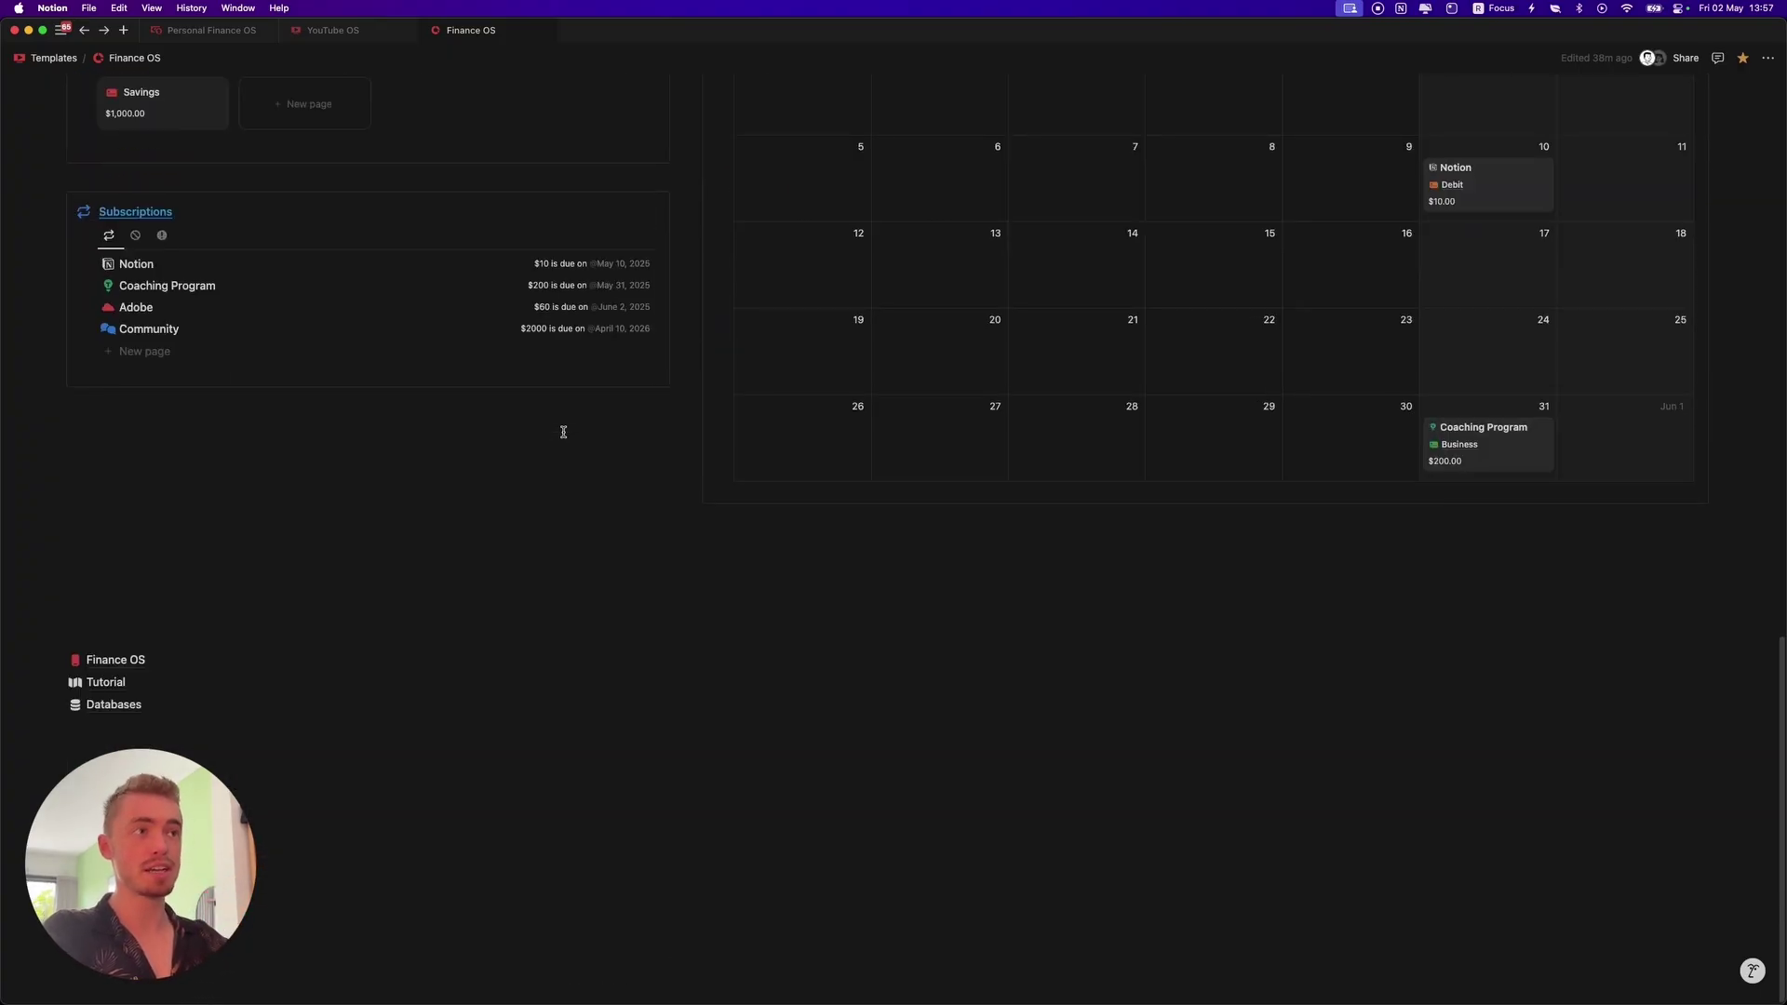
left_click(257, 663)
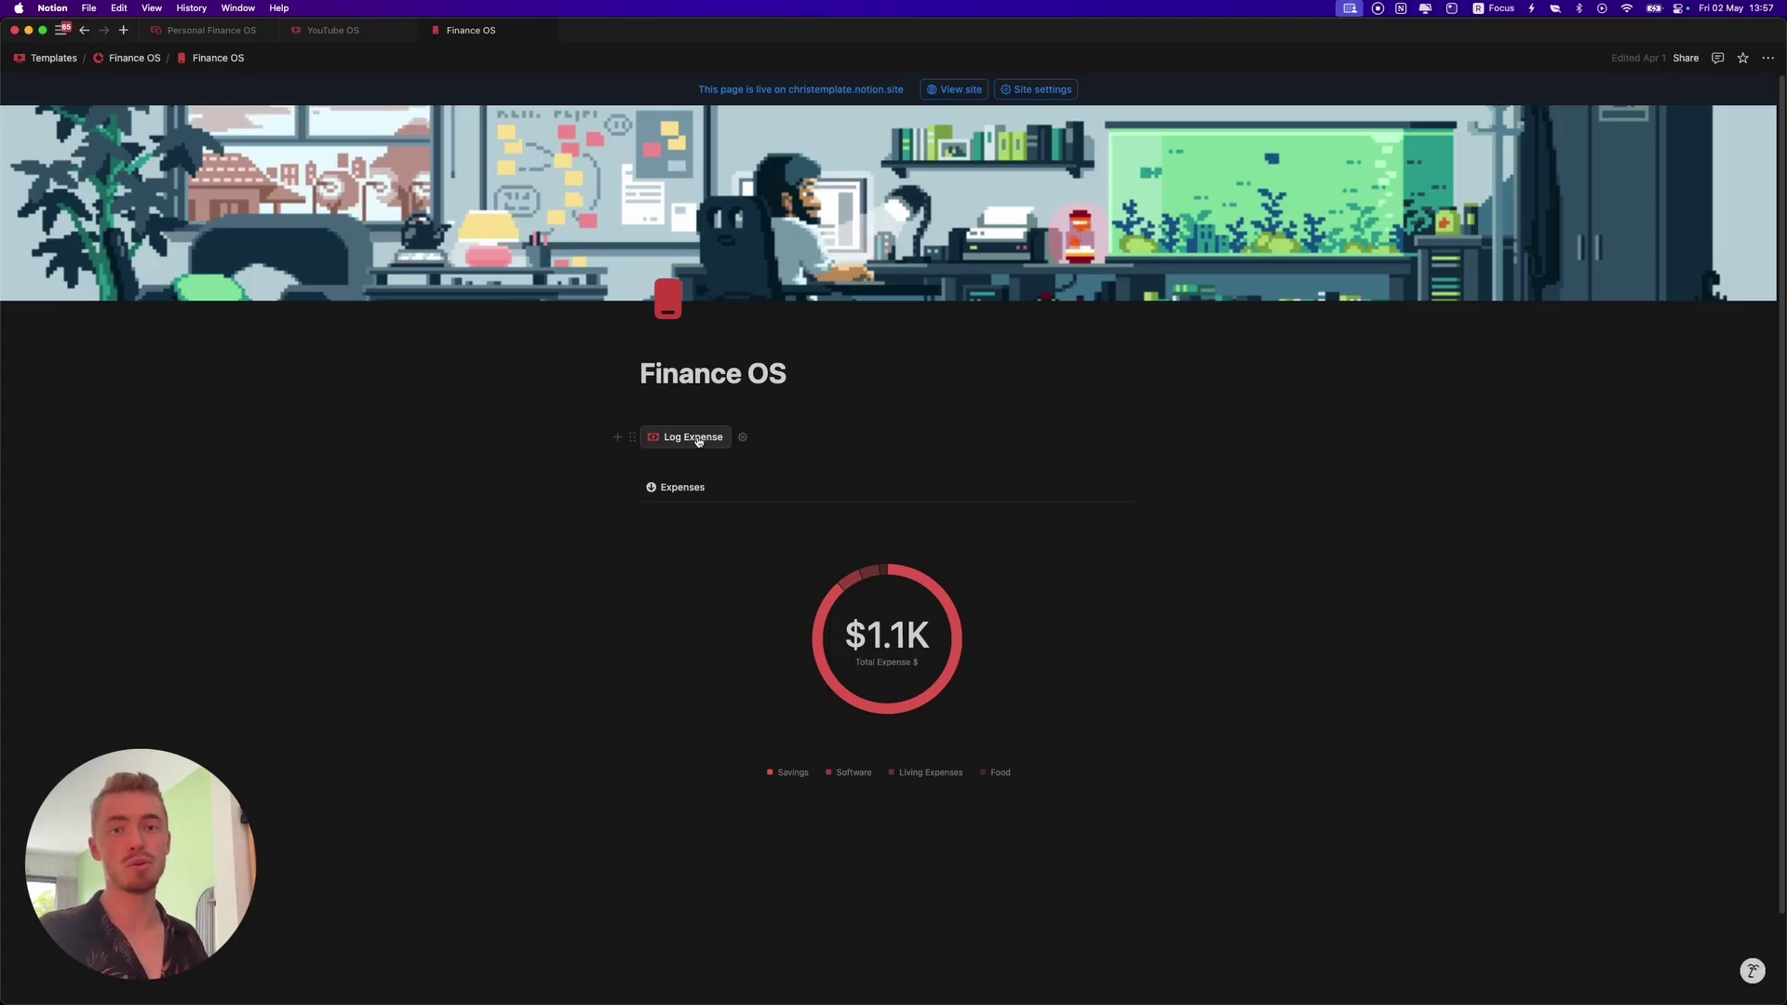
mouse_move(836, 571)
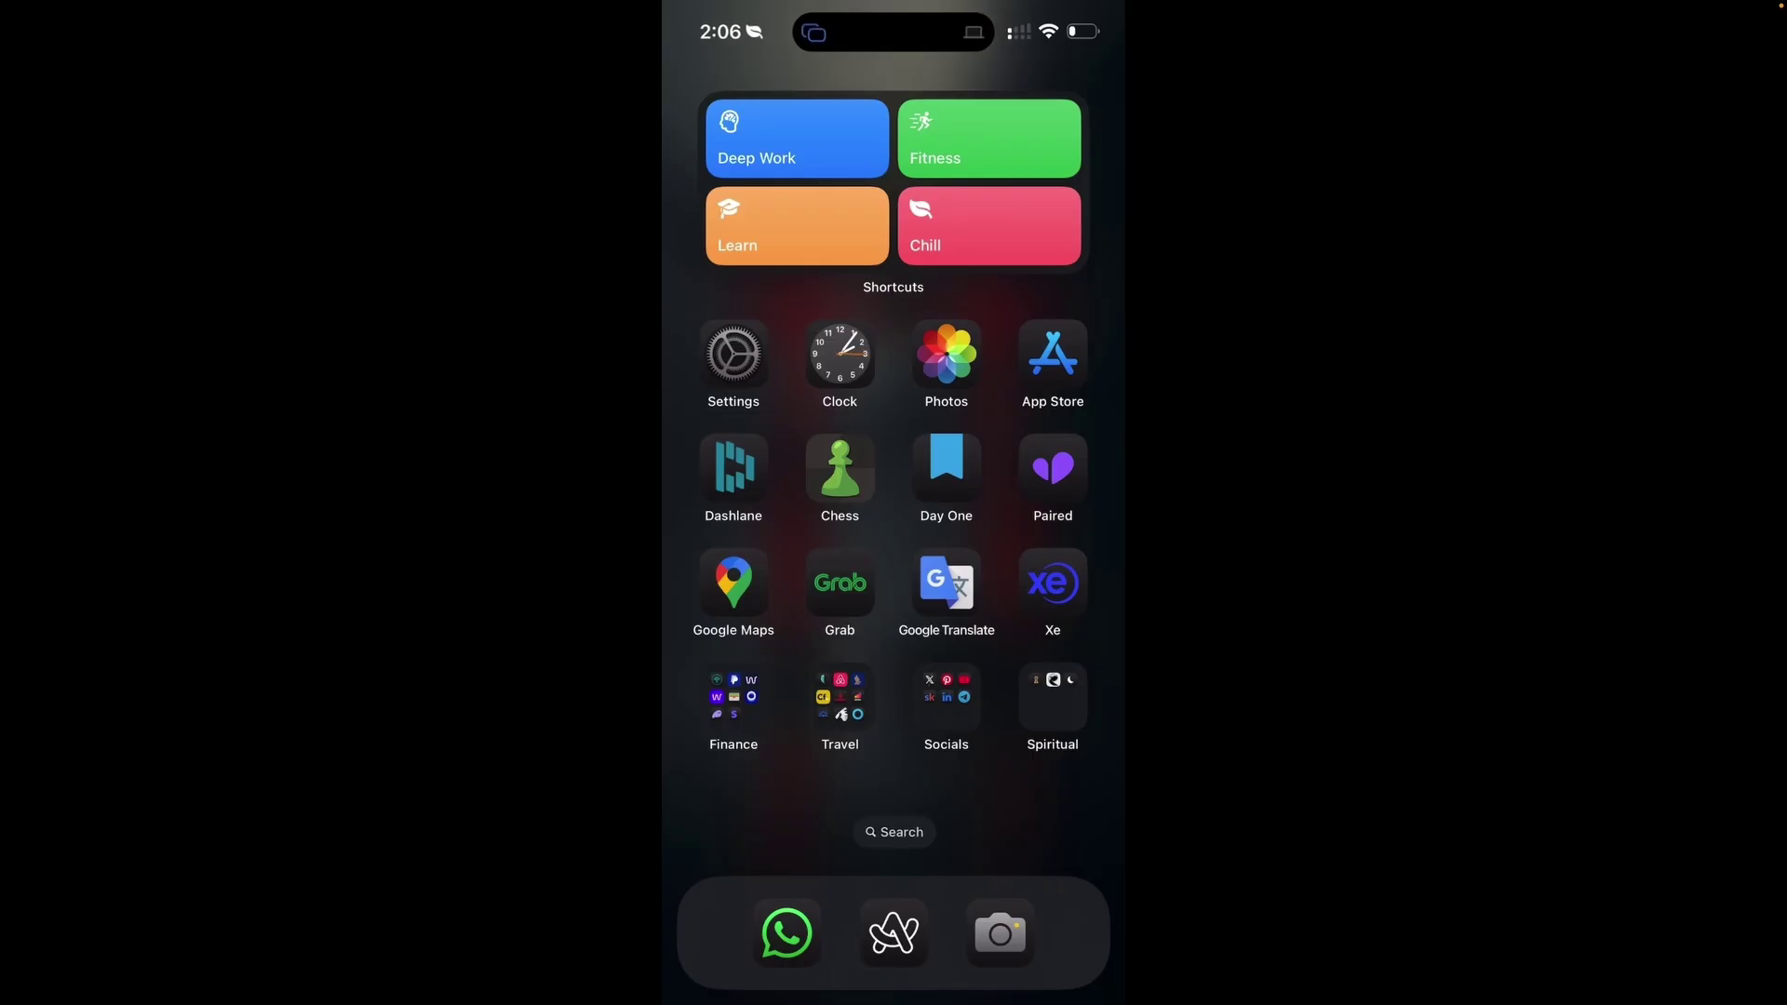
On the phone, turn on the Deep Work focus and add Notion's Page widget to the home screen
left_click(798, 139)
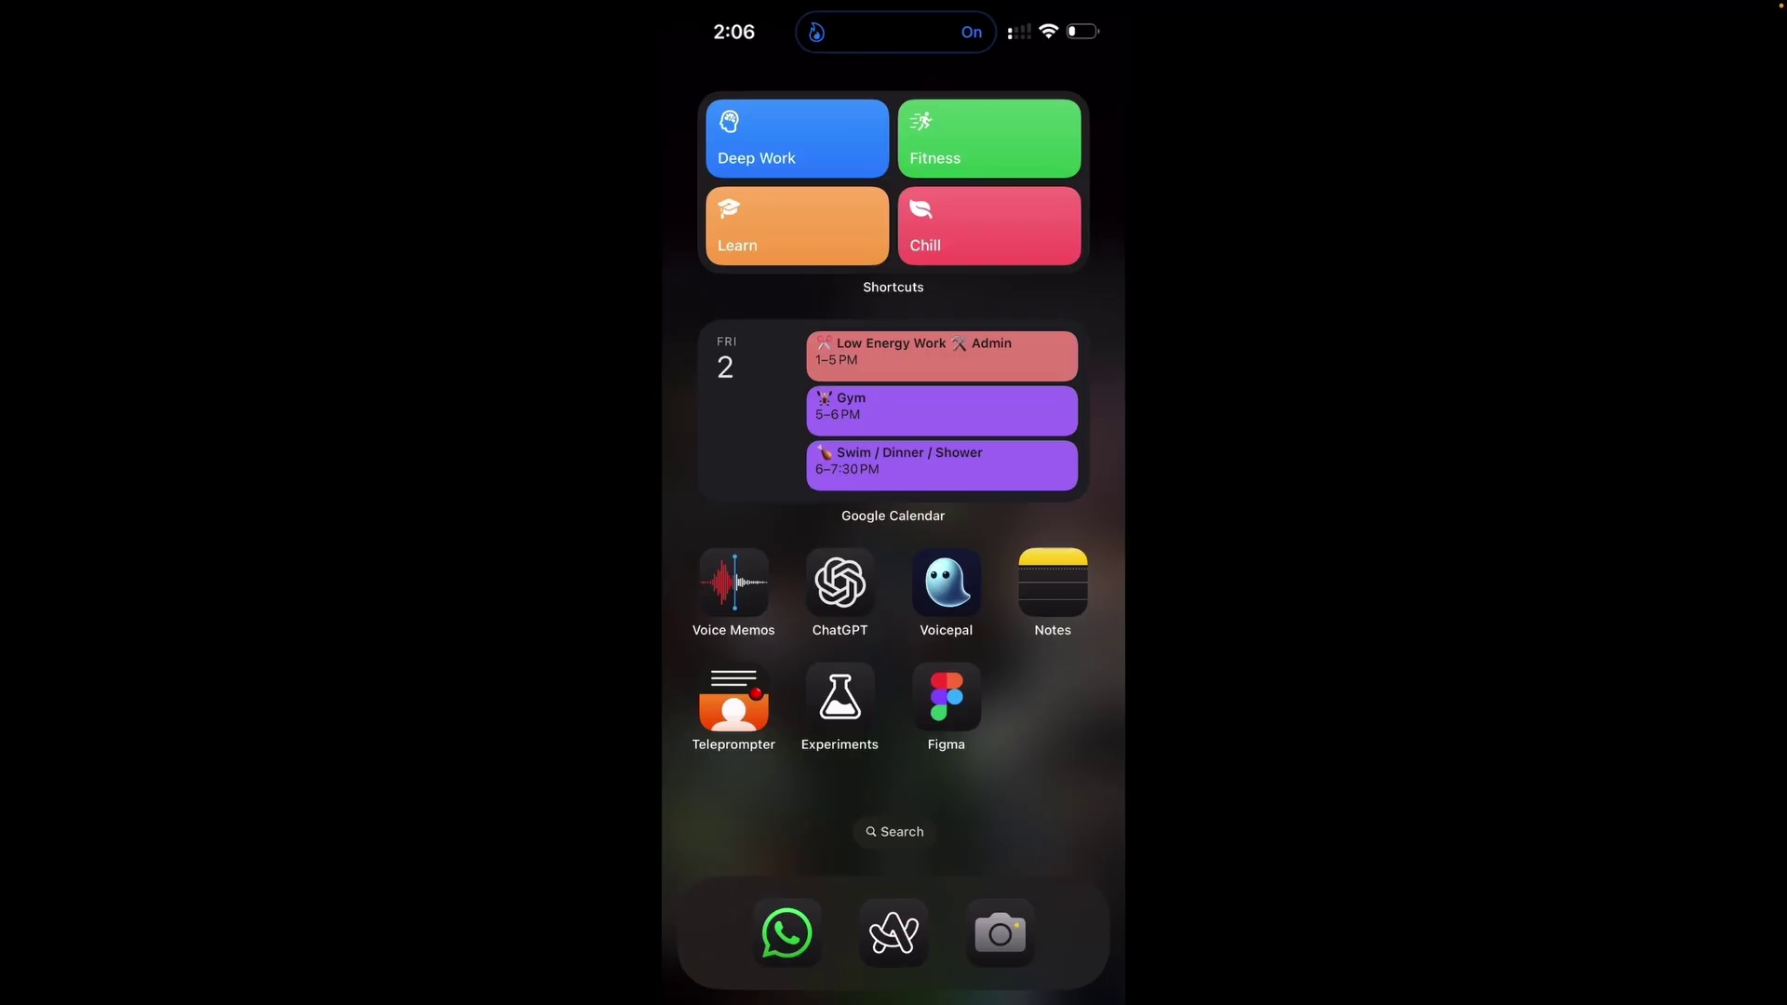
left_click(1053, 707)
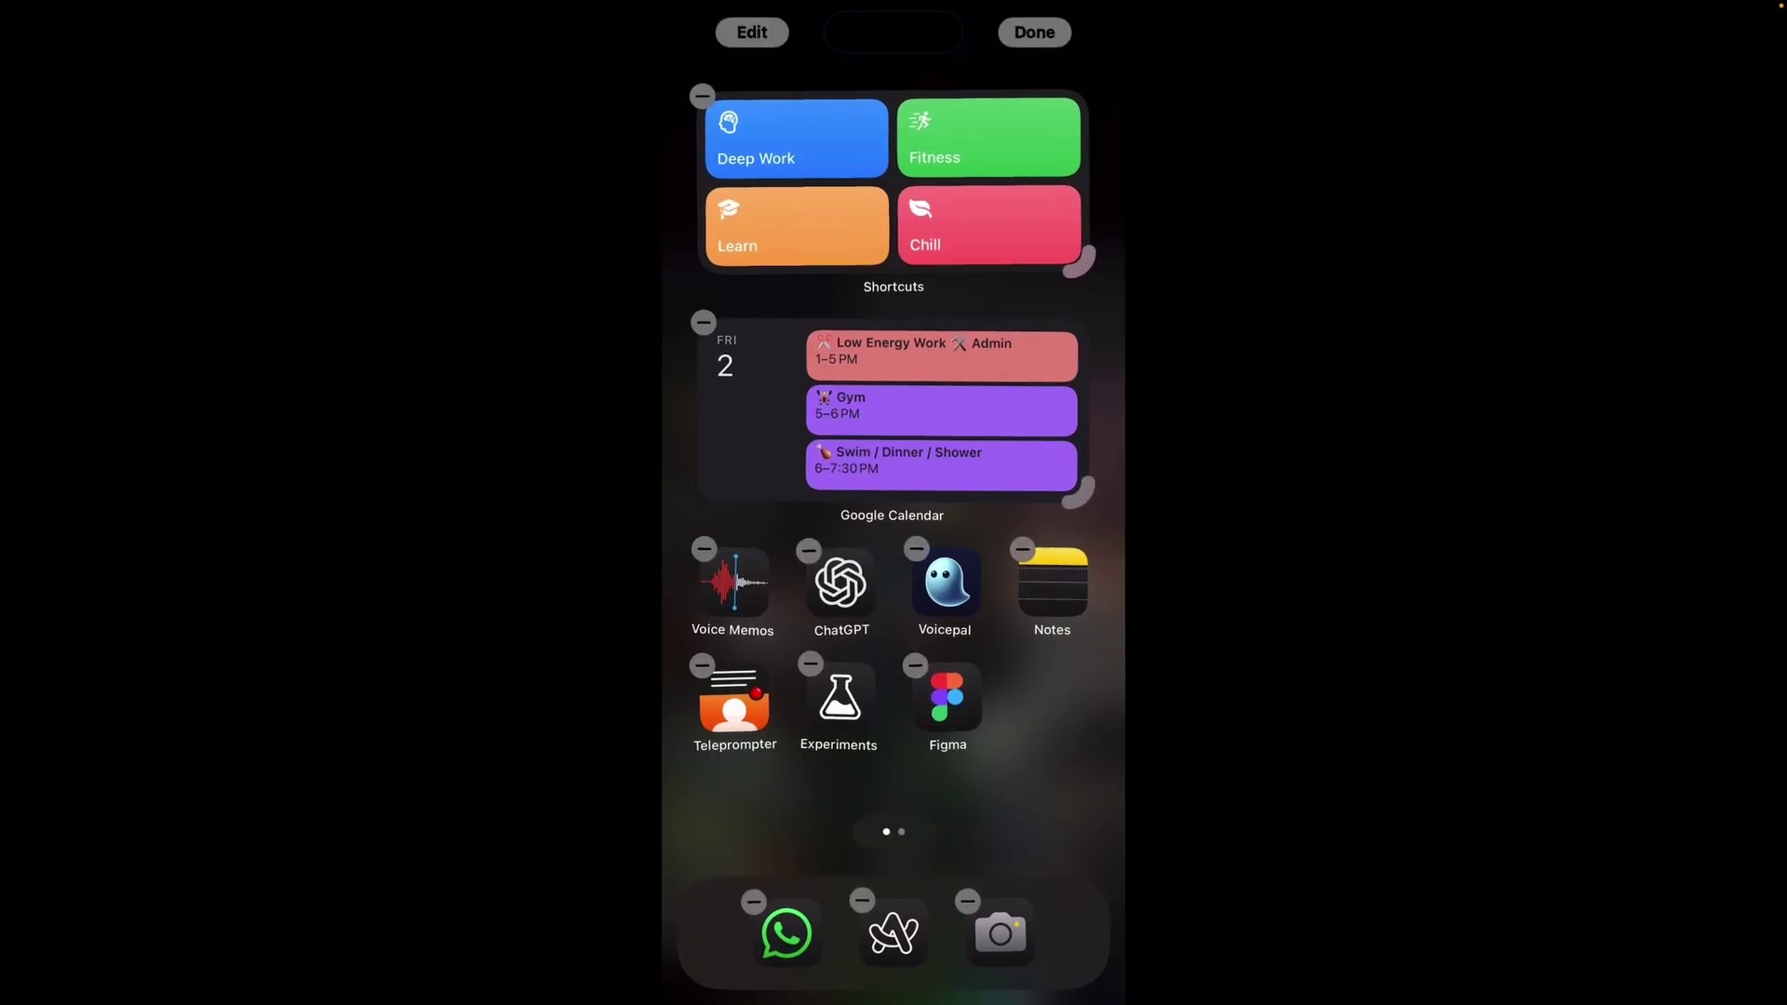
left_click(752, 33)
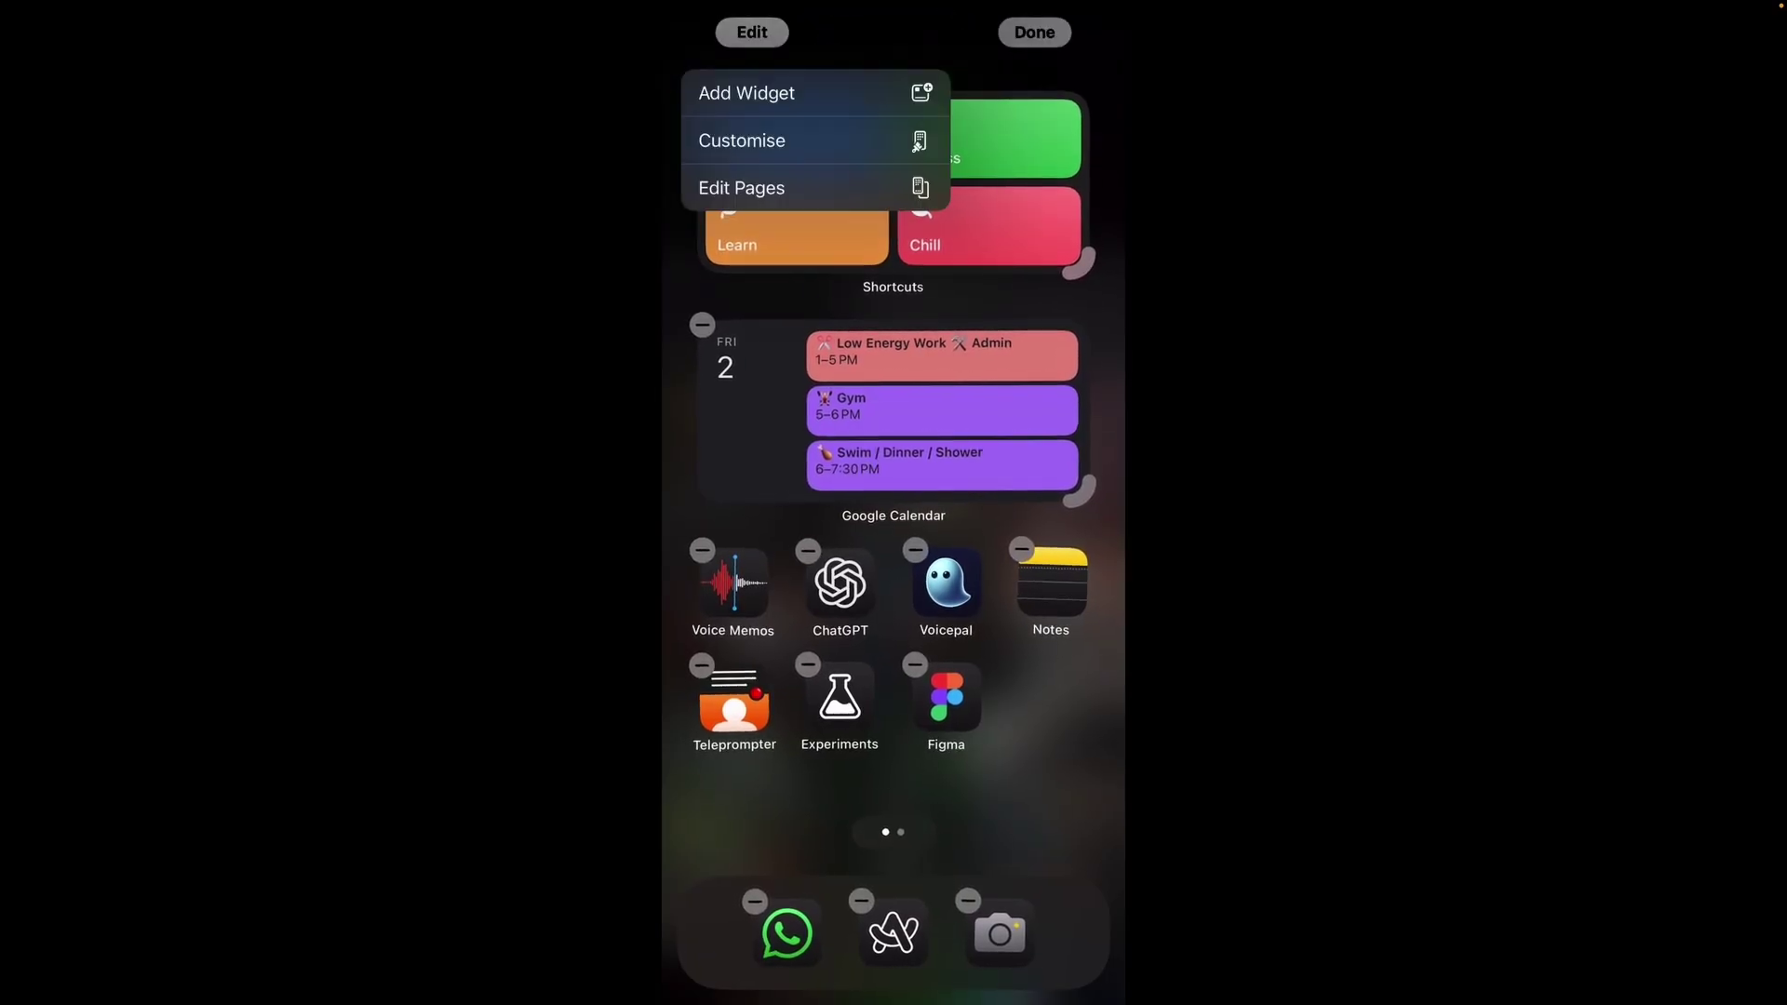
left_click(750, 92)
left_click(894, 199)
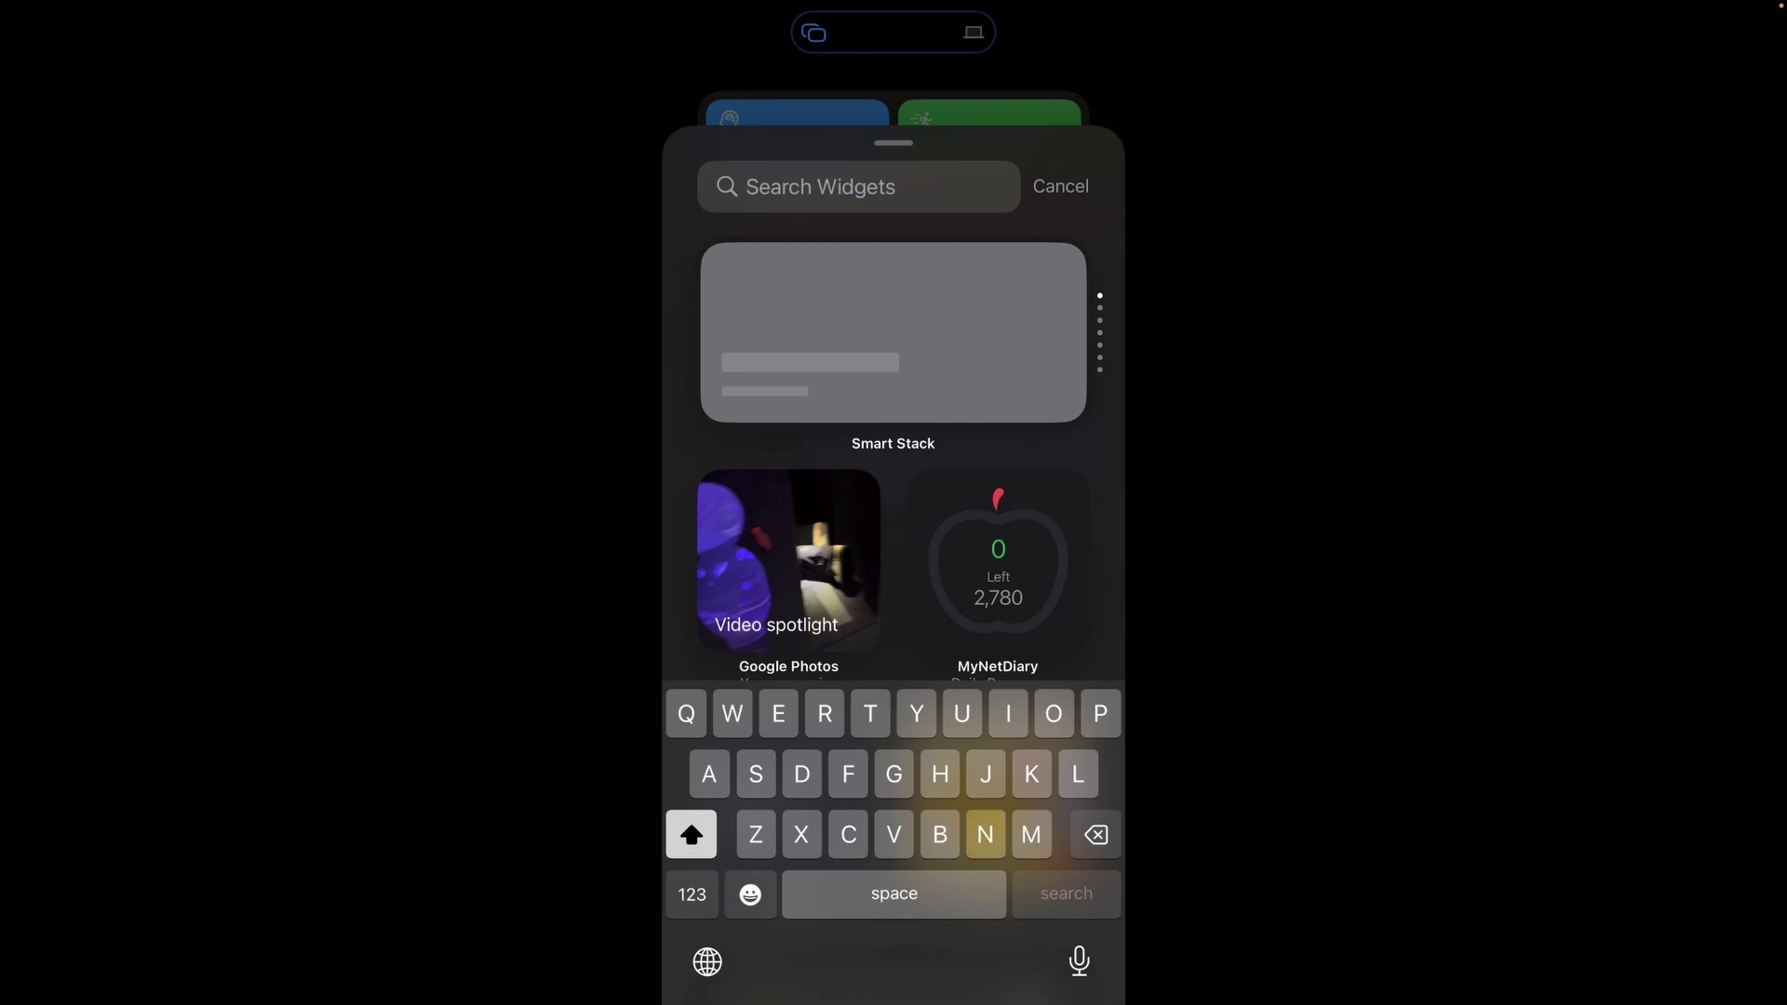
type("Nto")
key("BackSpace")
key("BackSpace")
type("ot")
left_click(794, 351)
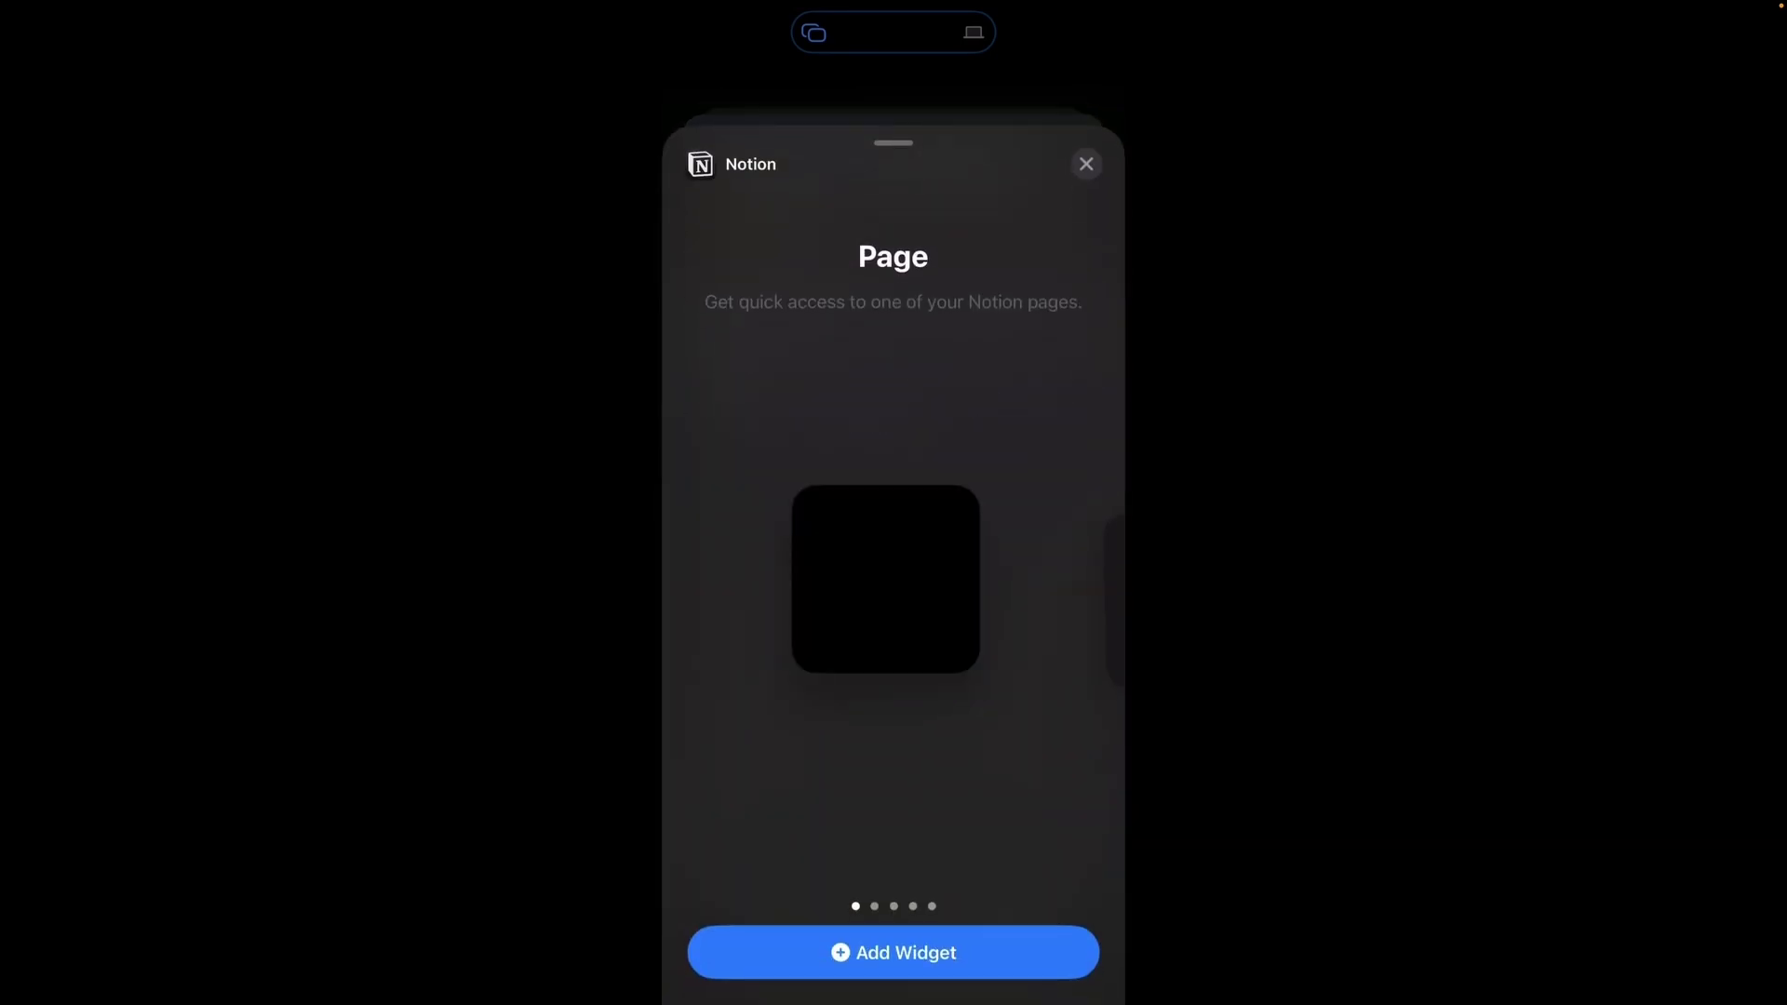
left_click(893, 952)
left_click(1029, 33)
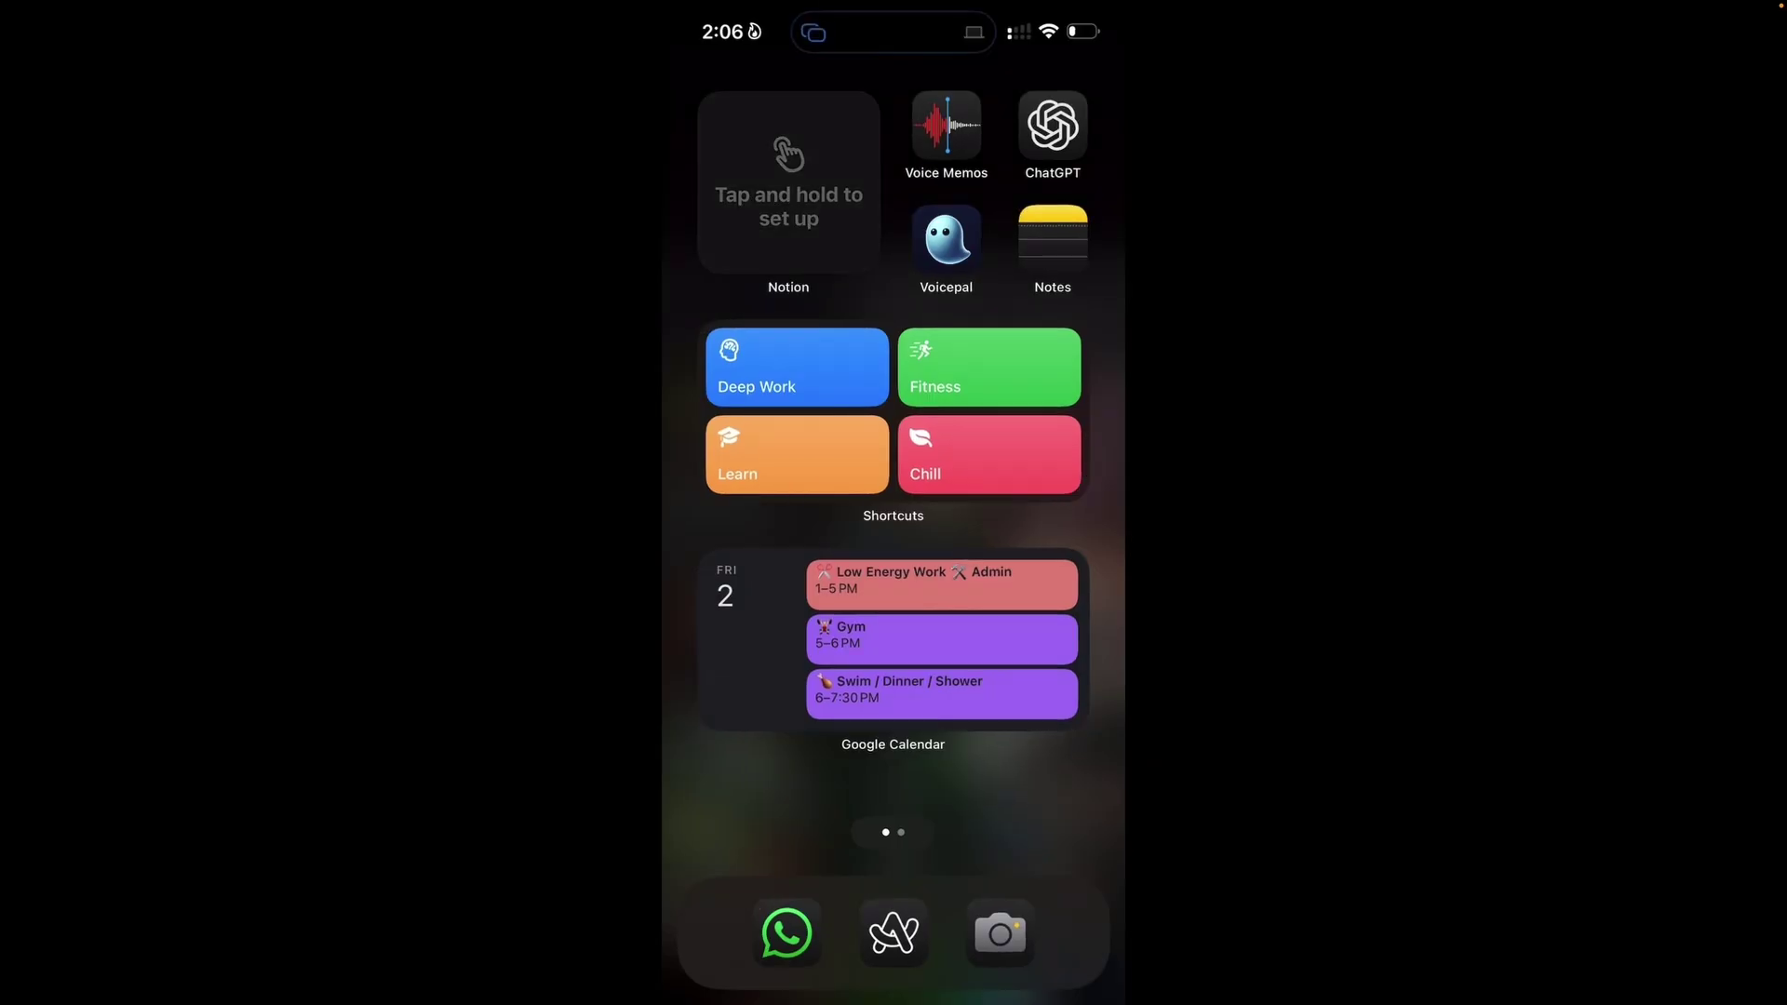
Configure the new Notion widget to link to the Mobile Finance OS page
left_click(788, 182)
left_click(748, 379)
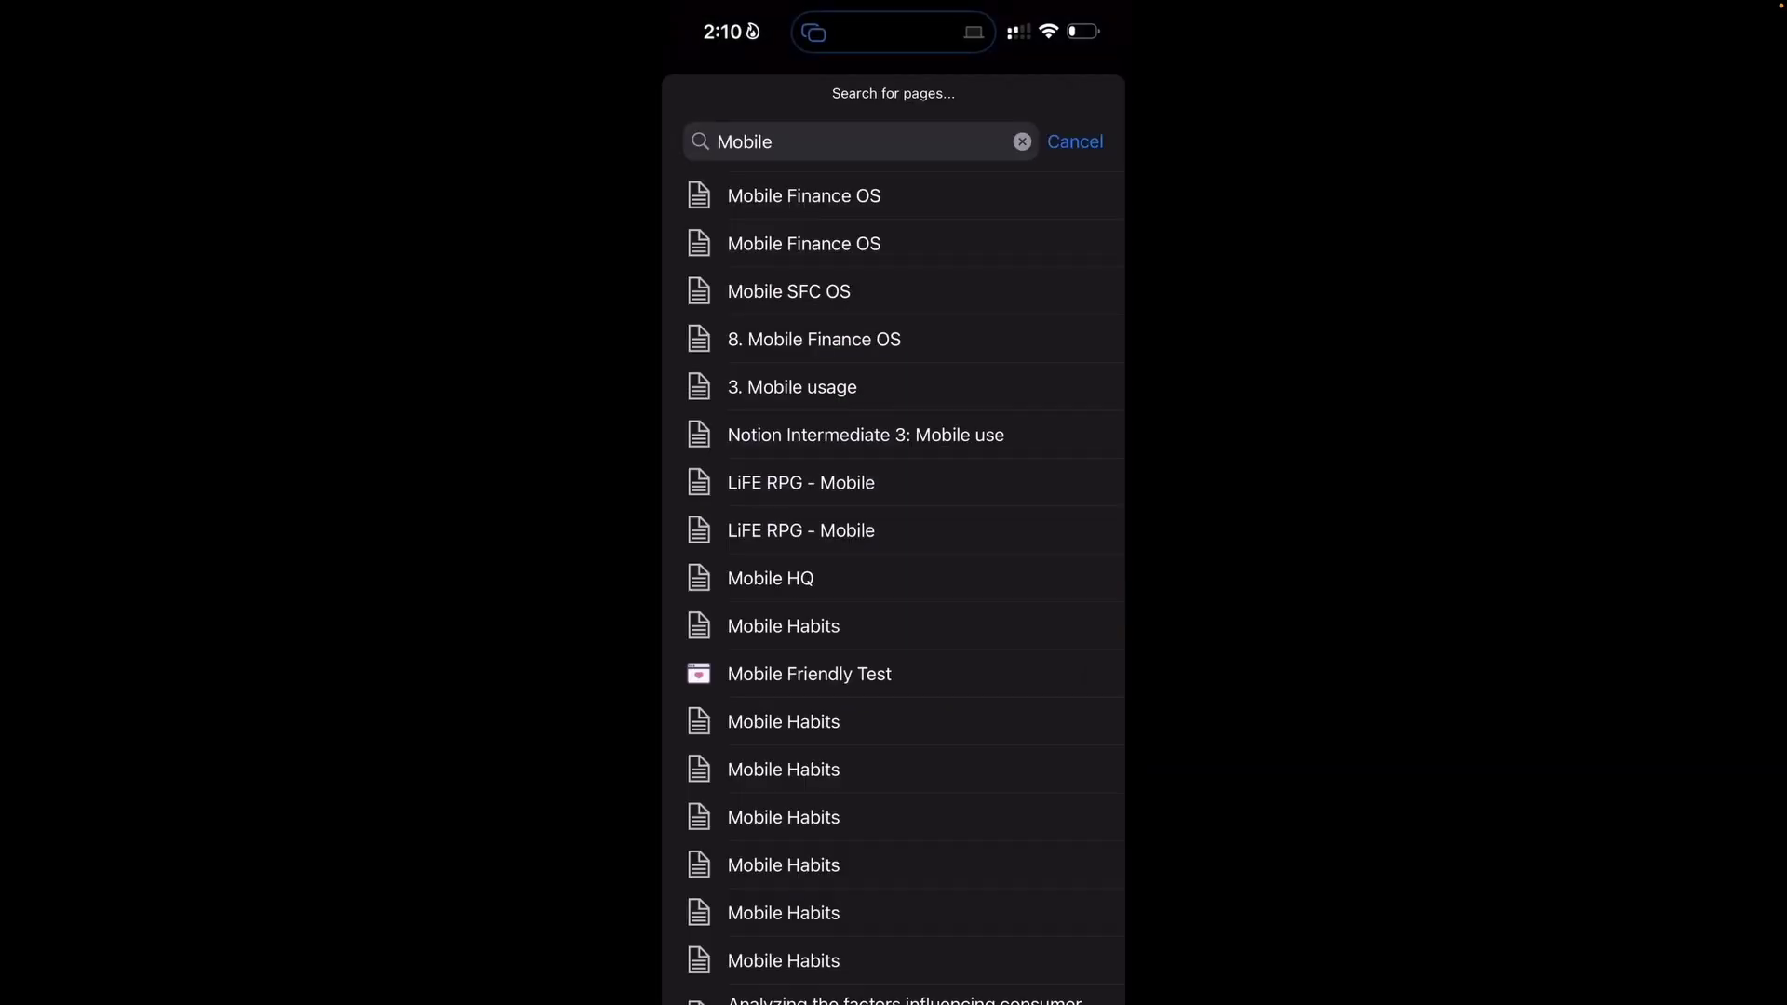
left_click(804, 196)
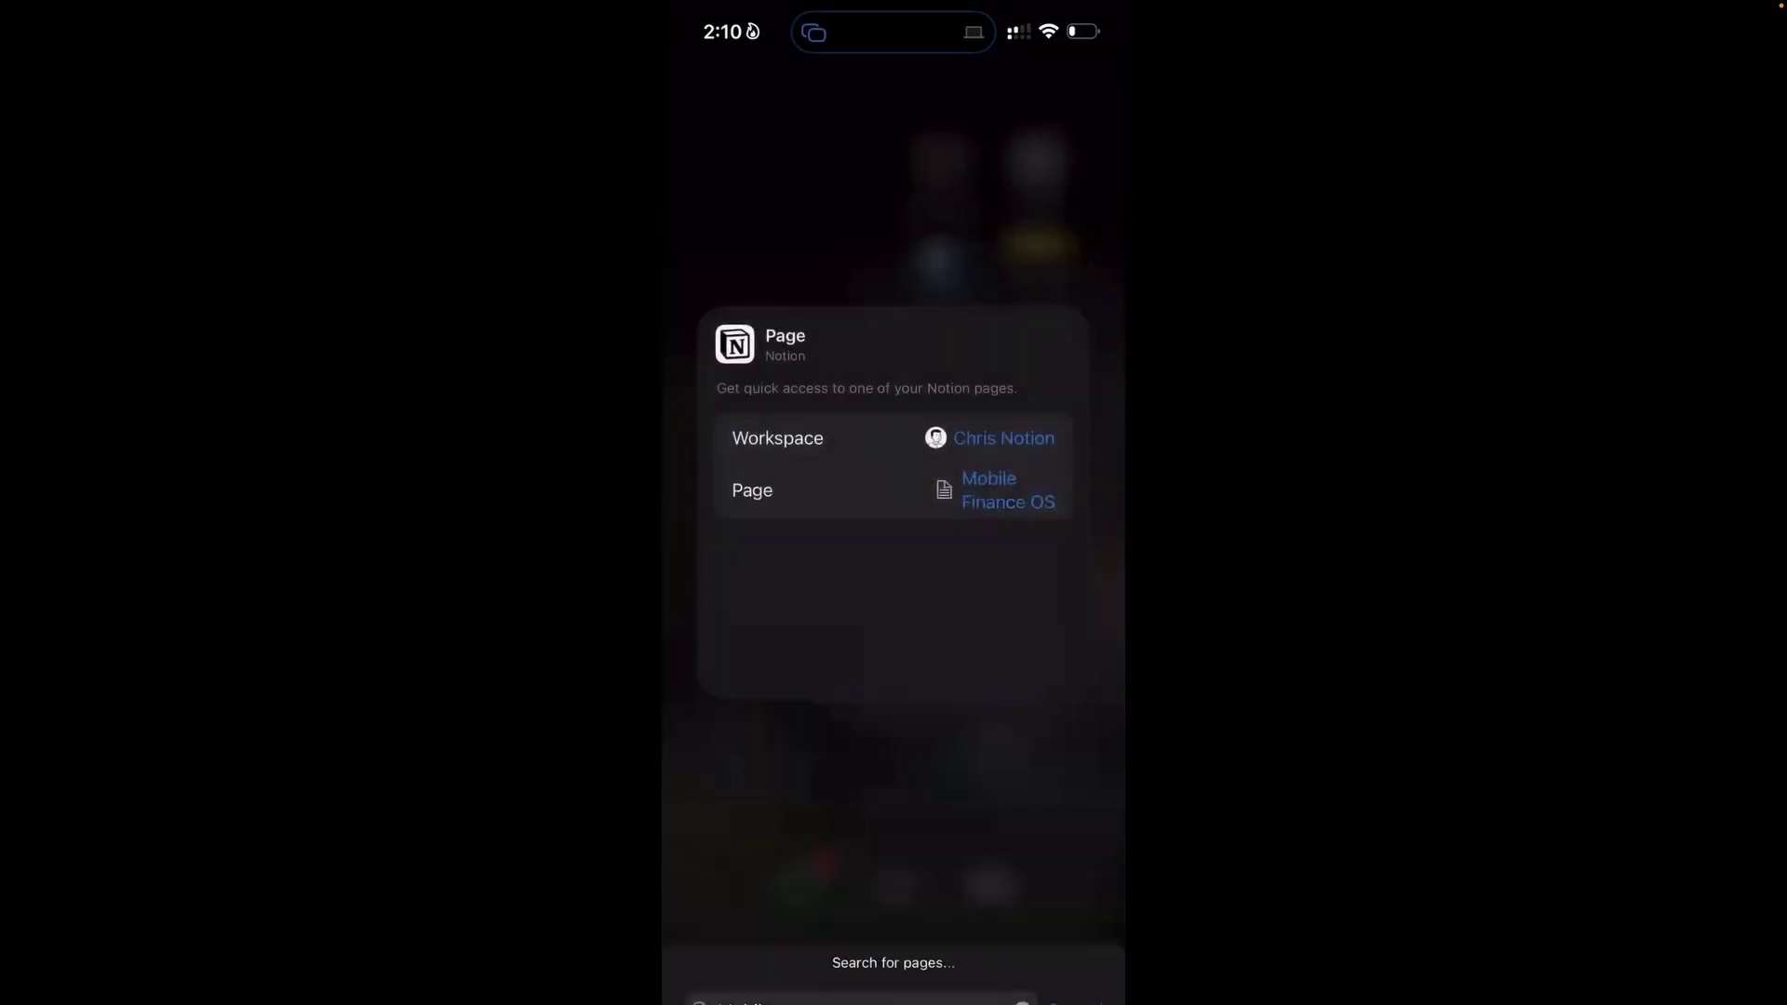
left_click(893, 819)
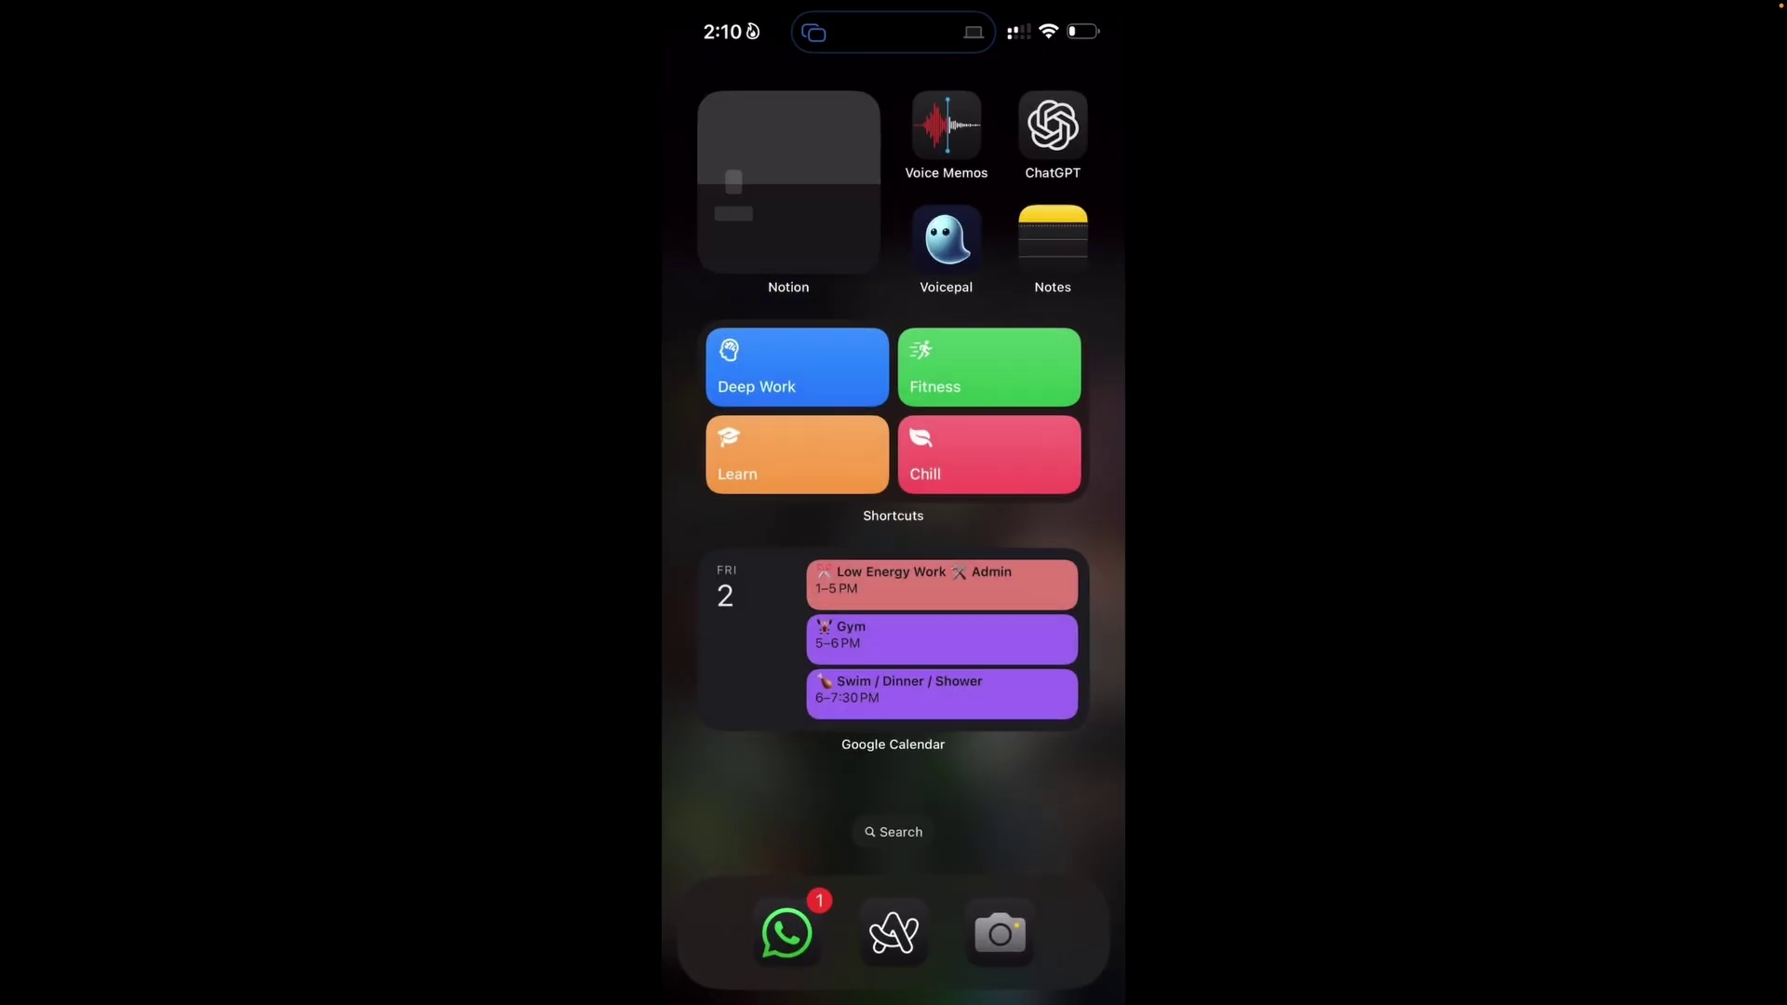
Open Mobile Finance OS from the widget, look over its Log Expense button and expenses chart, and return to the home screen
left_click(788, 182)
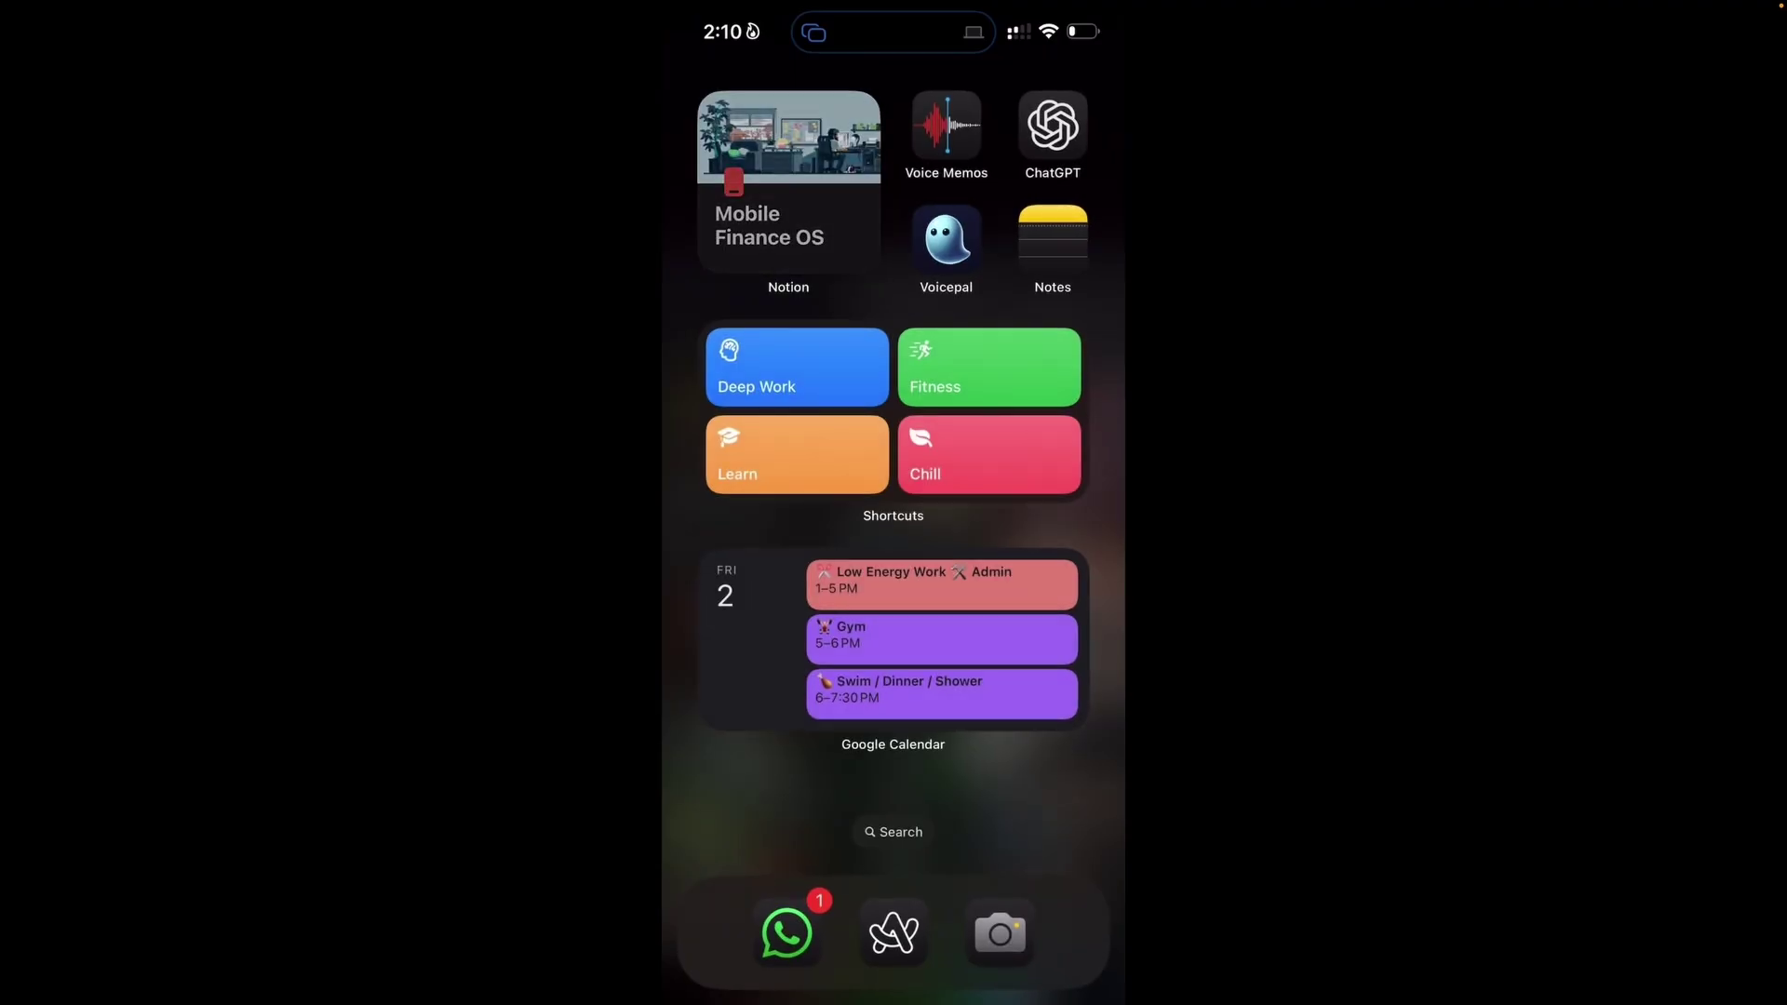
scroll(893, 510, "down", 2)
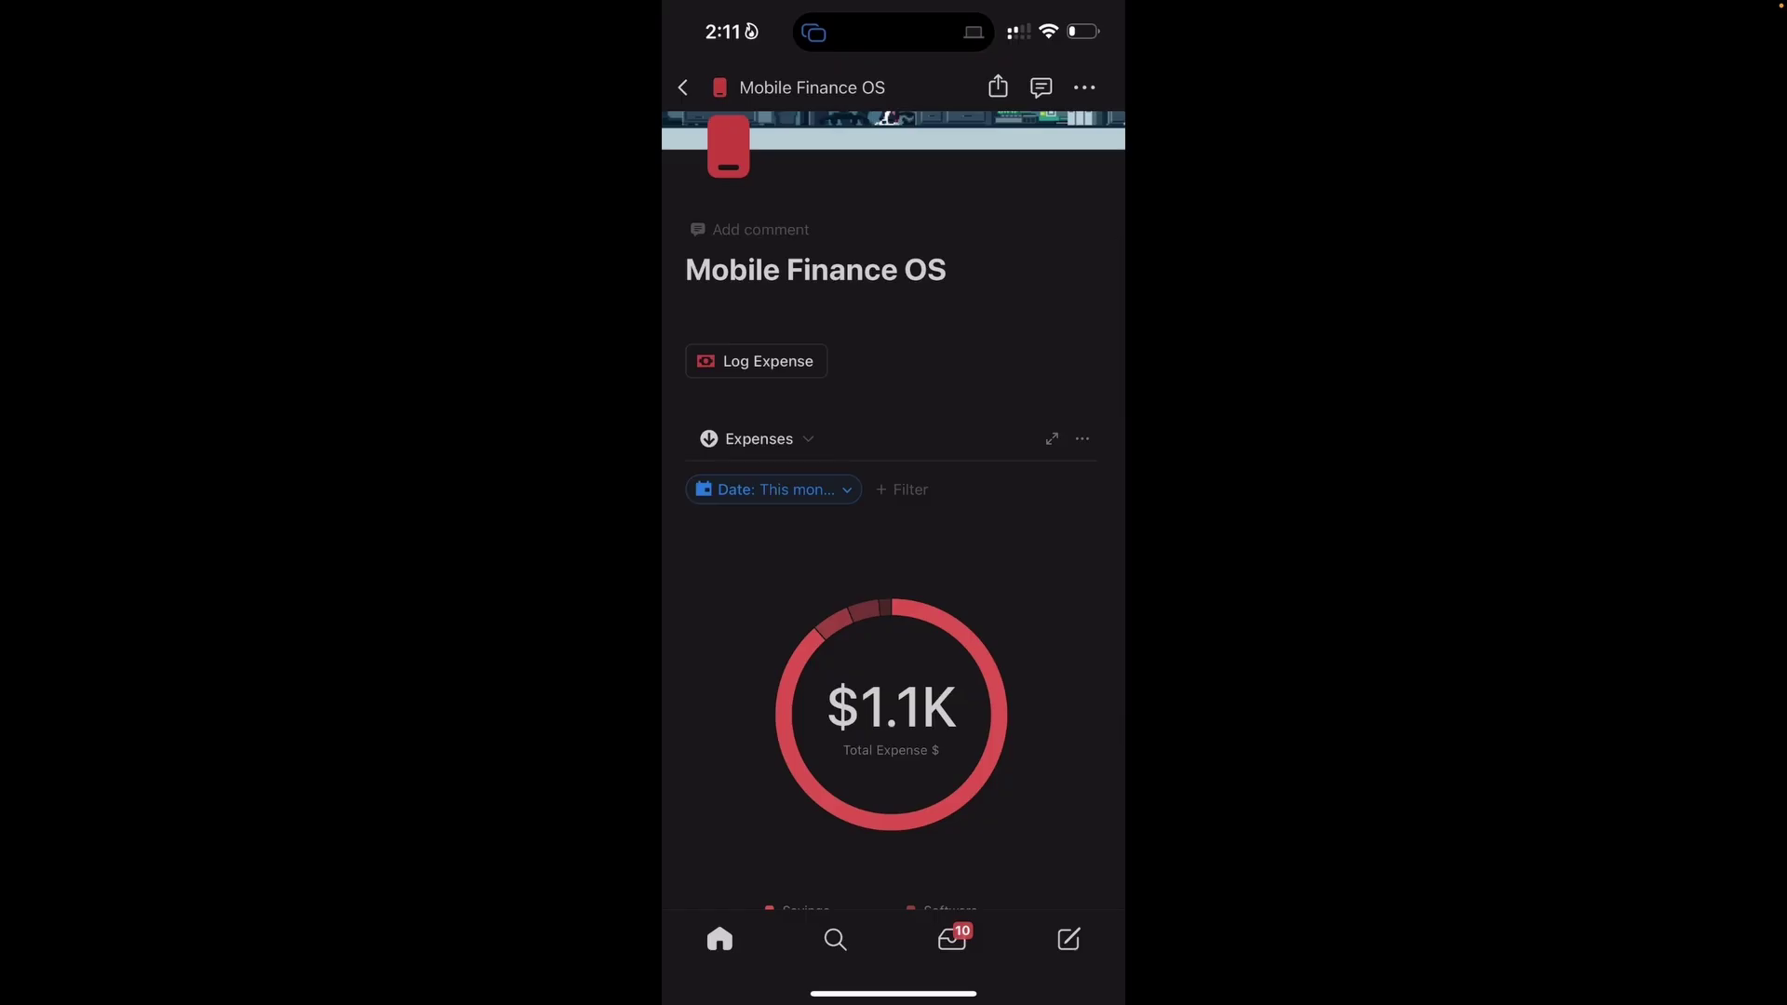
scroll(893, 508, "down", 3)
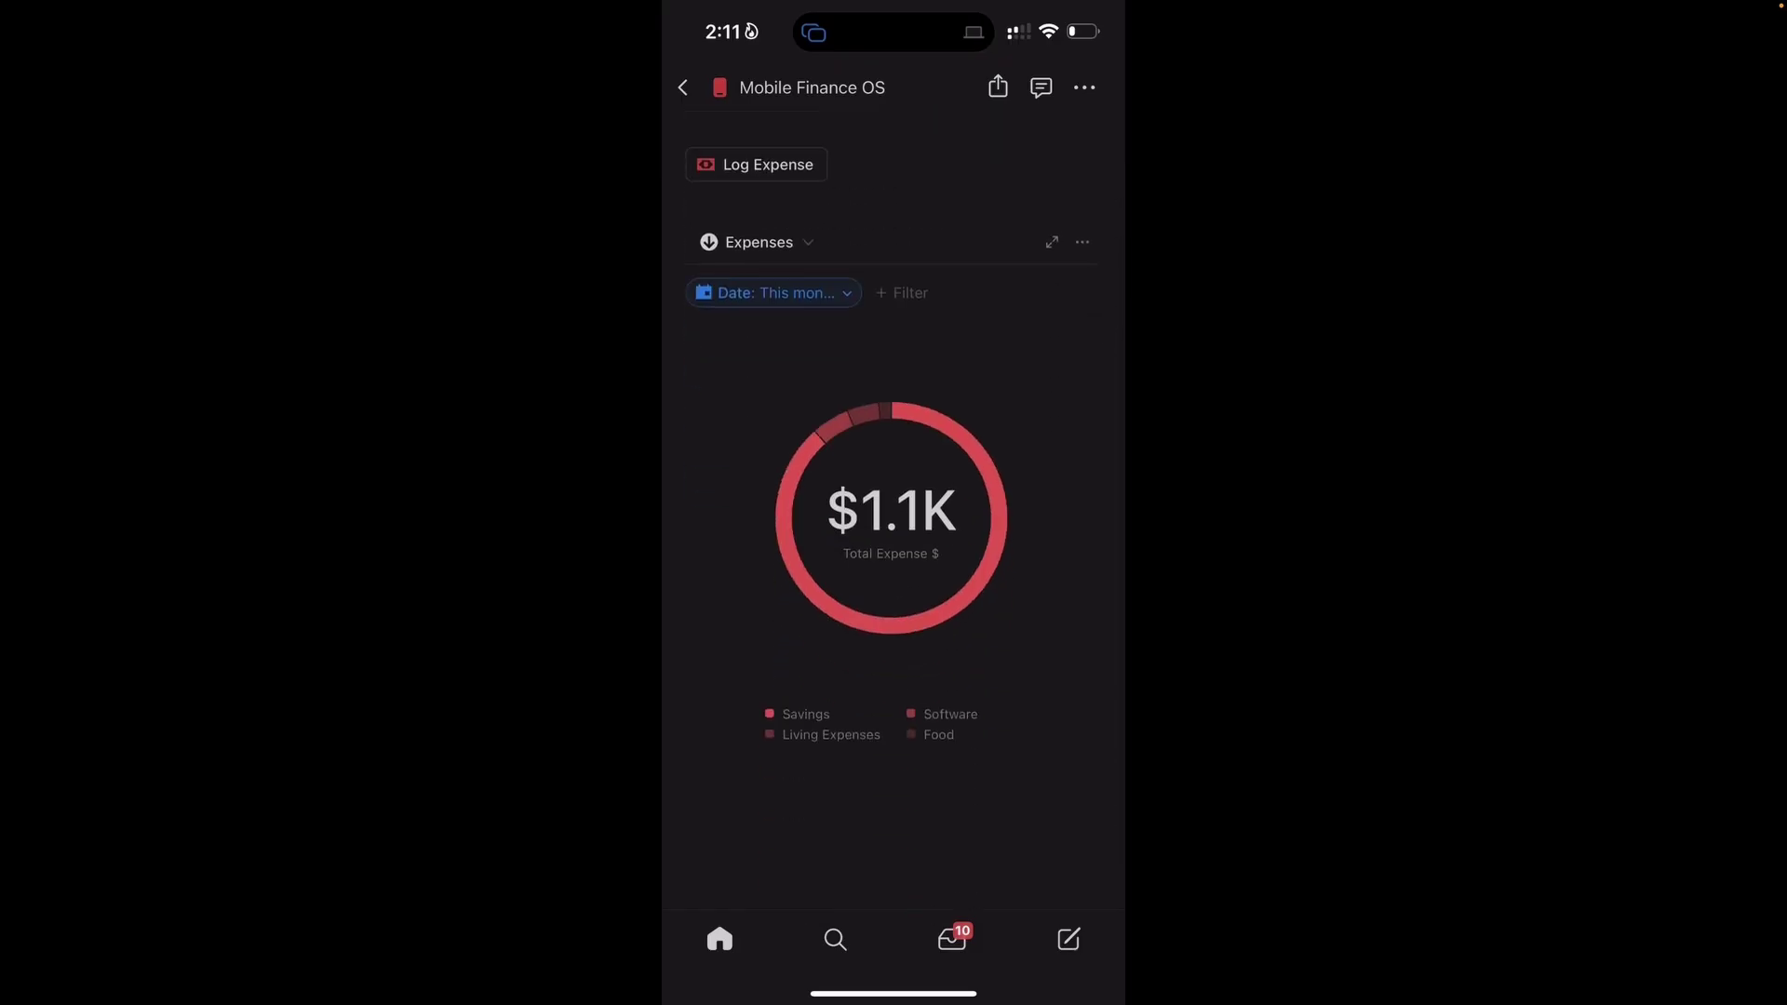
scroll(894, 509, "up", 5)
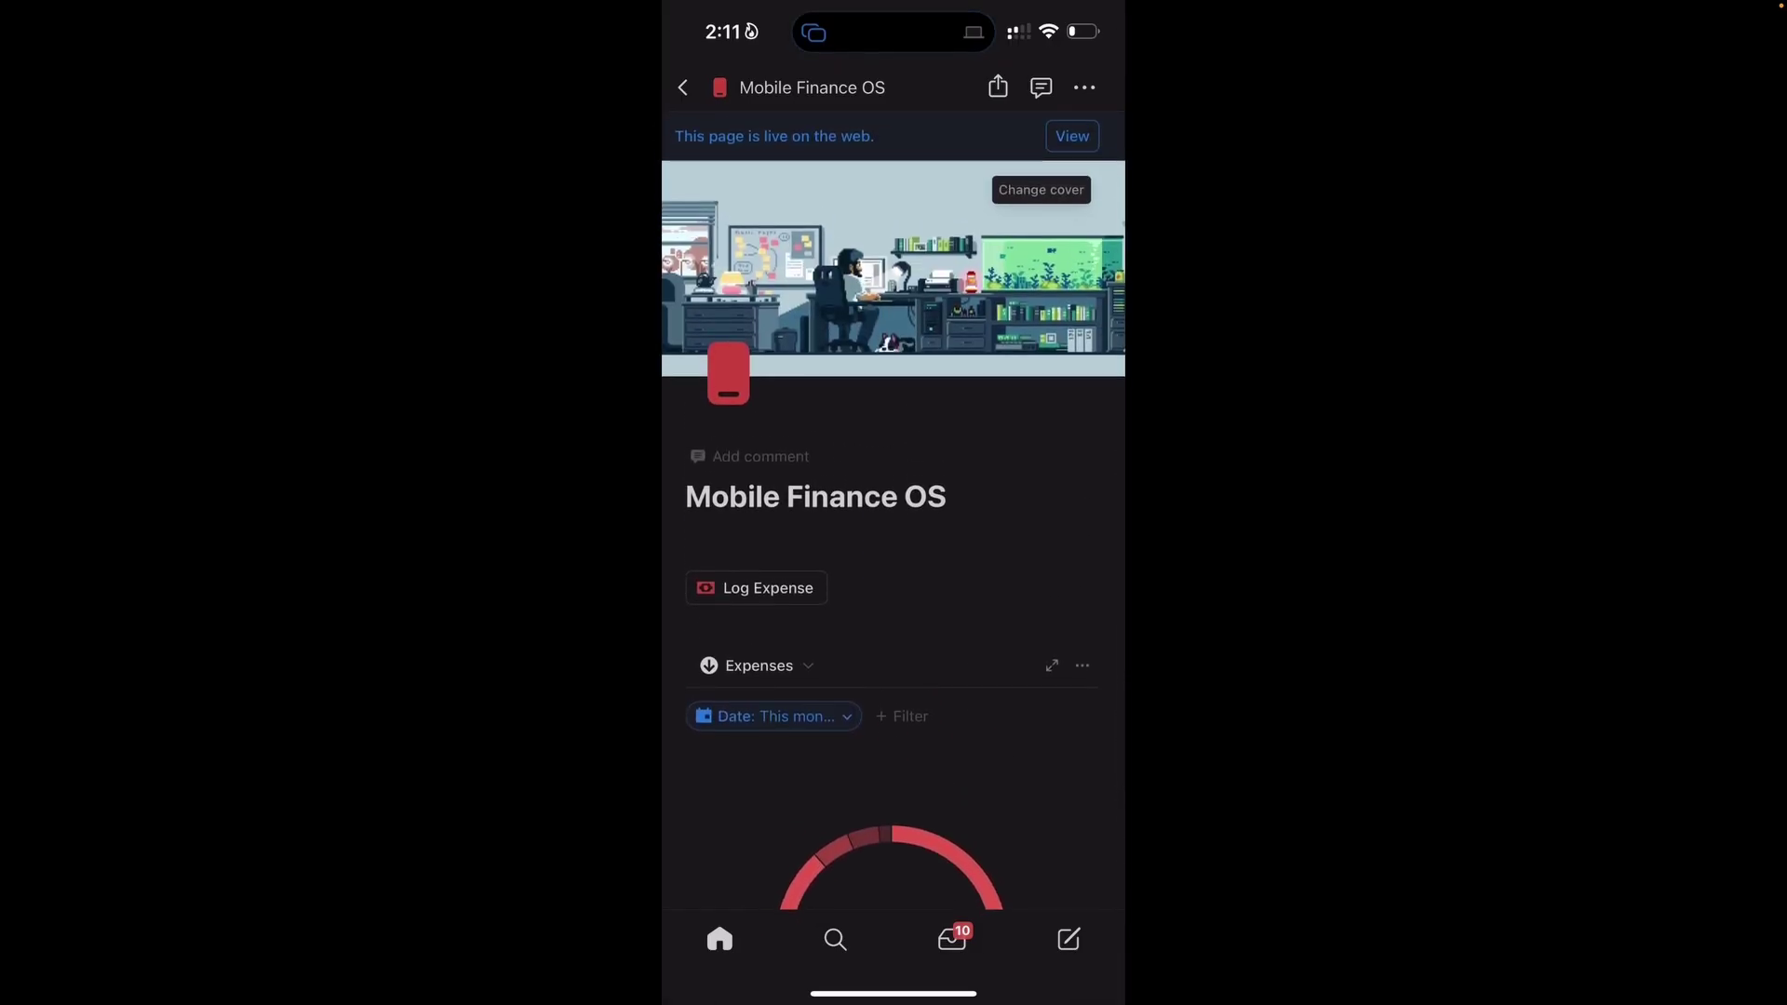
left_click_drag(893, 993, 894, 558)
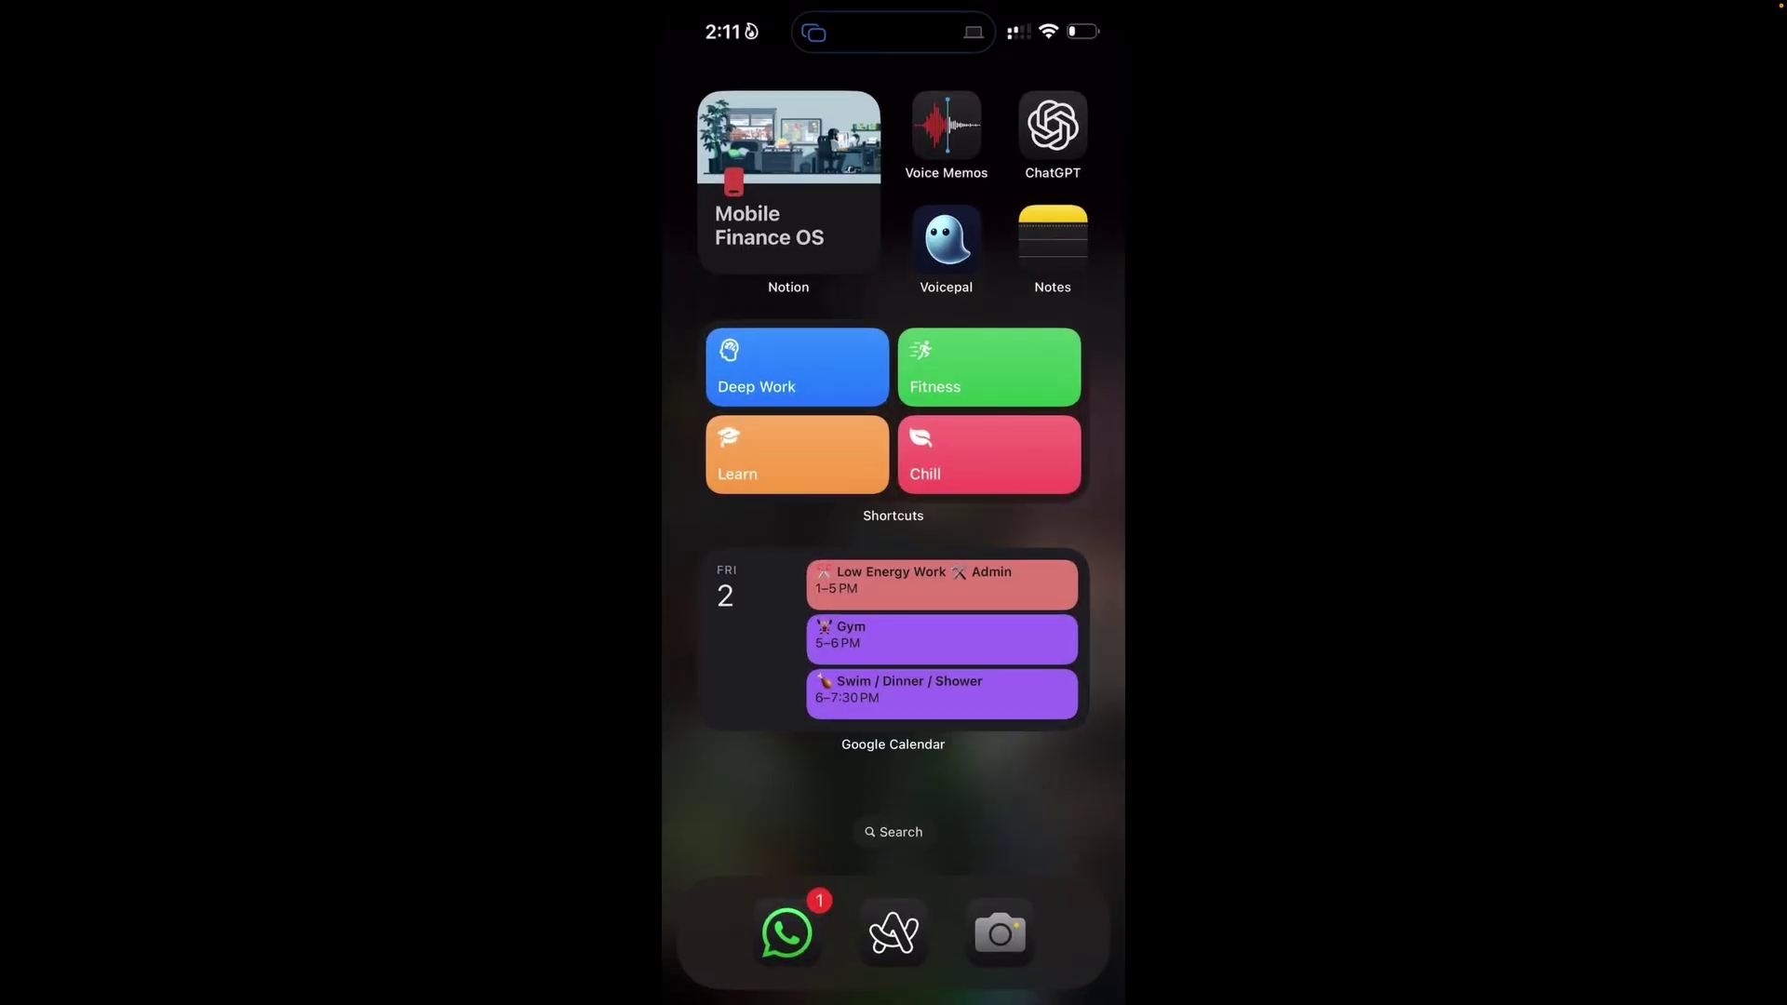
Switch to the Shortcuts app and create a new shortcut using Notion's Create Document action
left_click(894, 832)
left_click(740, 162)
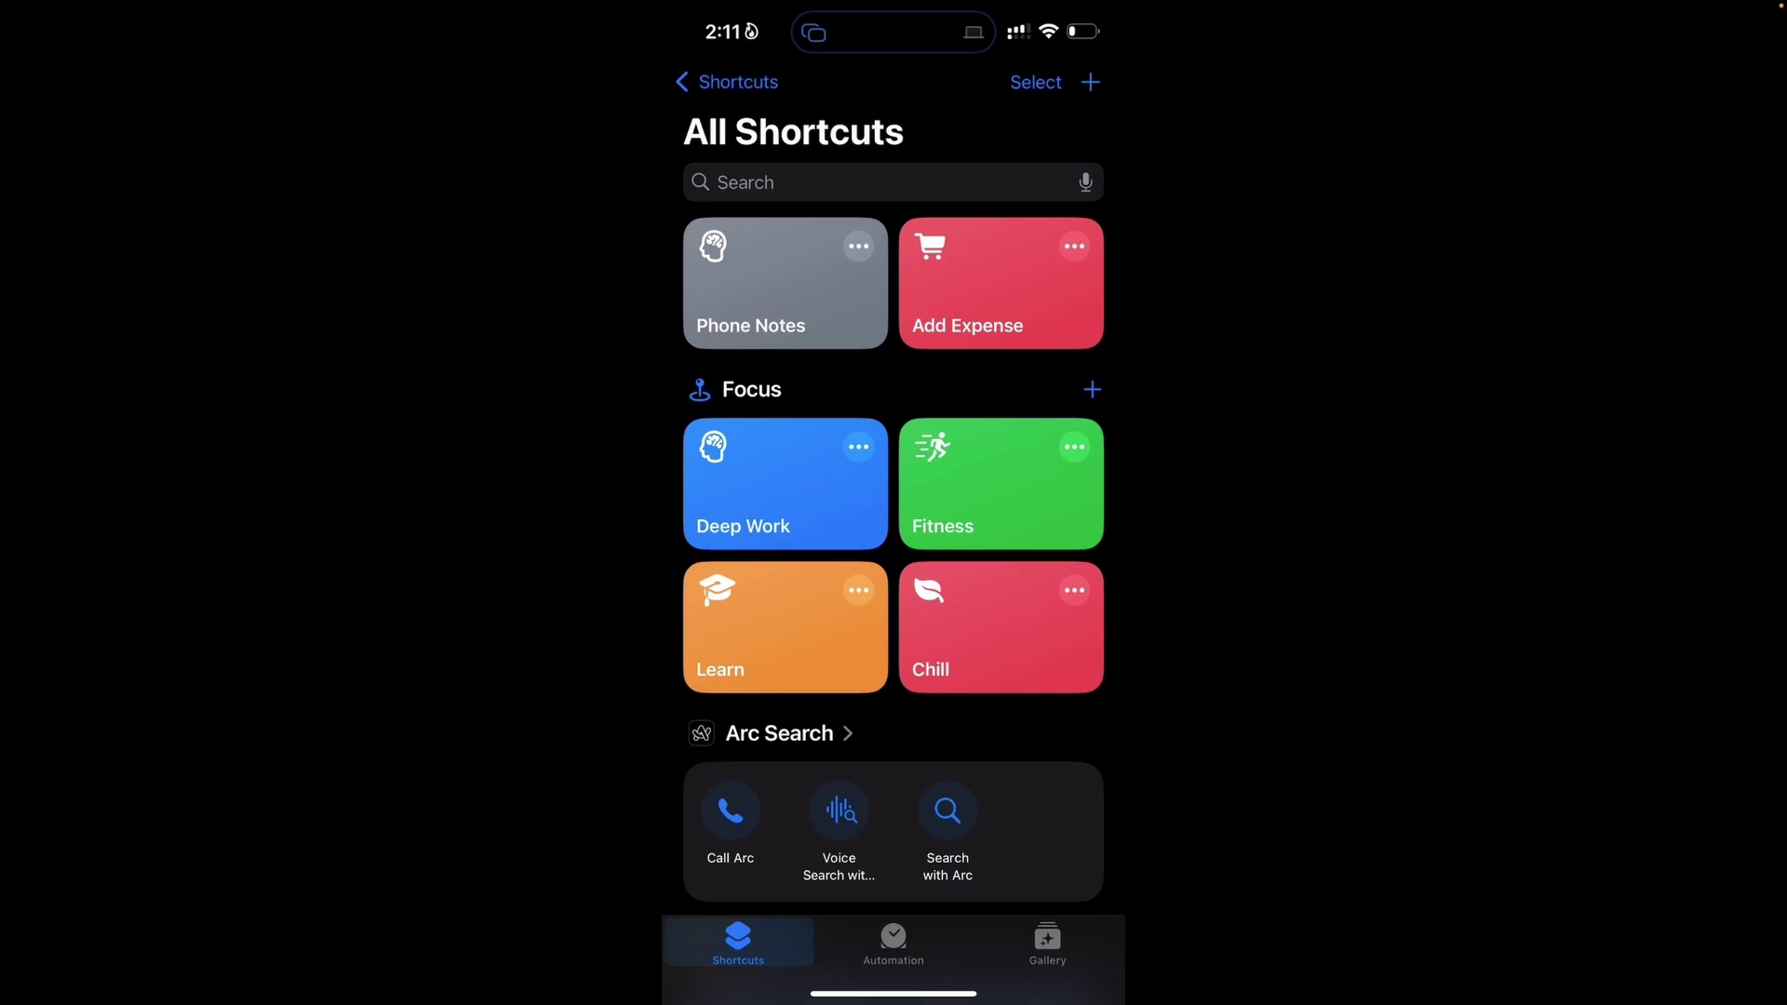
left_click(1091, 82)
left_click(894, 581)
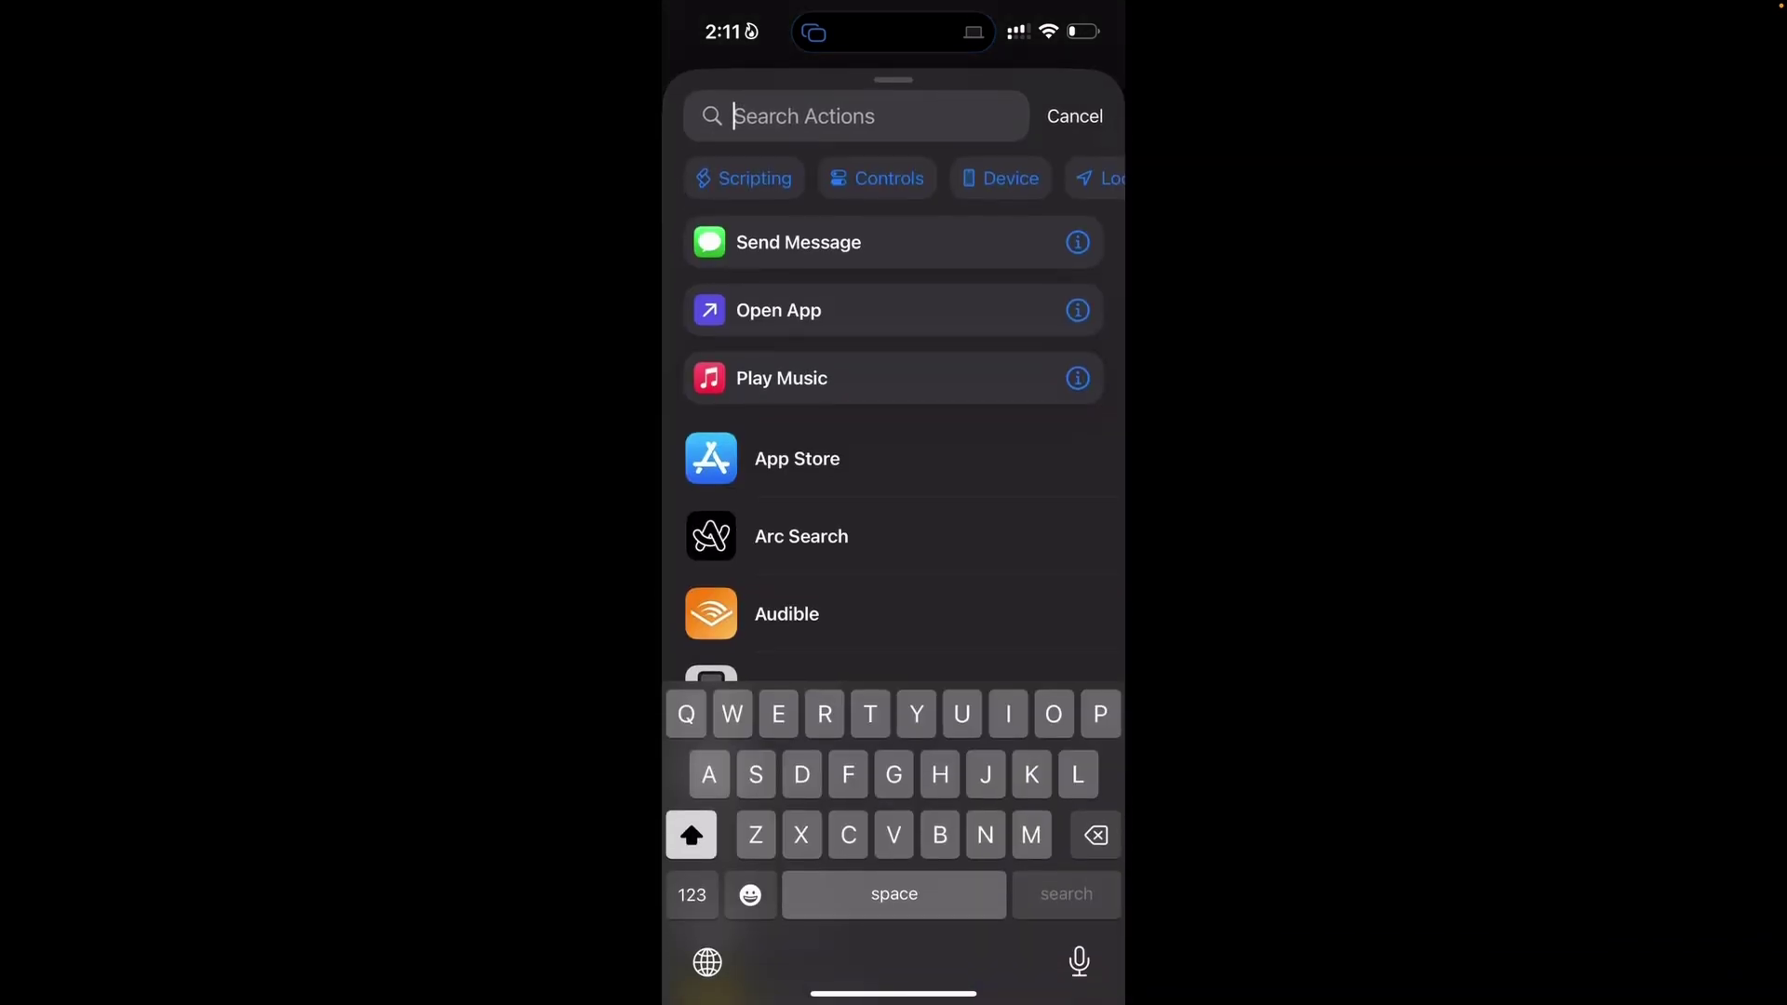
type("Not")
left_click(783, 327)
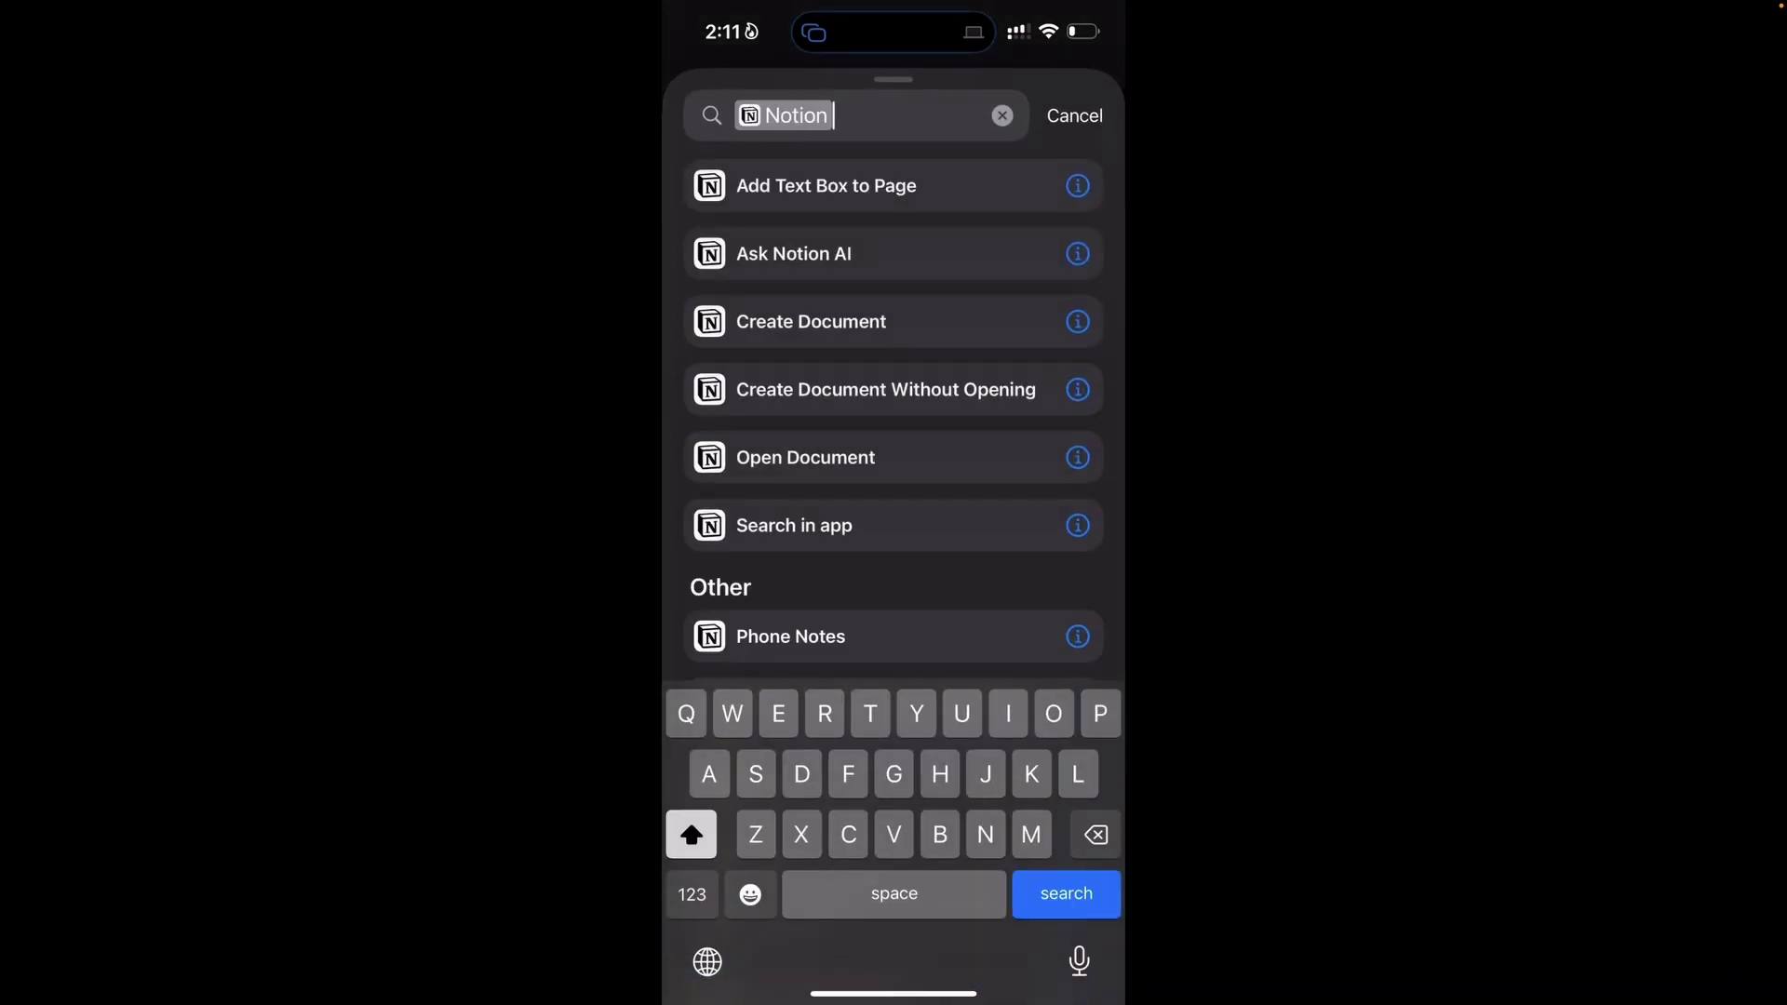
left_click(811, 322)
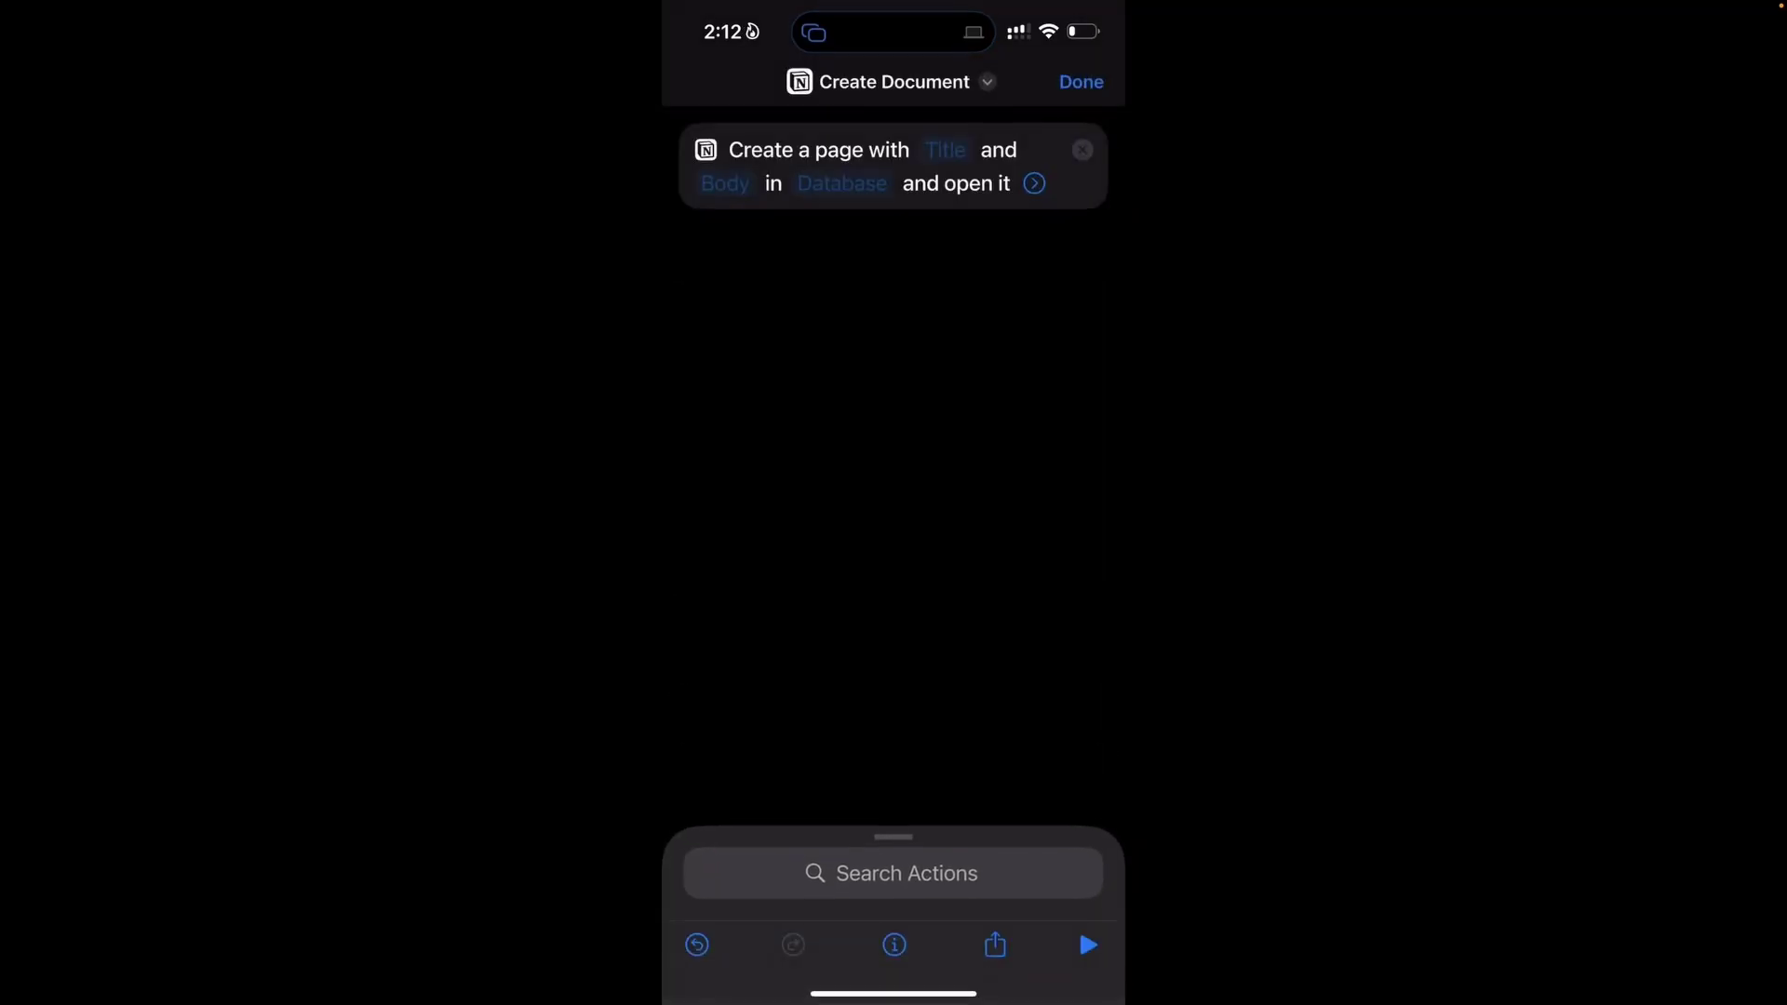
Configure the Create Document action to ask for the title each time and save into the Expense Tracker database
left_click(945, 150)
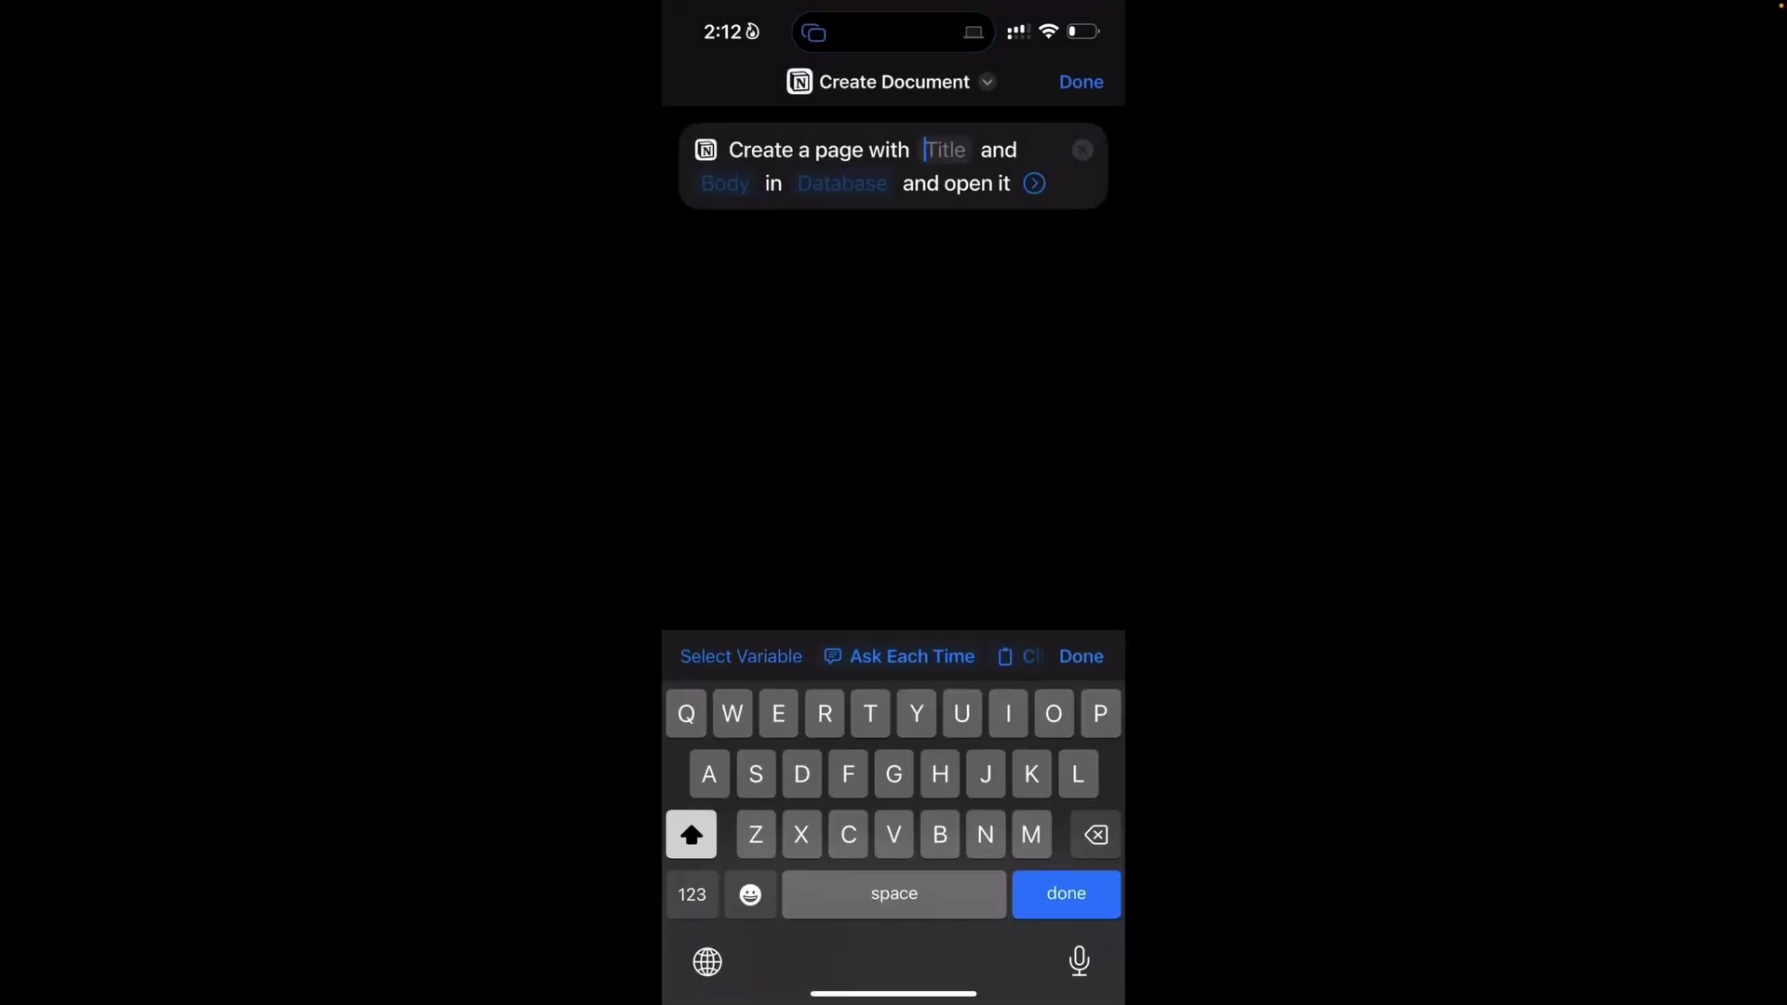
left_click(900, 656)
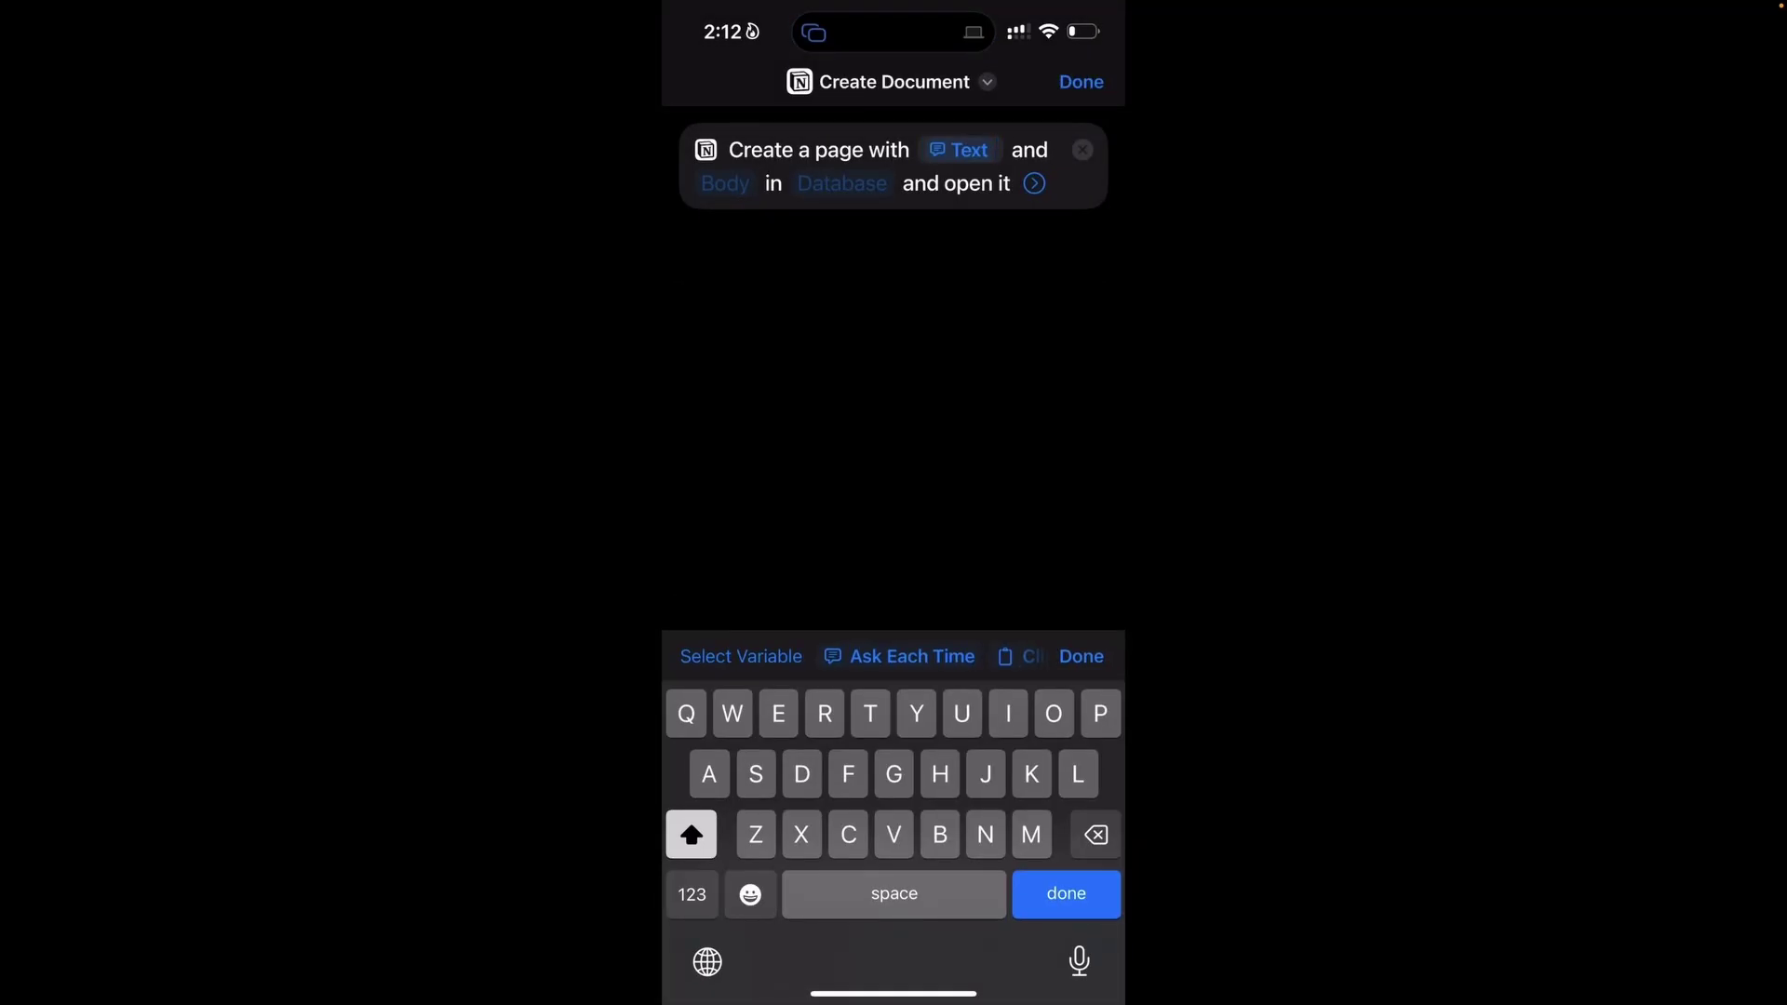
left_click(842, 183)
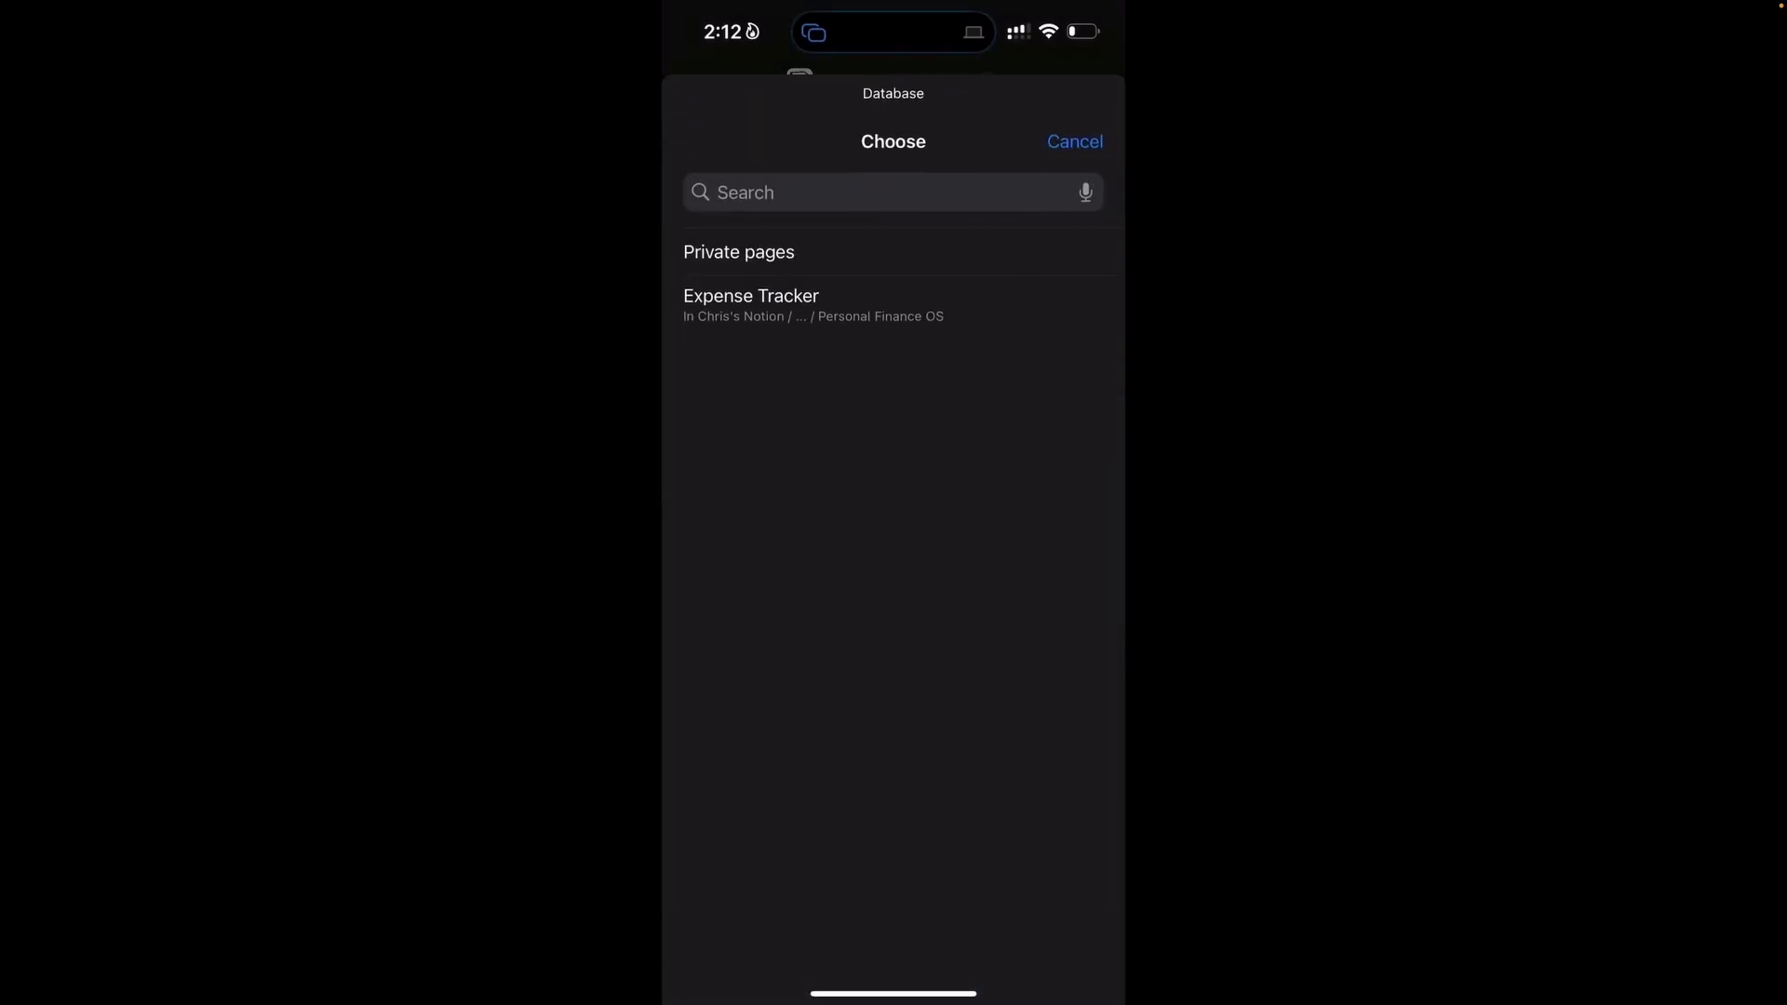
left_click(751, 302)
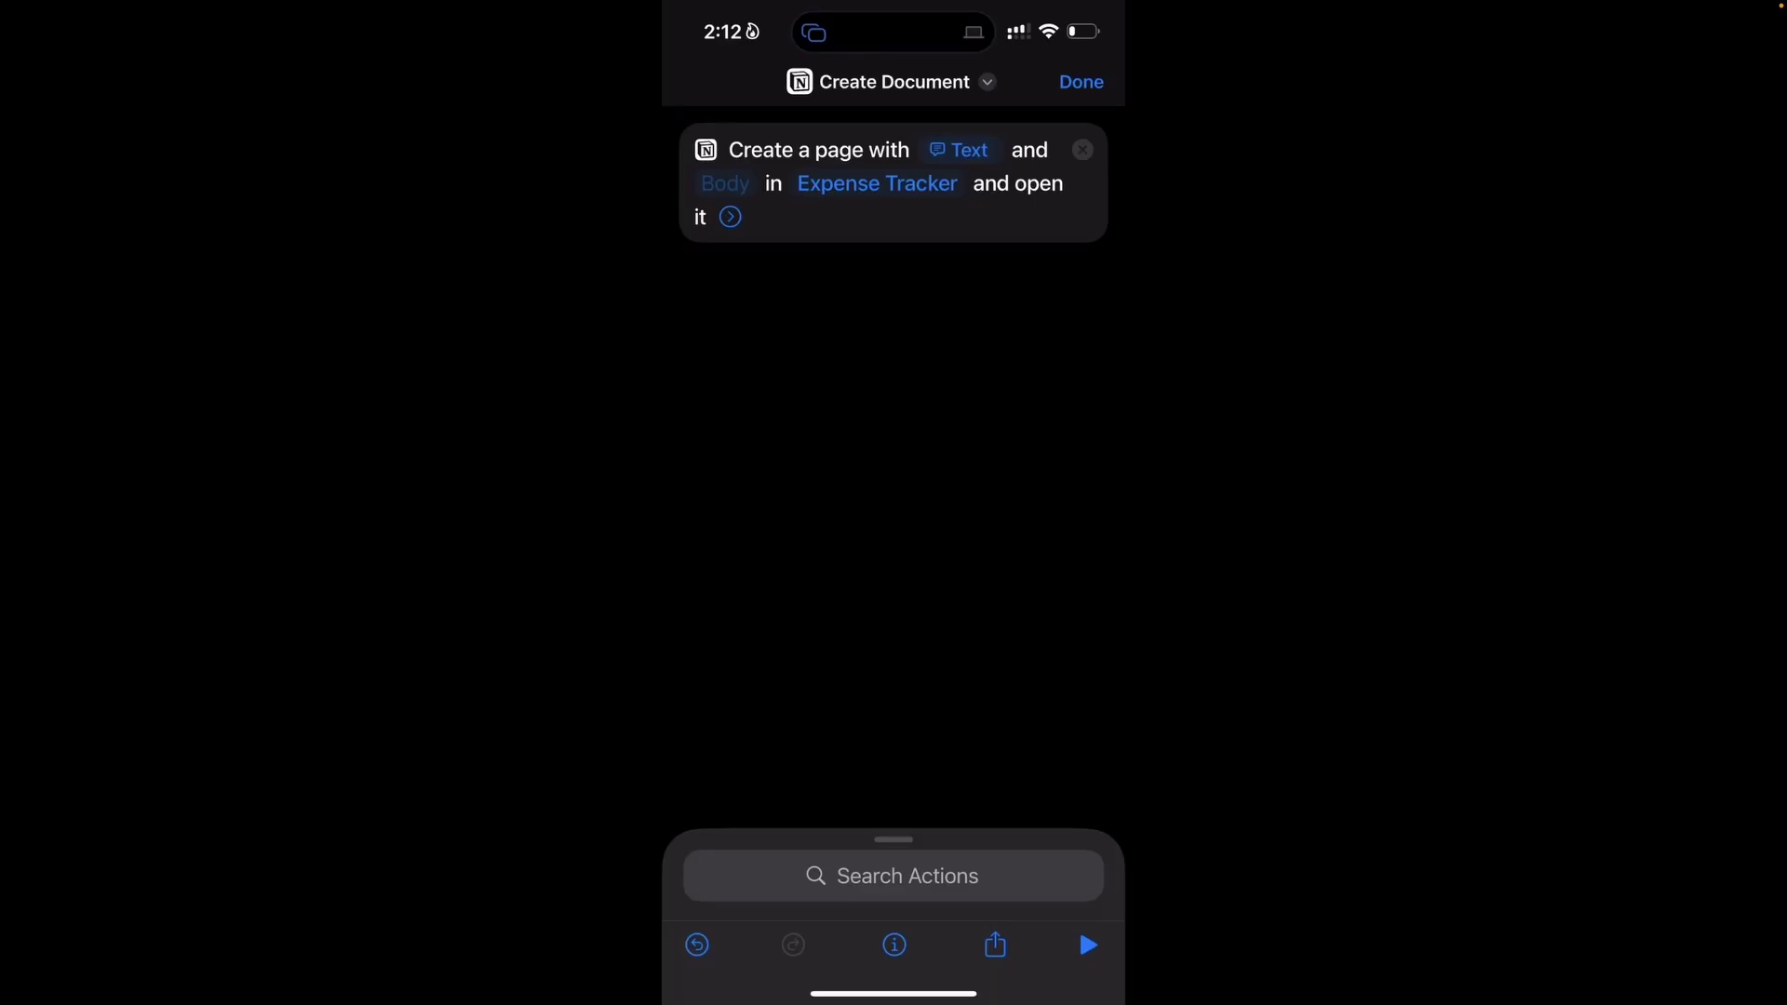
left_click(730, 217)
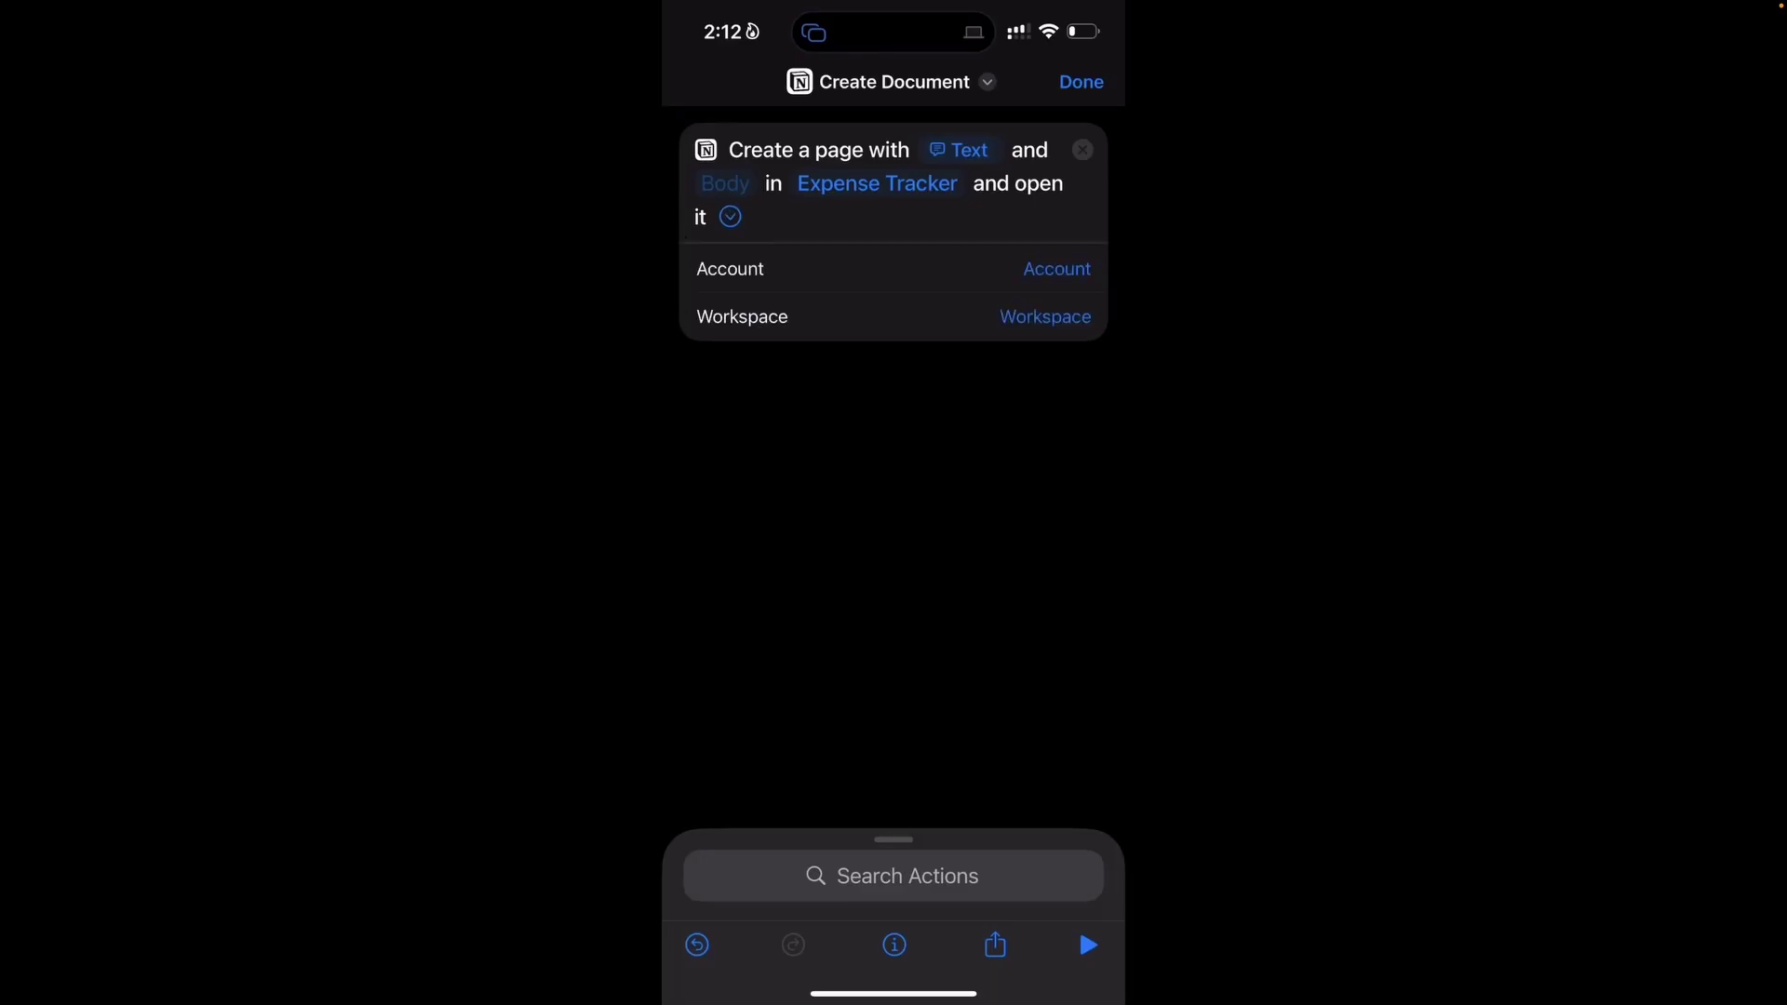
left_click(730, 217)
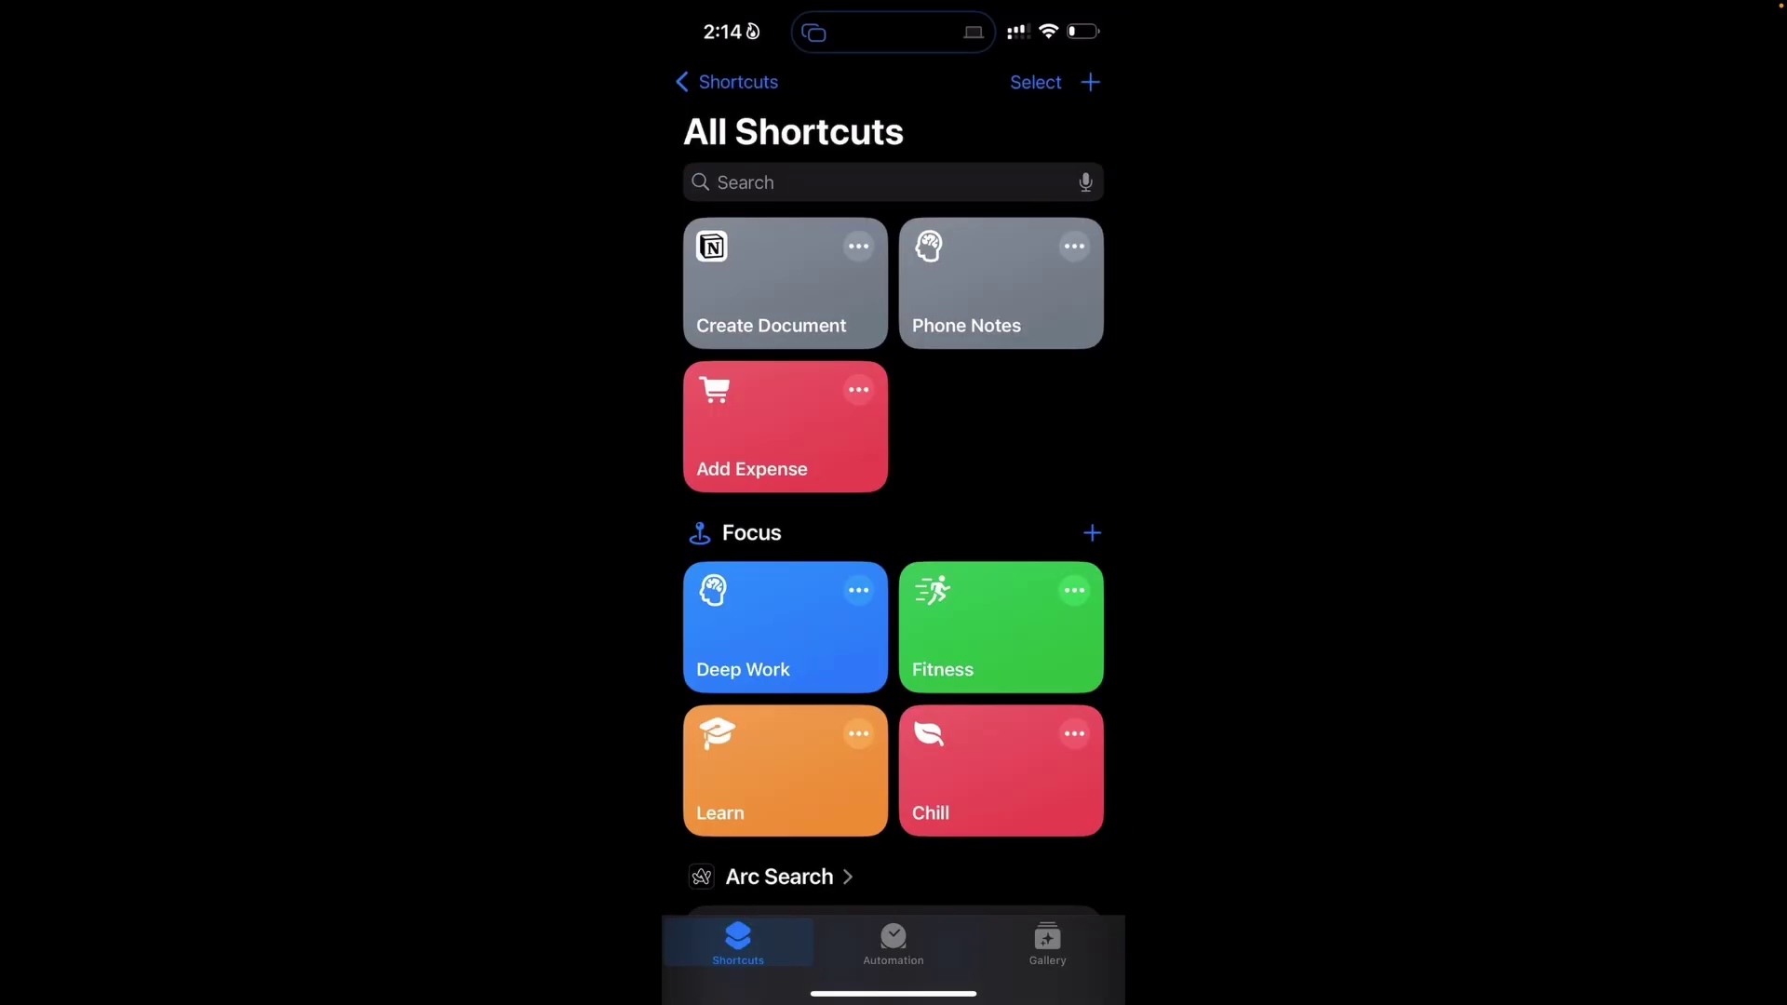
Run the Create Document shortcut with the title Food to add the page in Notion
left_click(785, 284)
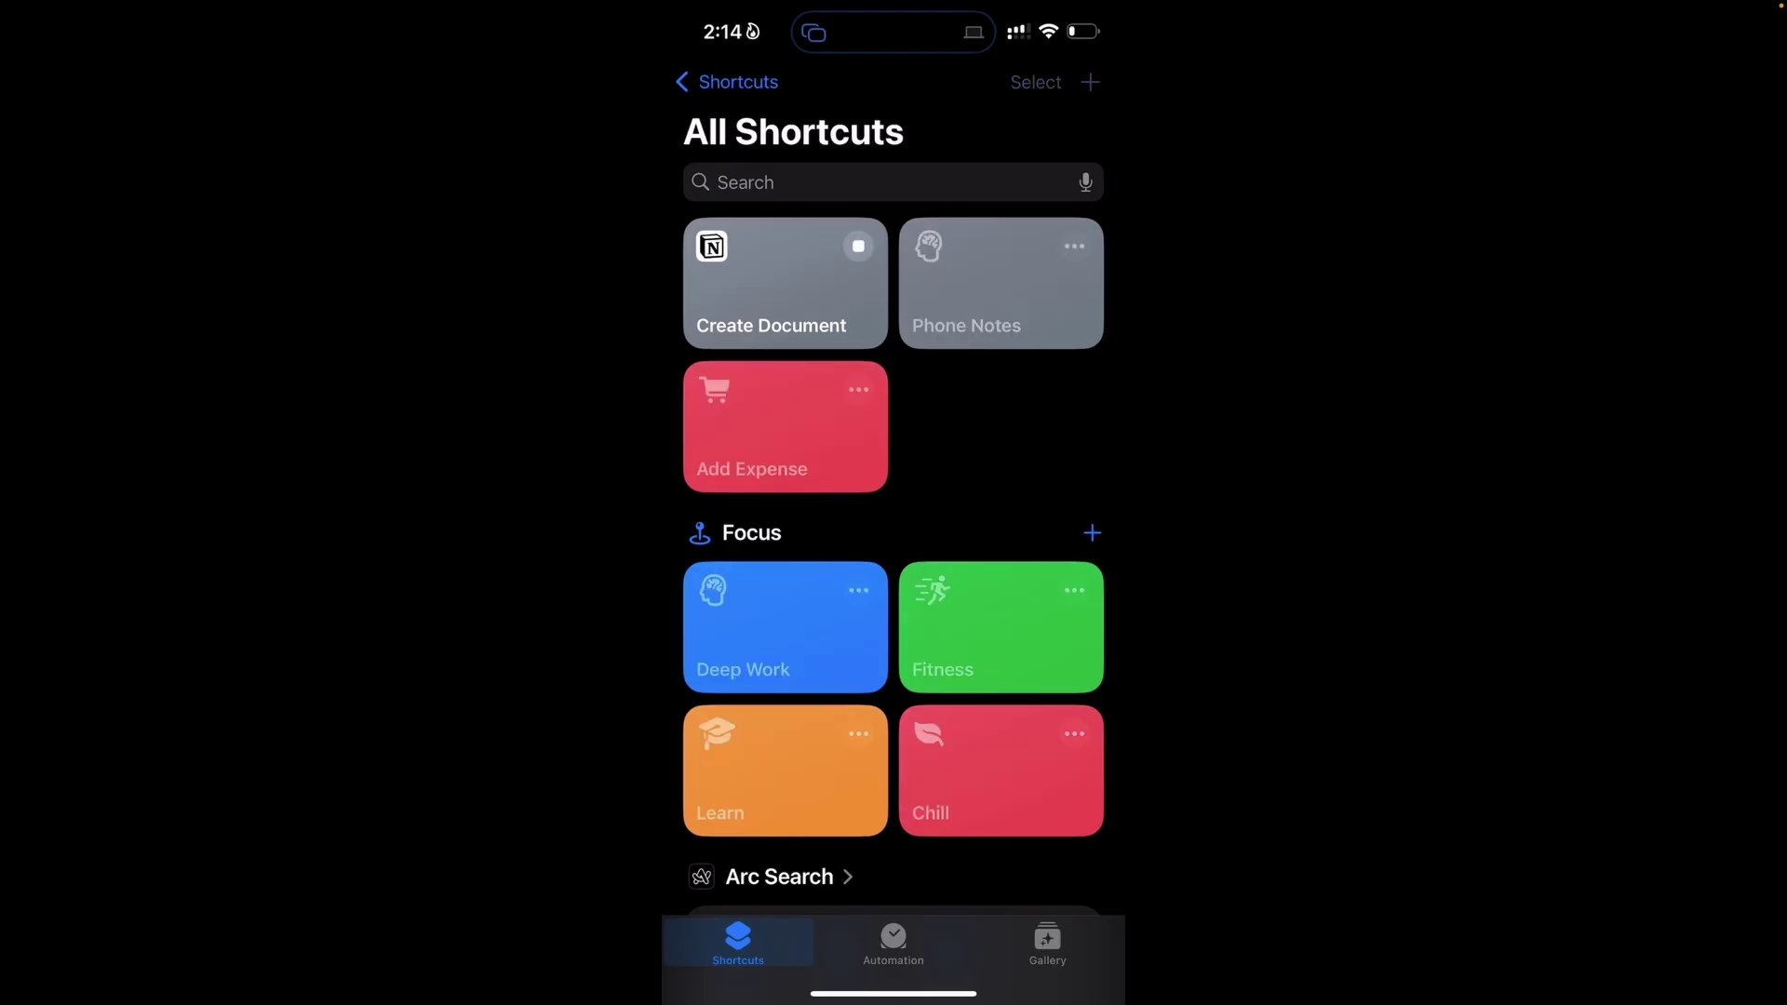
type("Food")
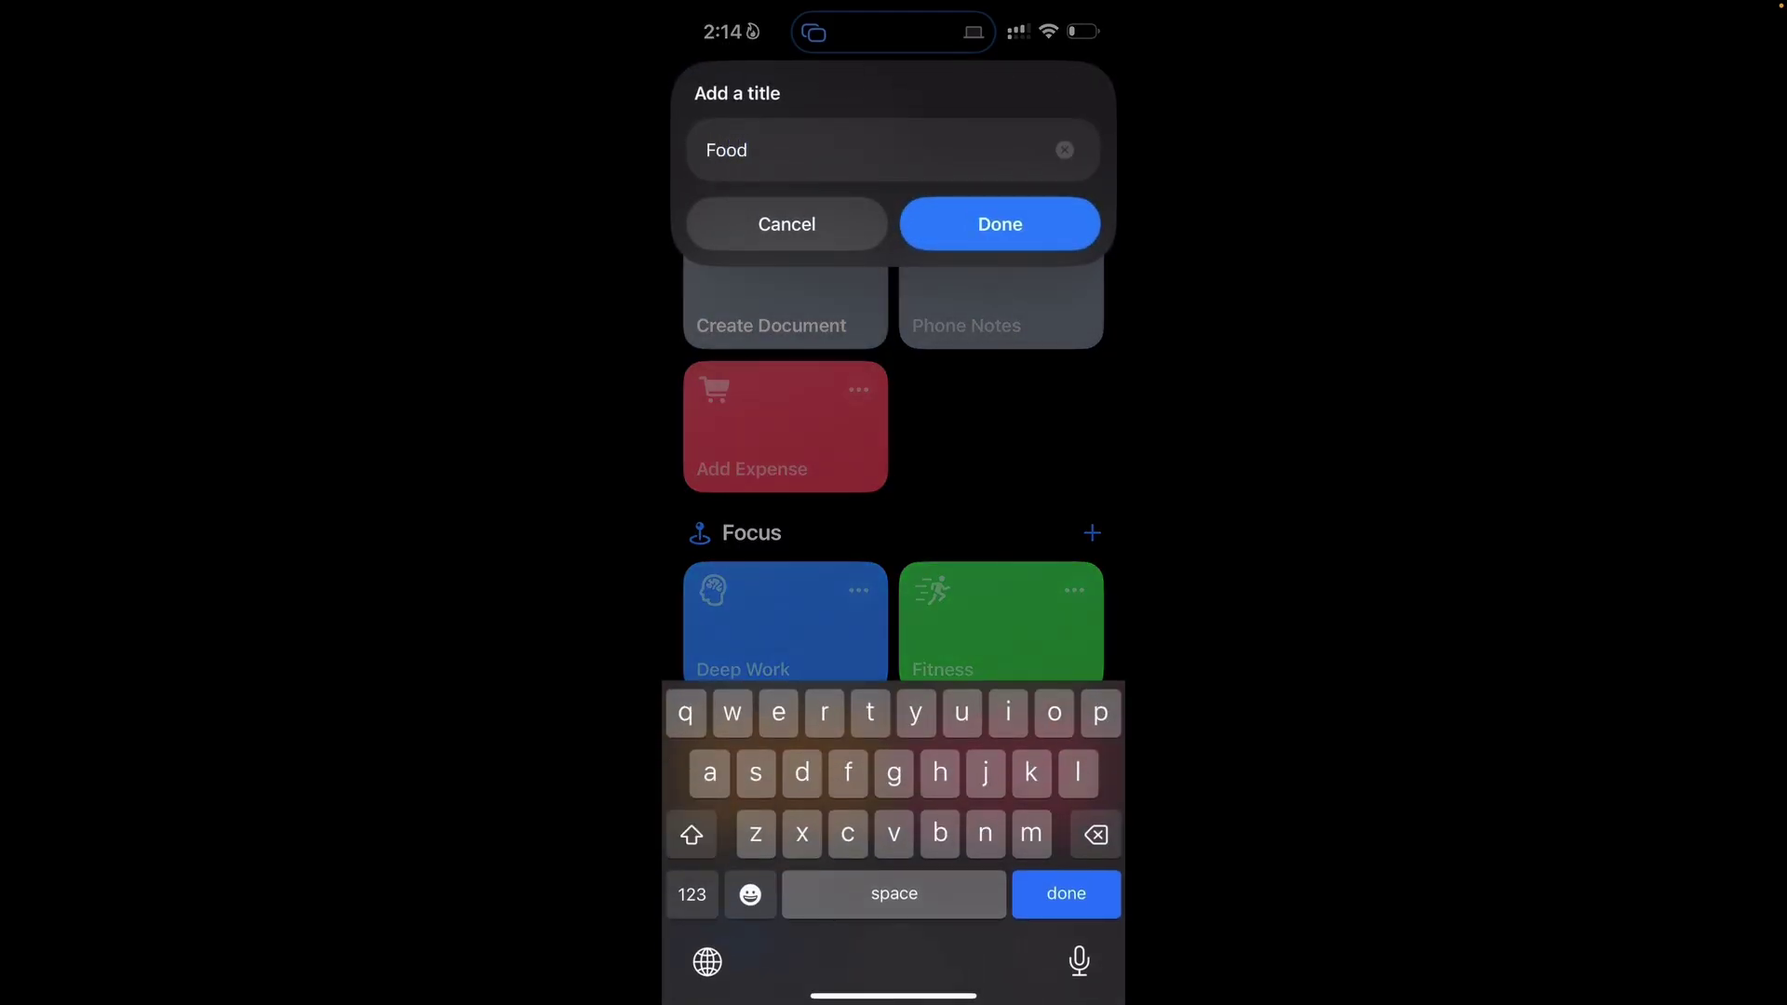
left_click(999, 224)
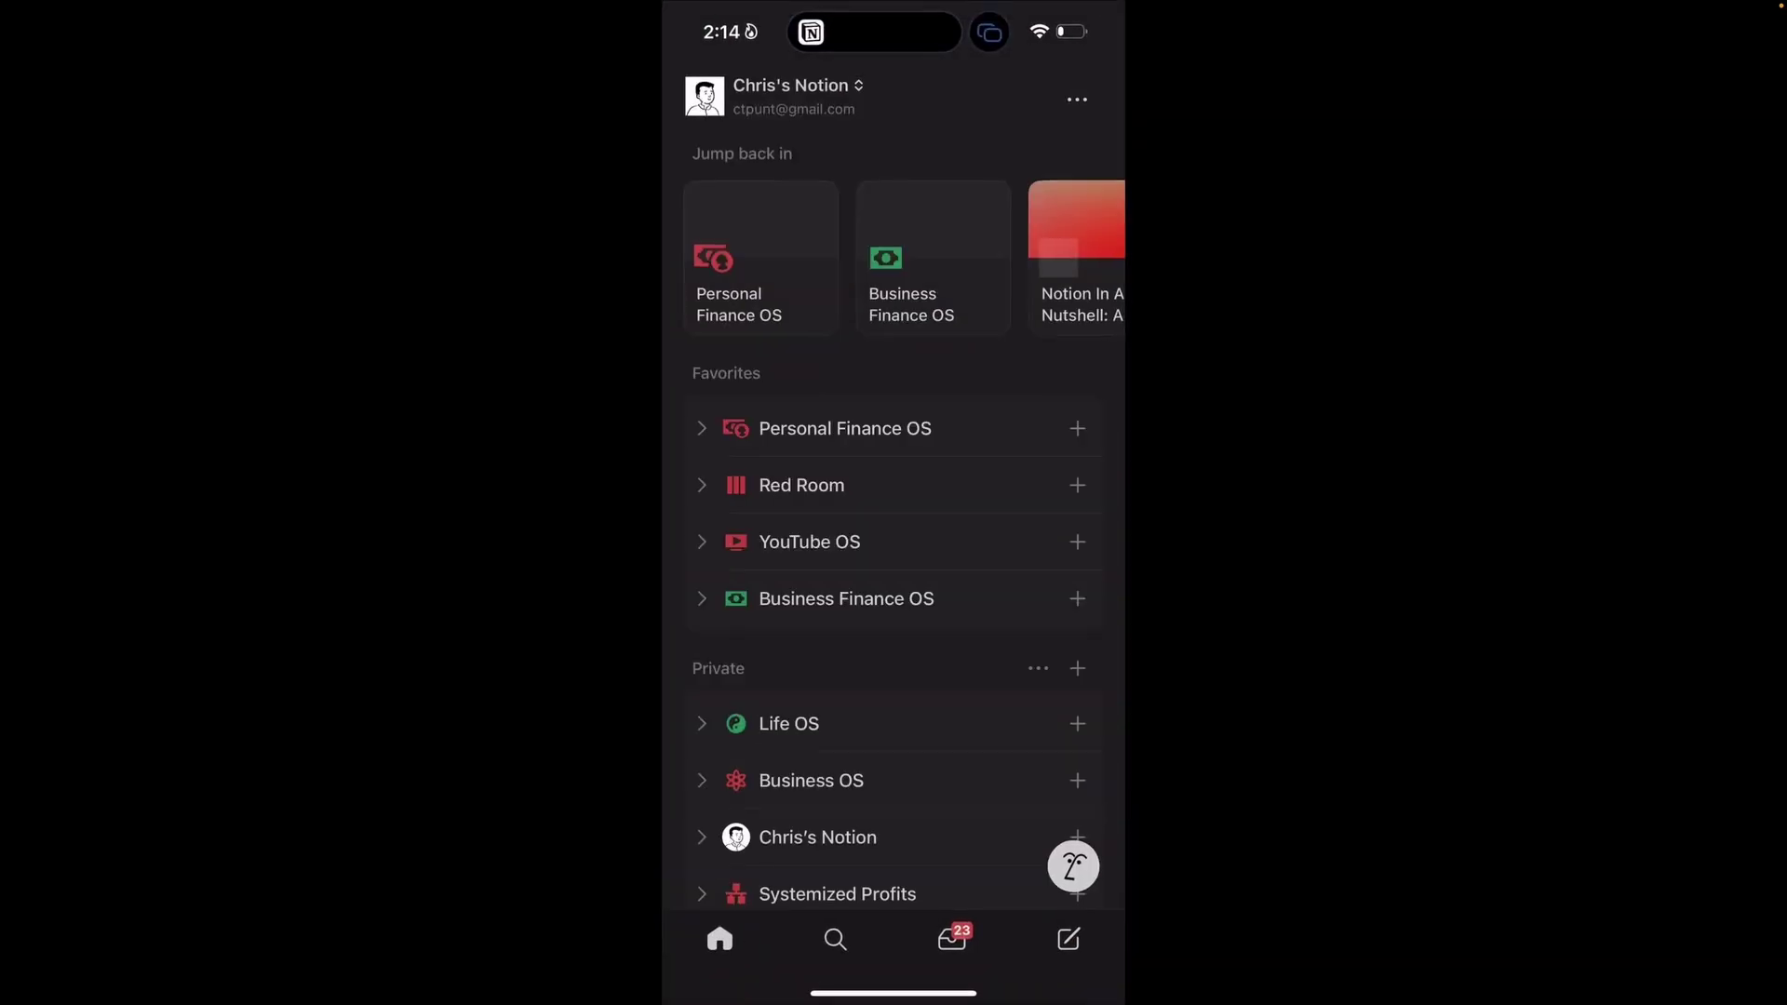
scroll(893, 512, "down", 1)
scroll(893, 511, "up", 2)
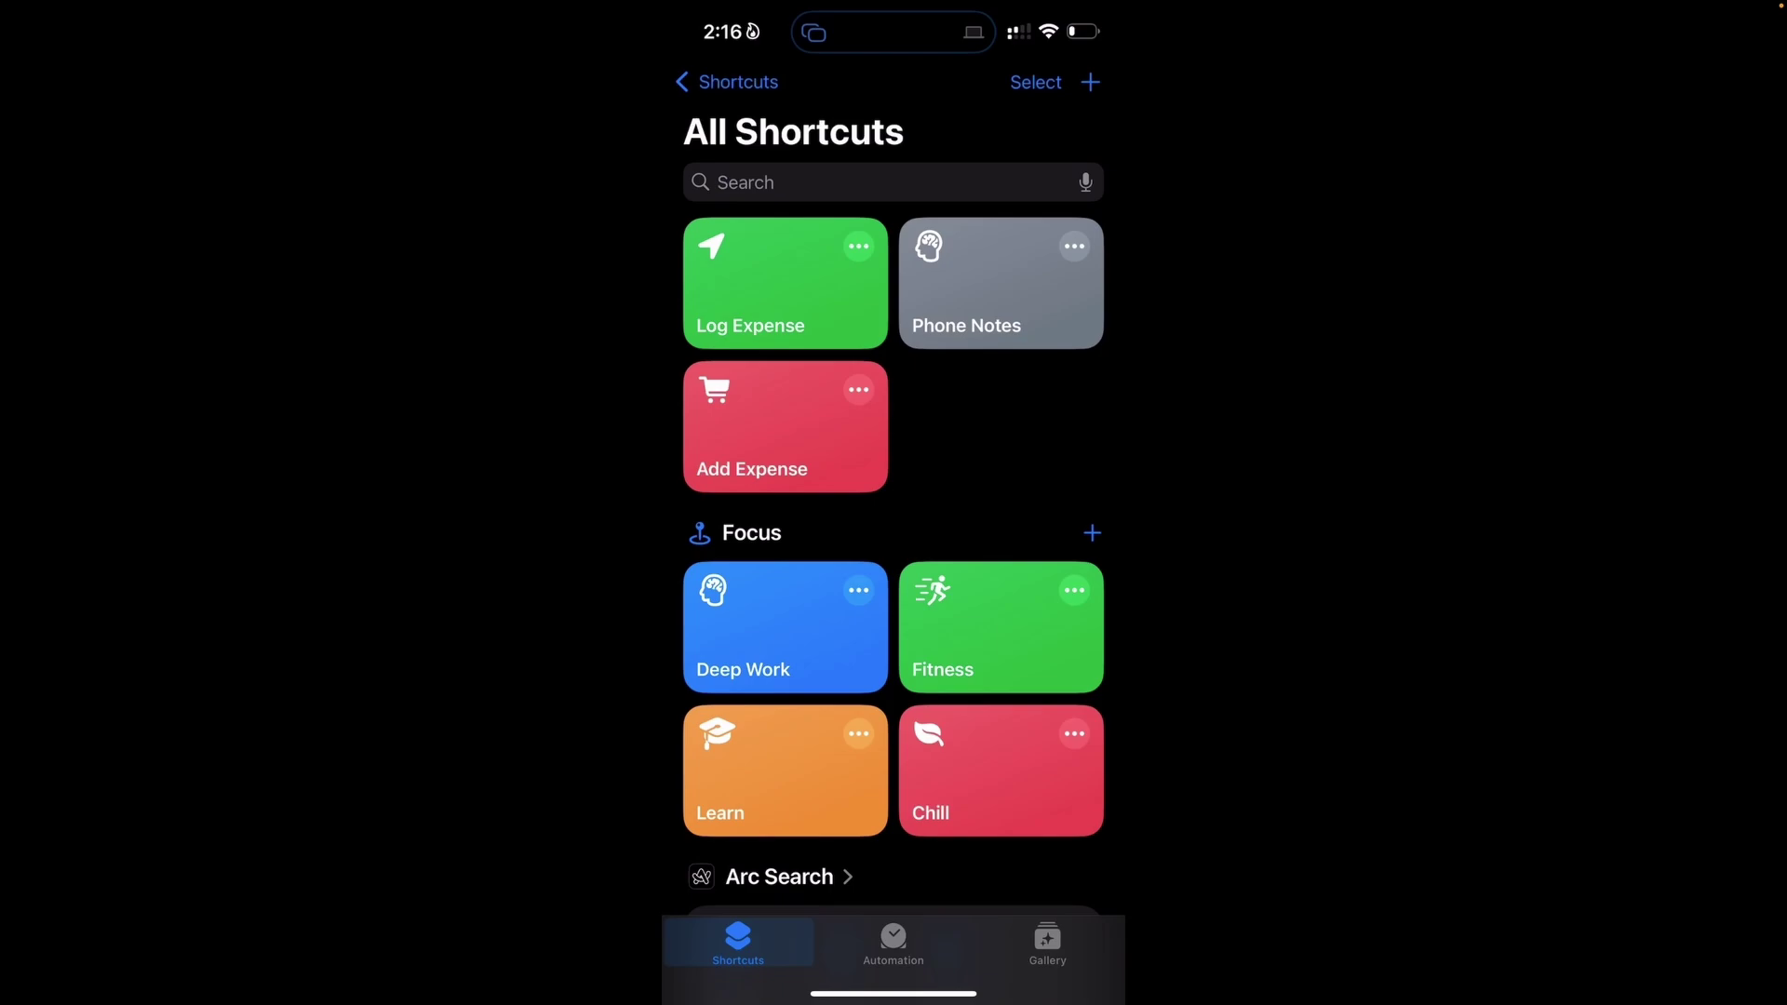
Start a new personal automation in Shortcuts that uses the Transaction trigger
left_click(893, 943)
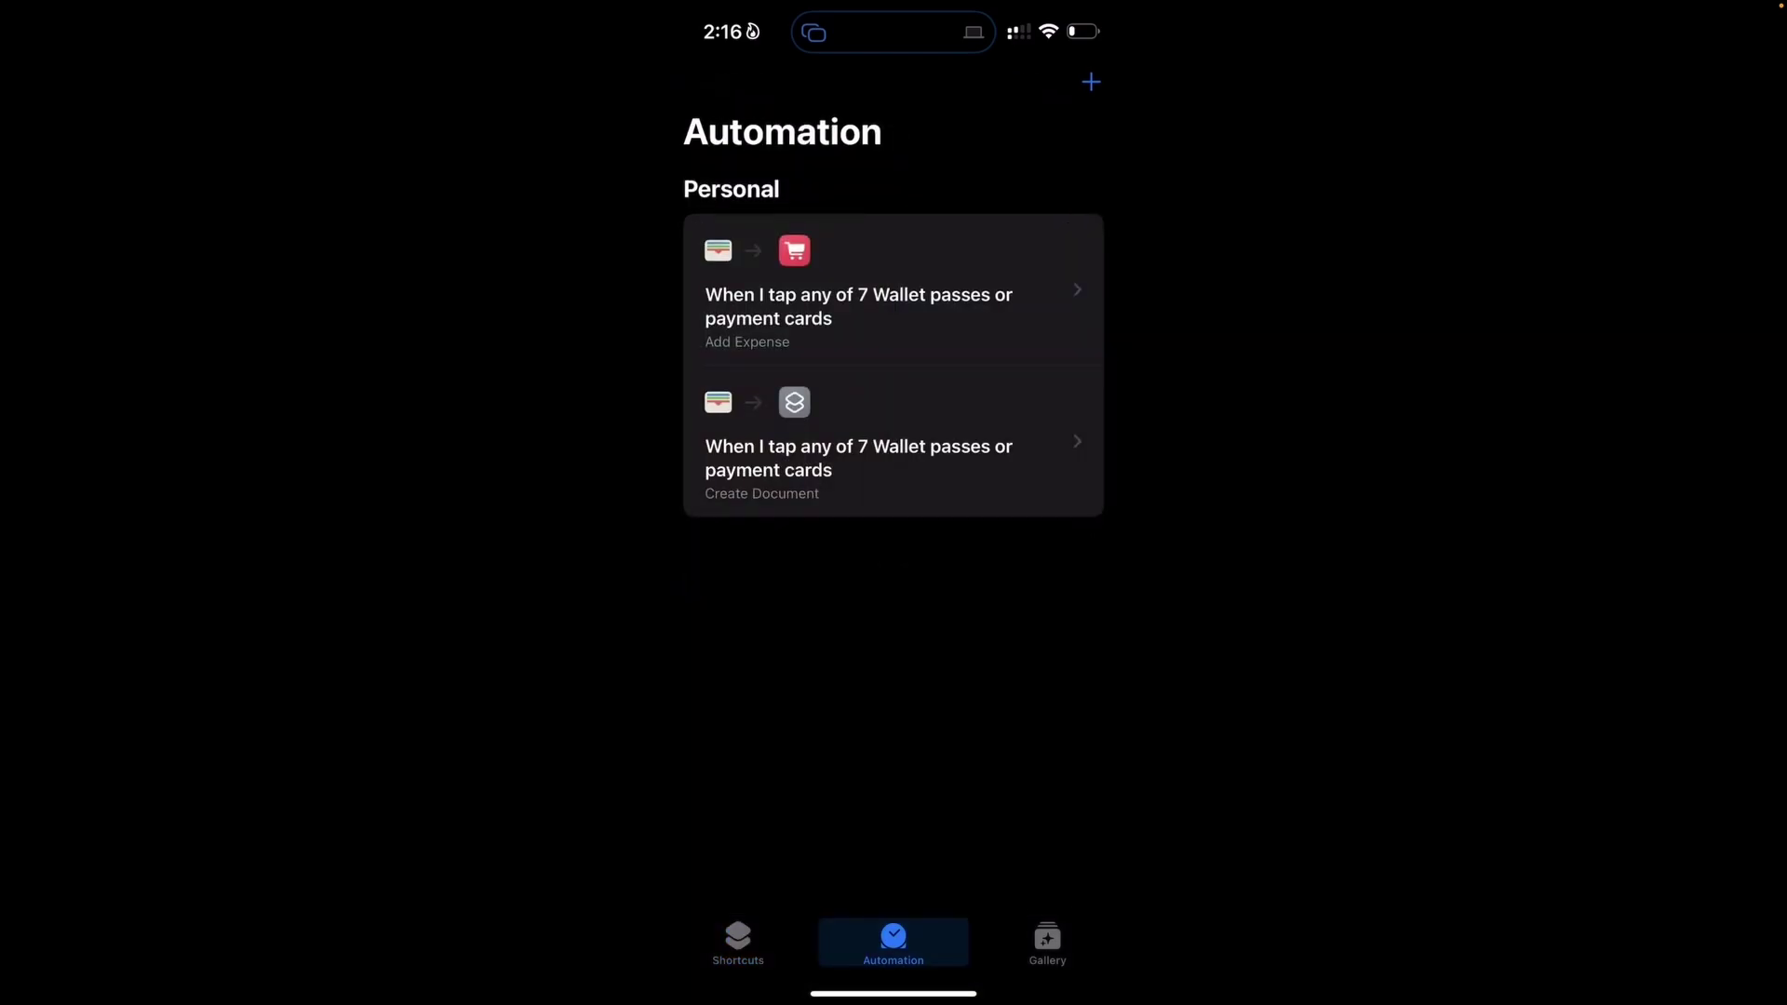
left_click(1091, 81)
scroll(893, 559, "down", 10)
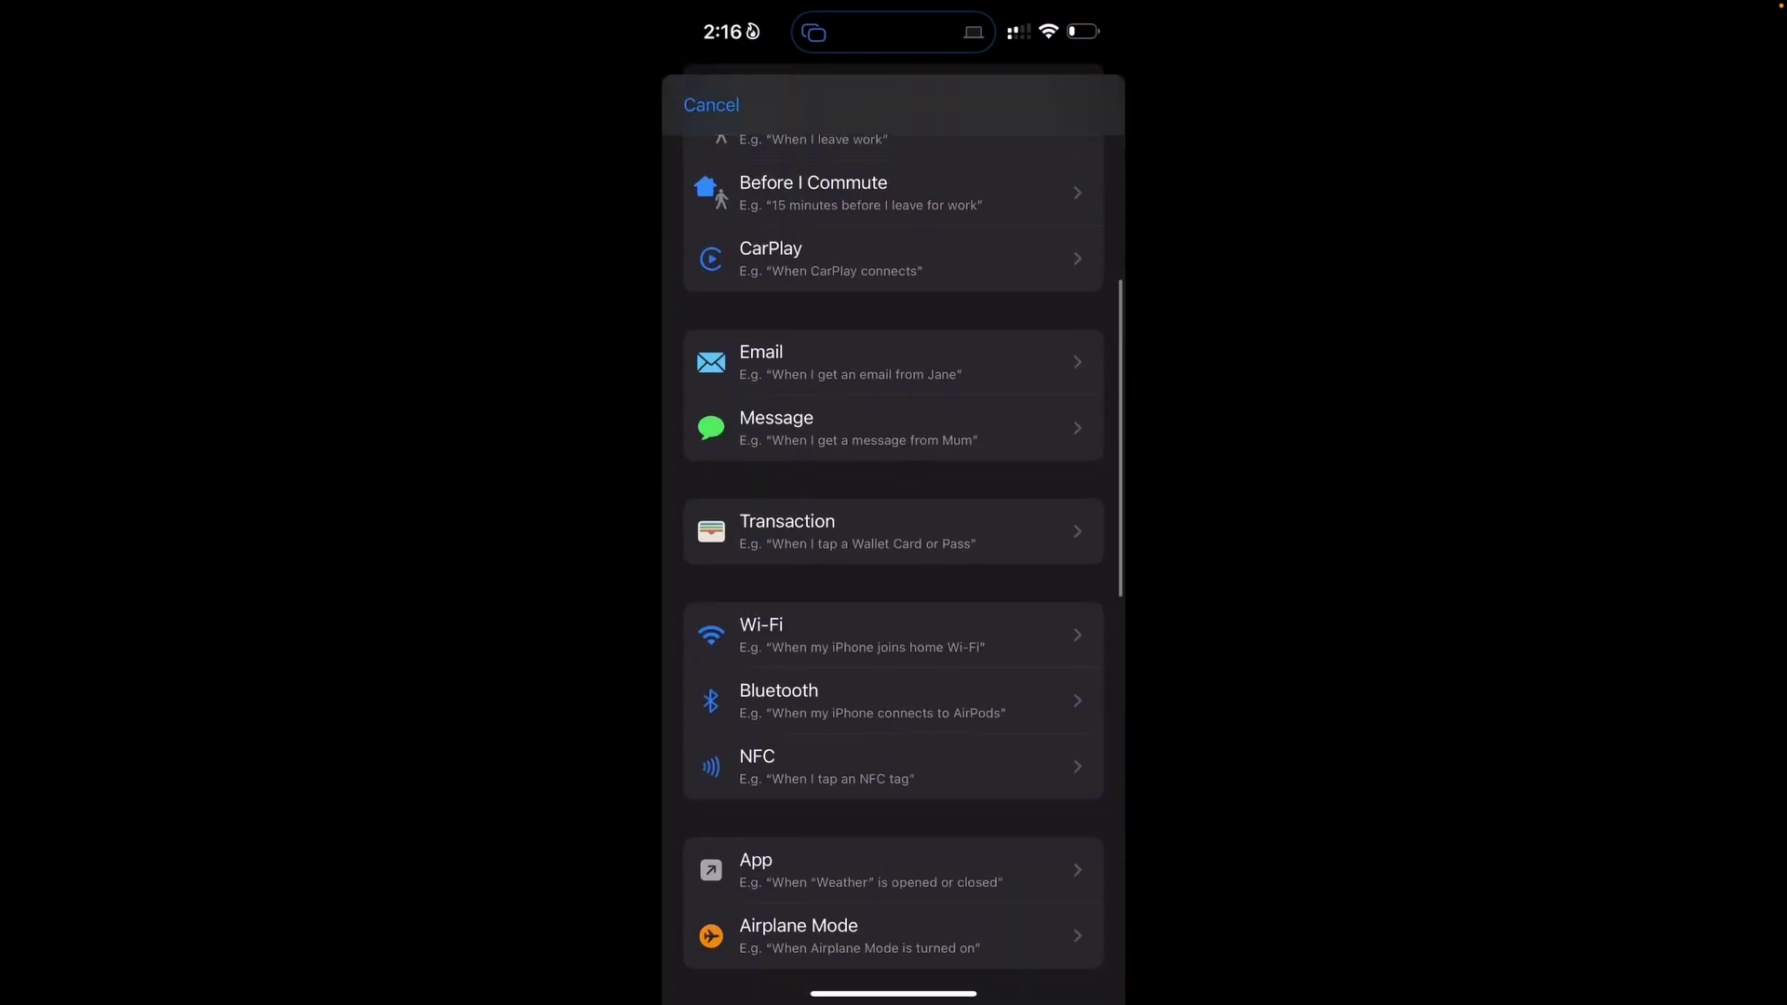
scroll(894, 558, "up", 5)
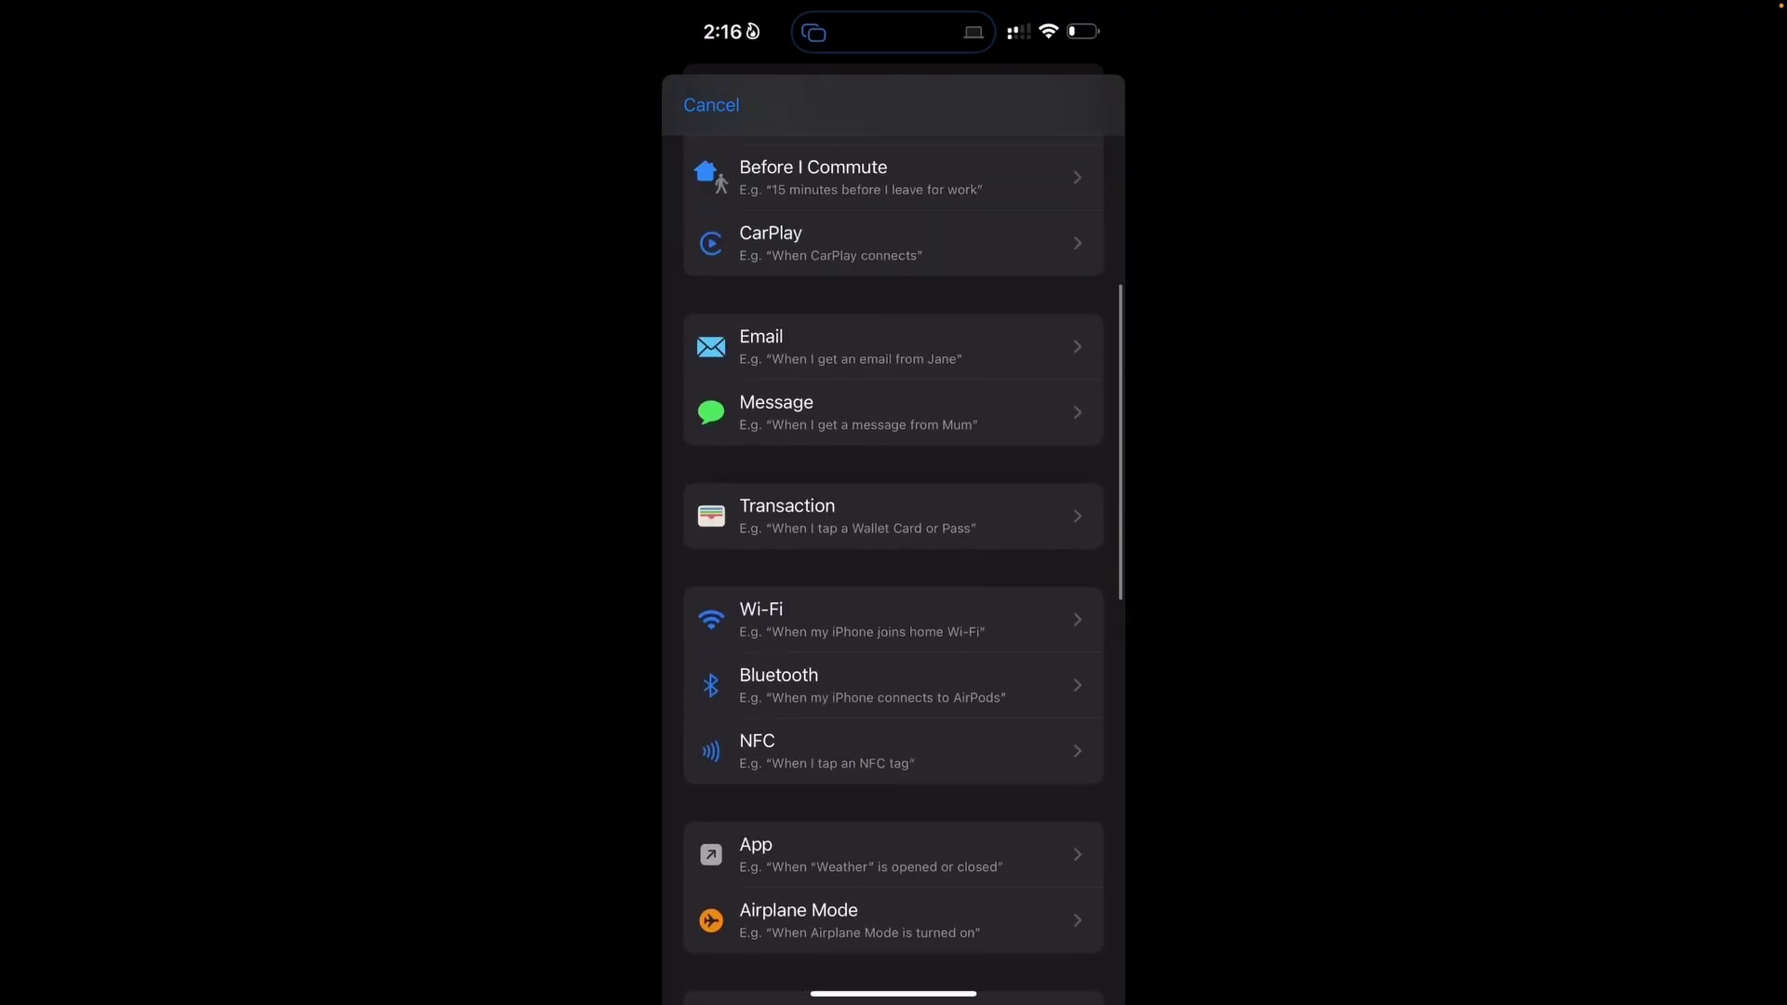
left_click(786, 516)
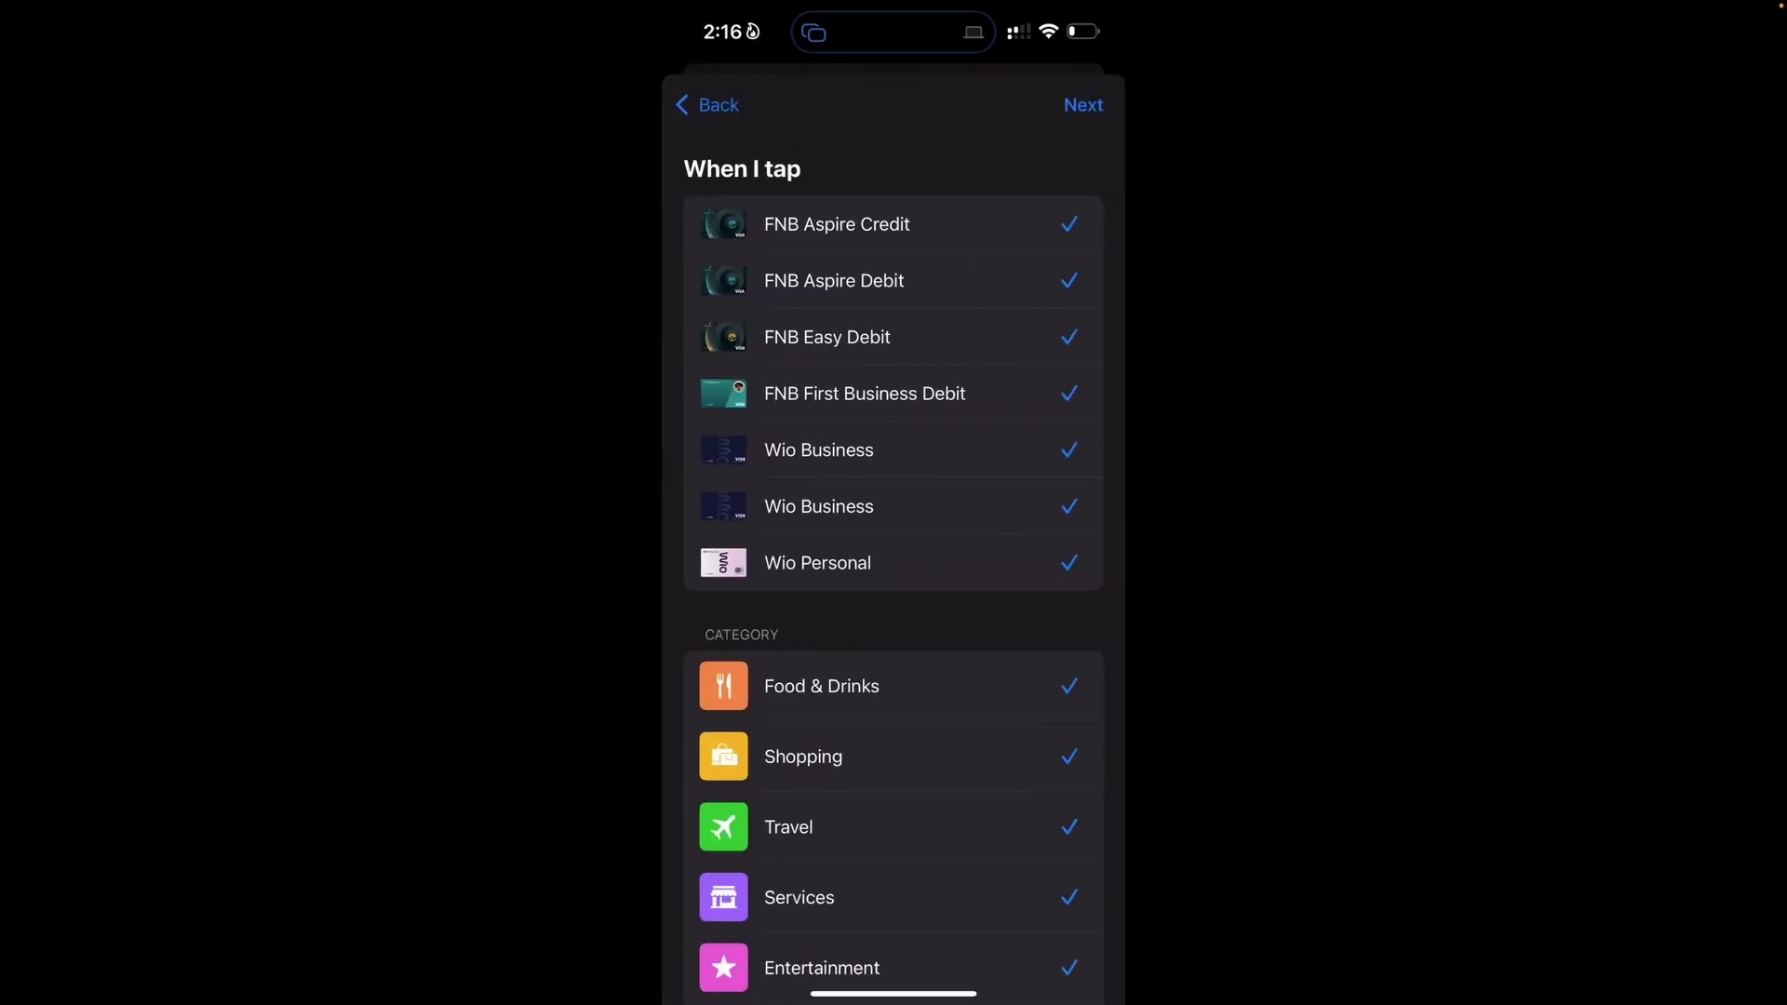
Set the transaction automation for all cards and categories to run immediately, assign the Log Expense shortcut, and review its settings
scroll(893, 558, "down", 5)
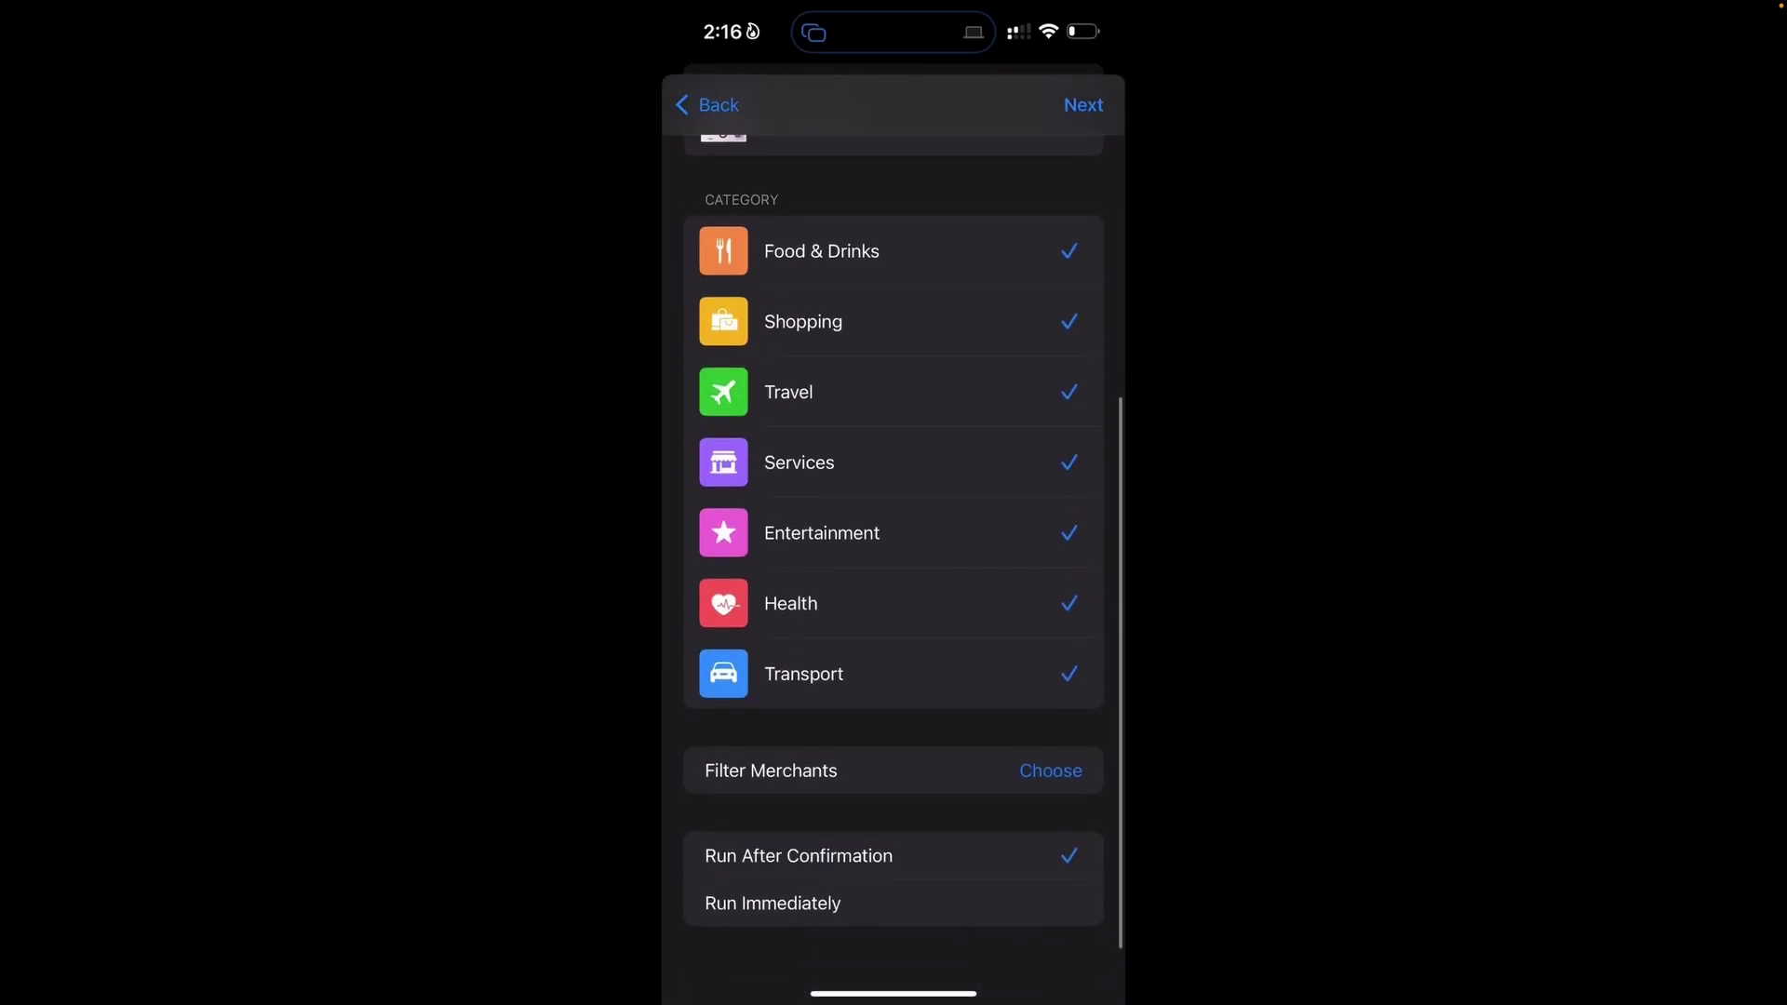
left_click(893, 904)
scroll(894, 558, "down", 1)
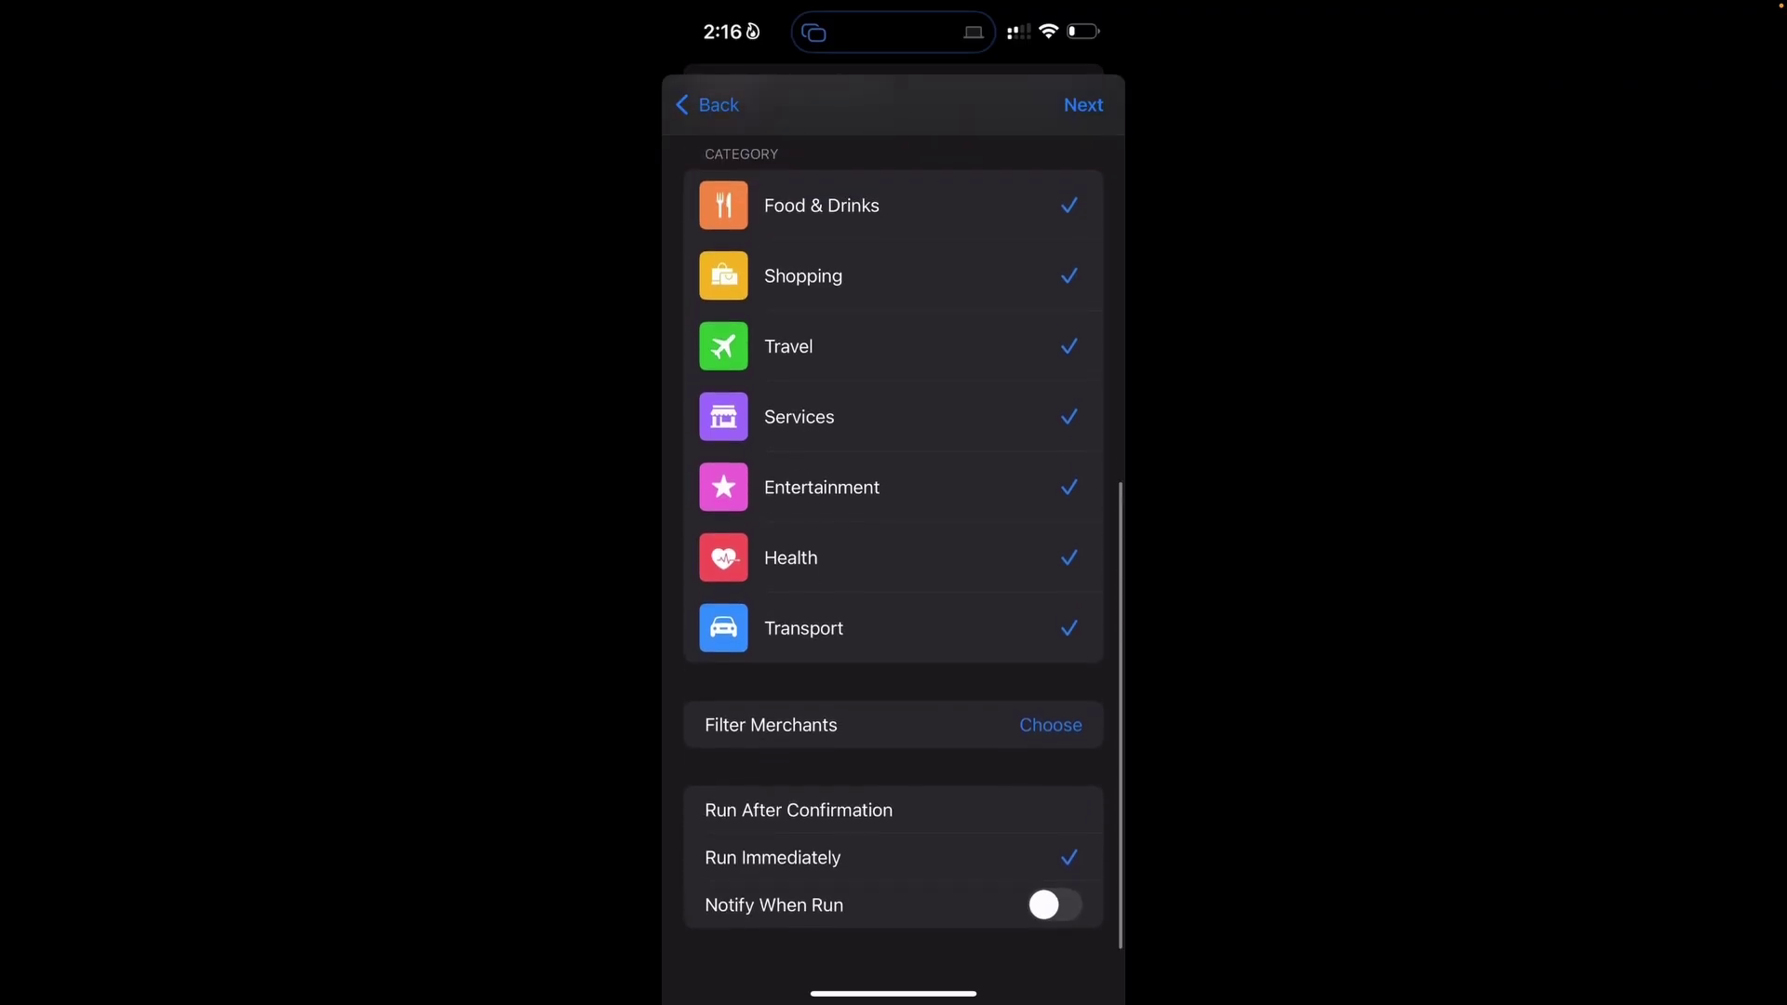
left_click(1083, 105)
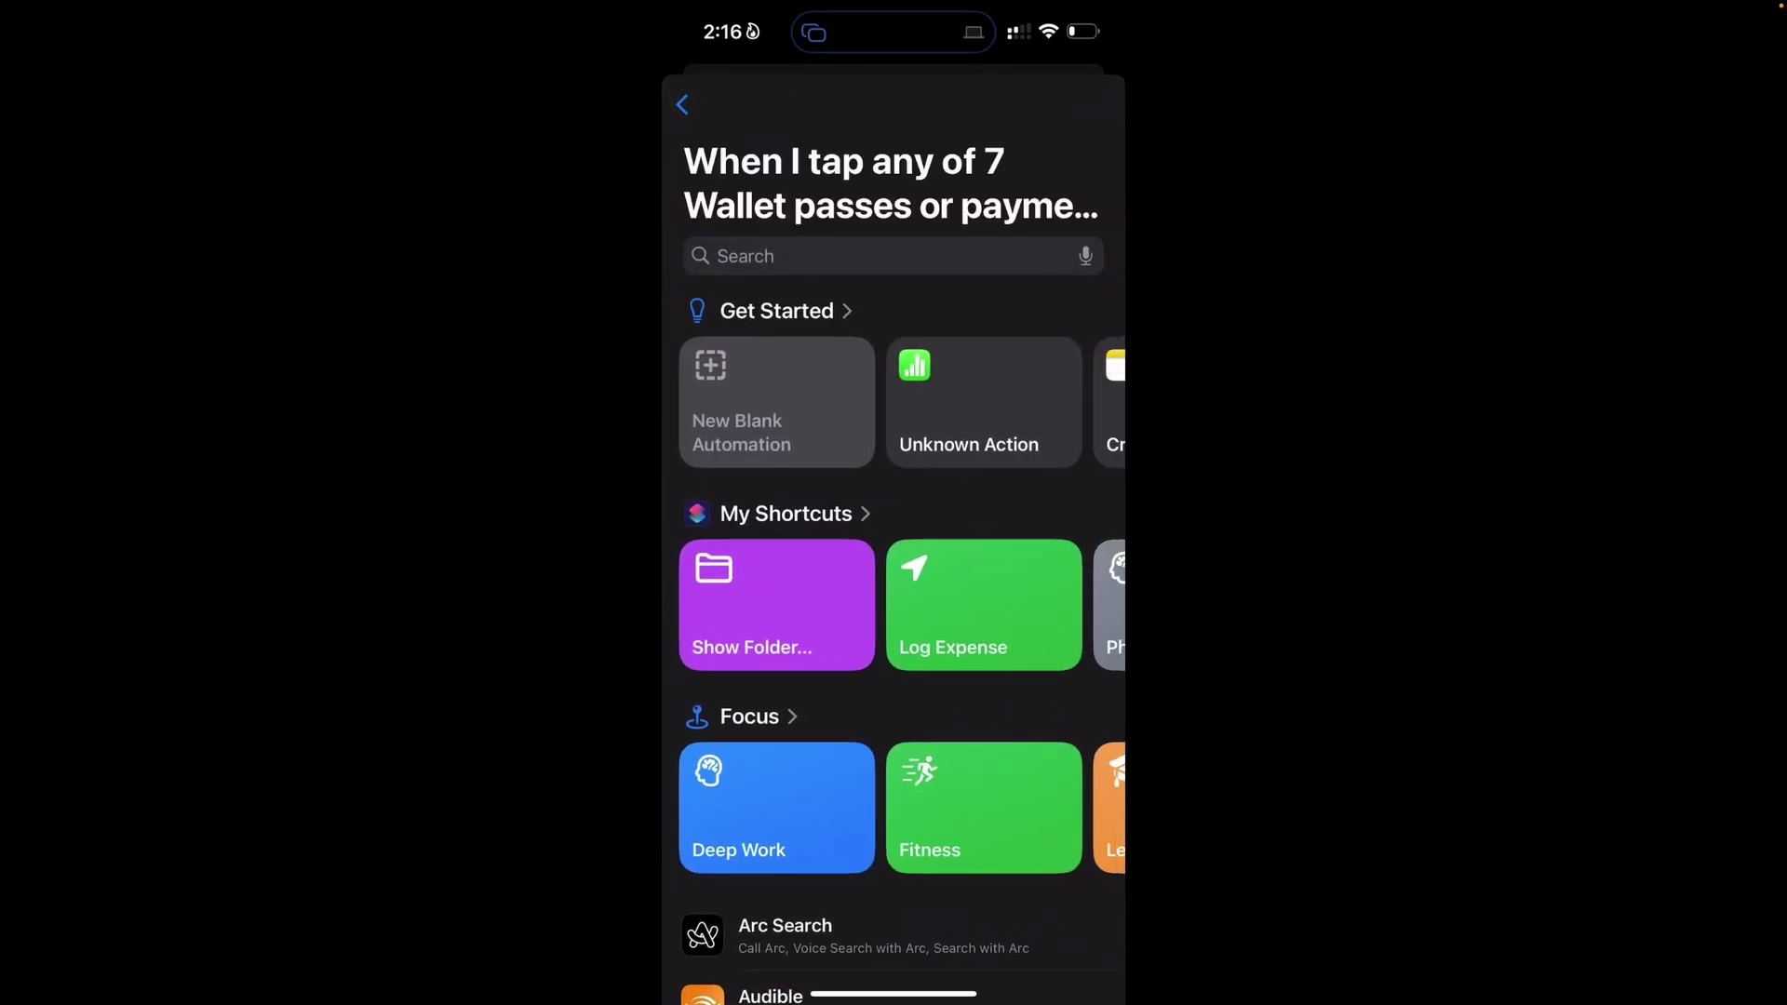
left_click(983, 605)
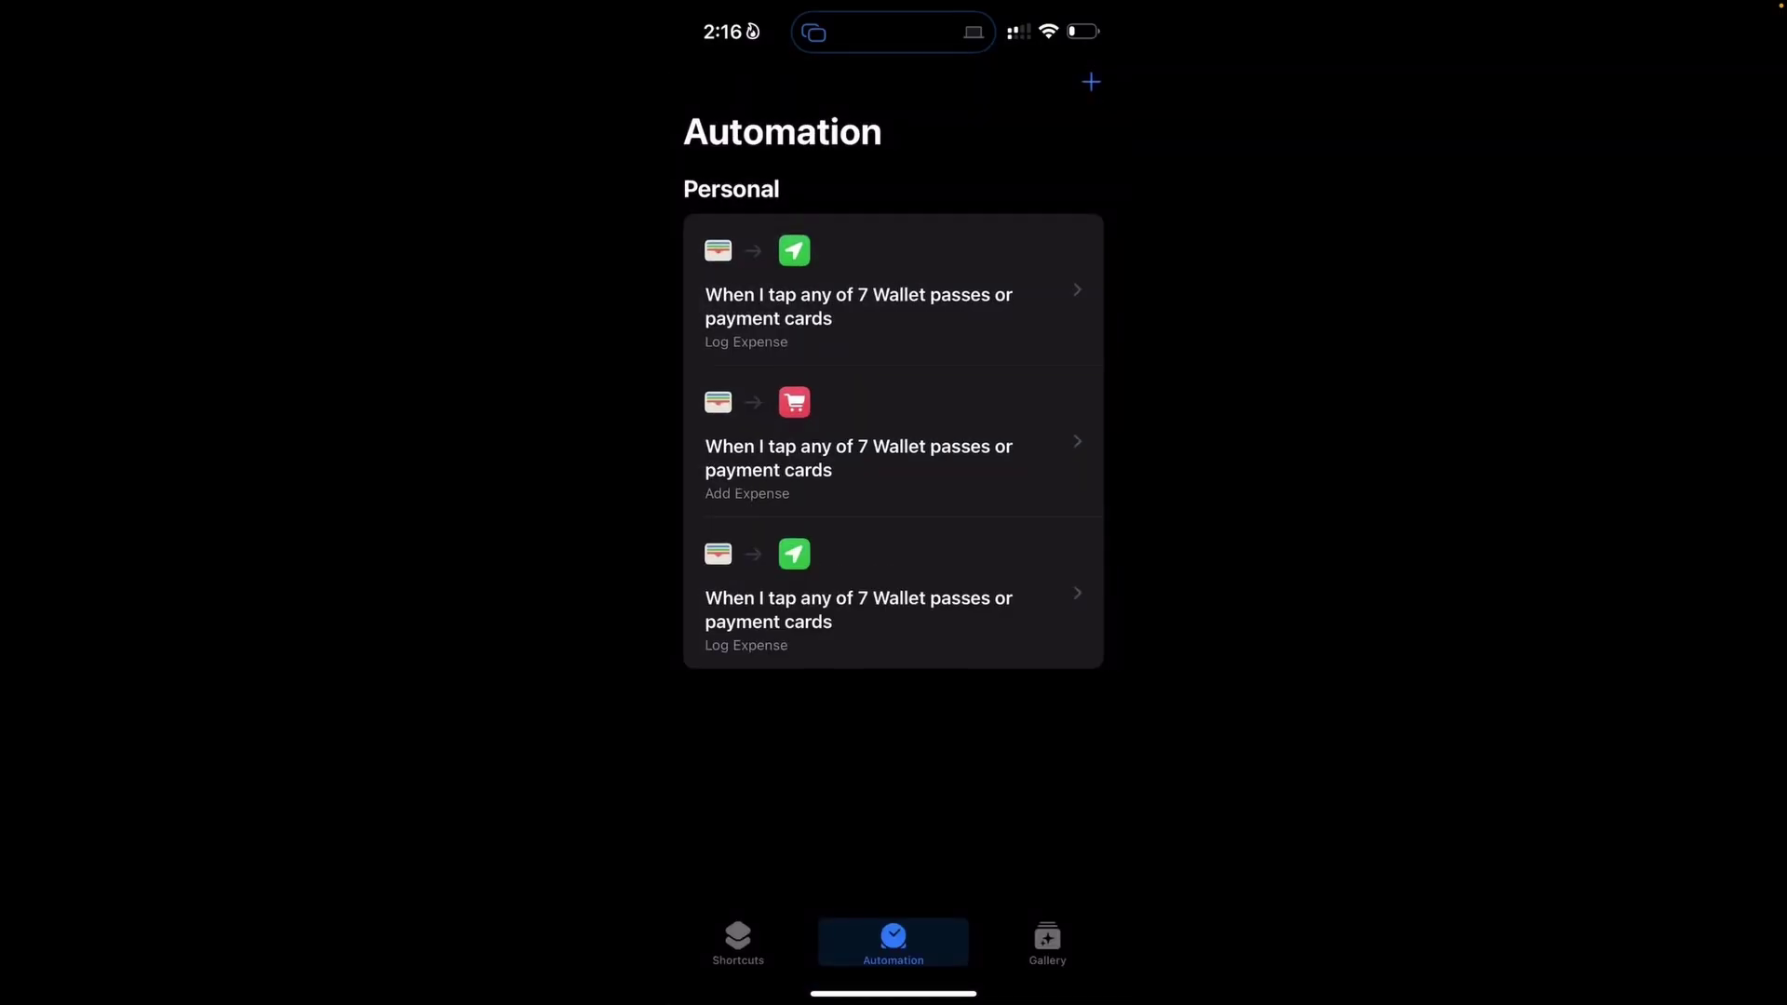
left_click(858, 305)
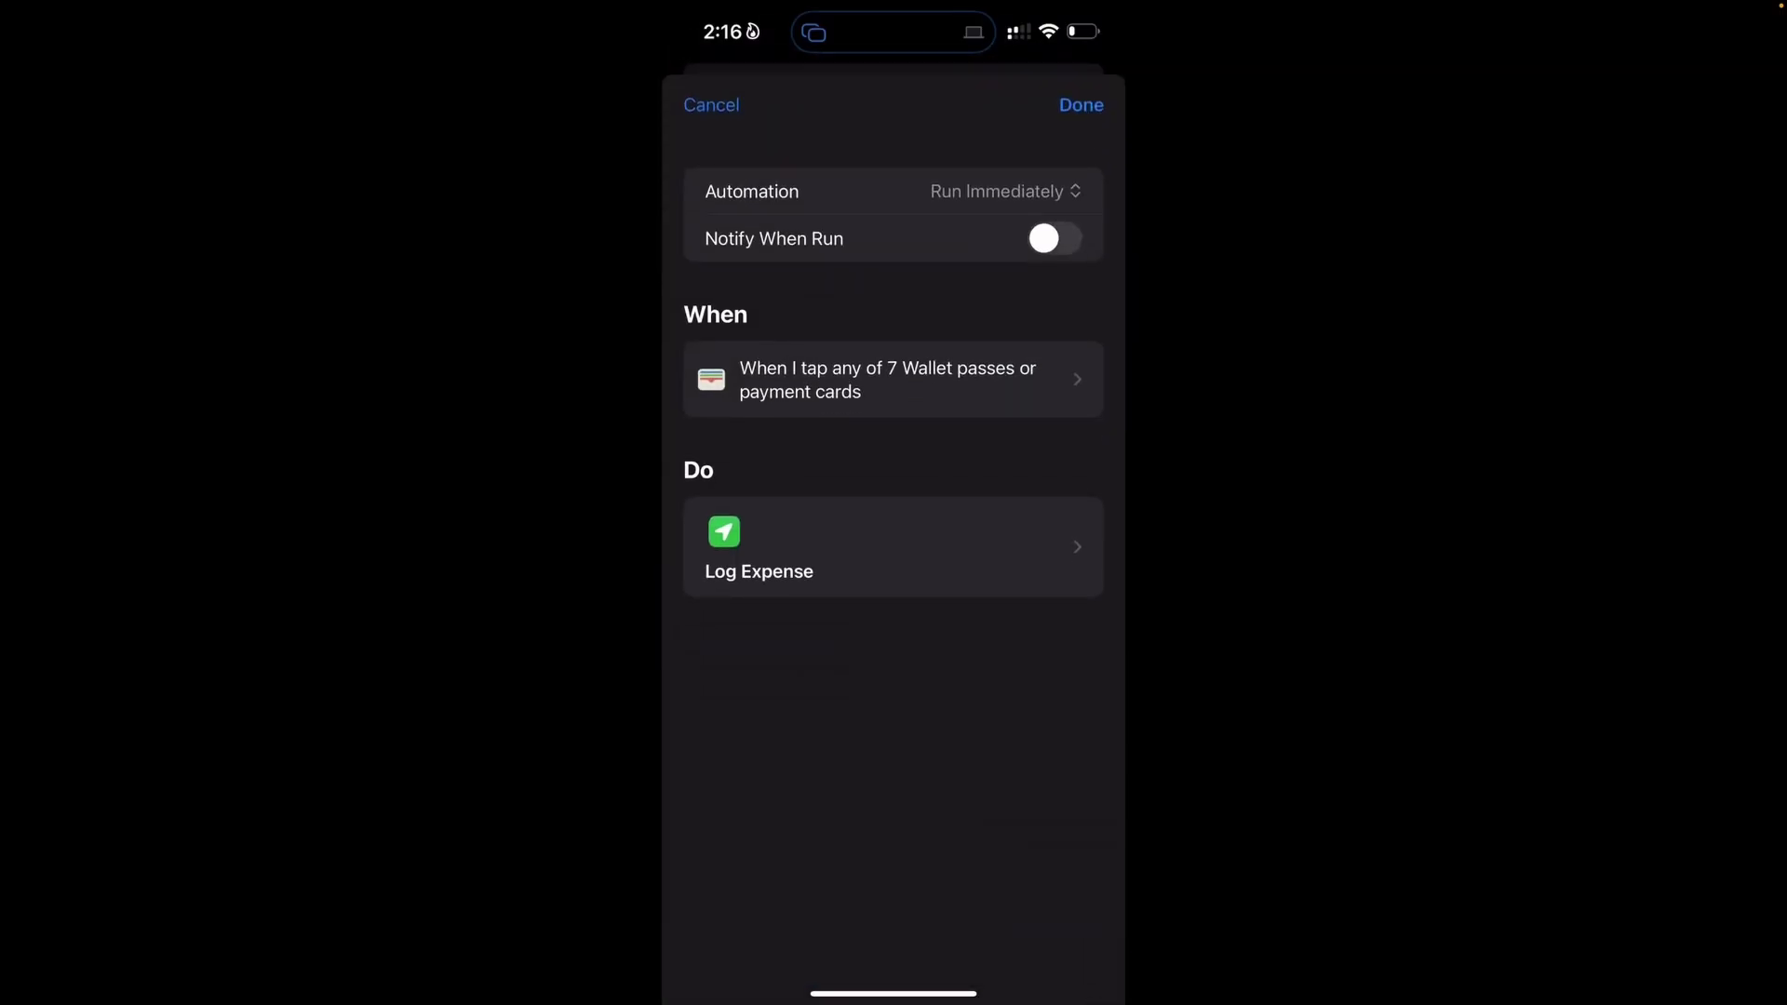
left_click(1081, 106)
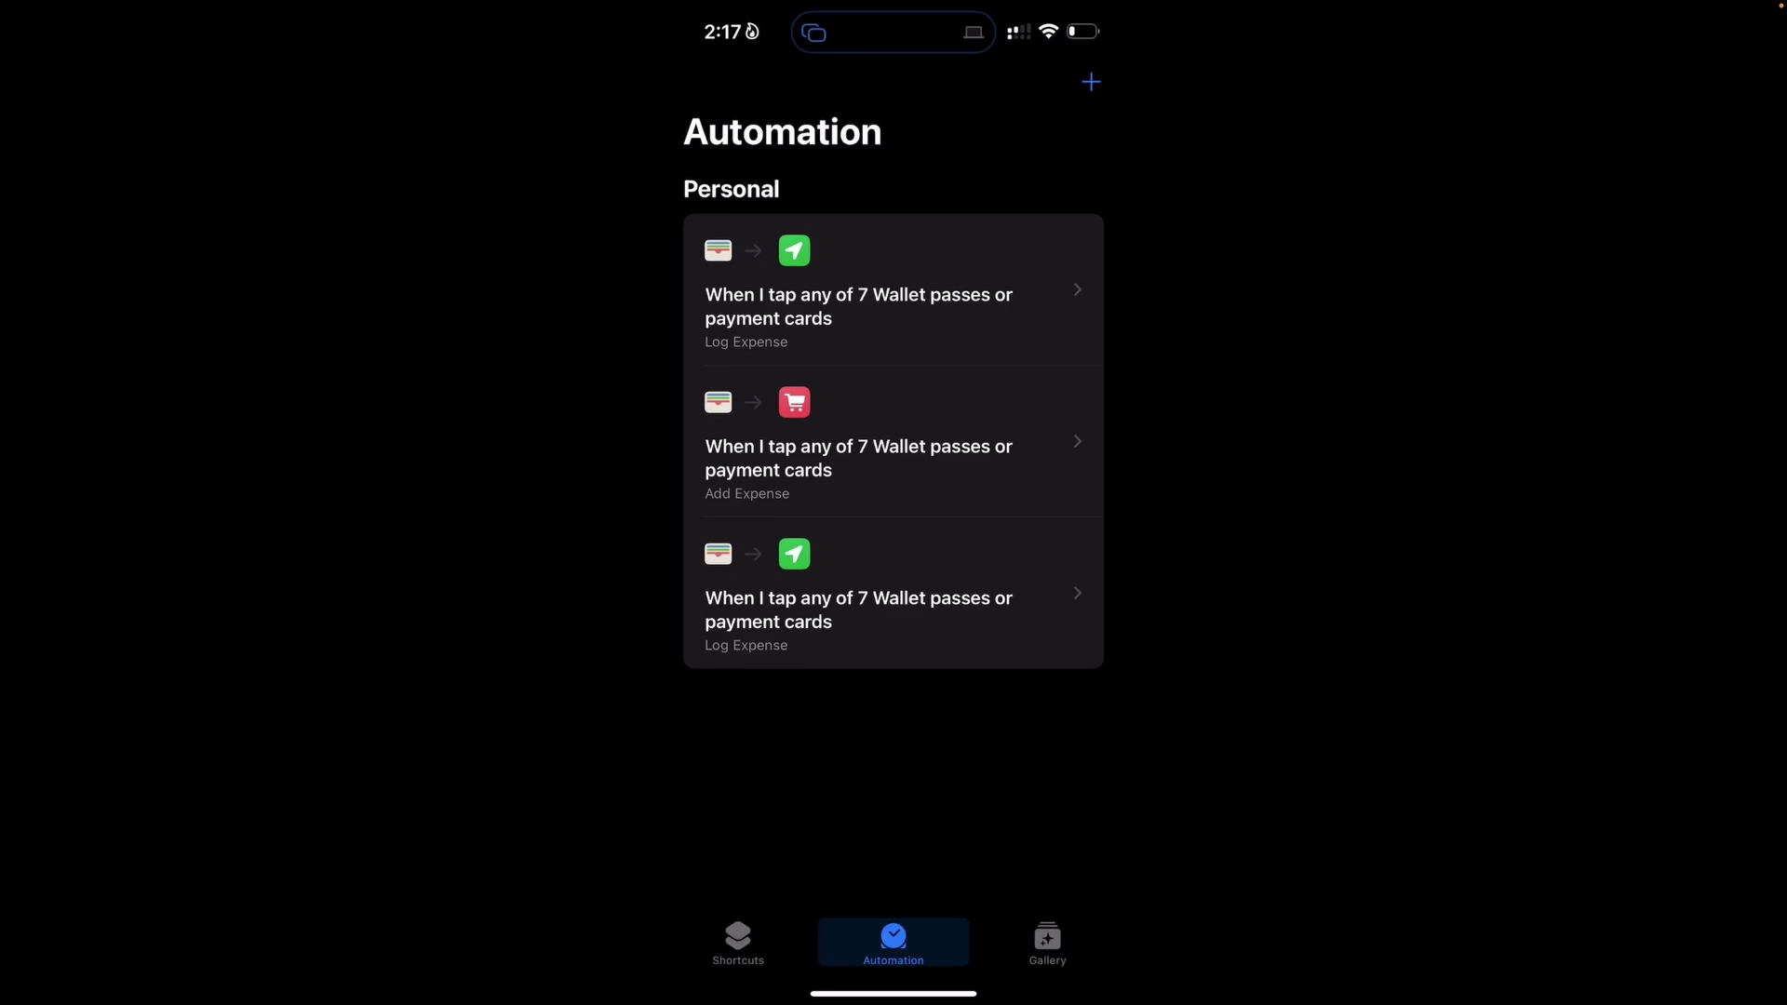
Return to the home screen, lock the phone, and try the Log Expense shortcut from the lock screen, cancelling its title prompt
left_click_drag(893, 994, 893, 651)
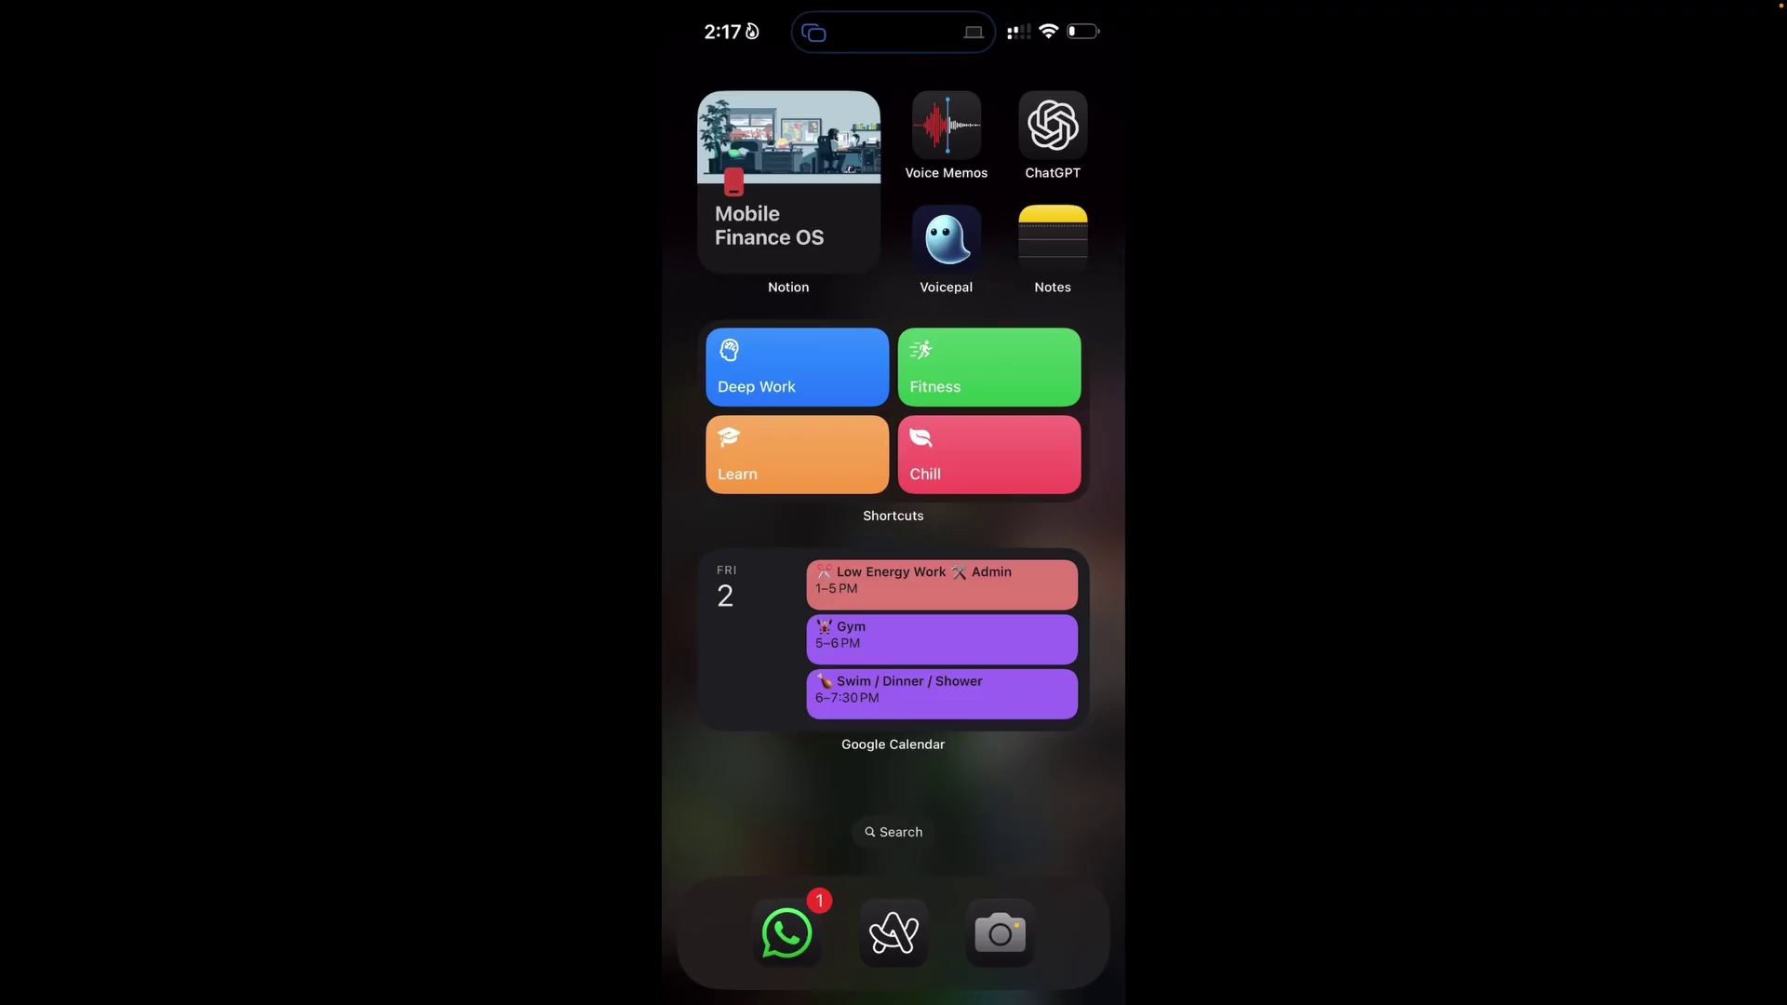
key("XF86PowerOff")
key("XF86PowerOff")
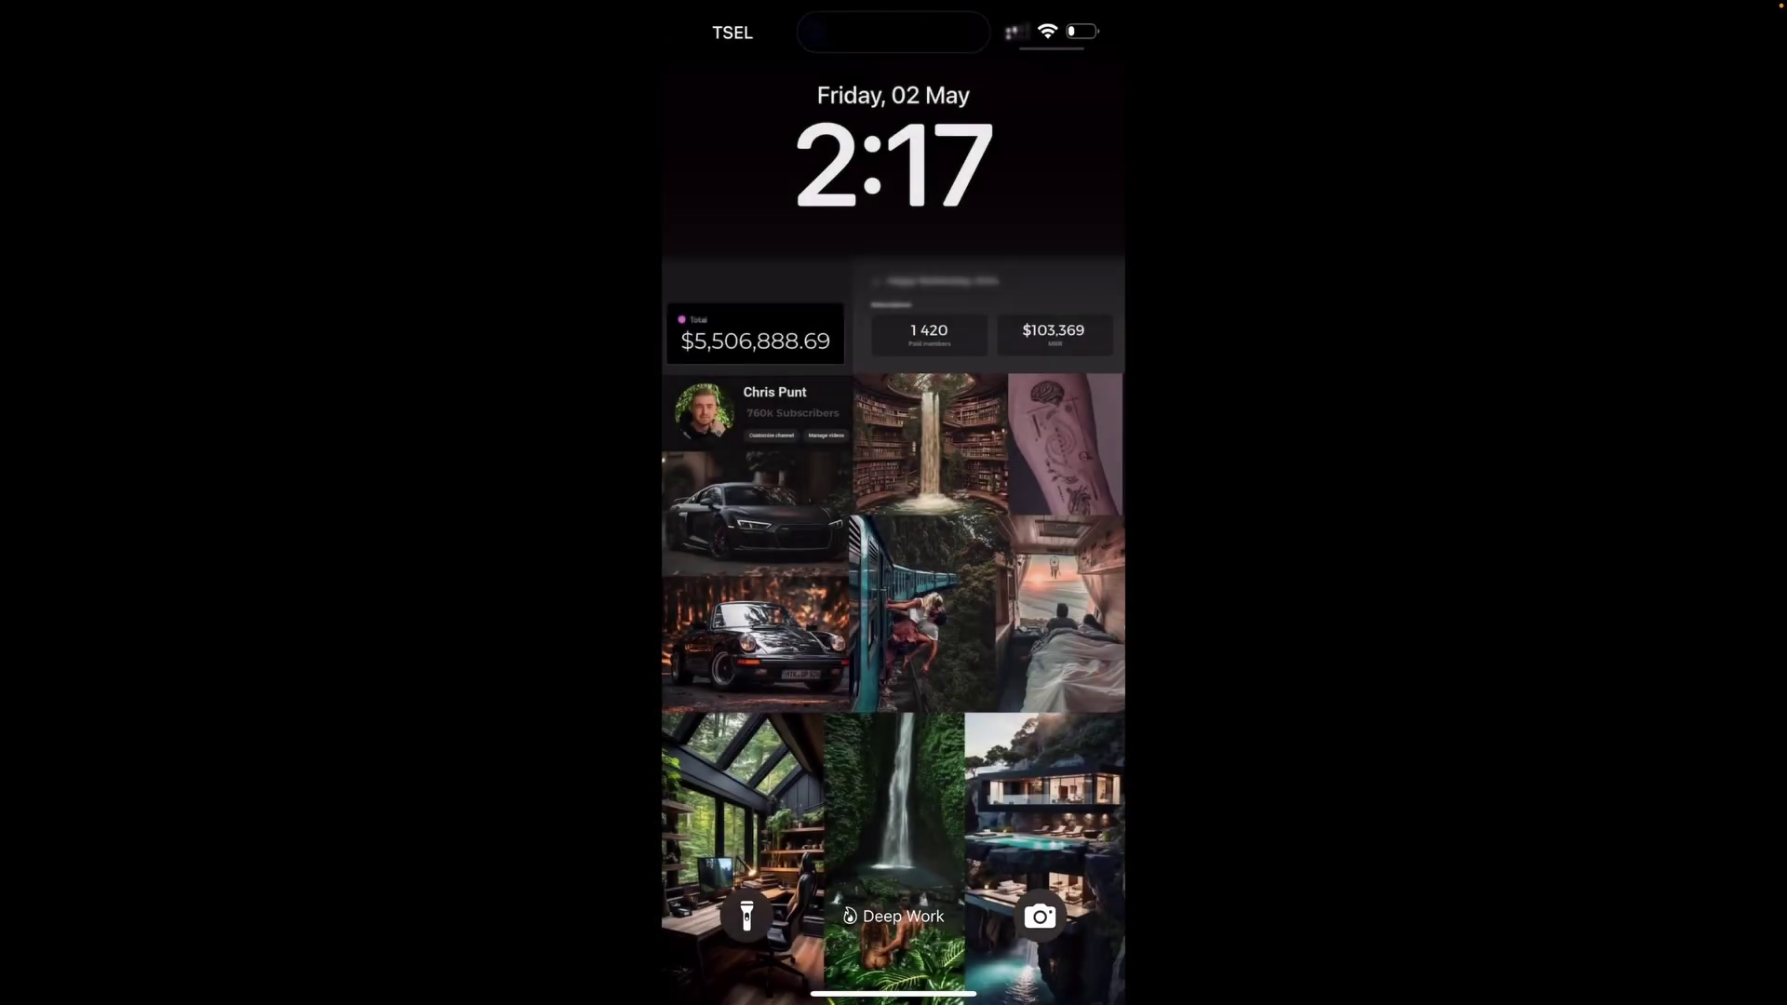
left_click(894, 558)
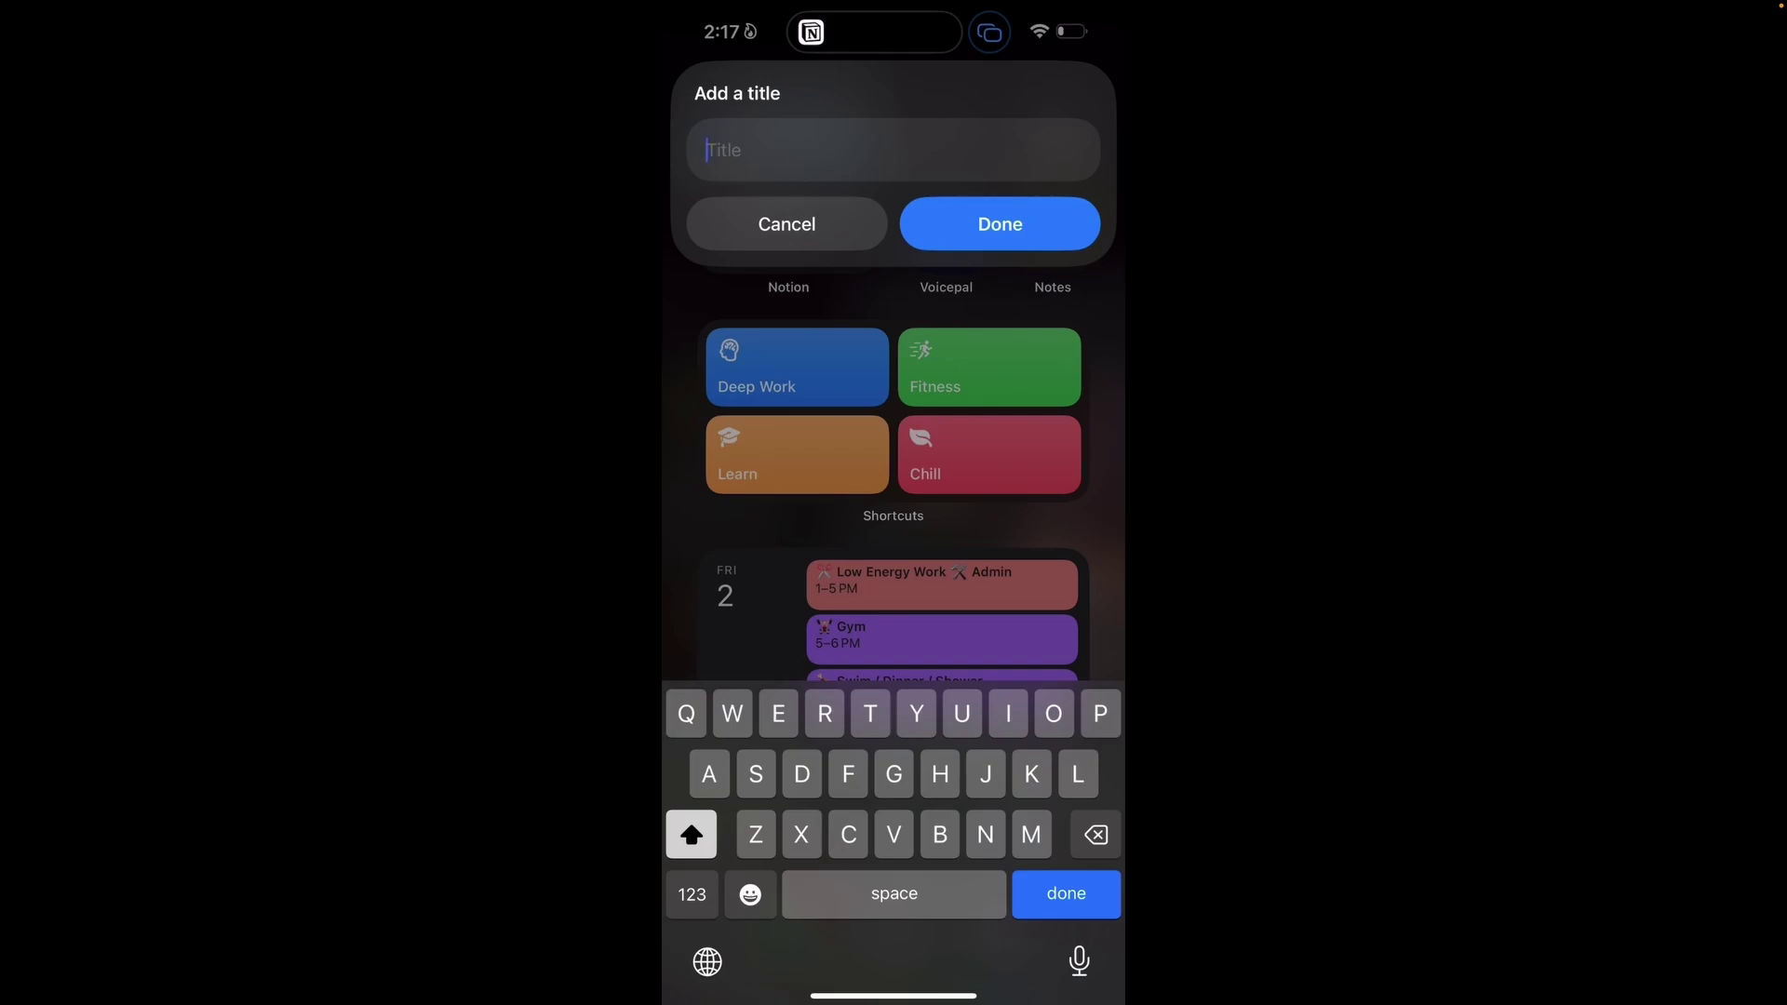
left_click(786, 224)
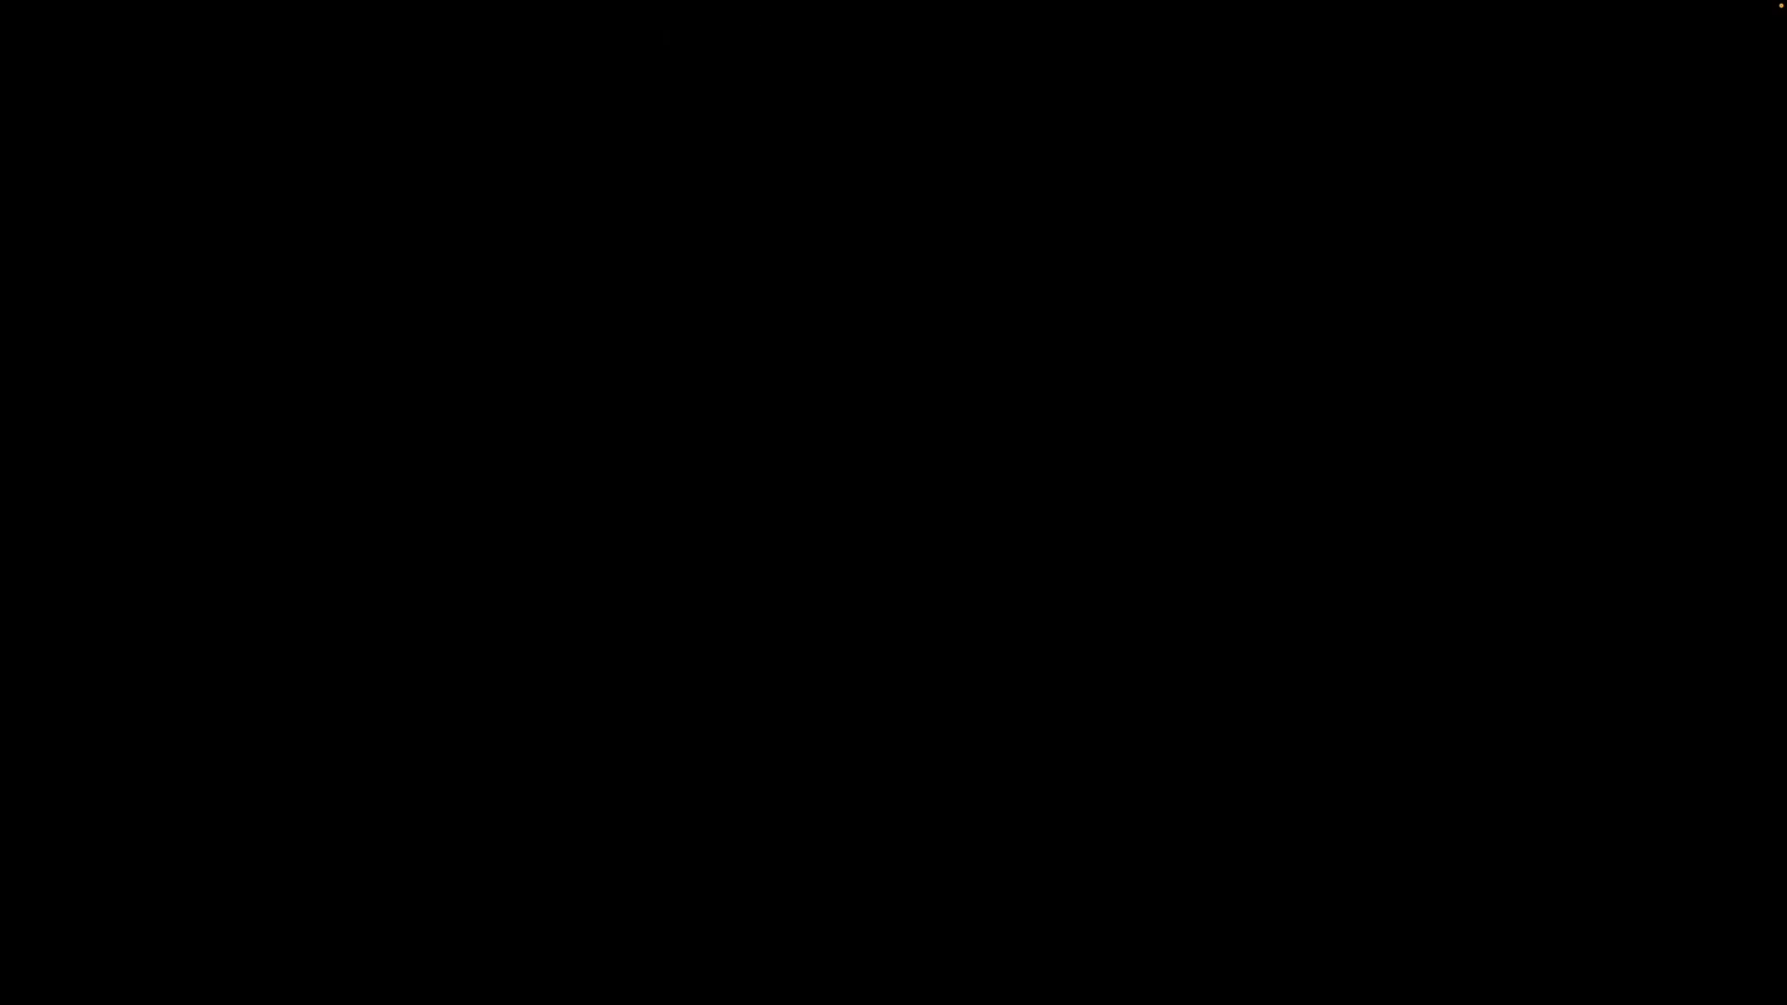
left_click(747, 915)
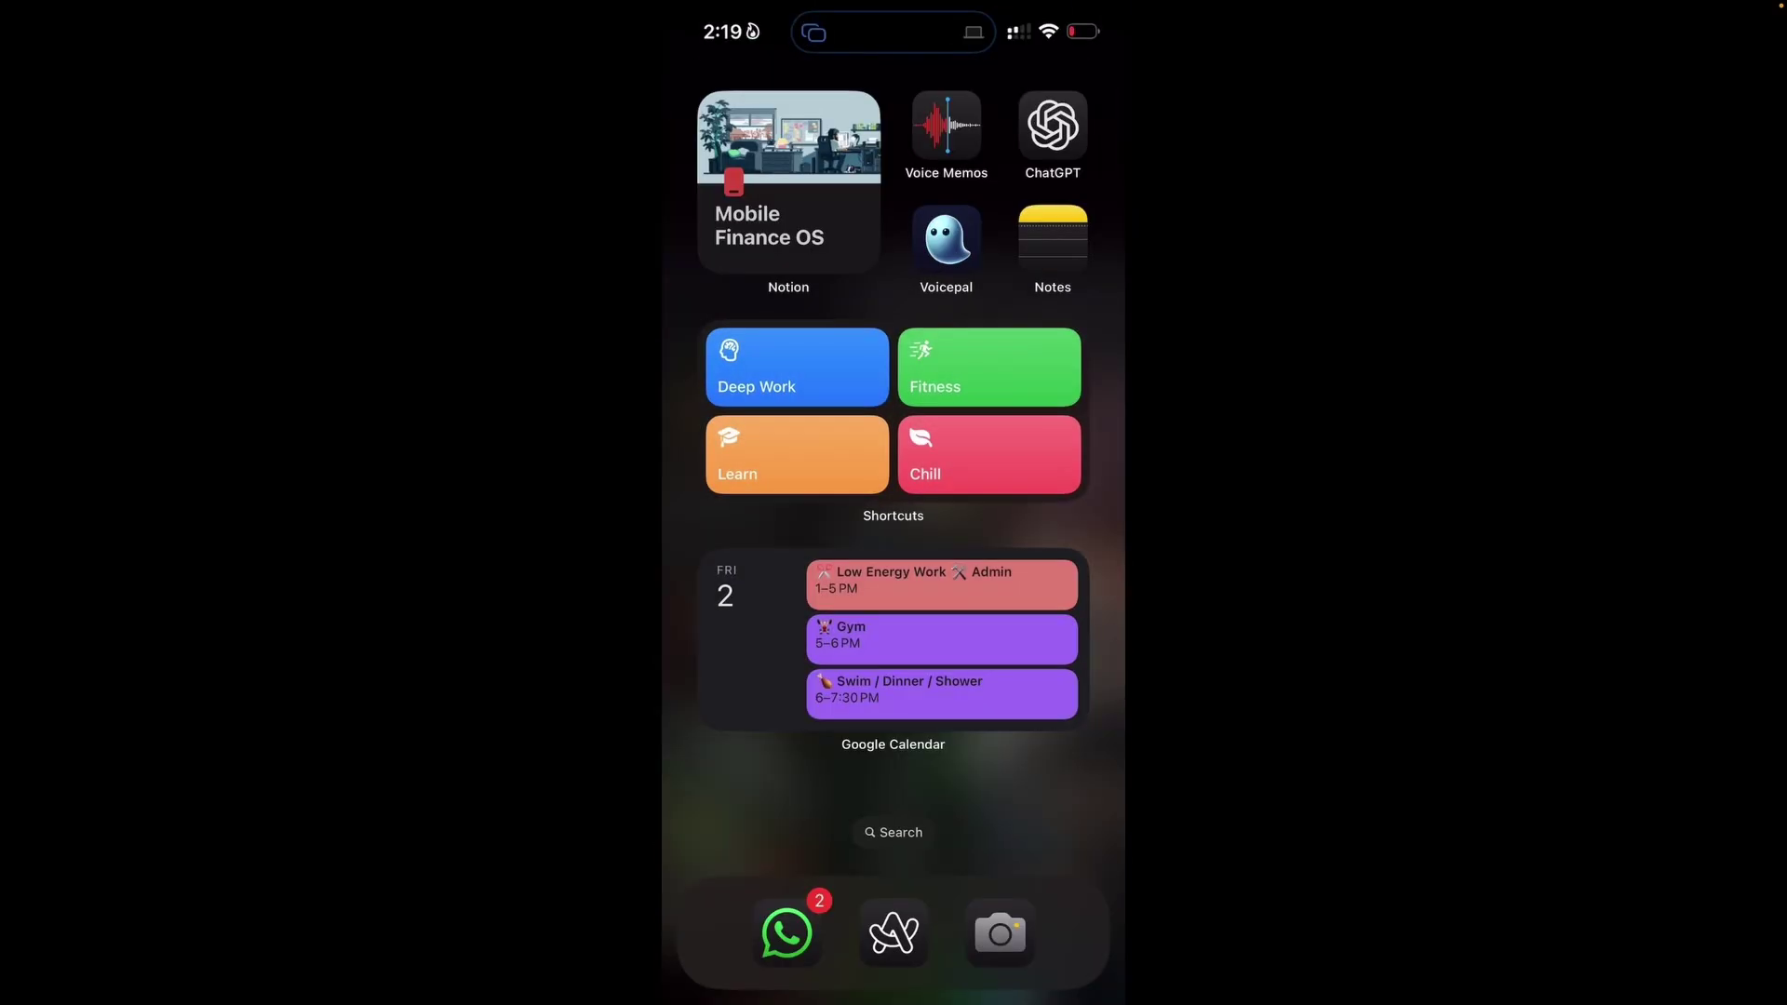
Move the Shortcuts widget above the Mobile Finance OS widget on the home screen
left_click_drag(798, 455, 759, 233)
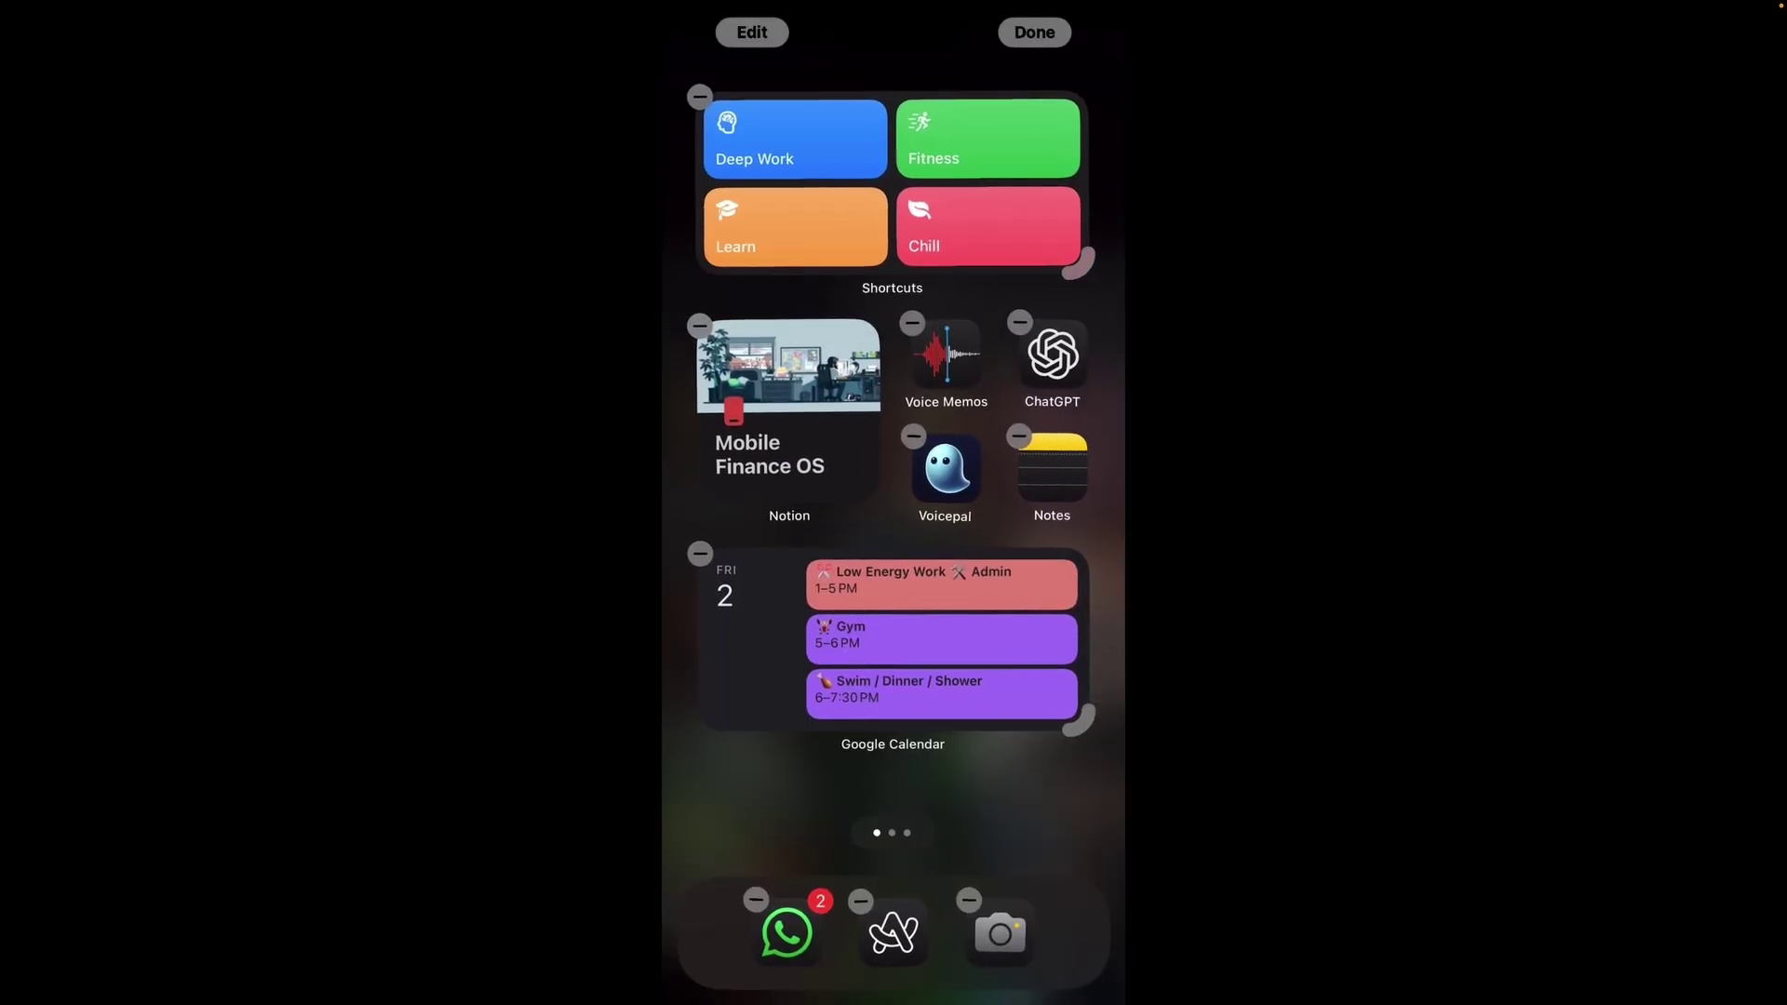
left_click(1034, 32)
Switch among the Deep Work, Fitness, Learn and Chill focus modes from the Shortcuts widget to compare their home screens
left_click(796, 226)
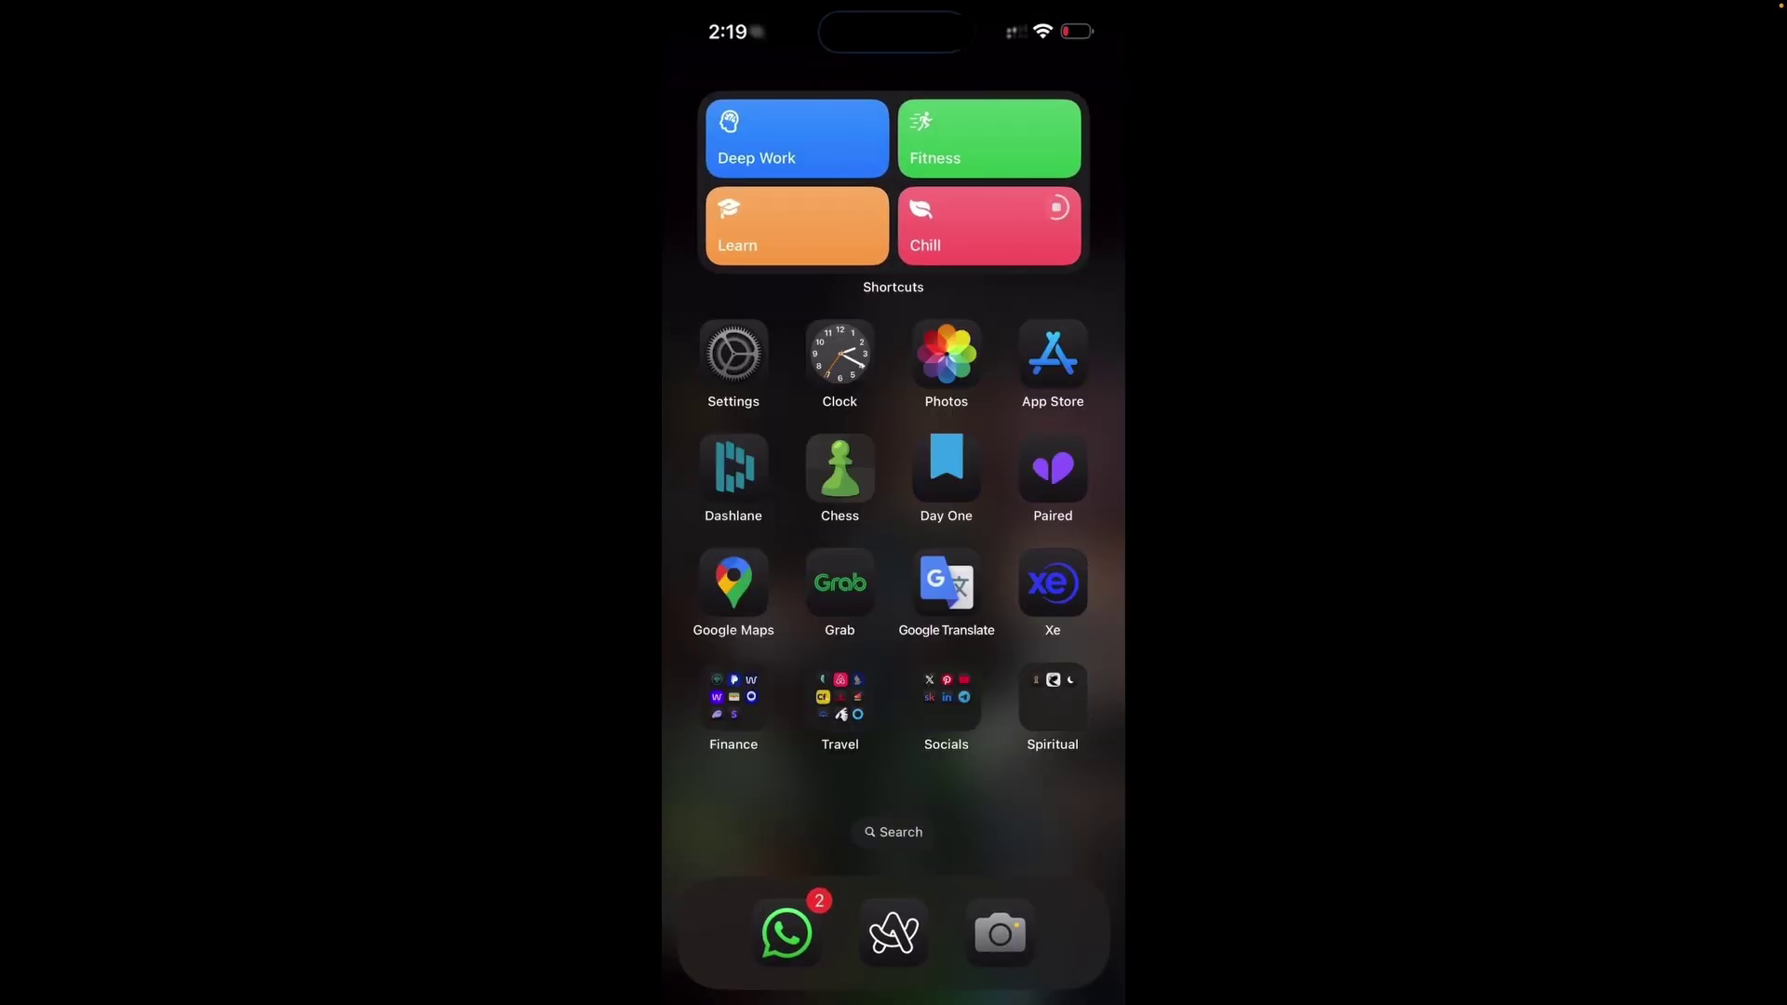
left_click(988, 138)
left_click(797, 137)
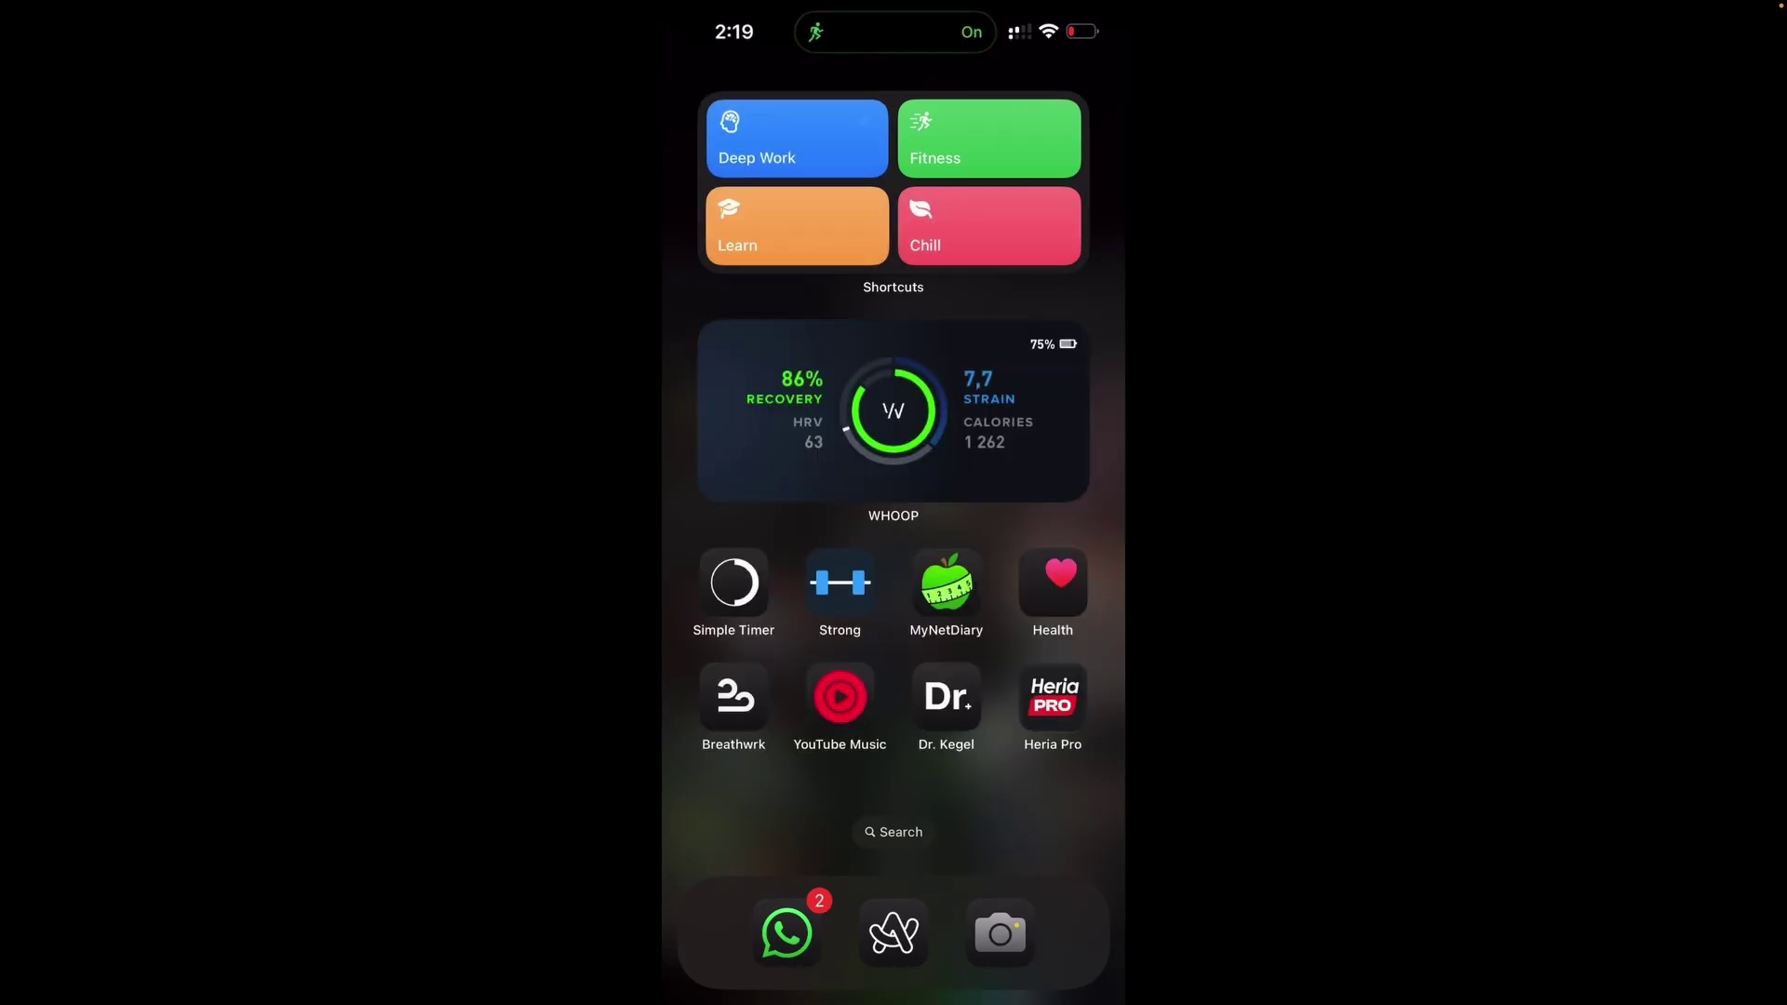
left_click(797, 227)
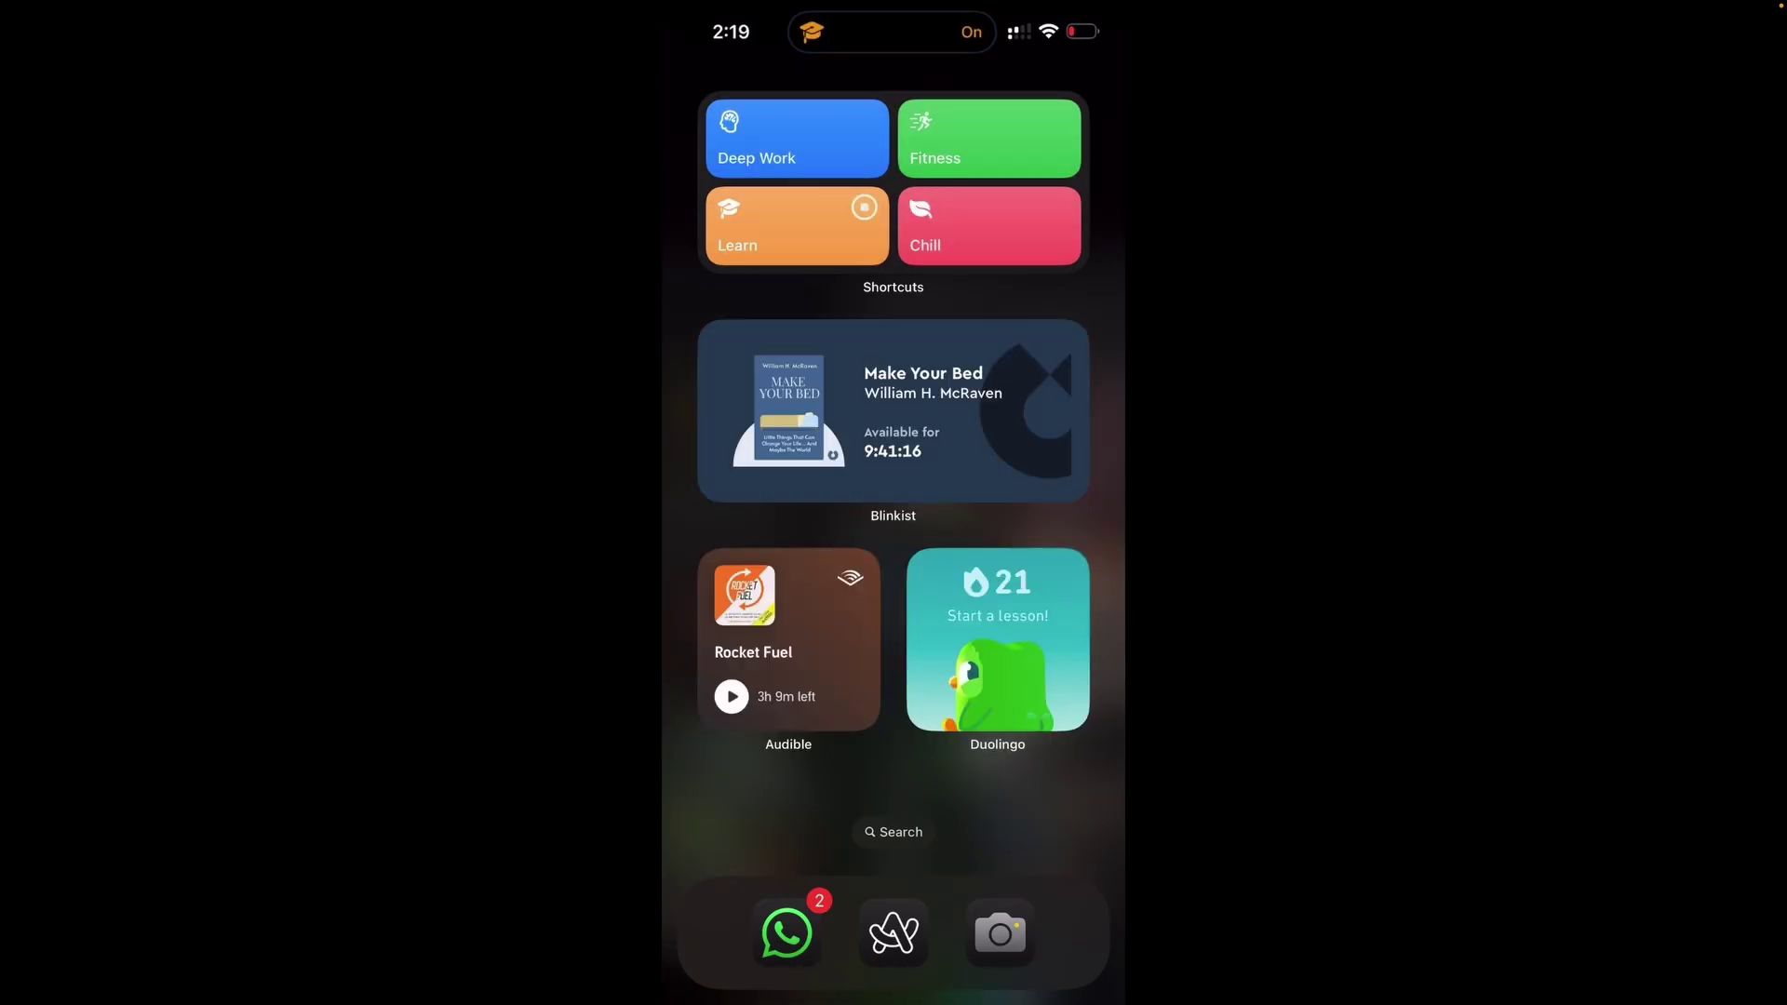
left_click(988, 226)
left_click(989, 138)
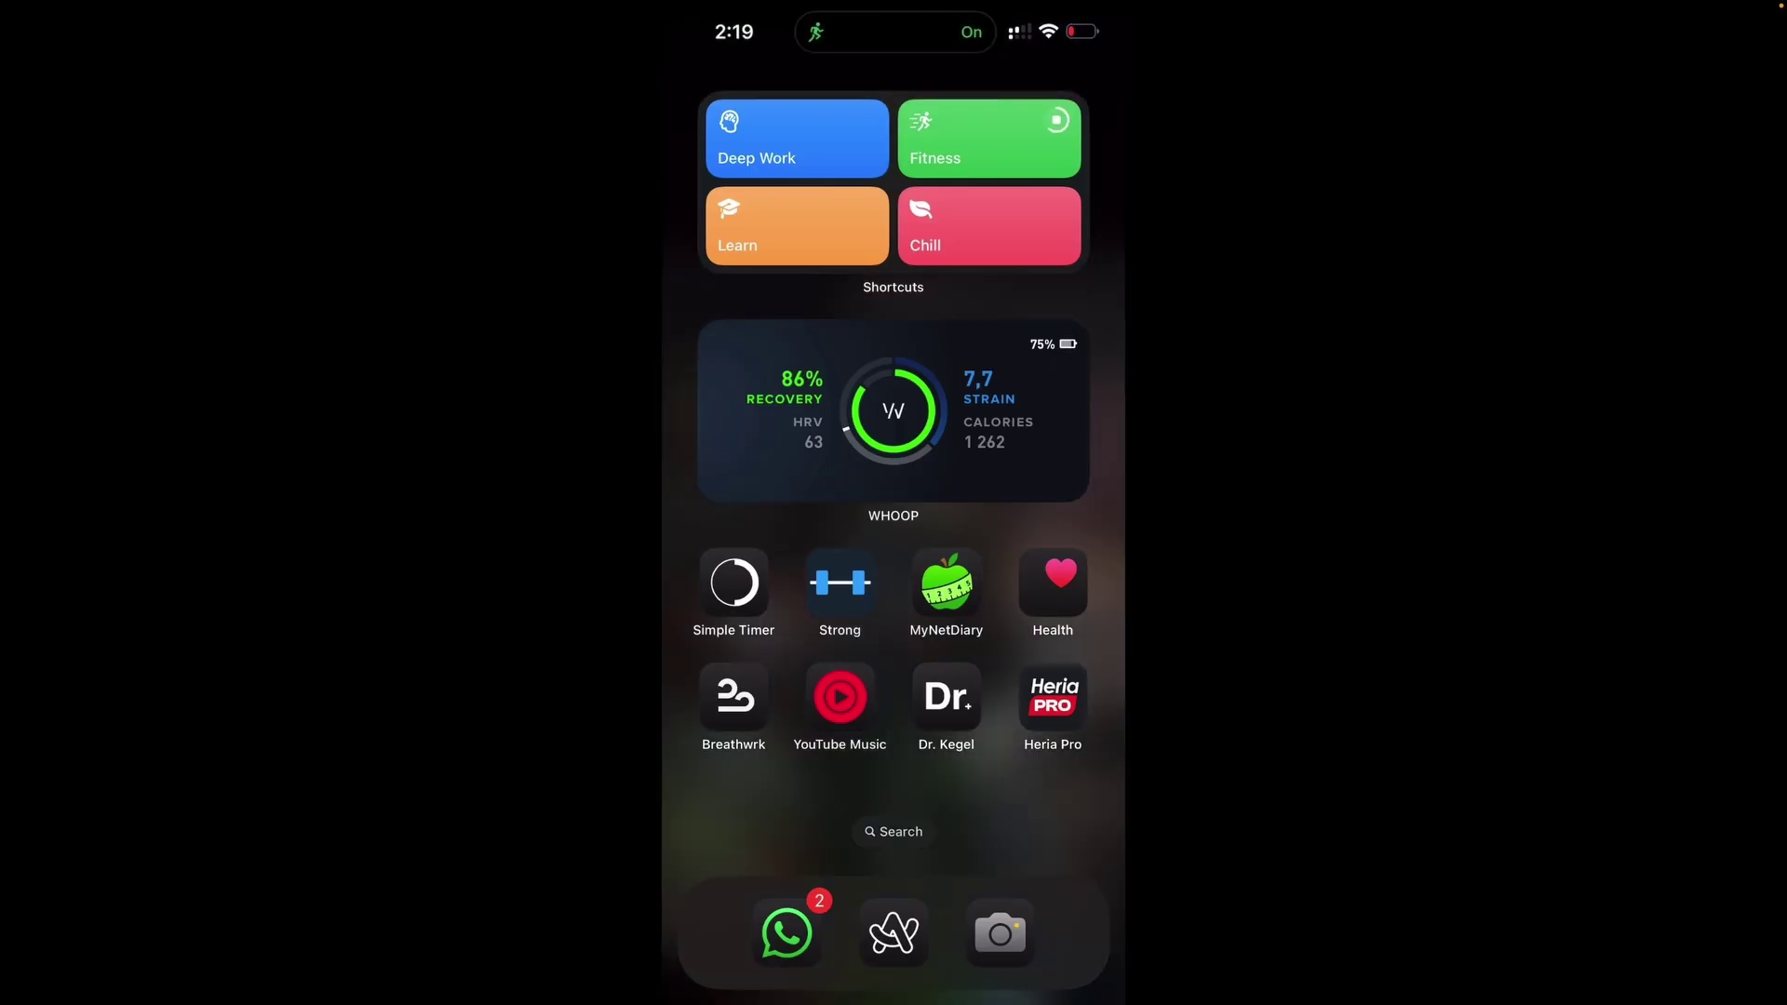
left_click(797, 226)
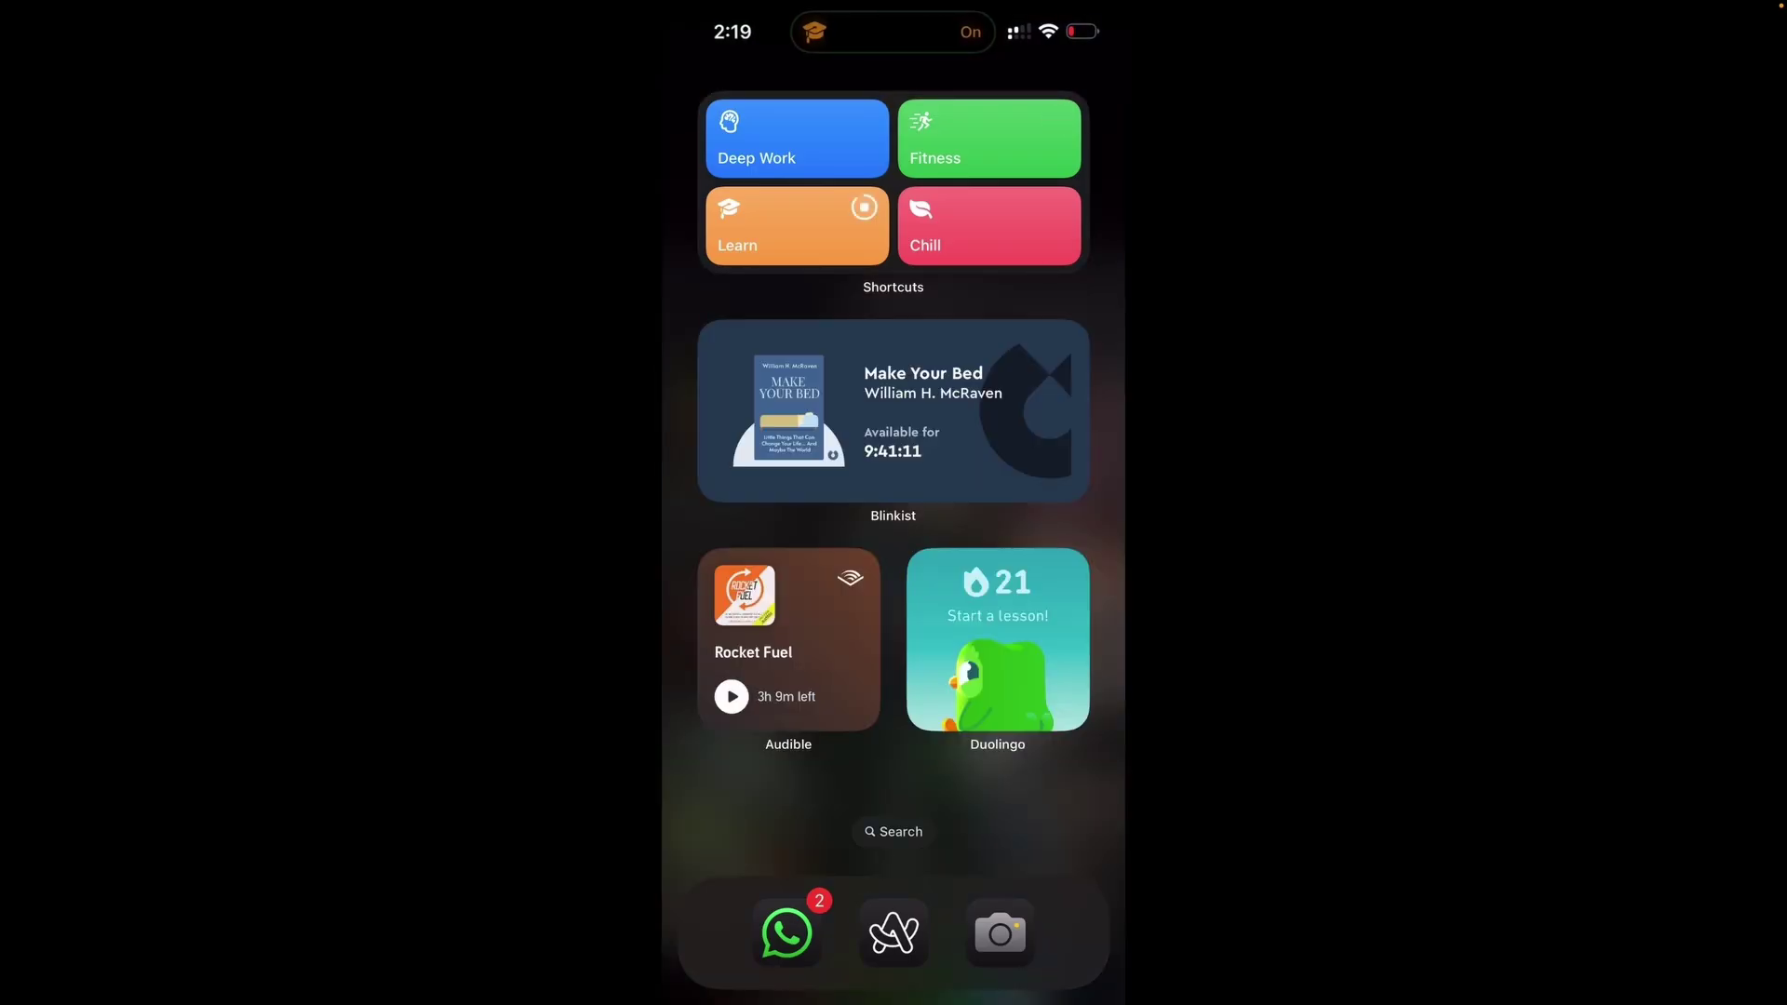
left_click(797, 138)
left_click(988, 137)
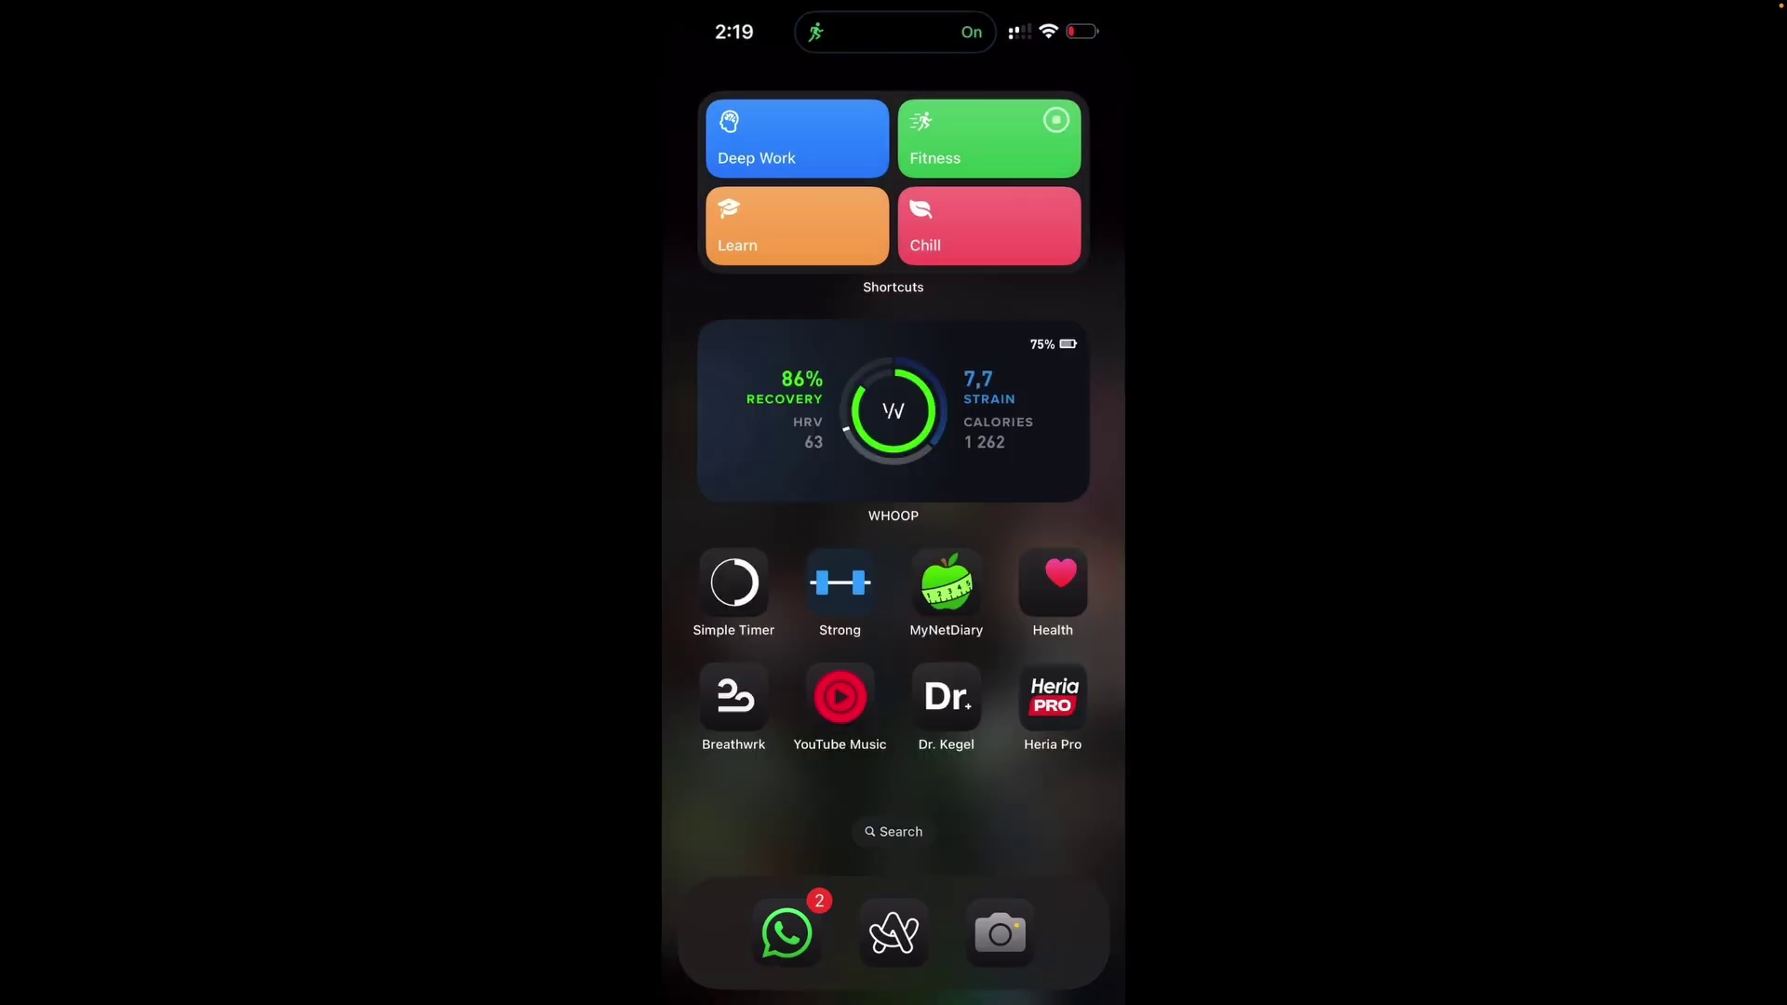
left_click(796, 226)
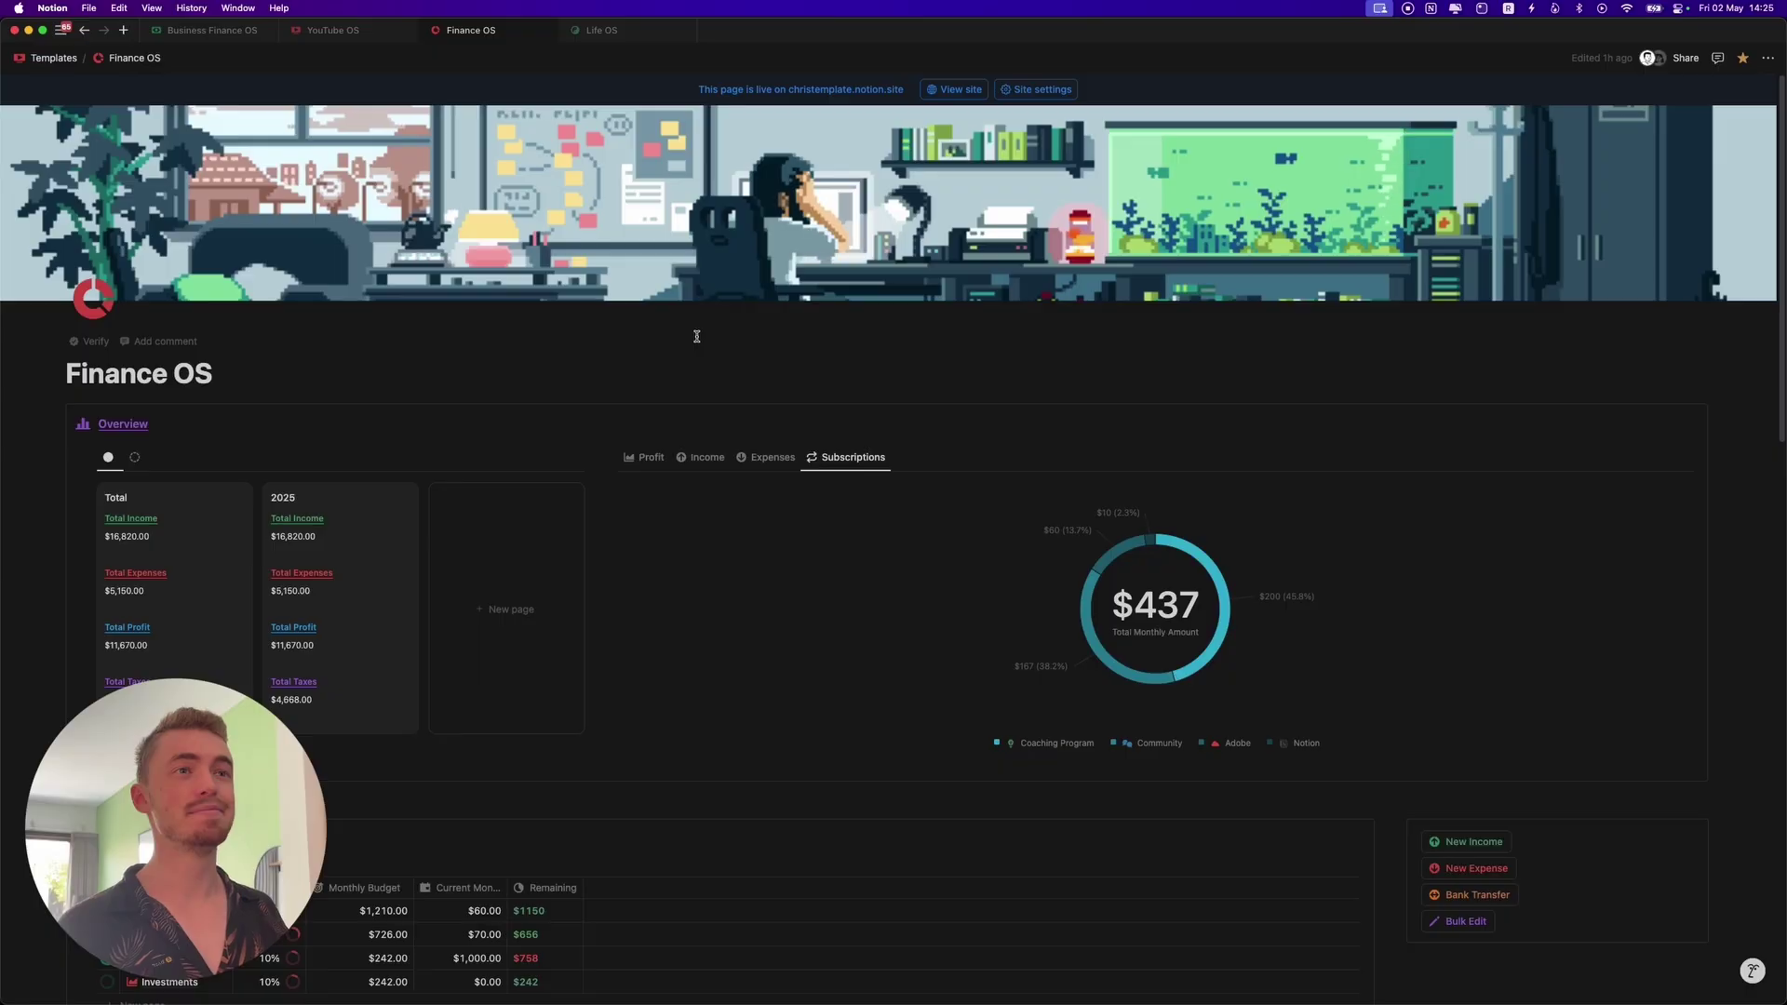
Switch to the Finance OS page in Notion and look over its trackers, calendar and overview
scroll(696, 336, "down", 5)
scroll(697, 336, "down", 15)
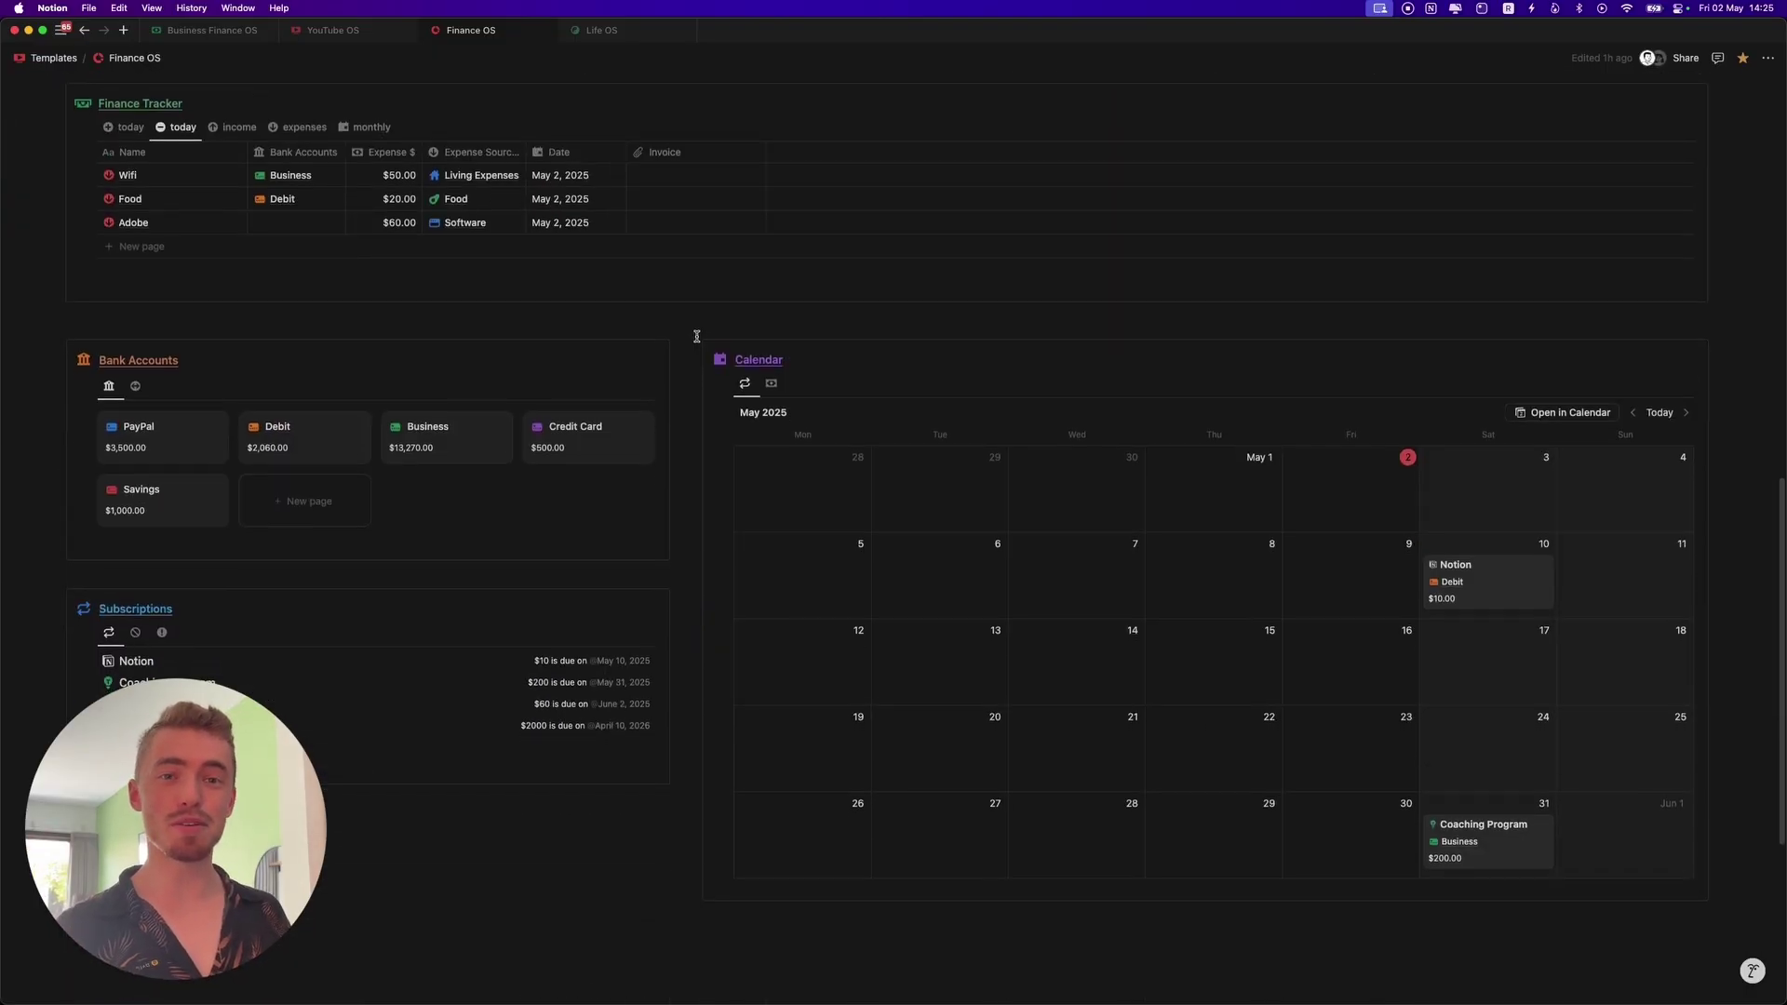
scroll(696, 335, "up", 20)
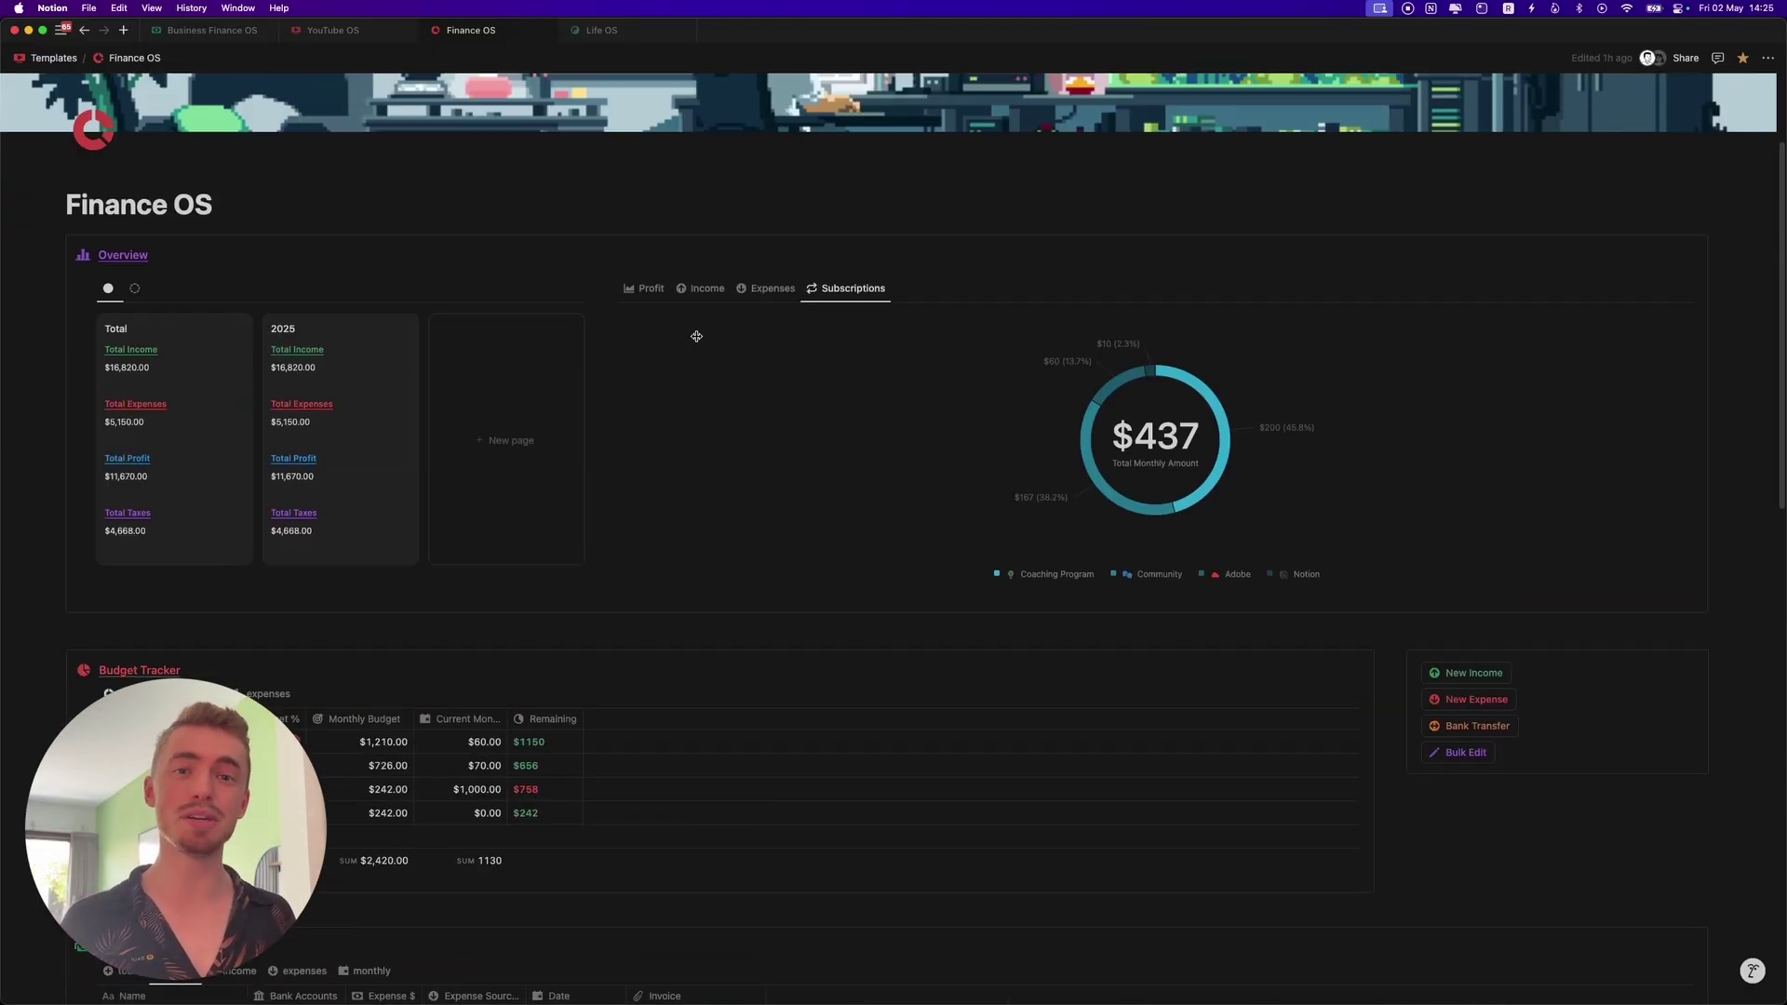